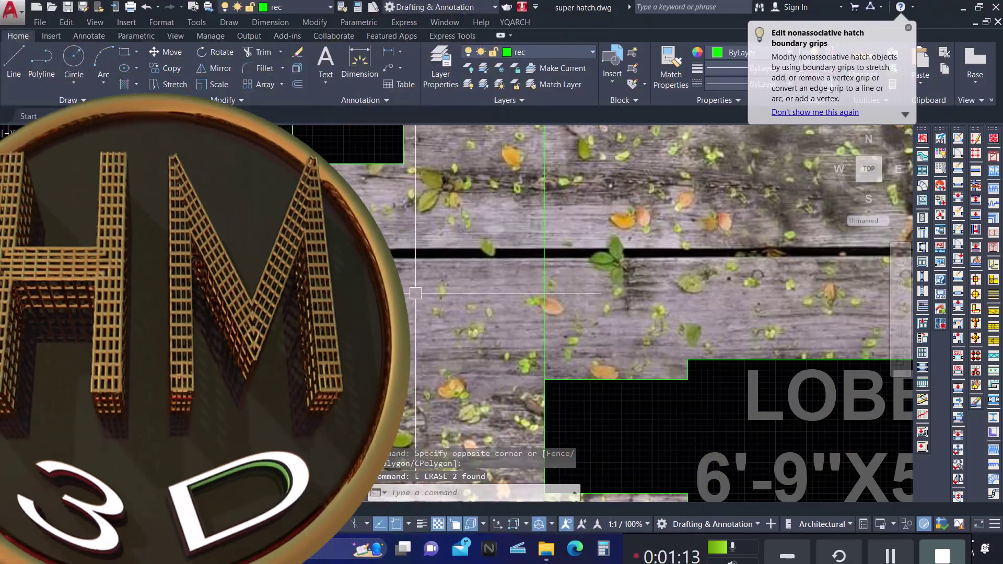
Pan and zoom across both floor plans, briefly selecting then deselecting the car porch hatch.
scroll(444, 339, "down", 5)
scroll(439, 293, "down", 5)
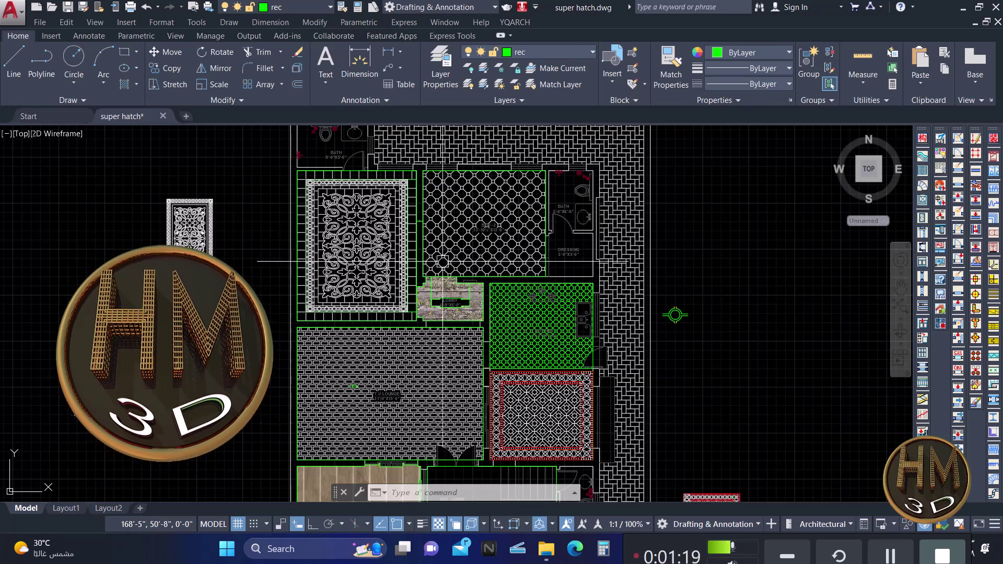
scroll(440, 256, "down", 2)
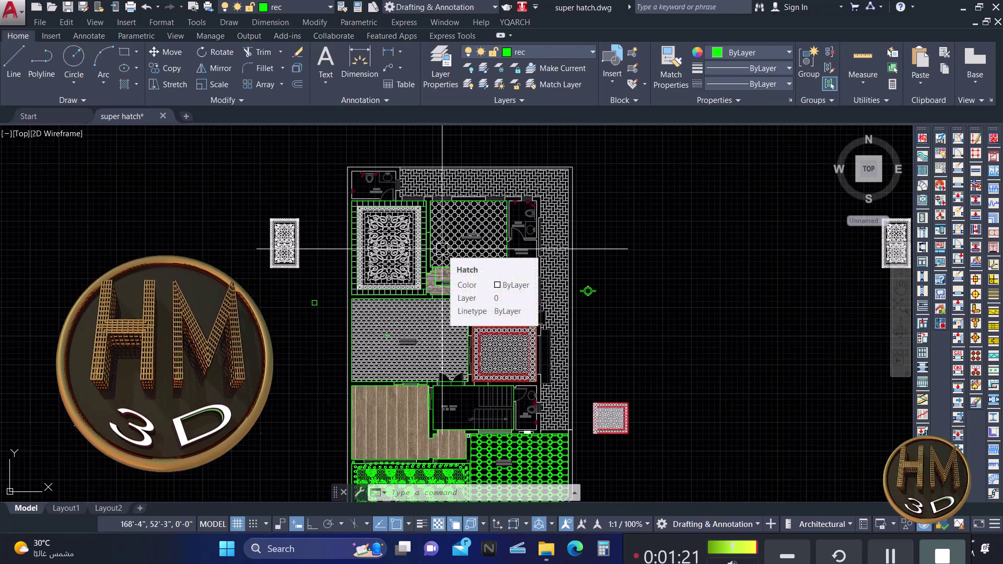
scroll(435, 322, "up", 2)
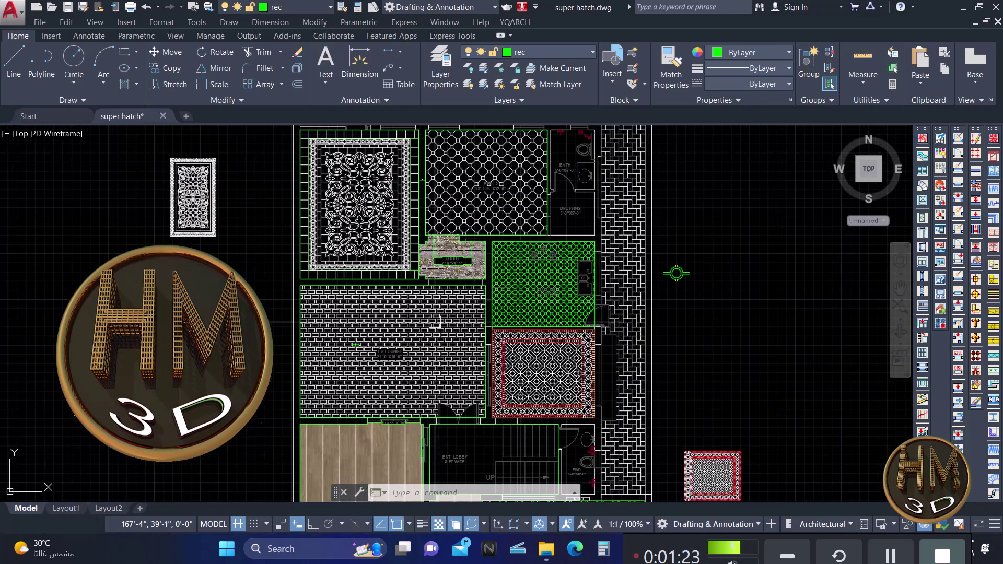
scroll(415, 254, "down", 2)
scroll(415, 254, "down", 2)
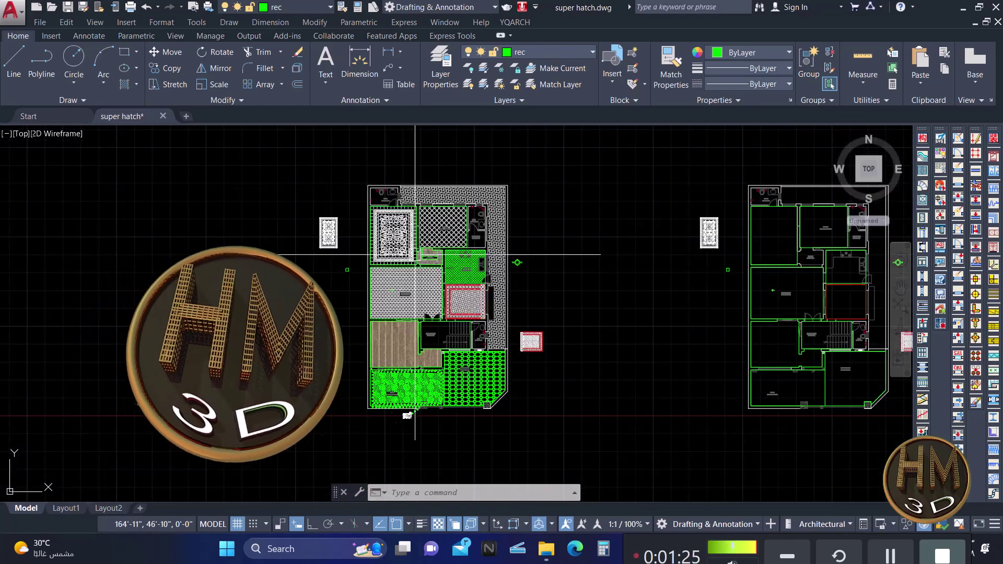
scroll(429, 274, "up", 2)
scroll(429, 274, "up", 3)
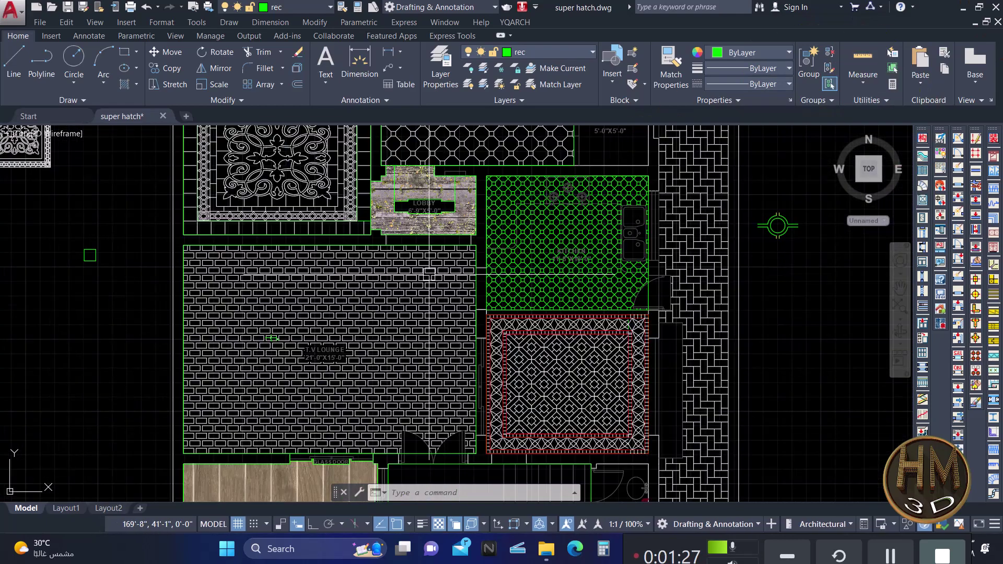
scroll(390, 270, "down", 4)
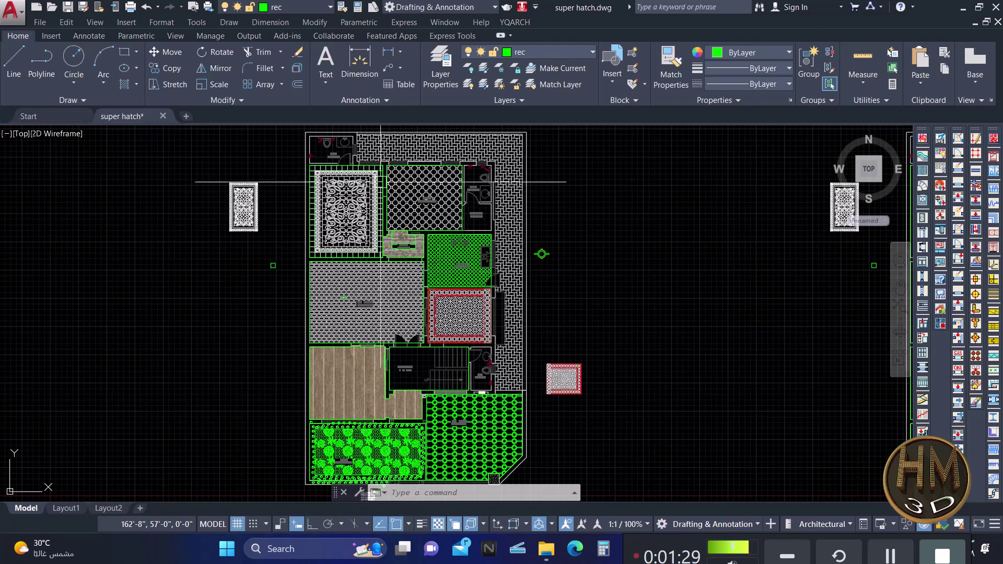
middle_click_drag(420, 198, 400, 208)
scroll(400, 208, "up", 5)
scroll(390, 201, "up", 2)
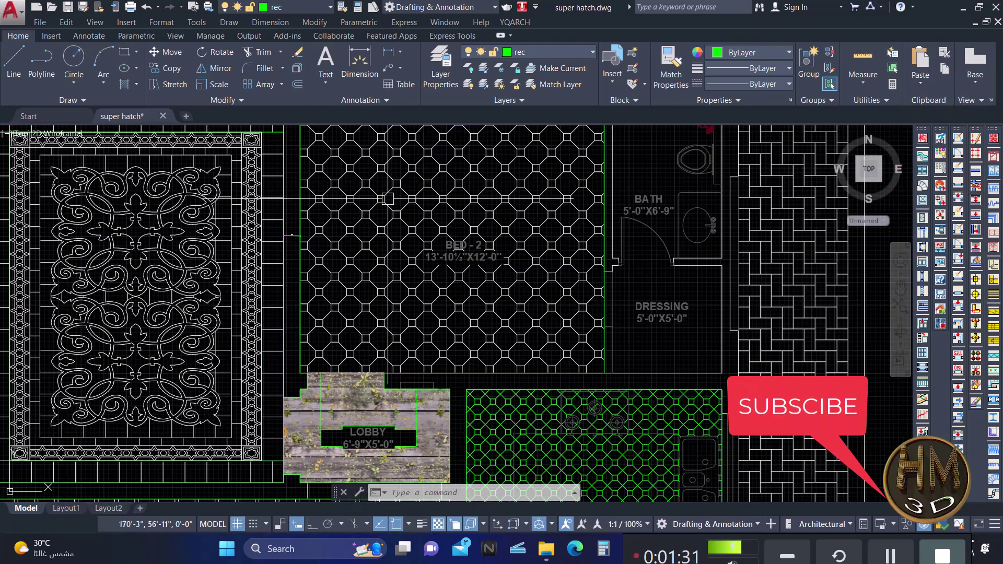
scroll(307, 246, "down", 2)
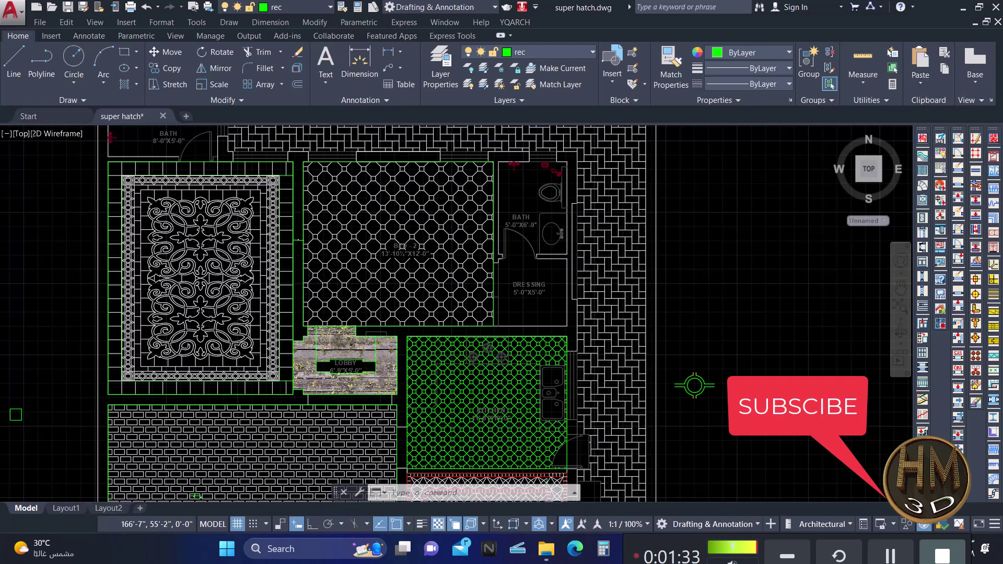
scroll(309, 241, "down", 2)
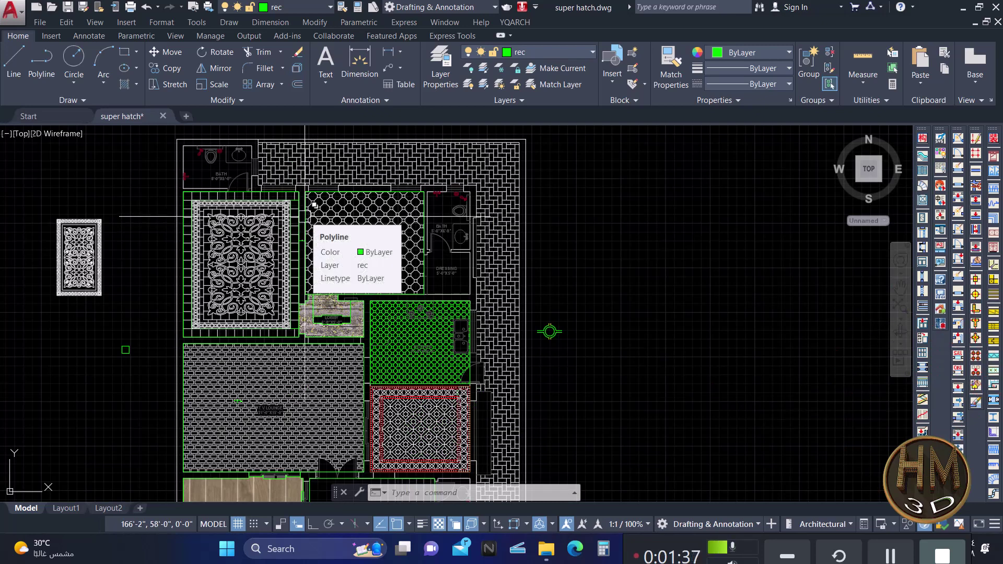
scroll(305, 216, "down", 2)
scroll(292, 225, "down", 1)
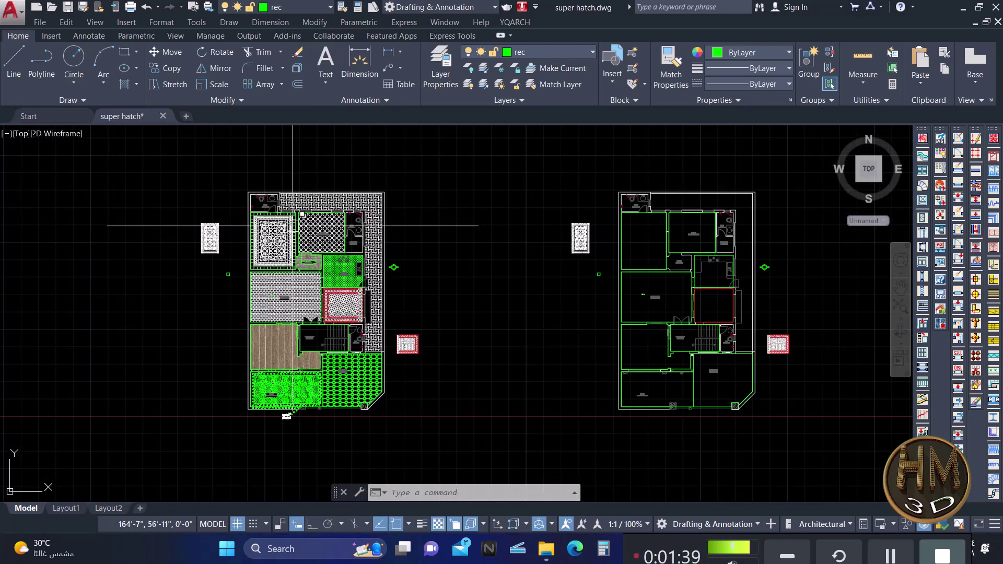
middle_click_drag(502, 242, 437, 243)
scroll(599, 238, "up", 4)
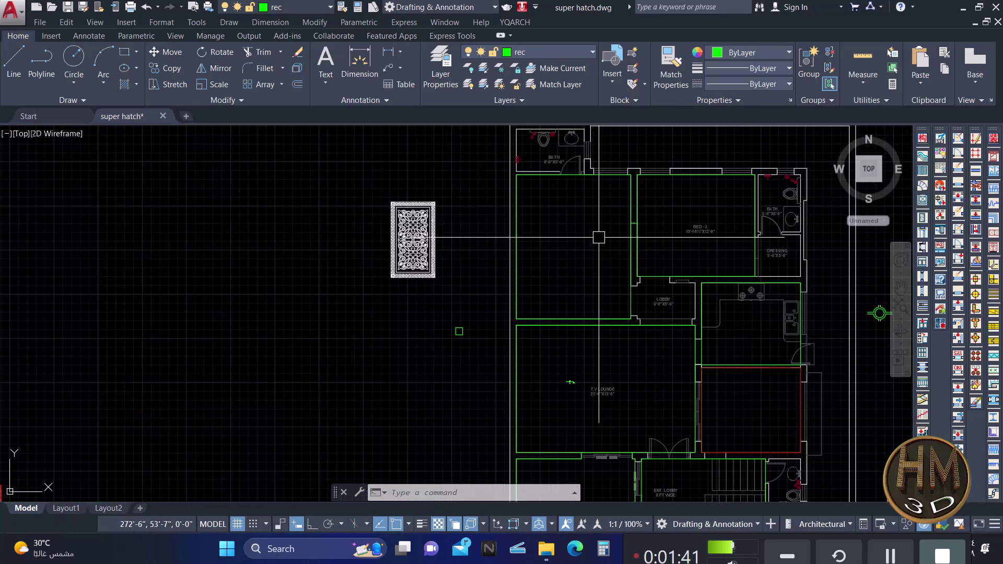
mouse_move(598, 237)
middle_mouse_down()
mouse_move(514, 236)
mouse_move(553, 244)
middle_mouse_up()
scroll(514, 236, "down", 4)
key("Escape")
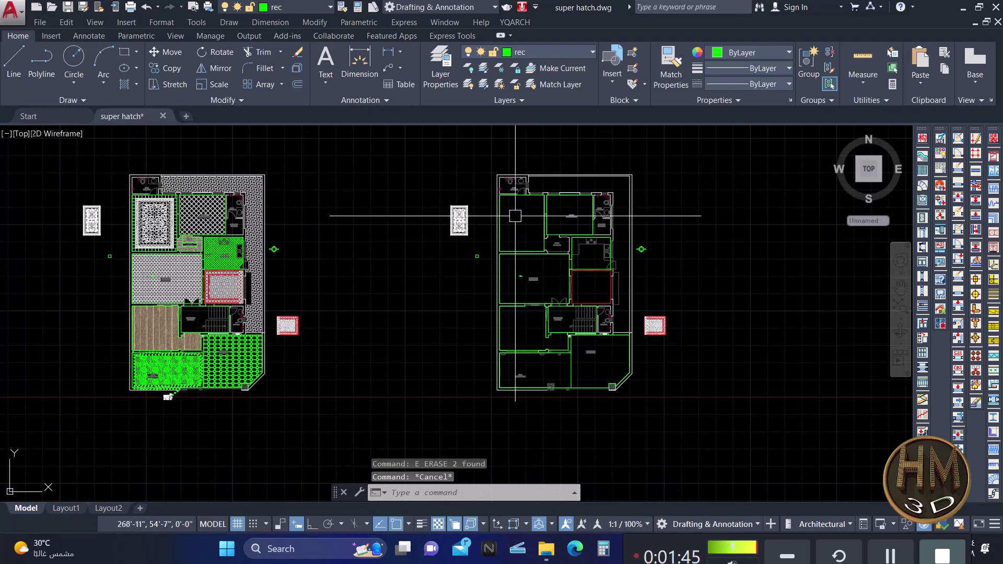
scroll(515, 215, "up", 2)
scroll(313, 203, "down", 2)
scroll(313, 202, "up", 2)
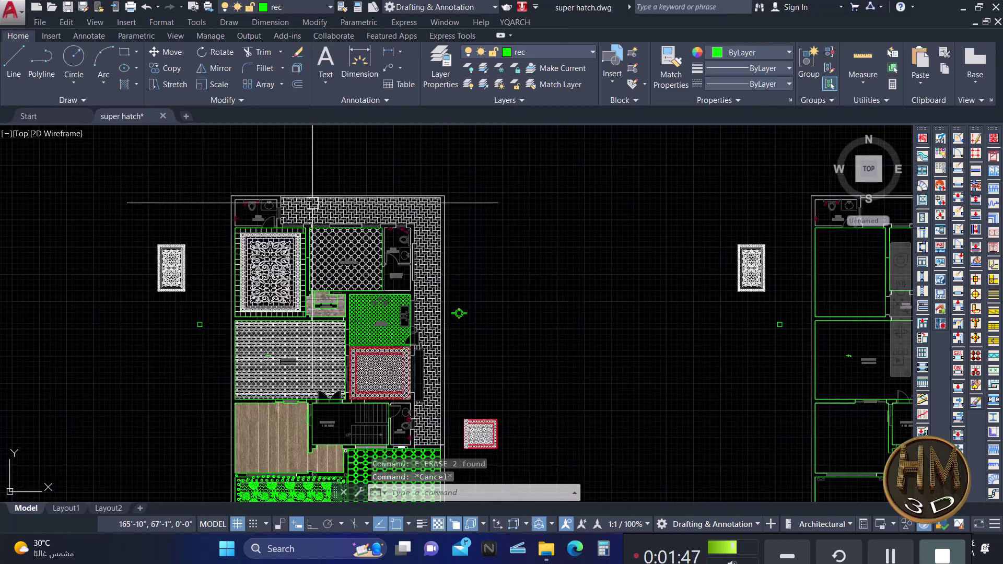
scroll(312, 203, "up", 2)
scroll(361, 199, "down", 2)
scroll(360, 204, "up", 3)
middle_click_drag(360, 204, 352, 220)
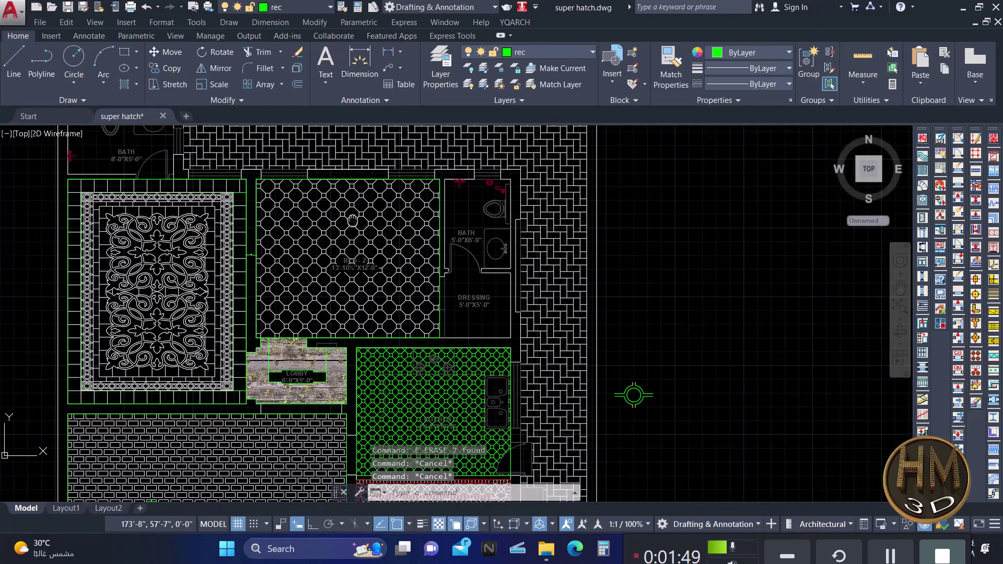
scroll(352, 220, "down", 4)
scroll(366, 324, "up", 2)
scroll(370, 350, "up", 2)
left_click(364, 403)
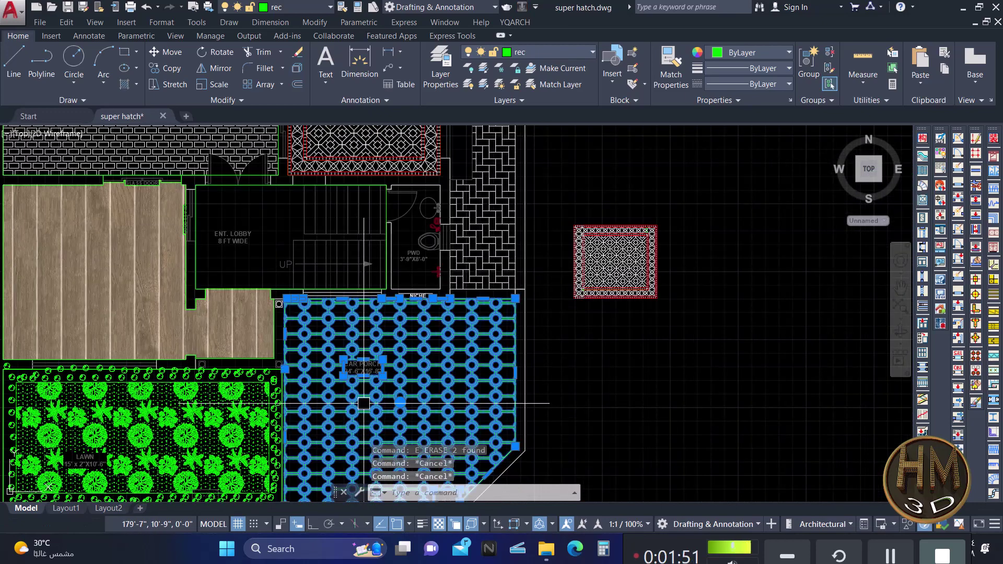
key("Escape")
Draw a vertical line across the symbol's inner circle from top quadrant to bottom quadrant.
scroll(397, 379, "down", 2)
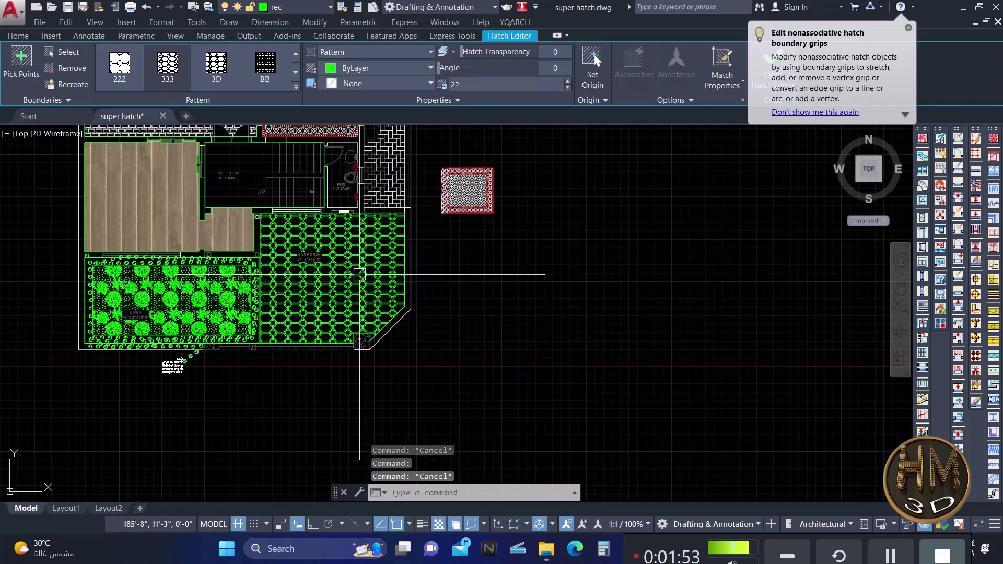
scroll(427, 293, "up", 1)
scroll(427, 294, "down", 3)
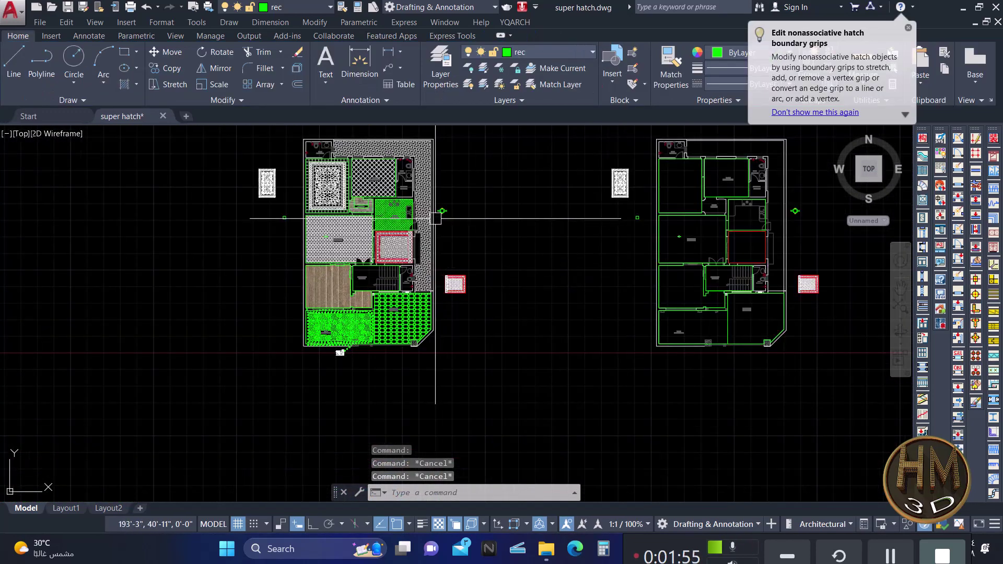
scroll(461, 192, "up", 8)
scroll(449, 177, "down", 1)
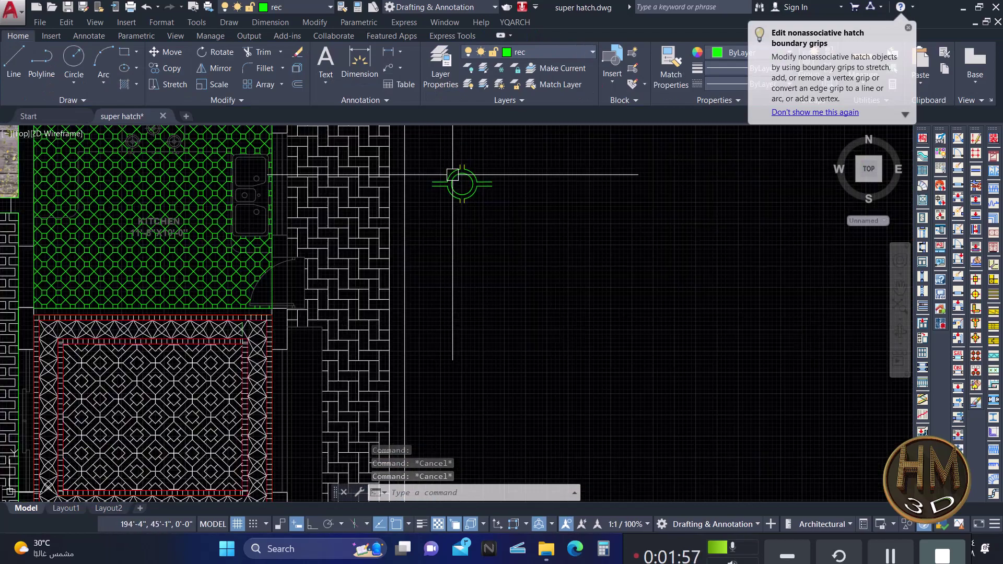
scroll(455, 175, "down", 3)
scroll(366, 272, "down", 2)
scroll(386, 284, "up", 3)
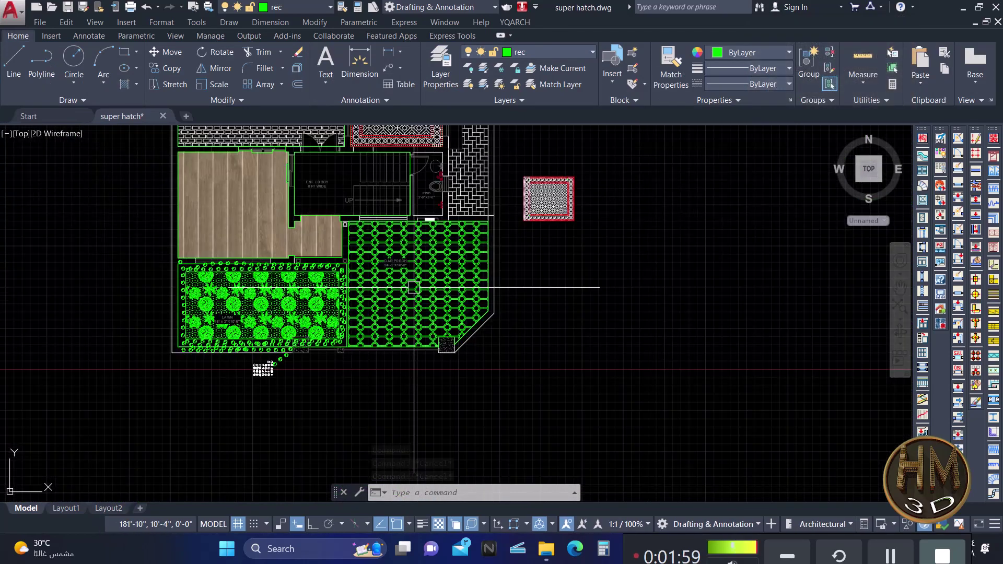
scroll(412, 287, "up", 3)
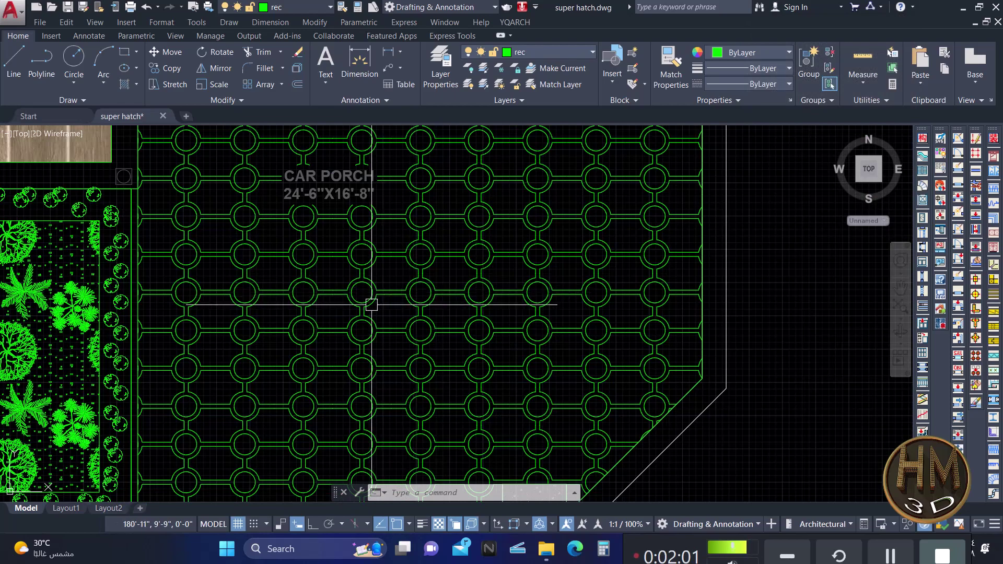
scroll(372, 305, "down", 3)
scroll(522, 314, "down", 2)
scroll(499, 213, "up", 3)
scroll(739, 217, "up", 3)
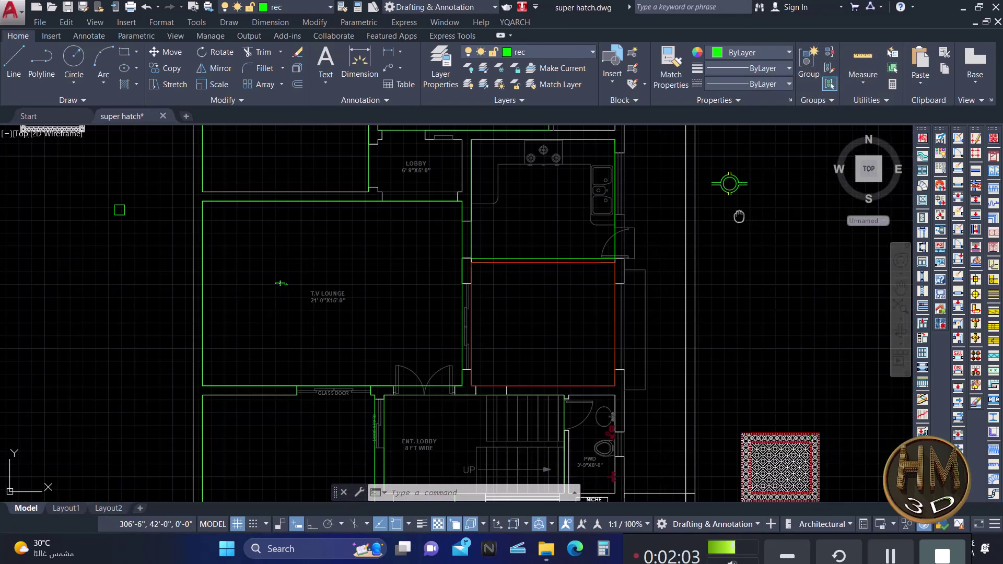
middle_click_drag(738, 216, 652, 264)
scroll(639, 233, "up", 5)
type("l")
key("Return")
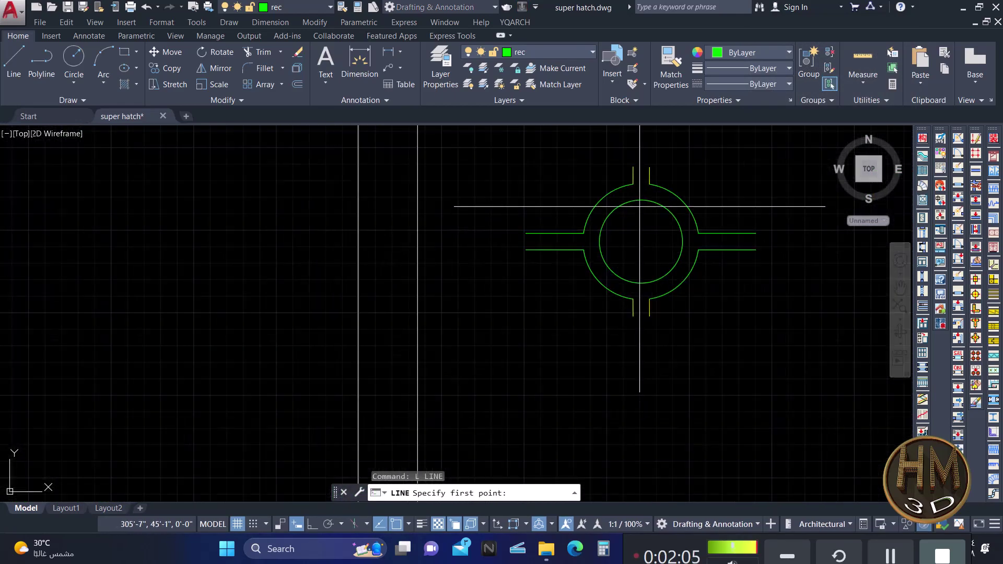
left_click(641, 200)
left_click(641, 283)
key("Escape")
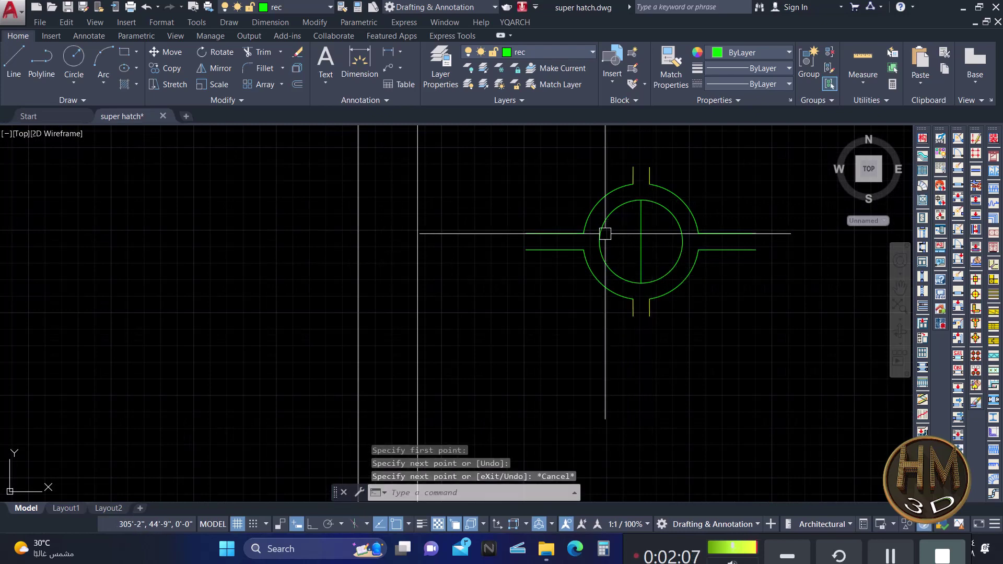
key("space")
left_click(599, 241)
key("Escape")
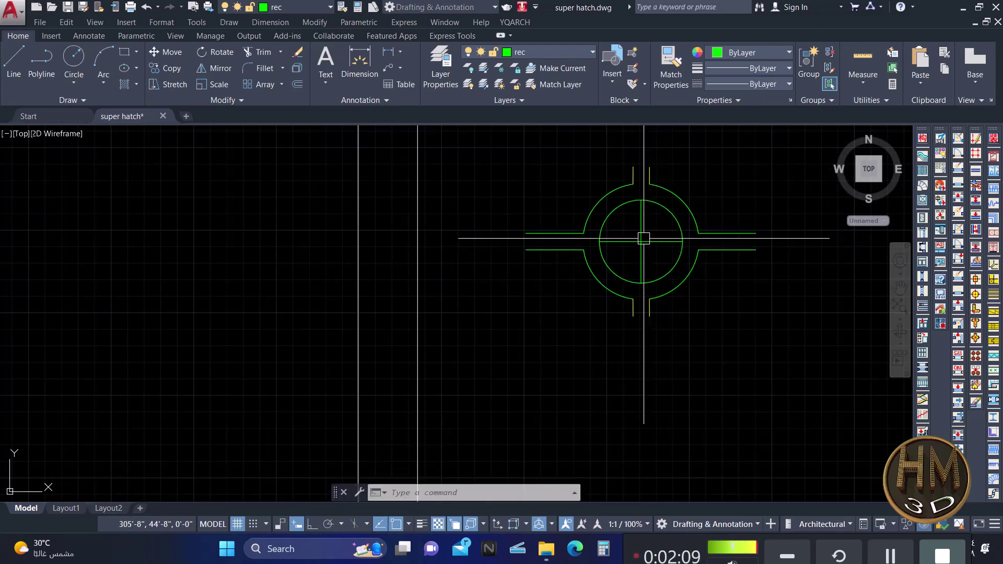
scroll(643, 239, "down", 5)
Start moving the window-selected circular symbol from a base point, then cancel the move.
type("m")
key("Return")
left_click(670, 195)
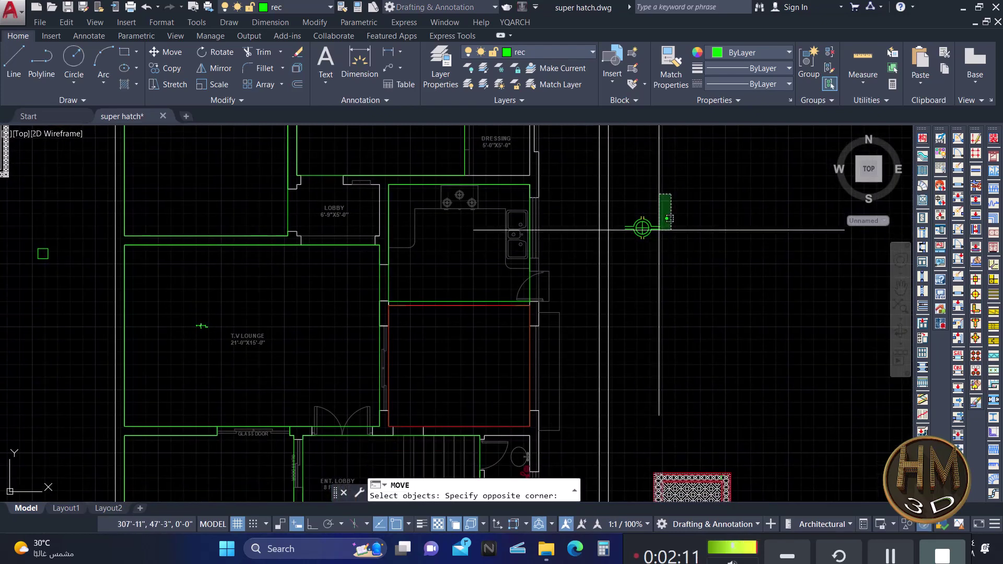
left_click(618, 253)
key("Return")
left_click(642, 227)
scroll(646, 220, "down", 3)
scroll(662, 316, "down", 2)
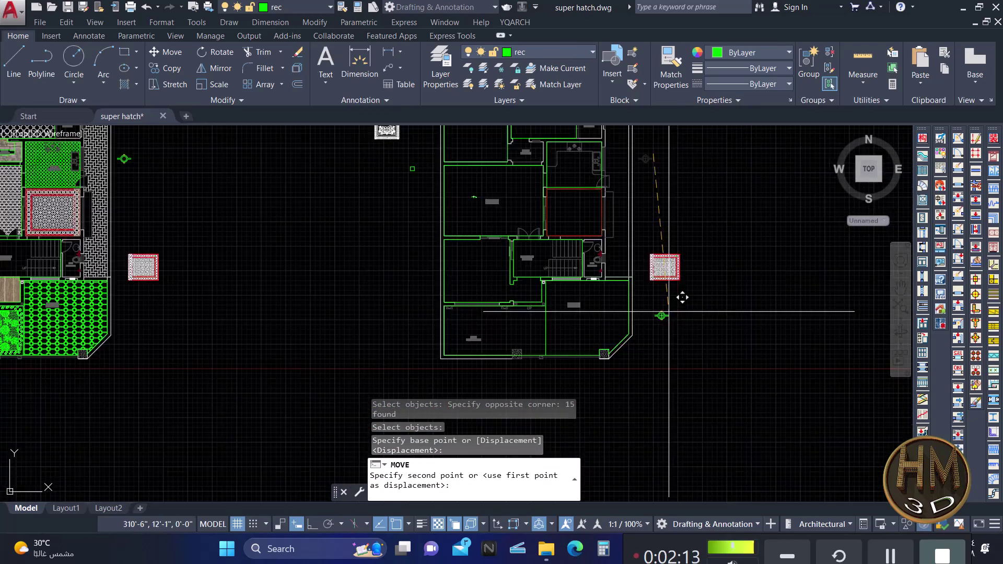
scroll(669, 312, "up", 3)
key("Escape")
scroll(577, 255, "down", 1)
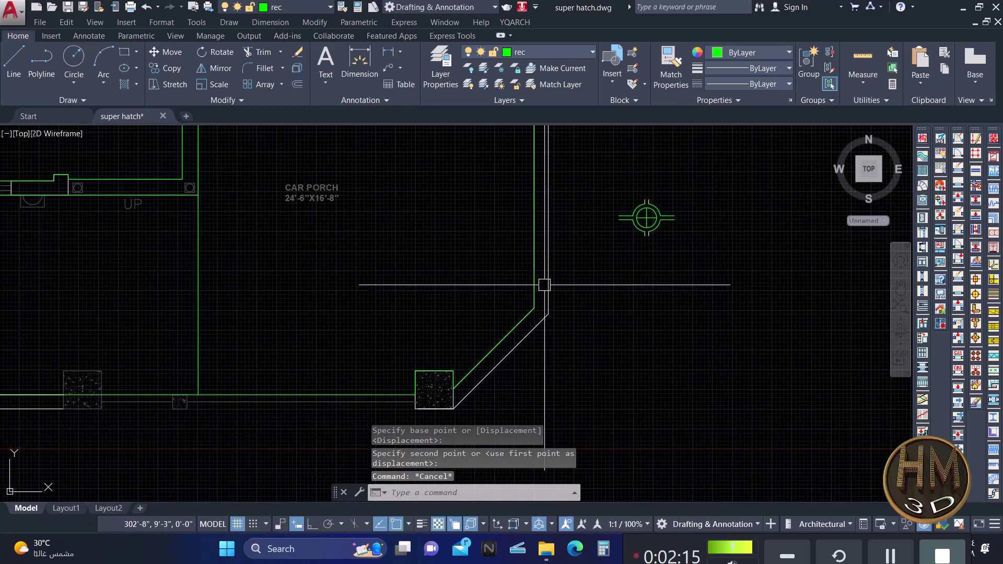
Select and clear the car porch corner outline, then pan the view slightly down.
left_click(512, 329)
scroll(463, 346, "down", 2)
key("Escape")
key("Escape")
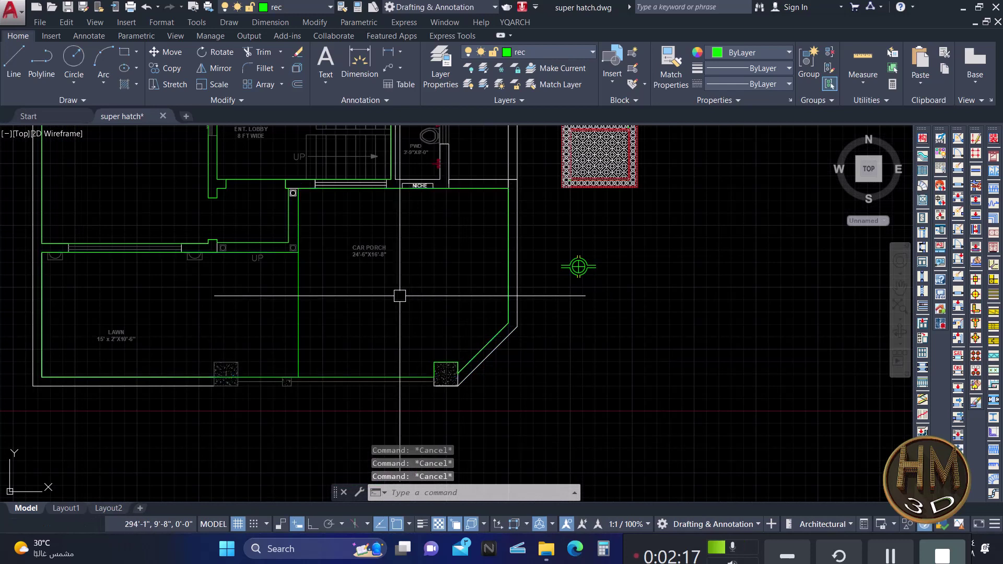
middle_click_drag(417, 267, 427, 304)
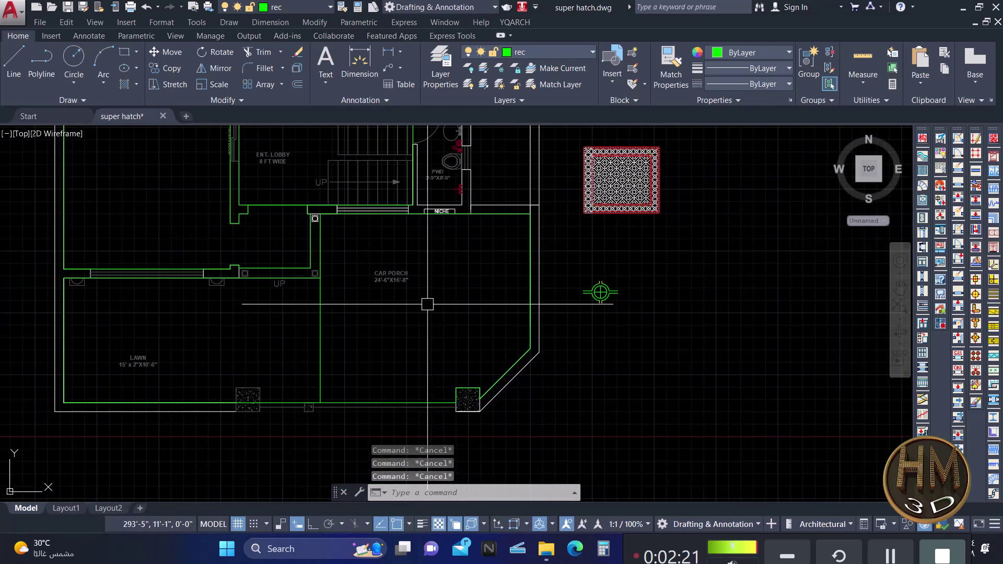
Create and save a new YQArch hatch pattern file named HM3DDD with the MP command.
type("MP")
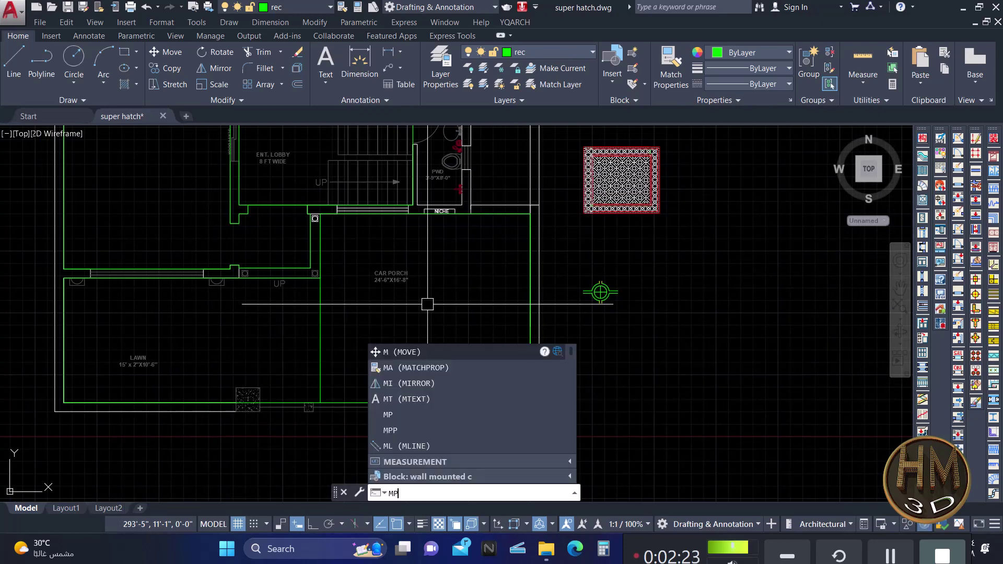
key("Return")
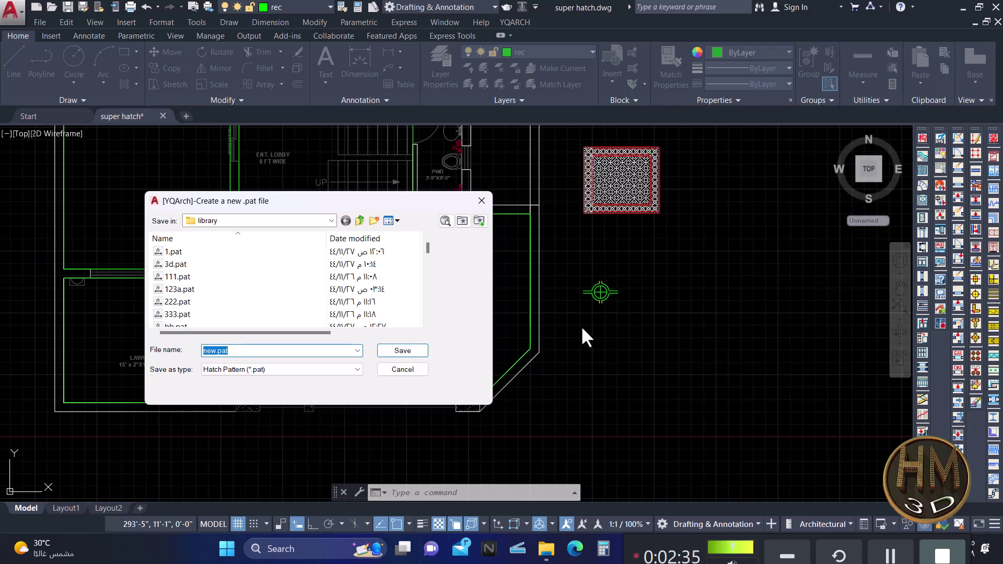
type("HM")
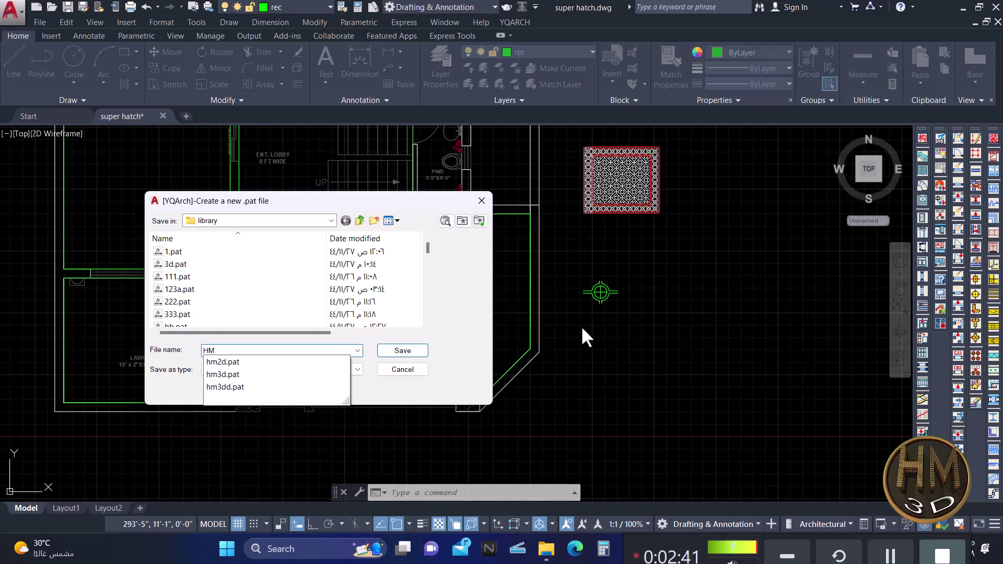
type("3DD")
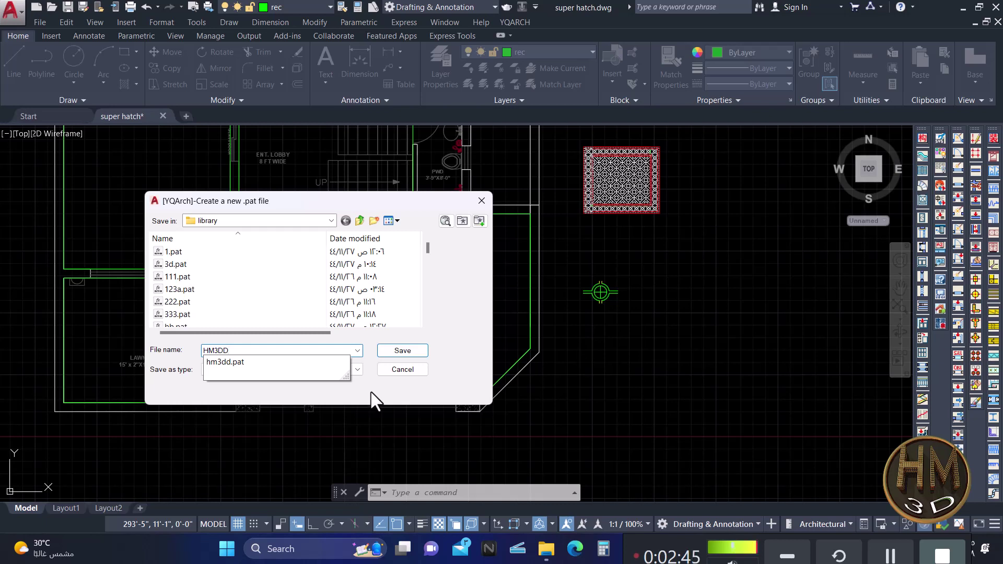
type("D")
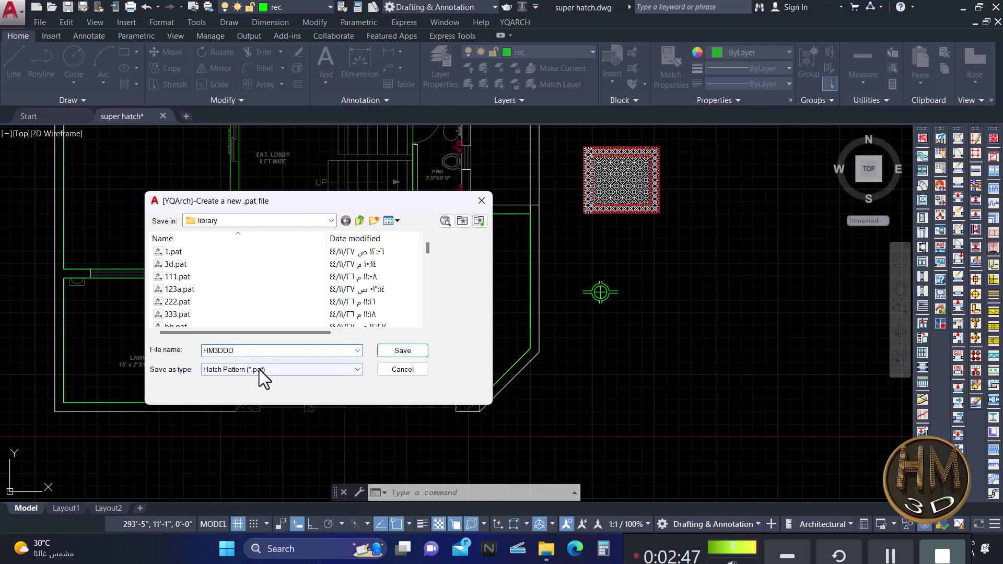
left_click(402, 350)
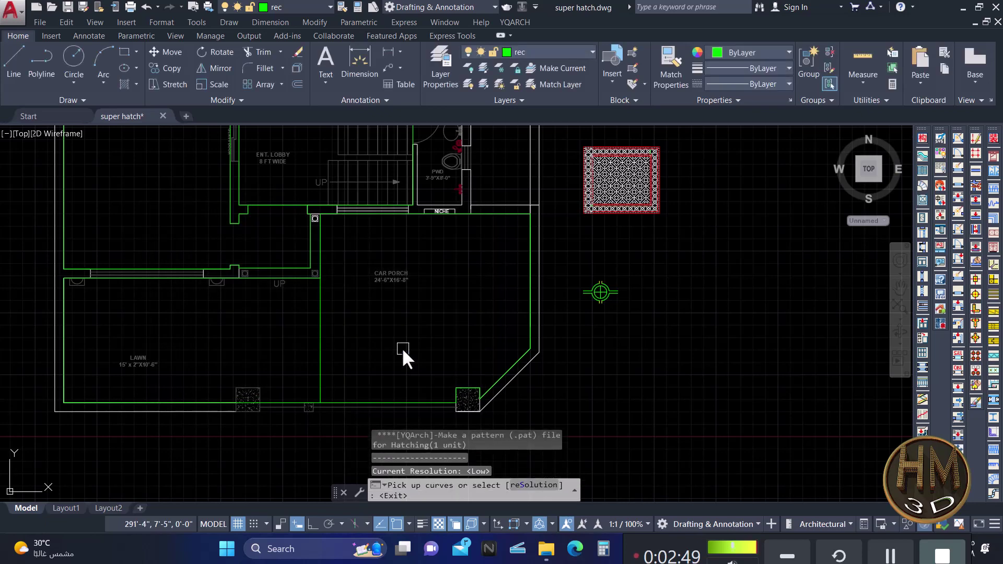
Window-select the circular target symbol as the HM3DDD source and accept the automatic base rectangle.
scroll(615, 276, "up", 4)
left_click(643, 258)
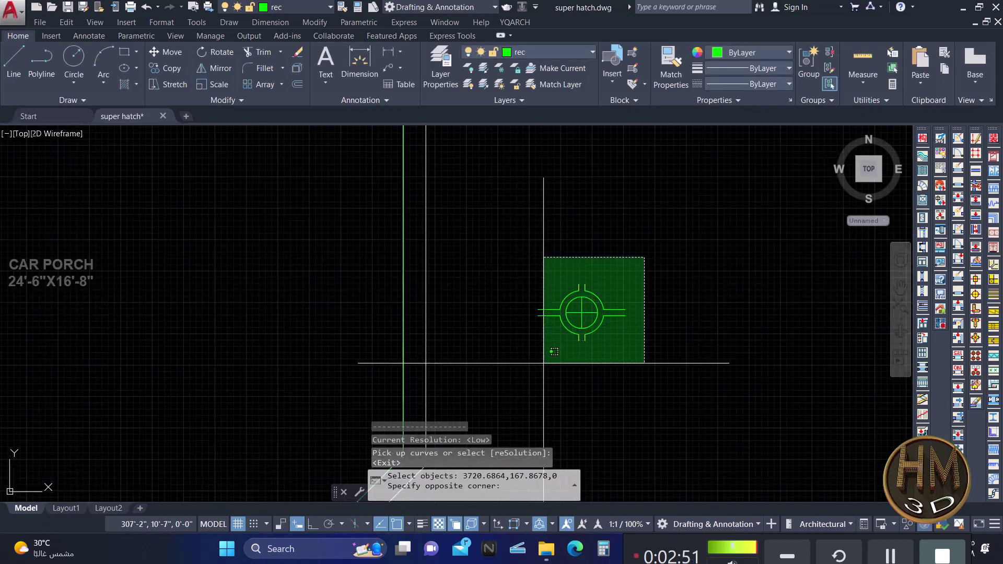
left_click(505, 367)
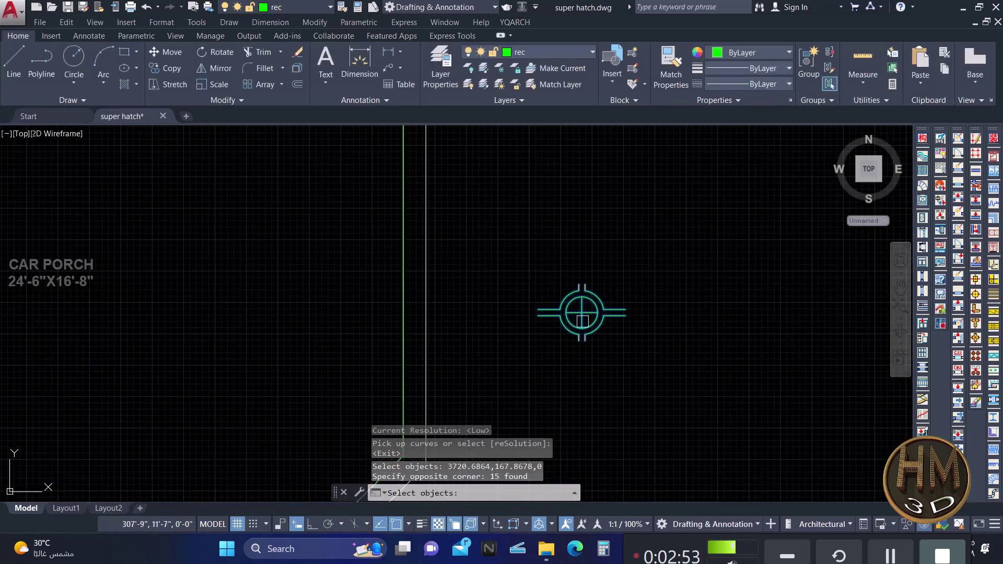
key("Return")
key("Return")
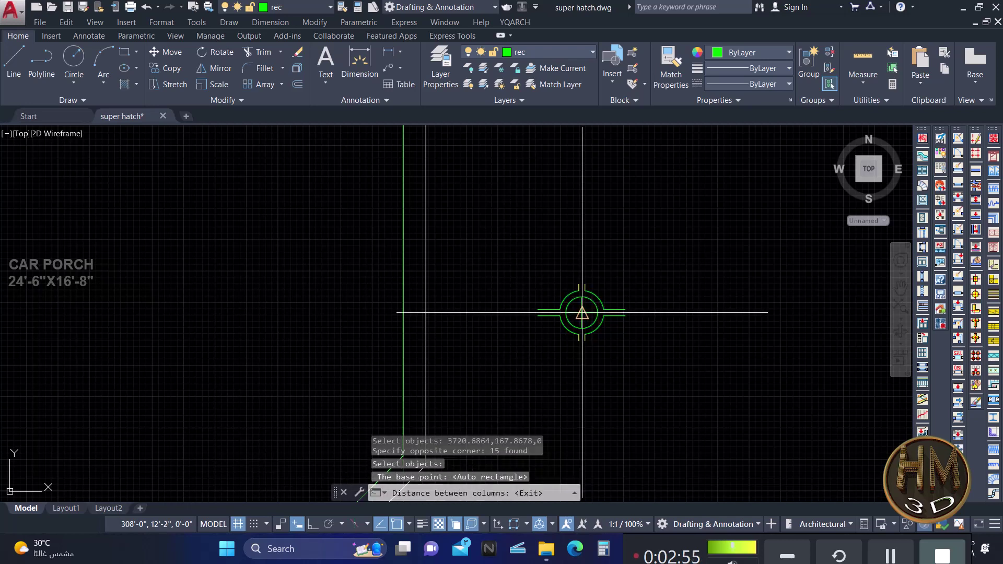
key("Return")
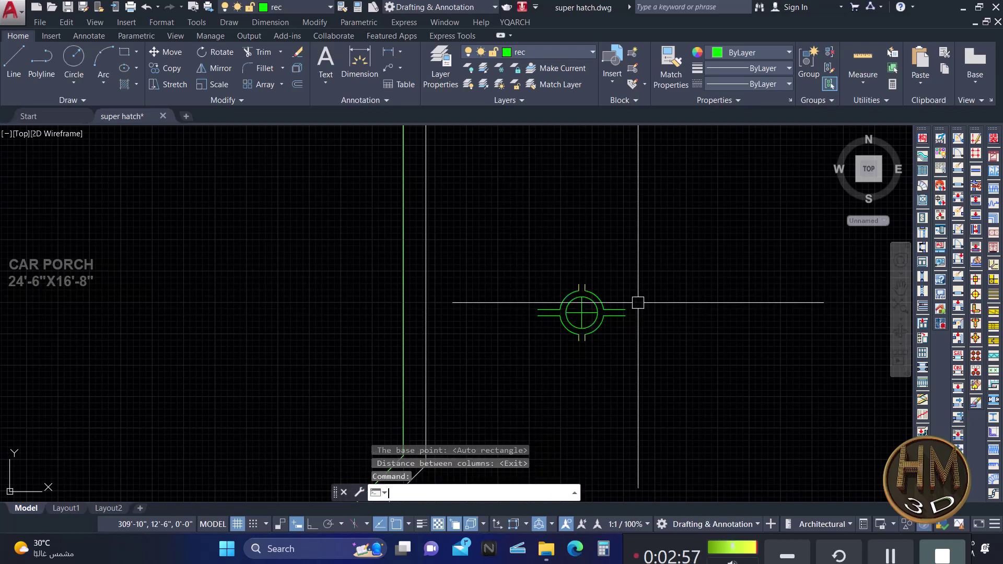
scroll(643, 329, "down", 3)
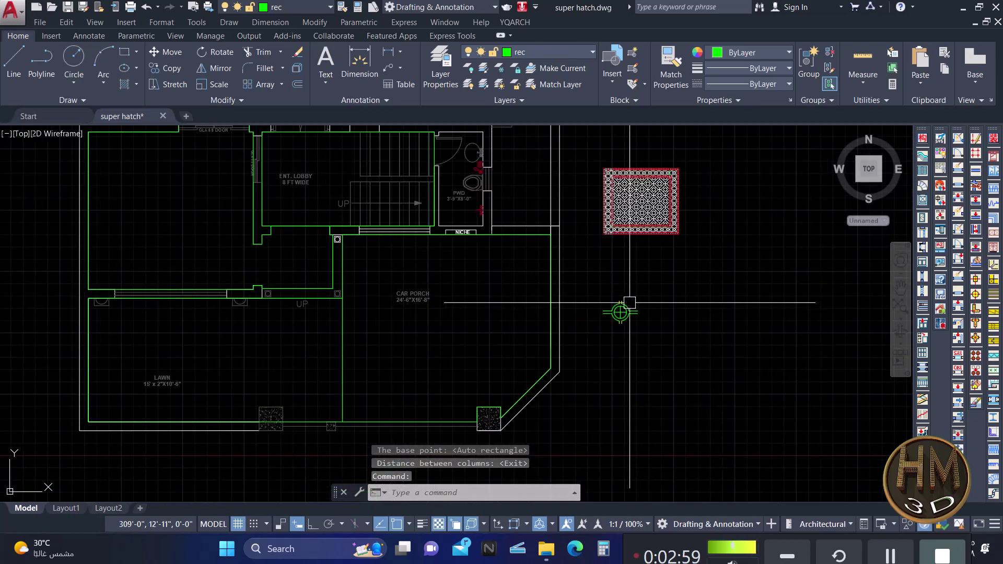
scroll(582, 331, "up", 2)
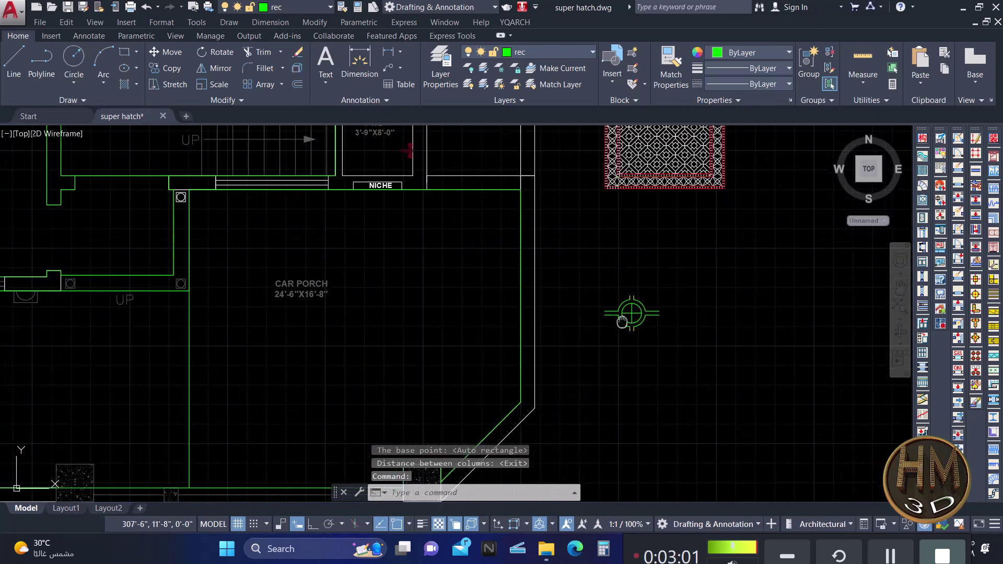
scroll(614, 307, "up", 3)
key("Escape")
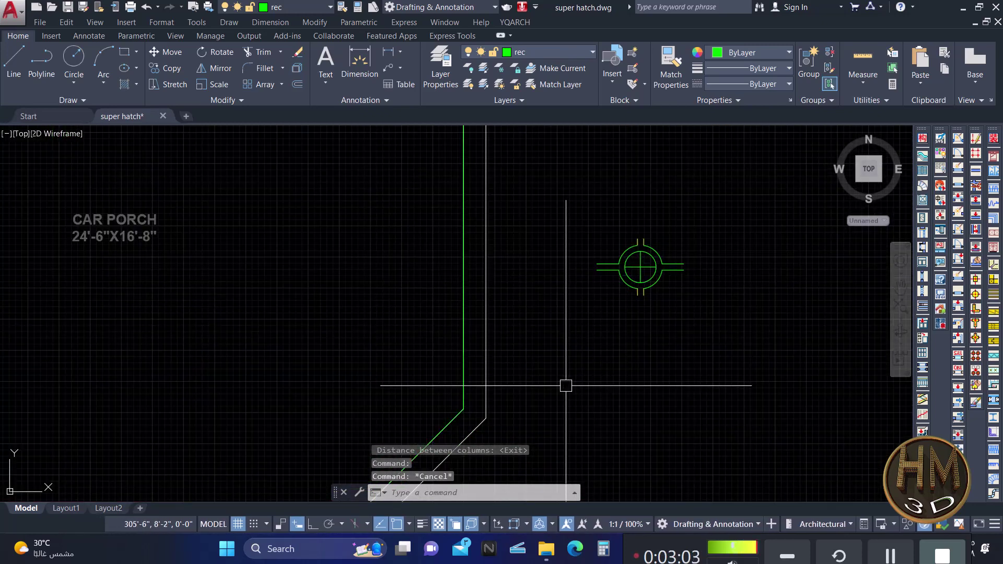
type("H")
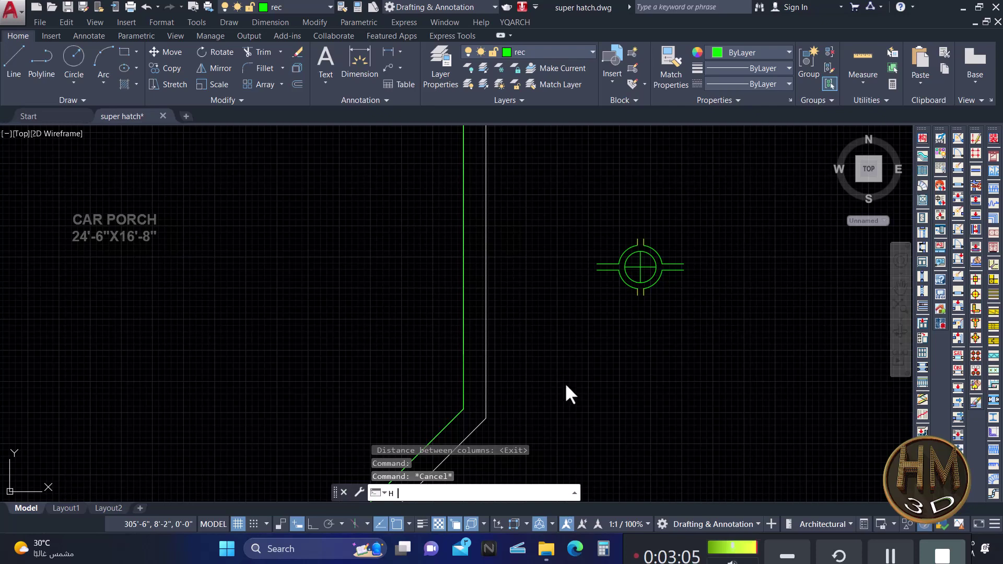
key("Return")
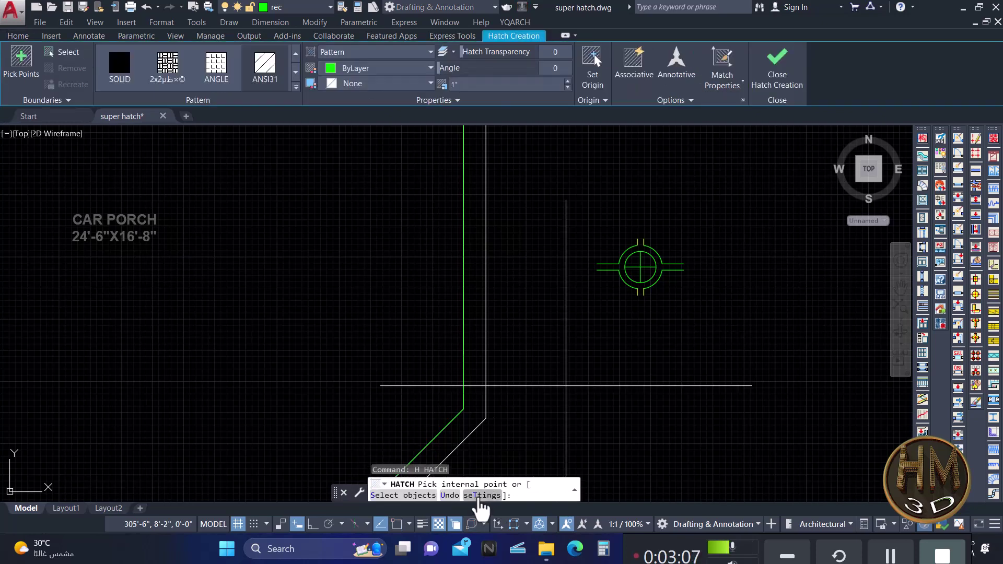
left_click(477, 494)
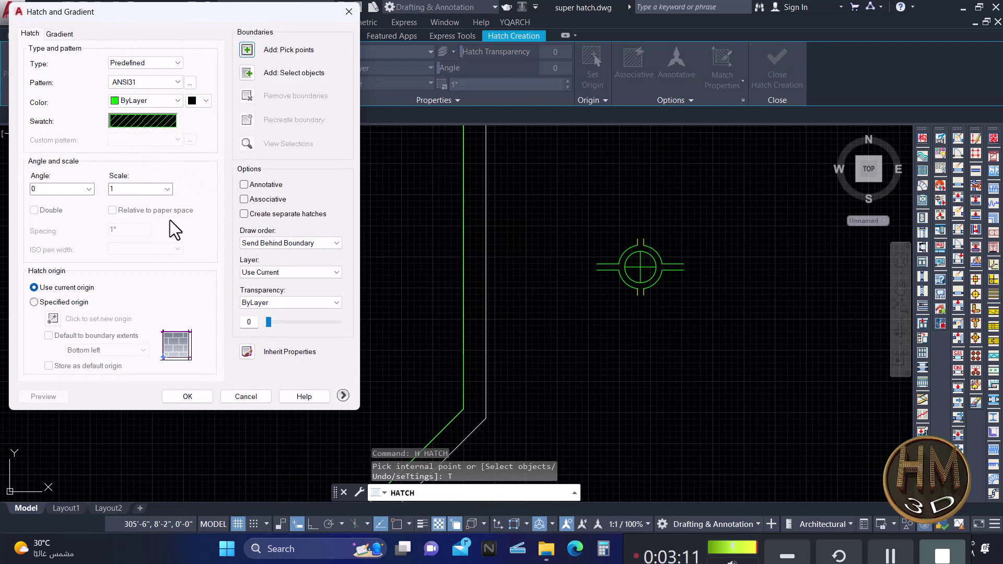
left_click(187, 397)
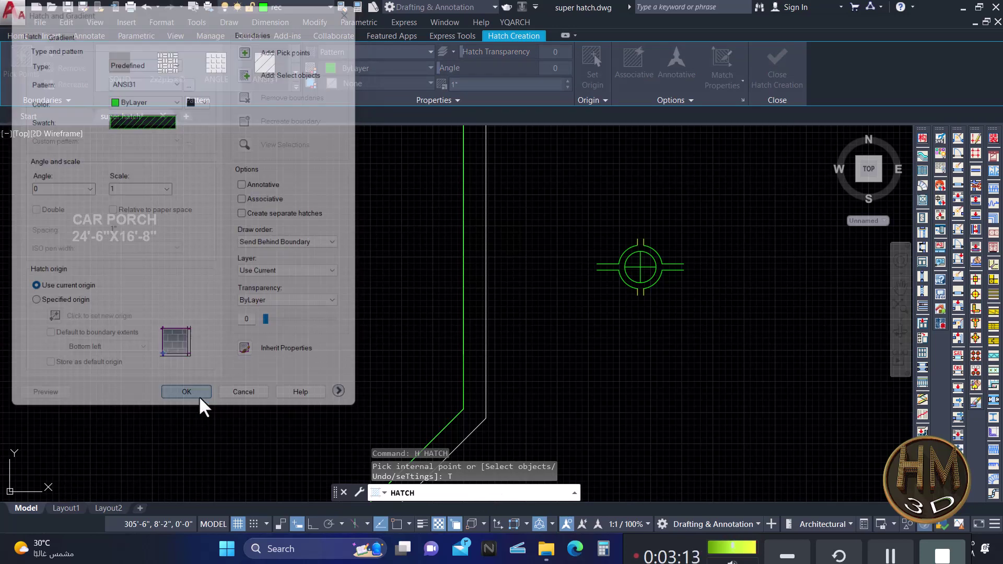
middle_click_drag(598, 304, 573, 323)
key("Escape")
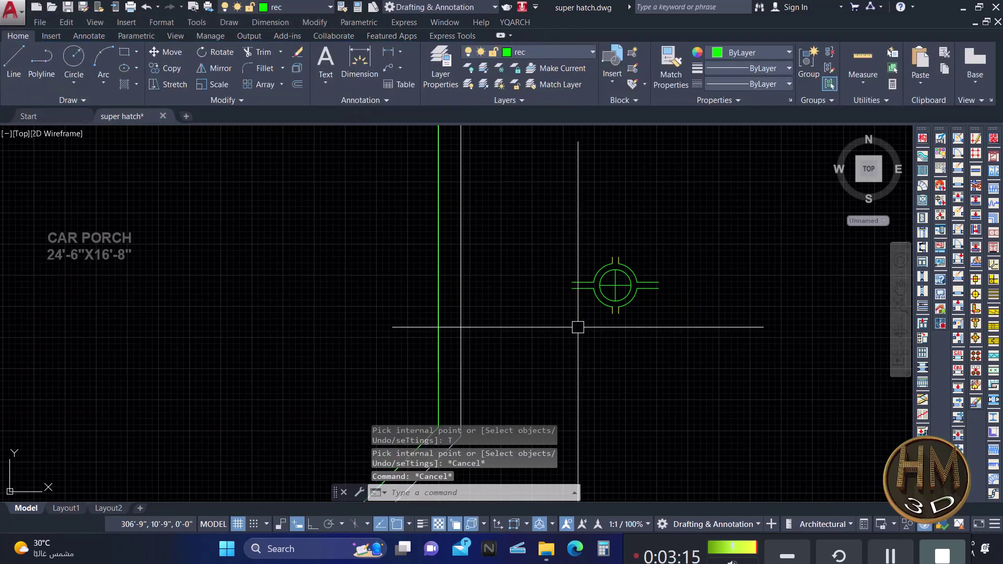
key("Escape")
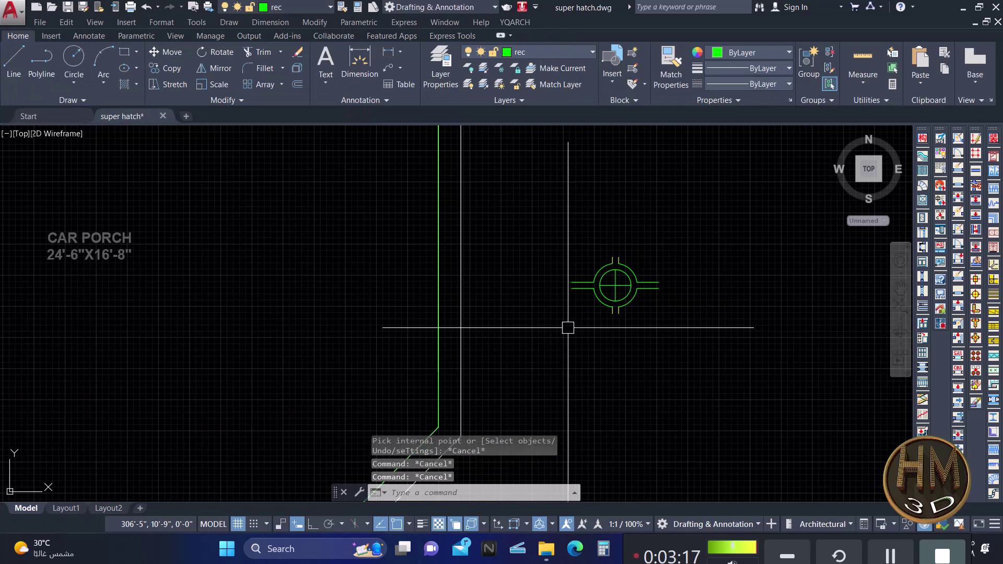
scroll(568, 328, "down", 2)
key("Escape")
type("M")
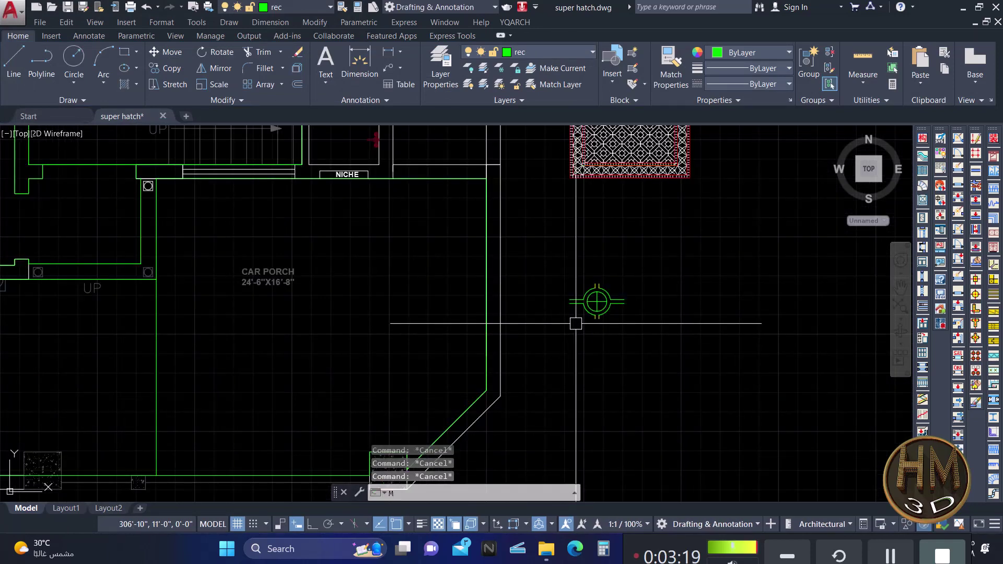
Create and save another hatch pattern file named CCCC.
type("P")
key("Return")
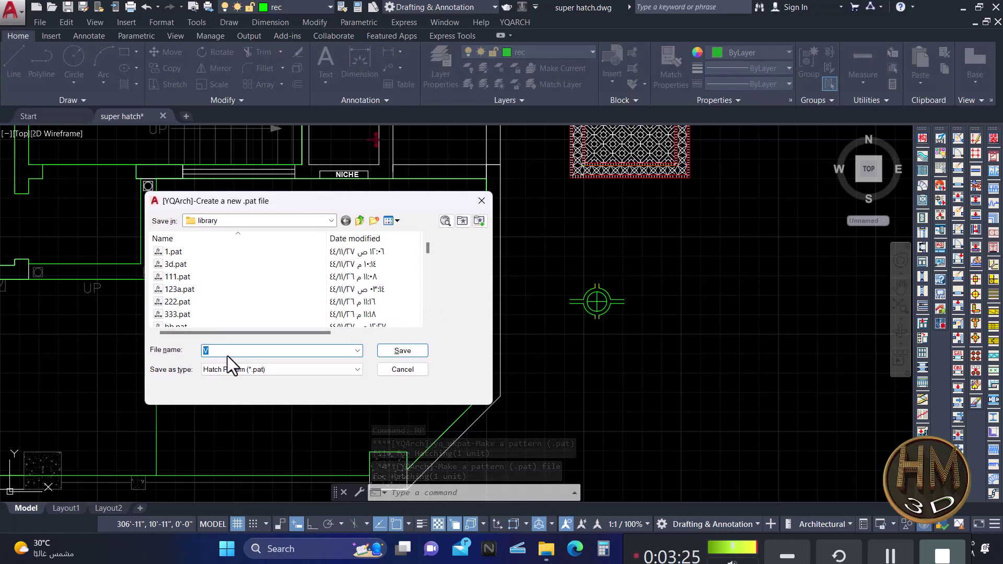
type("CCCC")
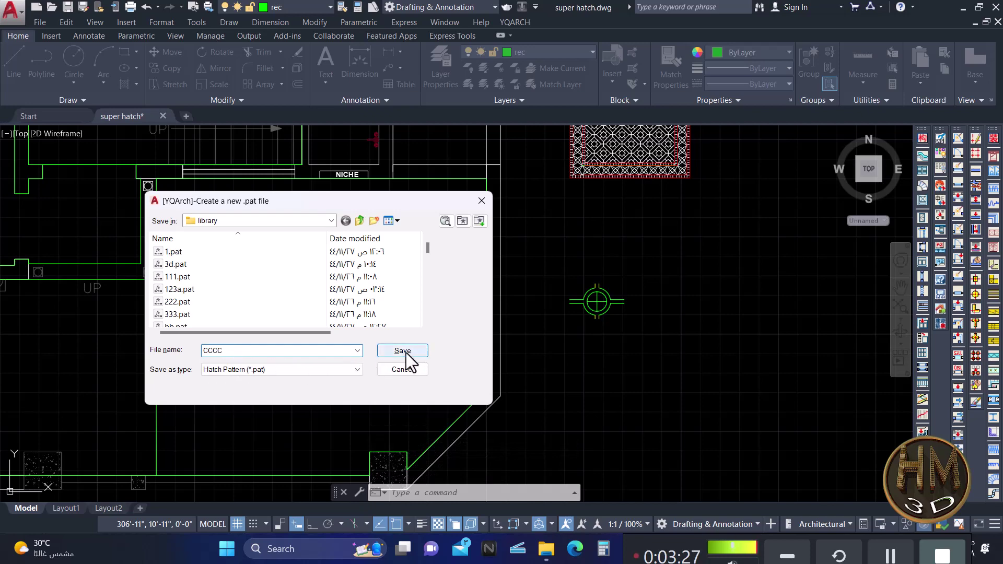
left_click(402, 350)
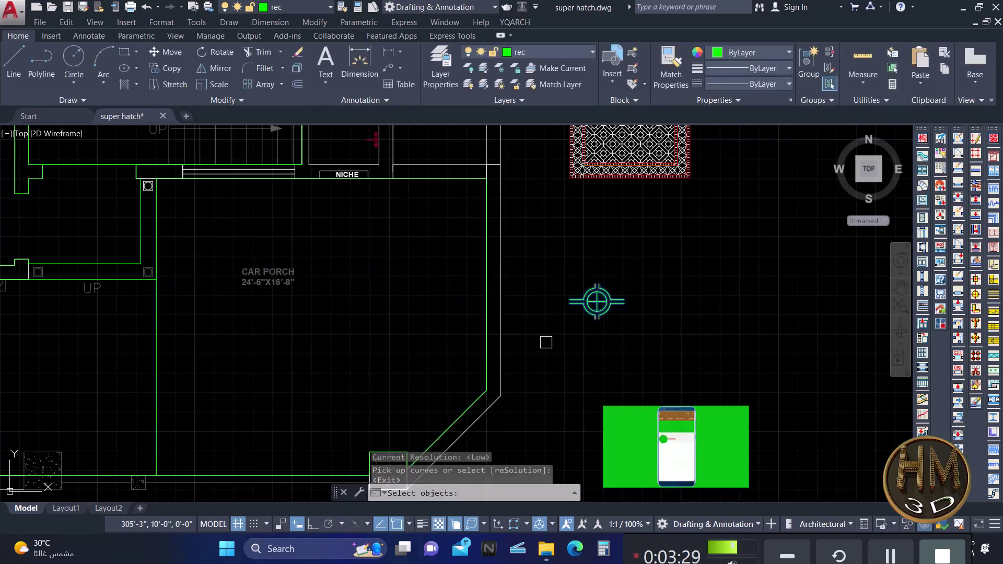
Window-select the circular target symbol as the CCCC pattern source, accepting the default base point.
left_click_drag(622, 285, 610, 310)
scroll(610, 310, "up", 4)
key("Return")
key("Return")
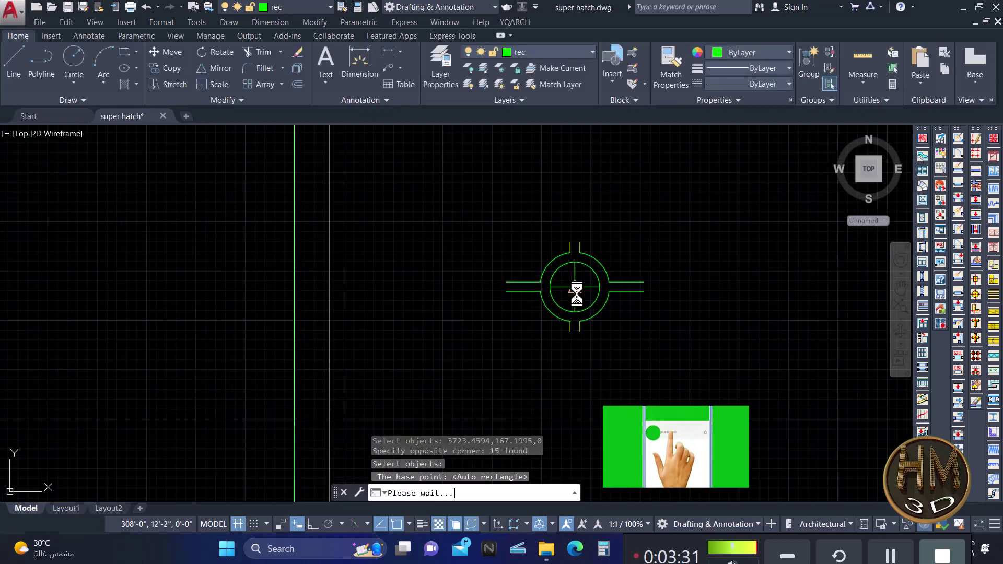
scroll(611, 289, "down", 2)
scroll(611, 289, "down", 3)
scroll(609, 271, "up", 2)
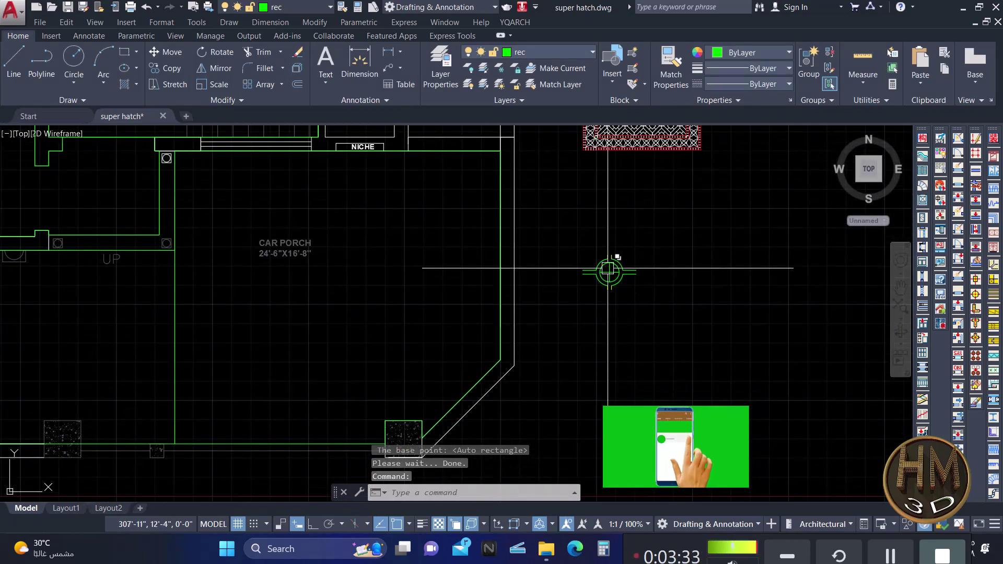
key("Escape")
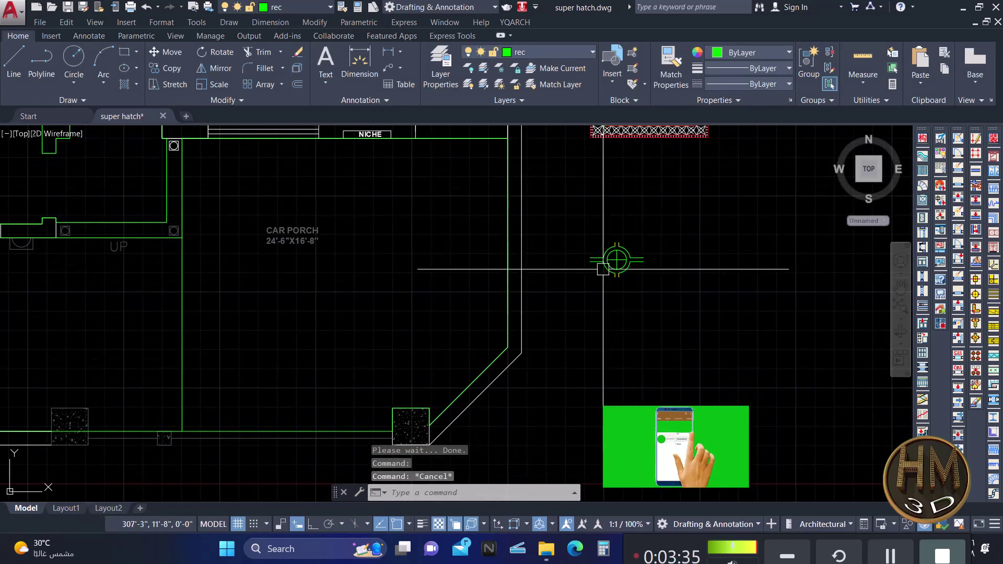
middle_click_drag(645, 277, 635, 298)
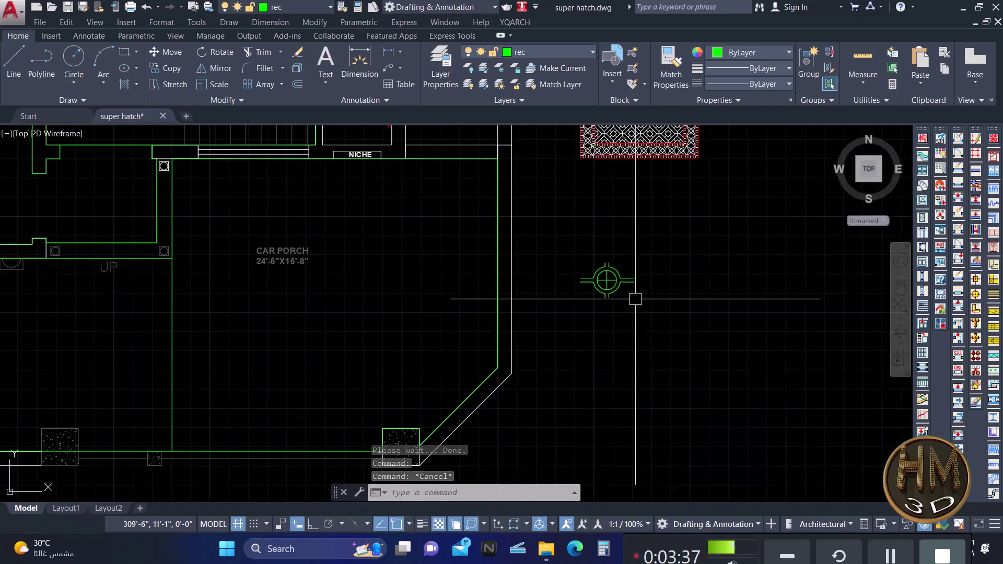
key("Escape")
key("Escape")
type("H")
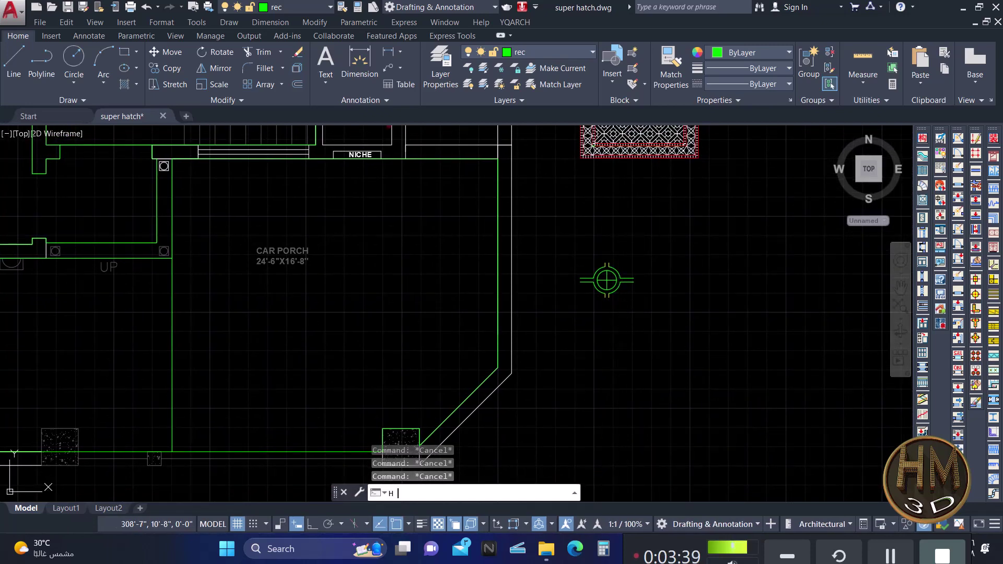
Hatch the CAR PORCH area with the custom CCCC pattern at scale 12.
key("Return")
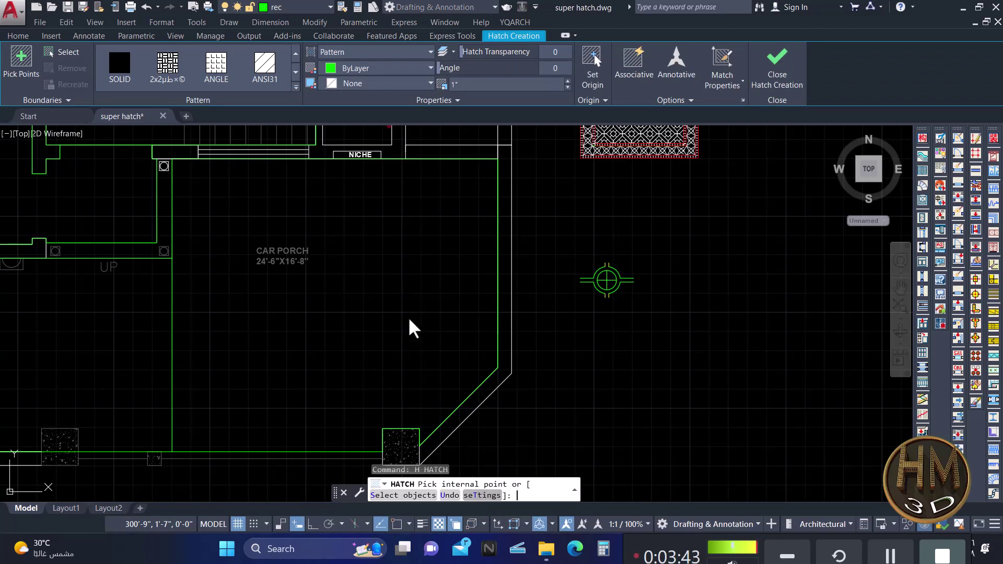
type("T")
key("Return")
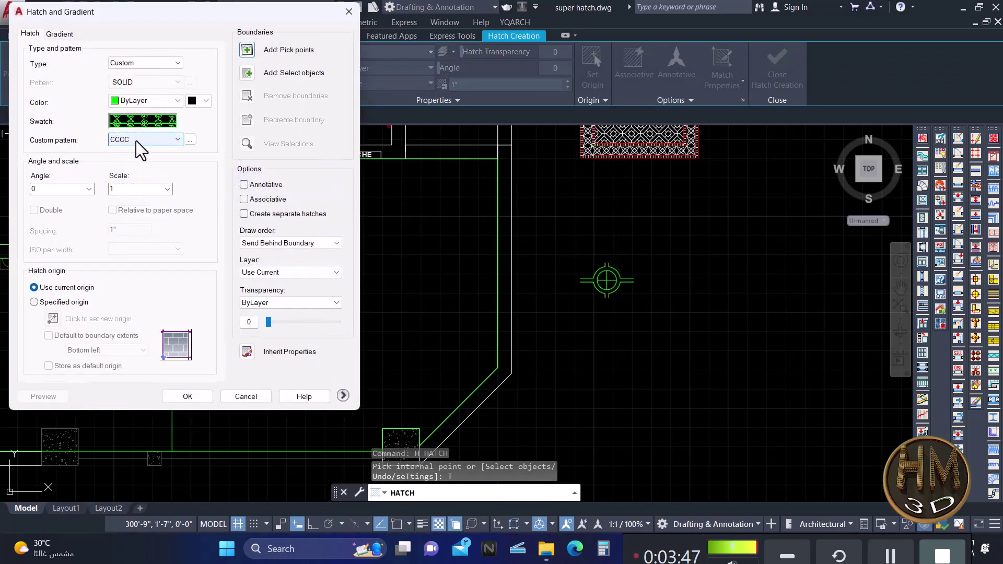
left_click(189, 397)
scroll(358, 303, "down", 2)
type("2")
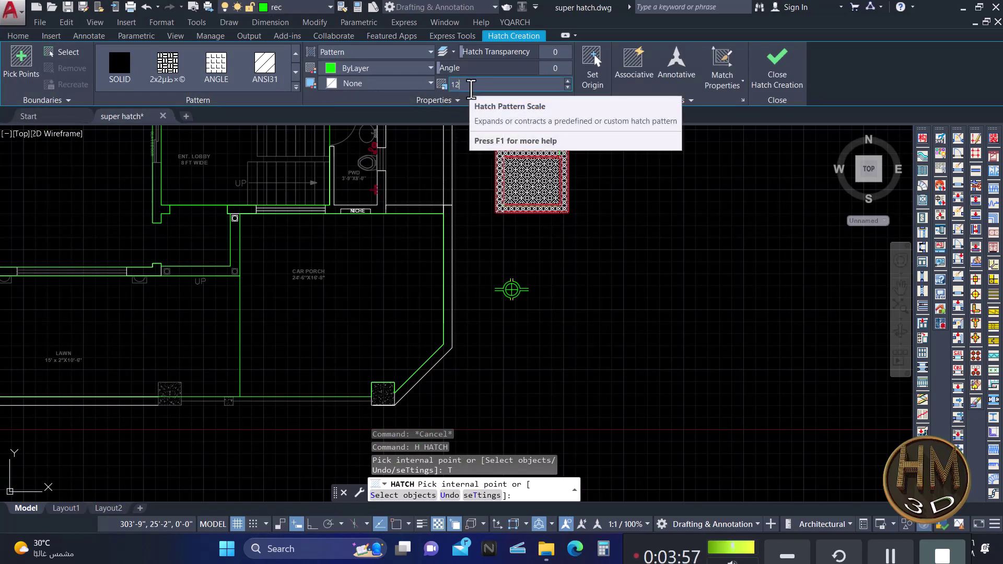
left_click(471, 89)
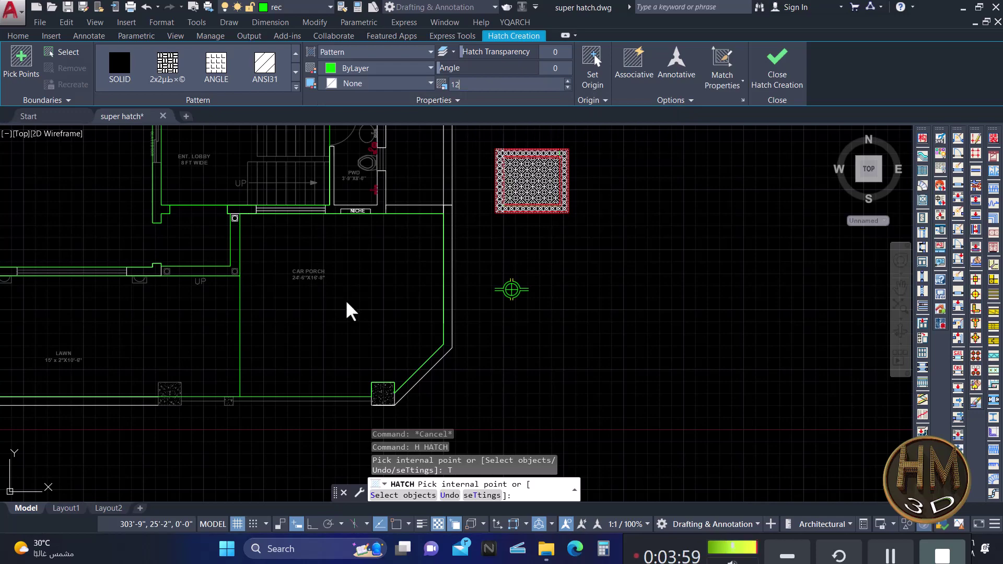
left_click(346, 306)
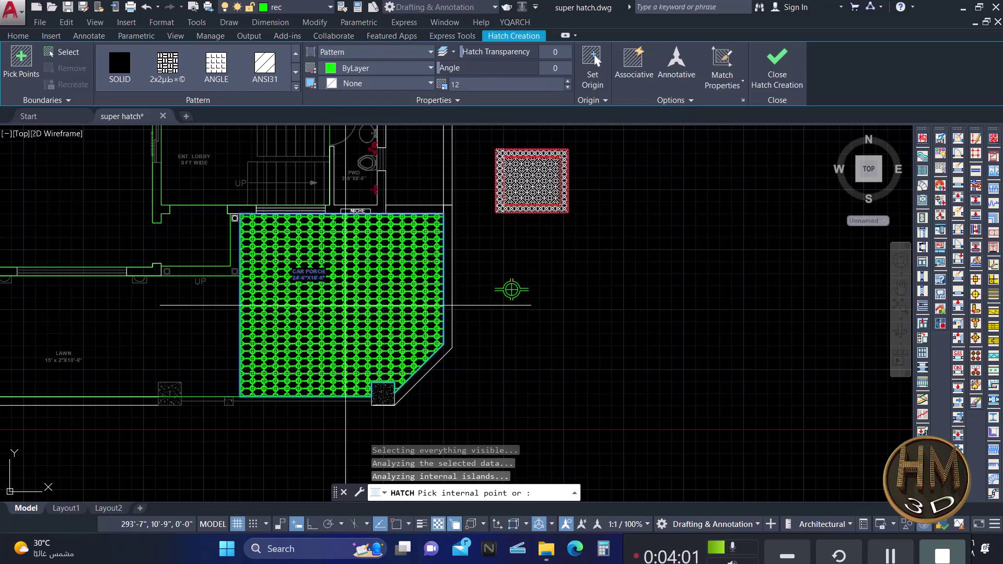
scroll(345, 305, "up", 2)
scroll(376, 277, "up", 5)
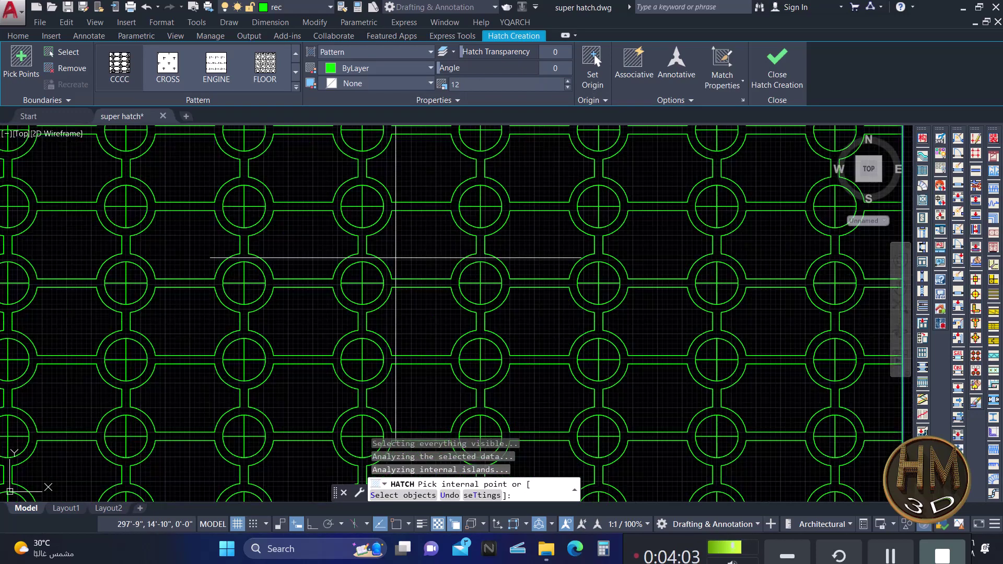
scroll(414, 243, "down", 5)
scroll(554, 318, "up", 5)
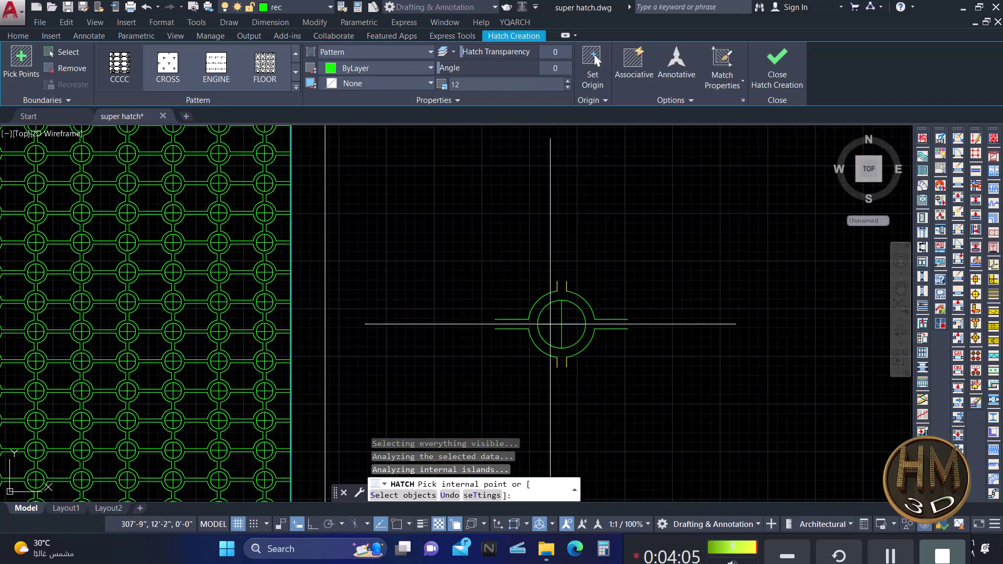
scroll(573, 313, "down", 2)
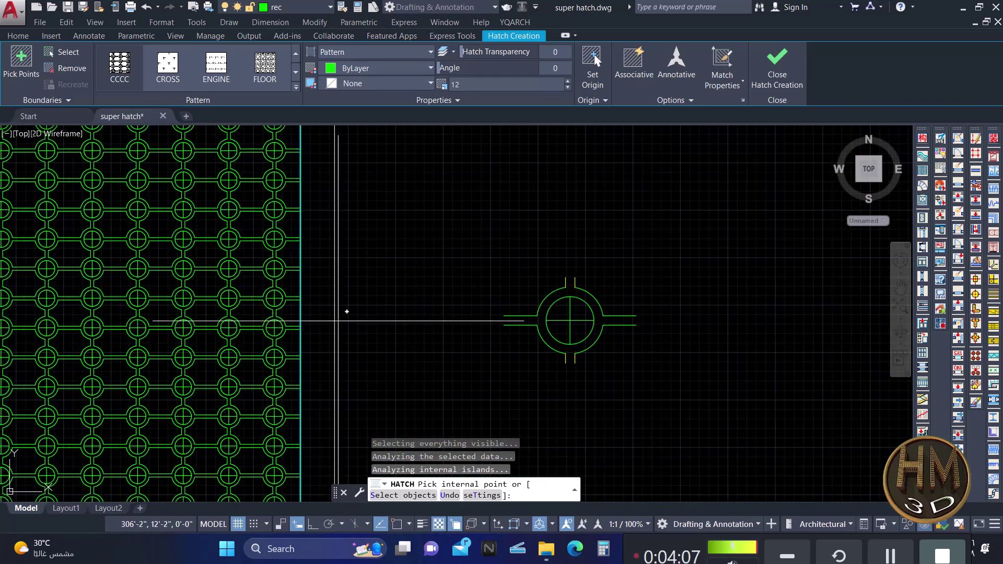
scroll(261, 270, "up", 5)
scroll(262, 270, "down", 3)
scroll(448, 365, "down", 3)
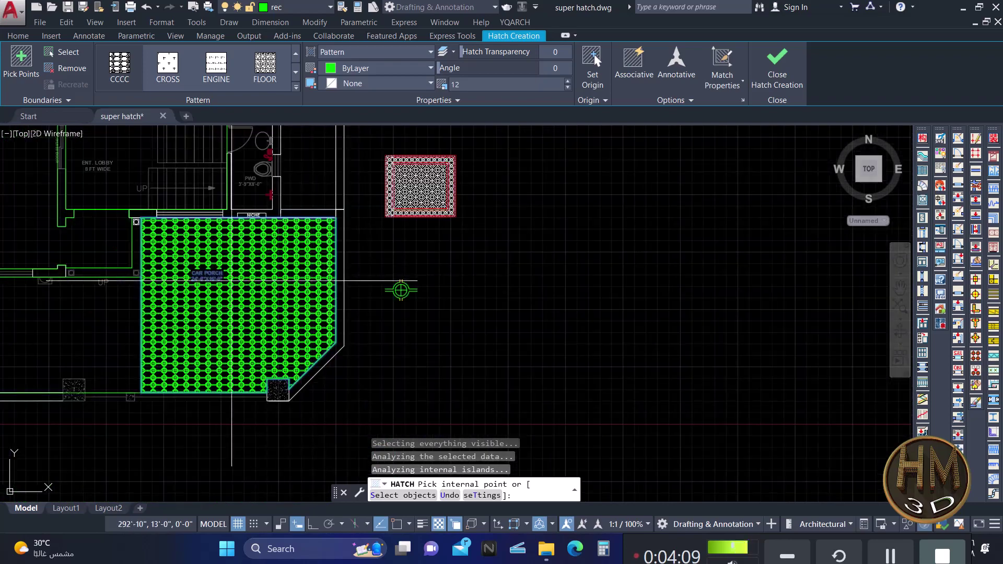
scroll(452, 386, "up", 1)
scroll(452, 386, "down", 4)
scroll(259, 366, "up", 3)
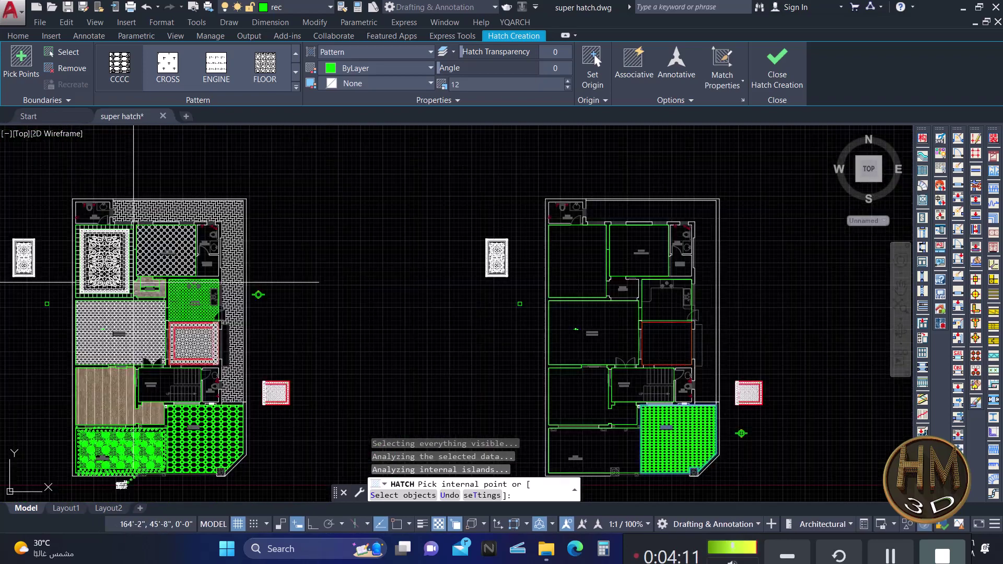
scroll(260, 410, "up", 3)
scroll(202, 253, "up", 3)
scroll(226, 258, "up", 3)
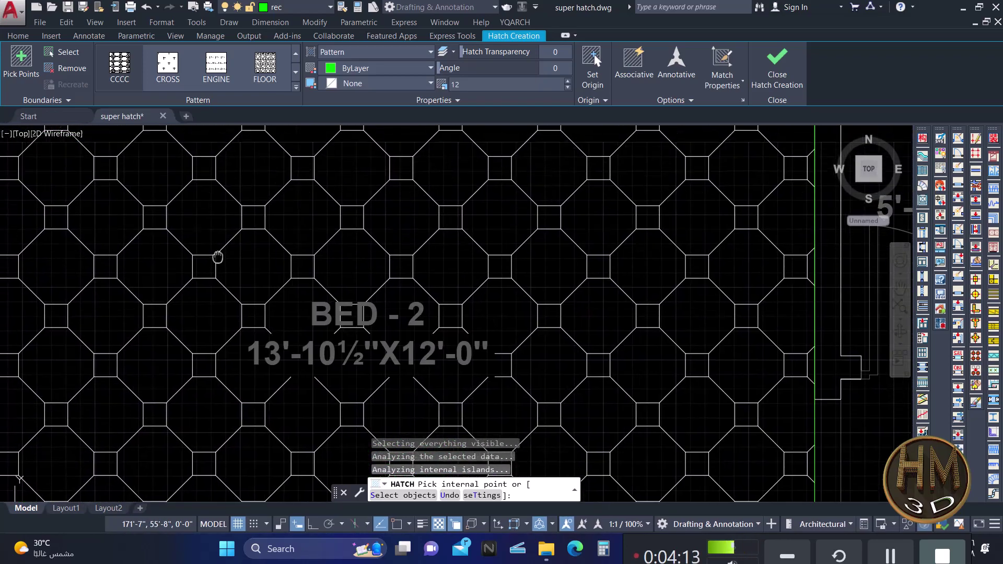
Place a 1'-1" linear dimension across one octagon tile in the BED-2 hatch.
key("Escape")
type("dd")
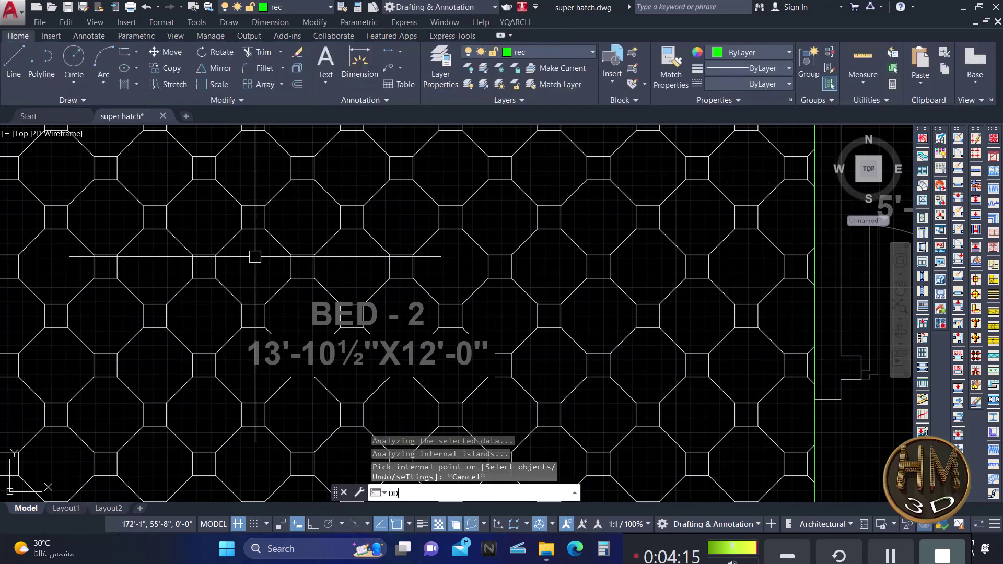
key("Return")
left_click(215, 267)
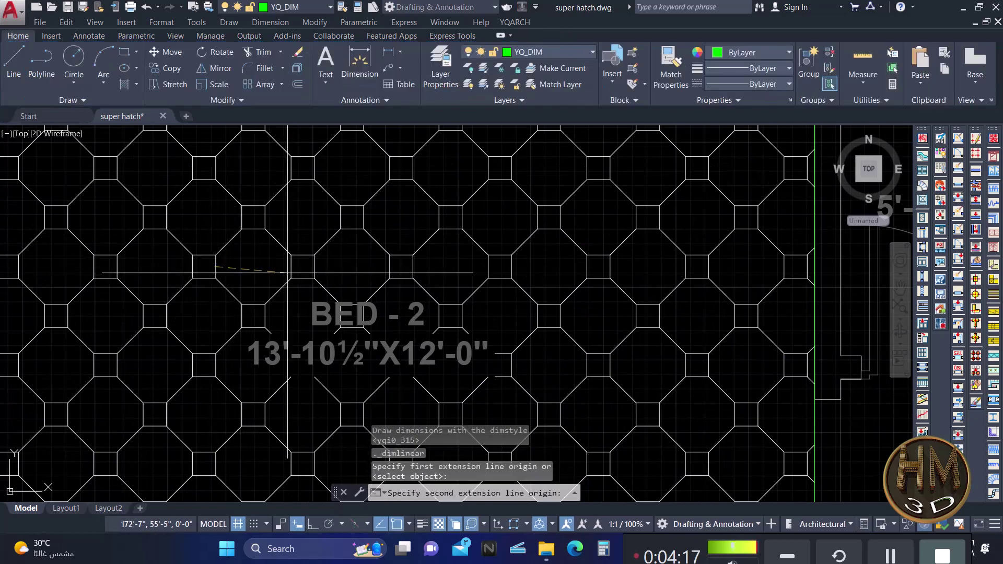
left_click(289, 268)
scroll(277, 269, "up", 4)
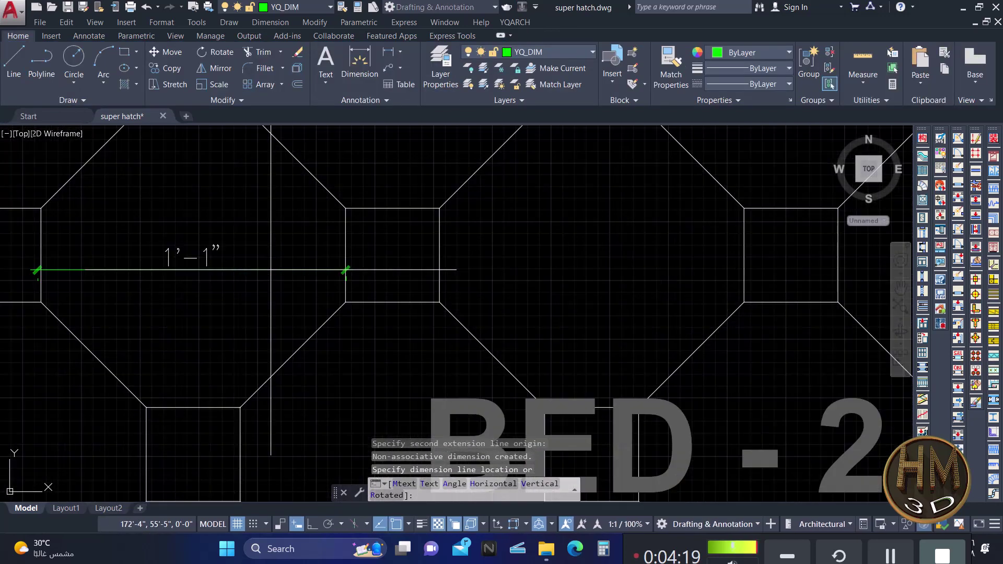
left_click(271, 269)
scroll(47, 275, "up", 2)
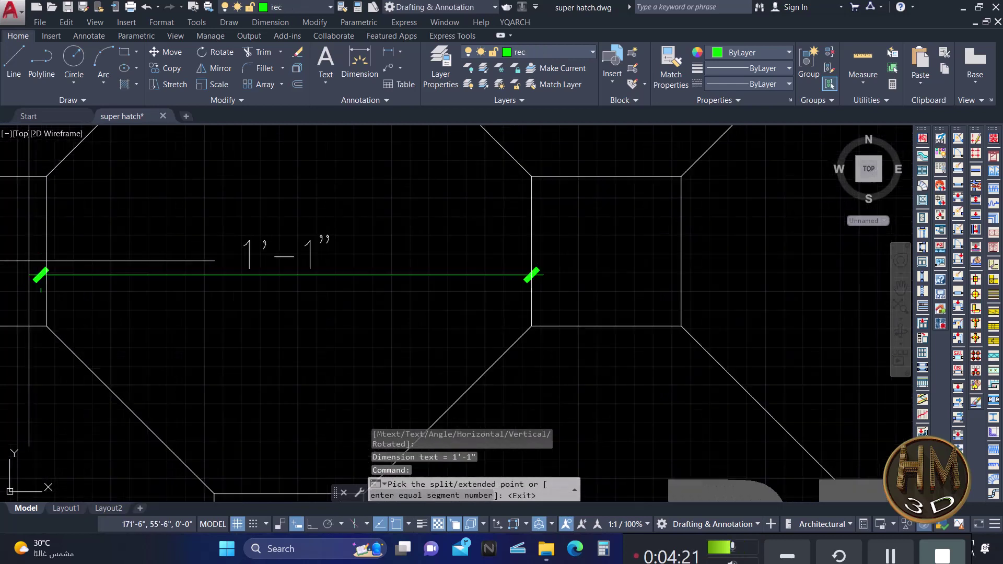
scroll(73, 280, "up", 3)
key("Escape")
Grab the new dimension's end grip, abandon the adjustment, and zoom the view.
left_click(59, 239)
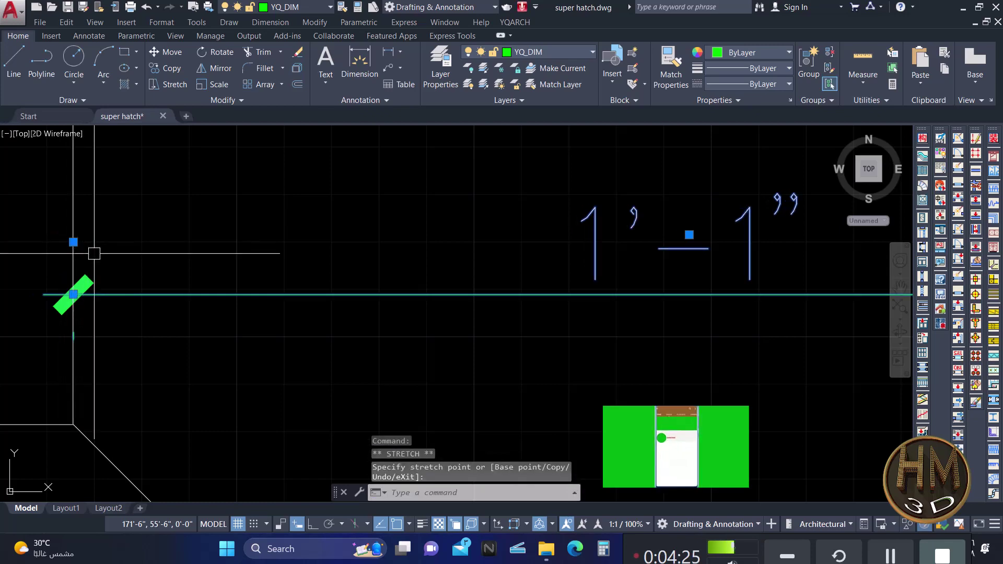
key("Escape")
scroll(211, 276, "down", 4)
scroll(211, 277, "down", 2)
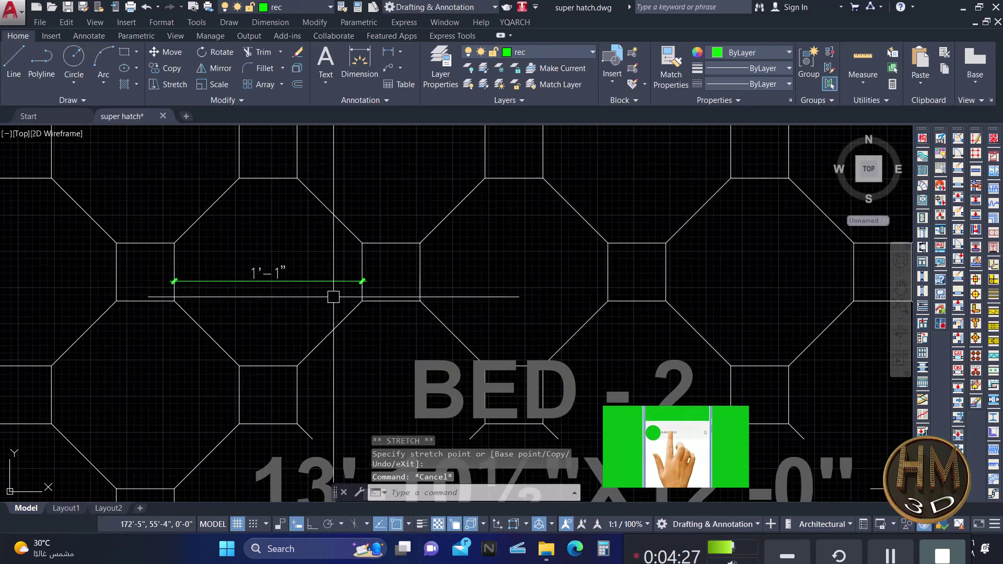
scroll(336, 289, "up", 5)
scroll(339, 287, "down", 4)
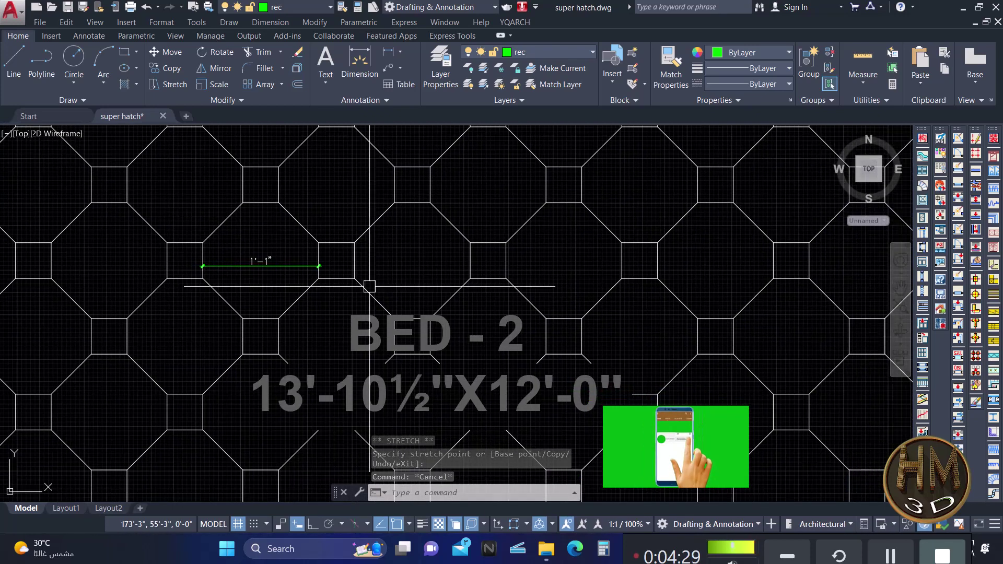
scroll(369, 293, "down", 3)
scroll(368, 294, "down", 1)
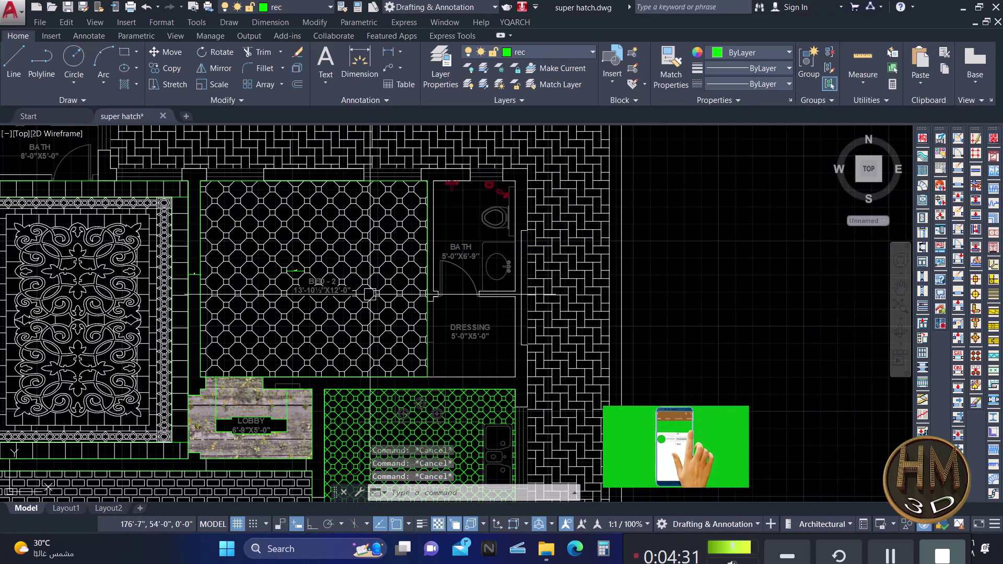
Choose the YQArch Db Rectangle2 octagon tile pattern with Length a 20 and accept it.
type("TCC")
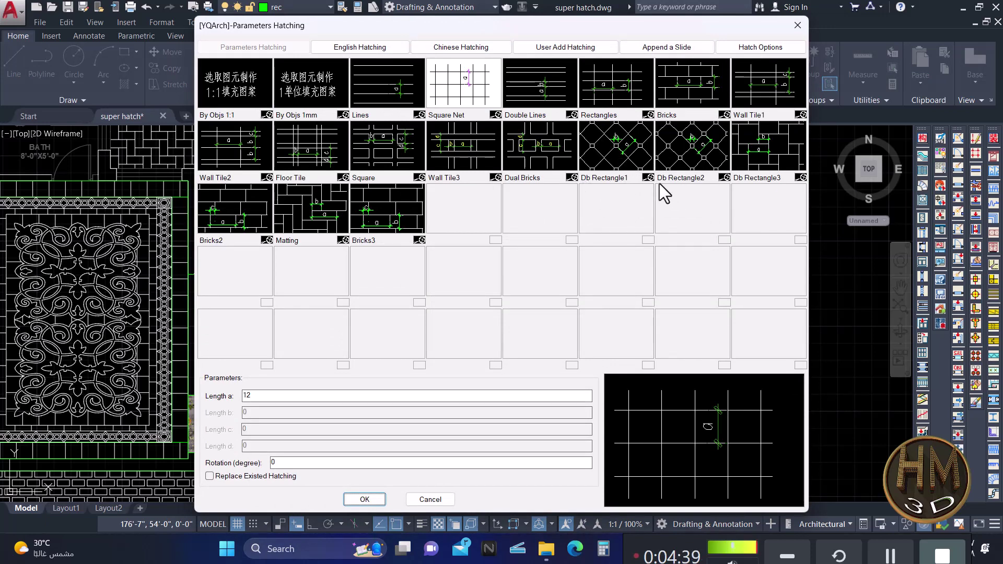
double_click(691, 156)
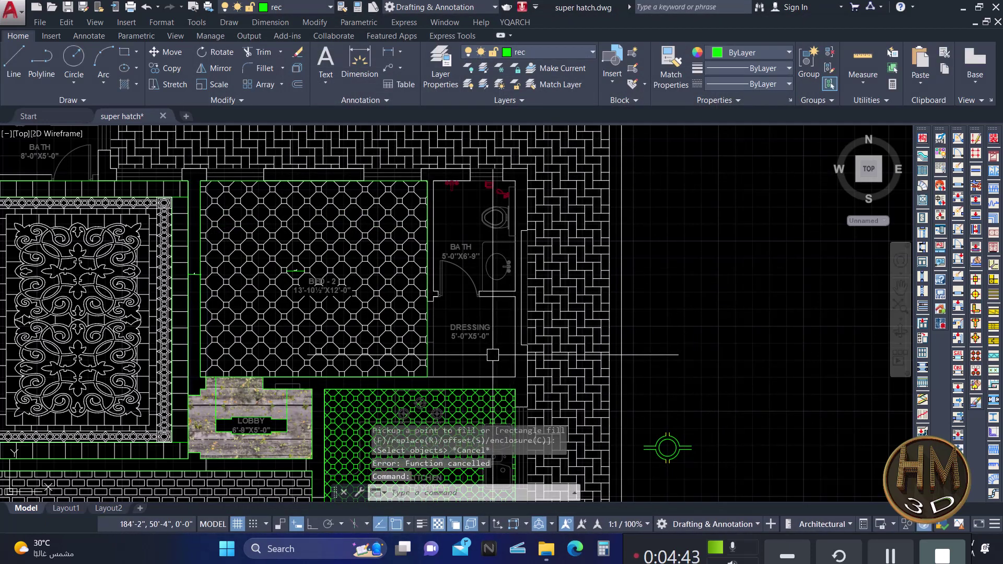
key("Escape")
key("Escape")
type("T")
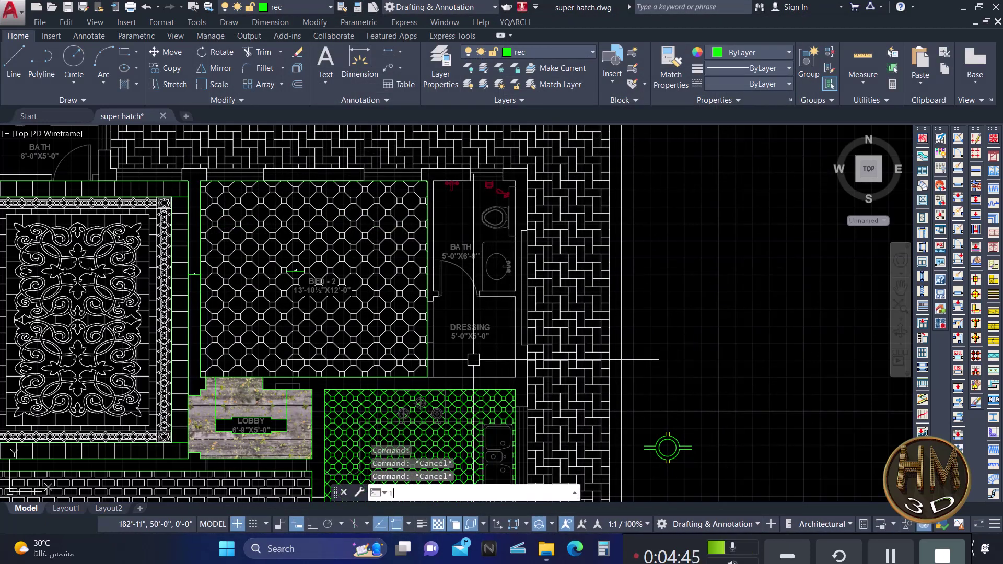
type("CC")
key("Return")
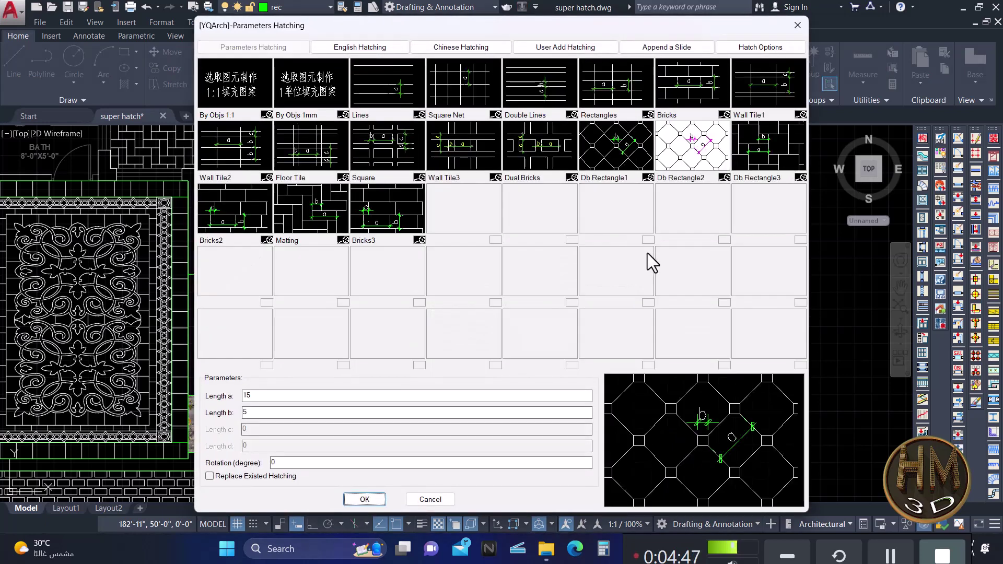
left_click(677, 146)
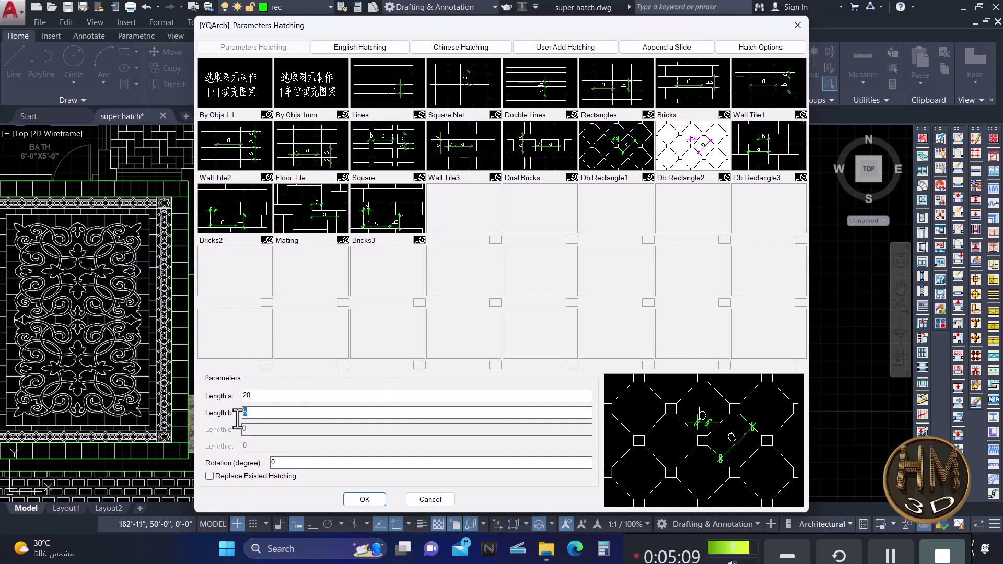
type("6")
left_click(365, 500)
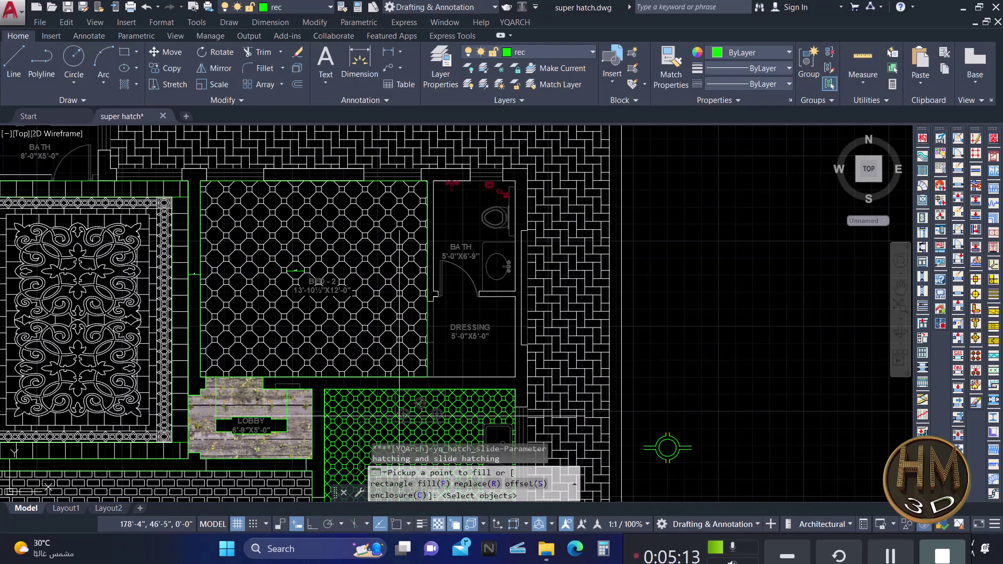
Fill BED-2 with the octagon tile pattern, then end the hatching command.
scroll(368, 342, "down", 2)
scroll(363, 336, "down", 5)
scroll(465, 343, "up", 3)
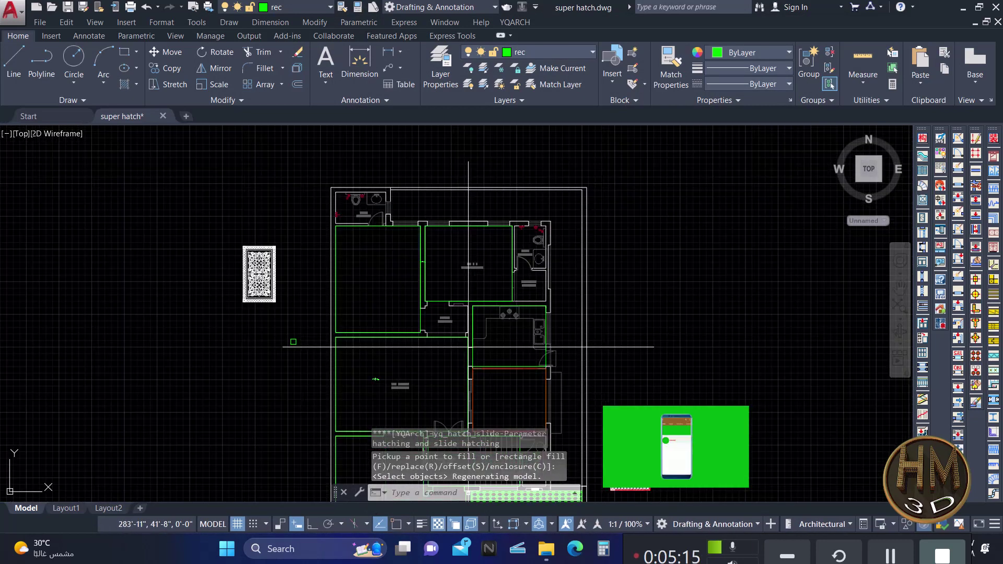
scroll(467, 356, "up", 2)
middle_click_drag(319, 399, 374, 426)
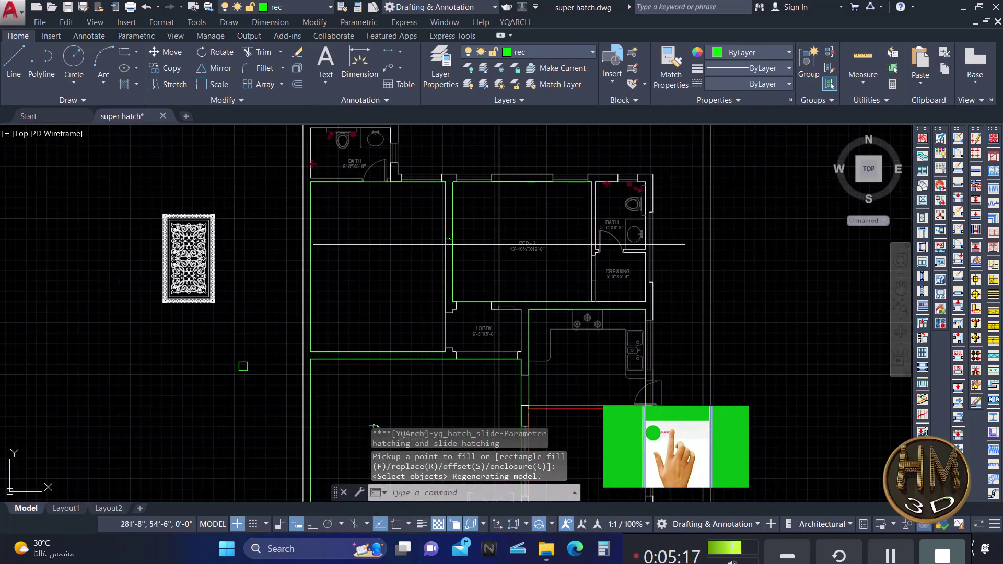
left_click(521, 255)
scroll(521, 255, "up", 5)
key("Escape")
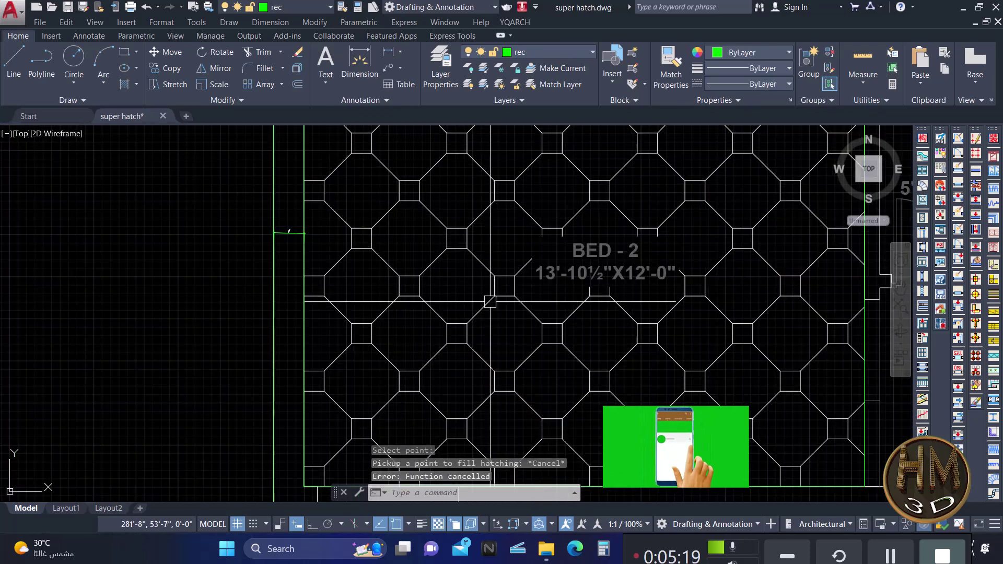
middle_click_drag(488, 298, 472, 356)
key("Escape")
Add a 1'-10" linear dimension across an octagon tile in BED-2 using DD.
type("DD")
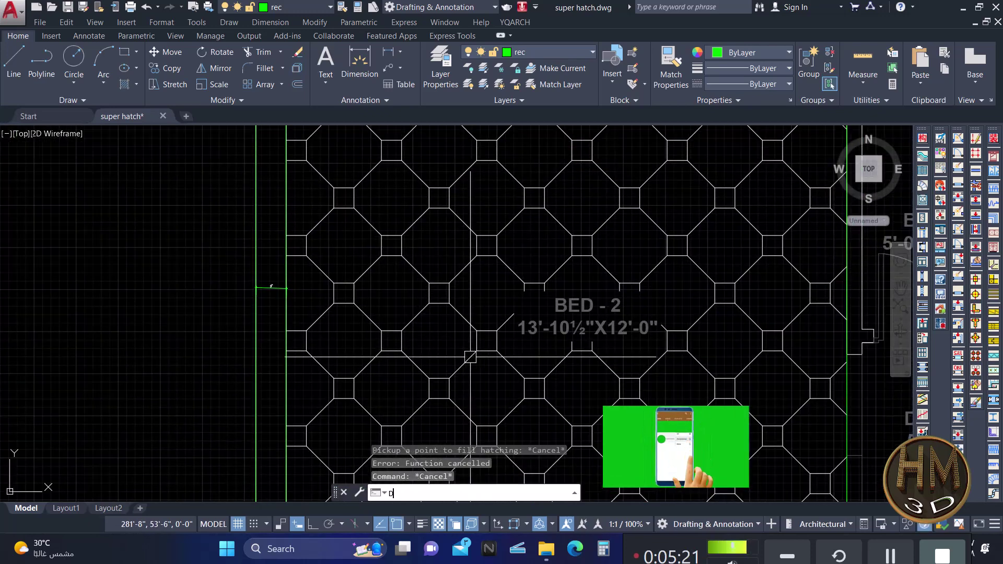
key("Return")
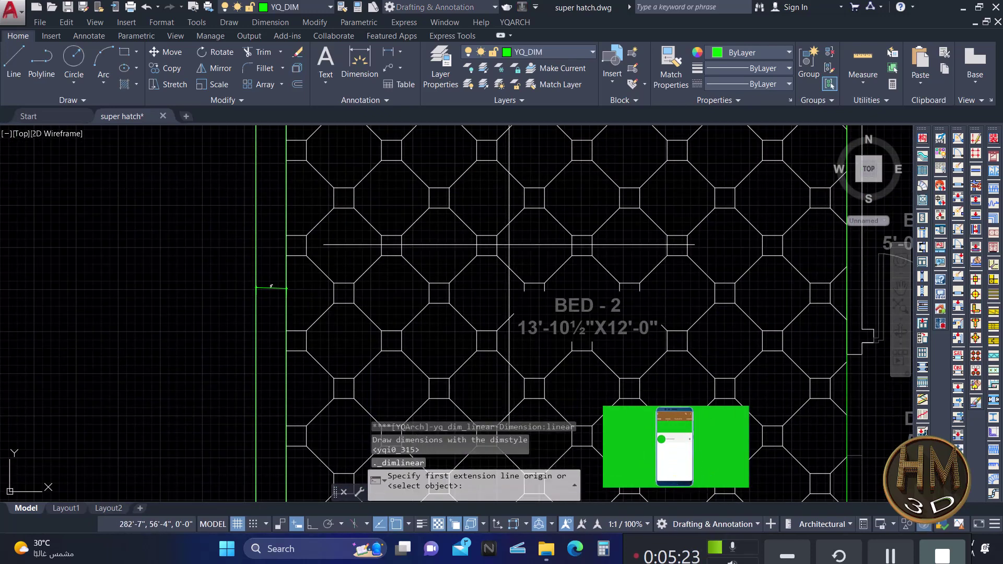
left_click(498, 244)
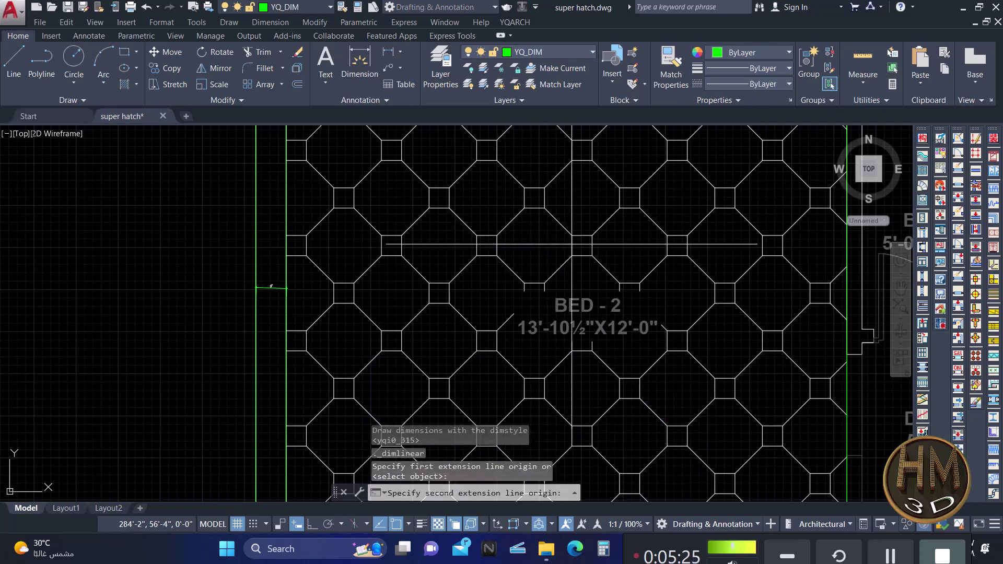
left_click(571, 244)
scroll(543, 244, "up", 8)
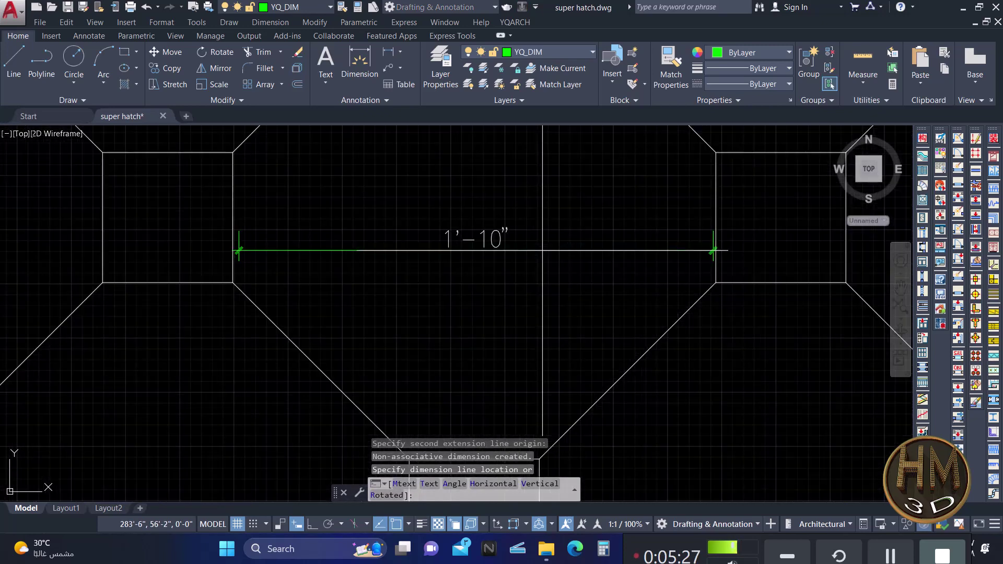
left_click(542, 250)
key("Escape")
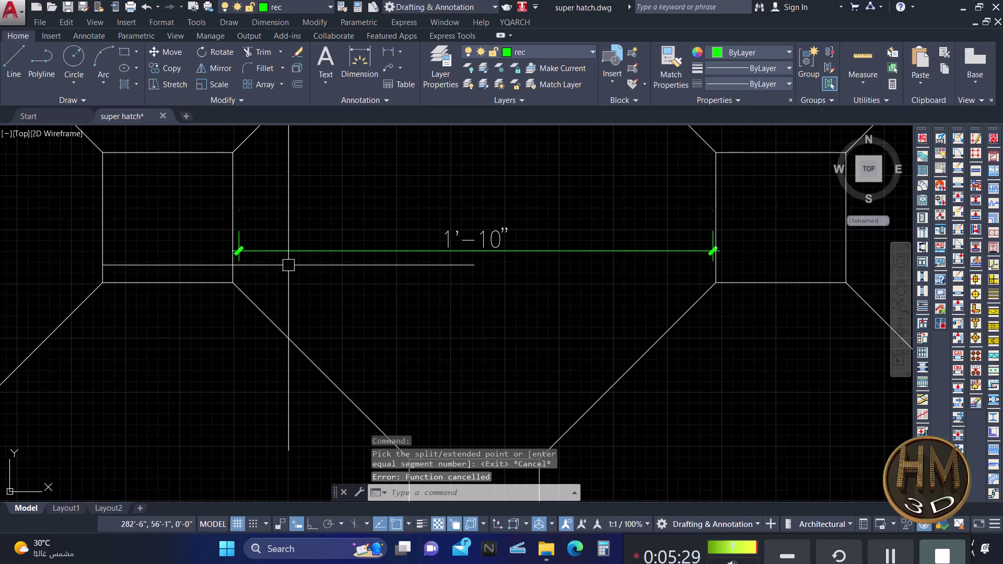
Select the 1'-10" dimension and try its left end grip, cancelling the stretch.
left_click(286, 251)
scroll(236, 214, "up", 6)
left_click(250, 195)
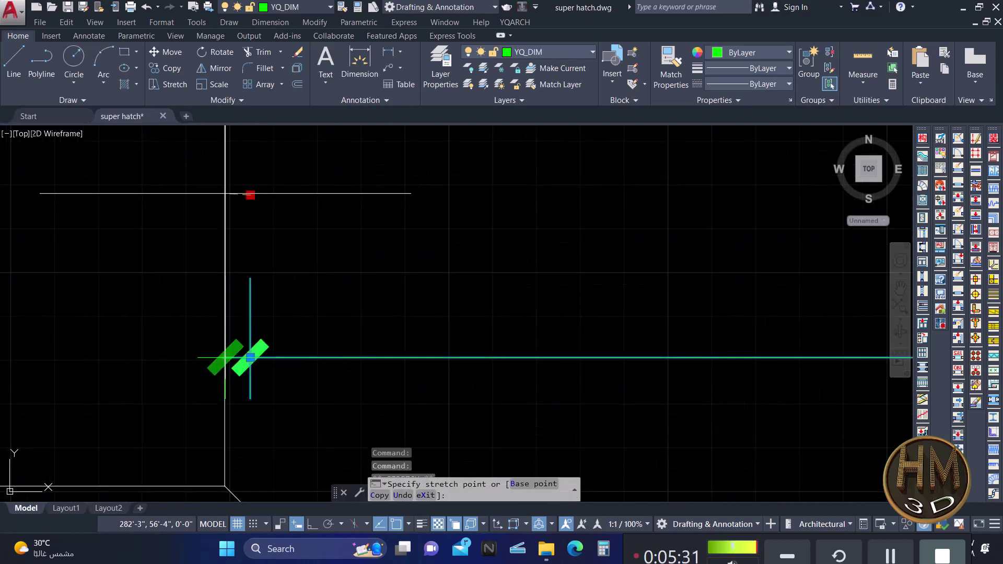
key("Escape")
scroll(265, 273, "down", 2)
scroll(399, 291, "down", 5)
mouse_move(399, 291)
middle_mouse_down()
mouse_move(431, 296)
mouse_move(425, 280)
middle_mouse_up()
scroll(418, 275, "up", 2)
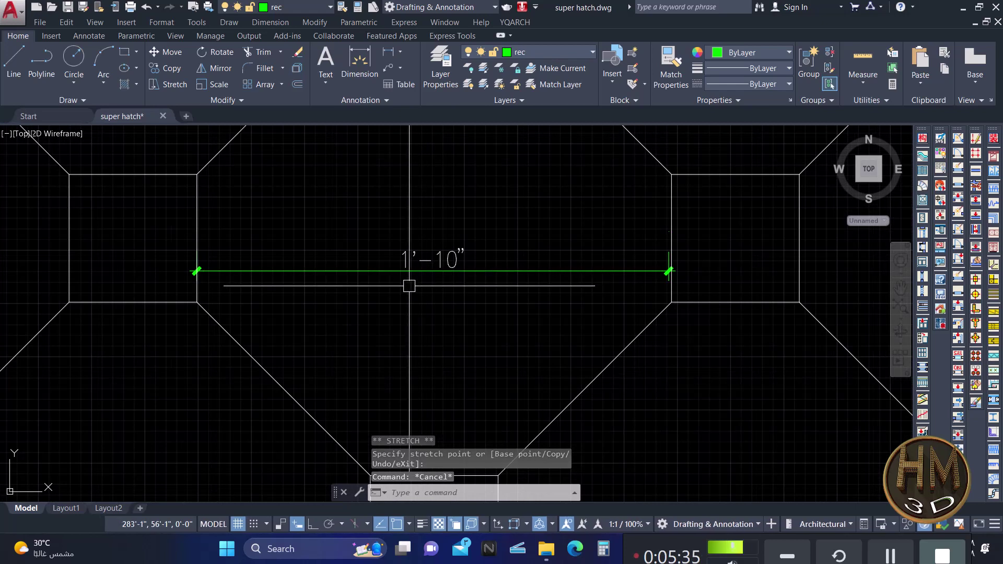
scroll(657, 255, "up", 4)
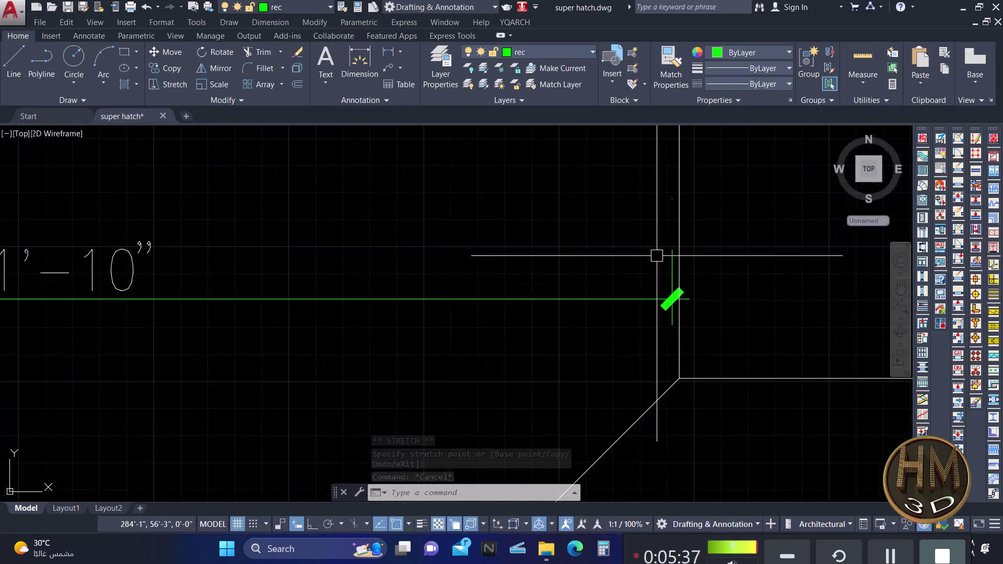
Reselect the 1'-10" dimension and try its right end grip, cancelling again.
left_click(633, 298)
left_click(672, 199)
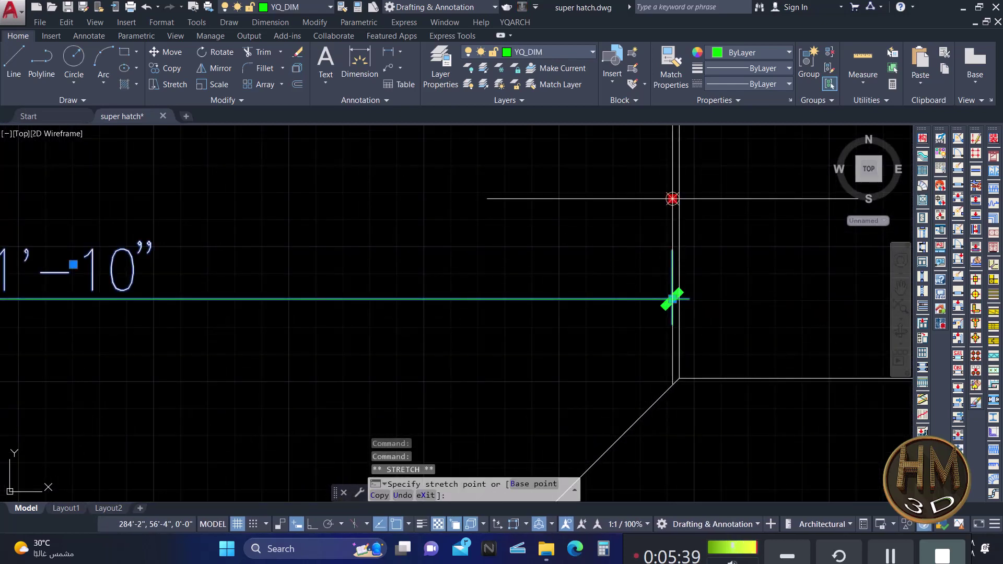
key("Escape")
key("Escape")
scroll(618, 214, "down", 8)
mouse_move(491, 300)
middle_mouse_down()
mouse_move(495, 271)
mouse_move(548, 312)
middle_mouse_up()
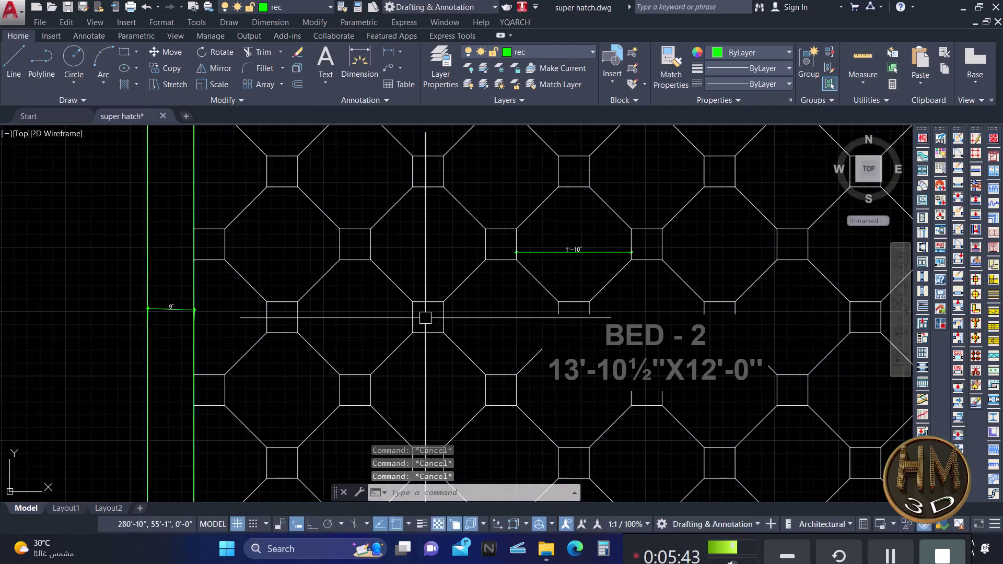
scroll(420, 314, "up", 4)
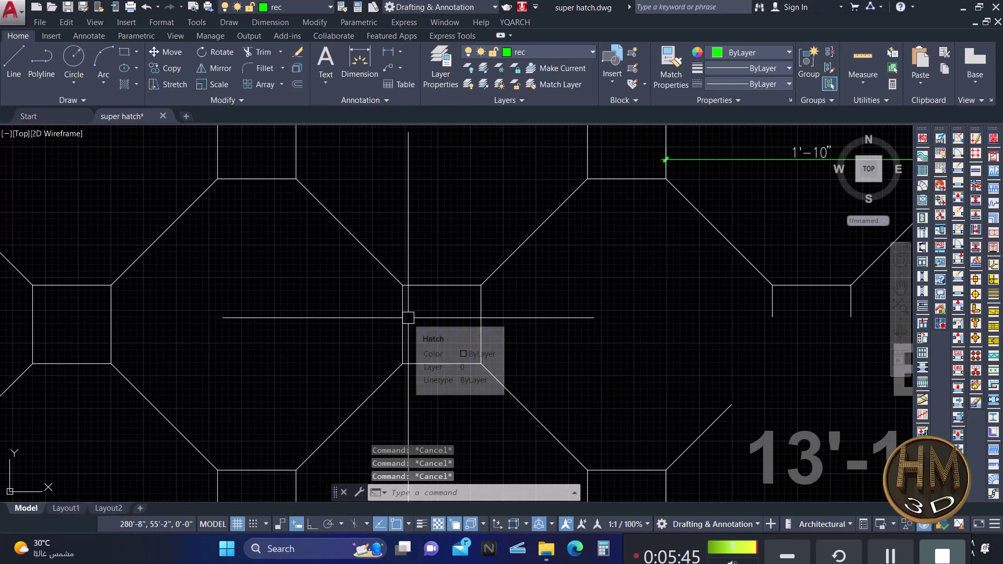
Dimension the small square tile in BED-2 as 6" across its corners.
type("DD")
key("Return")
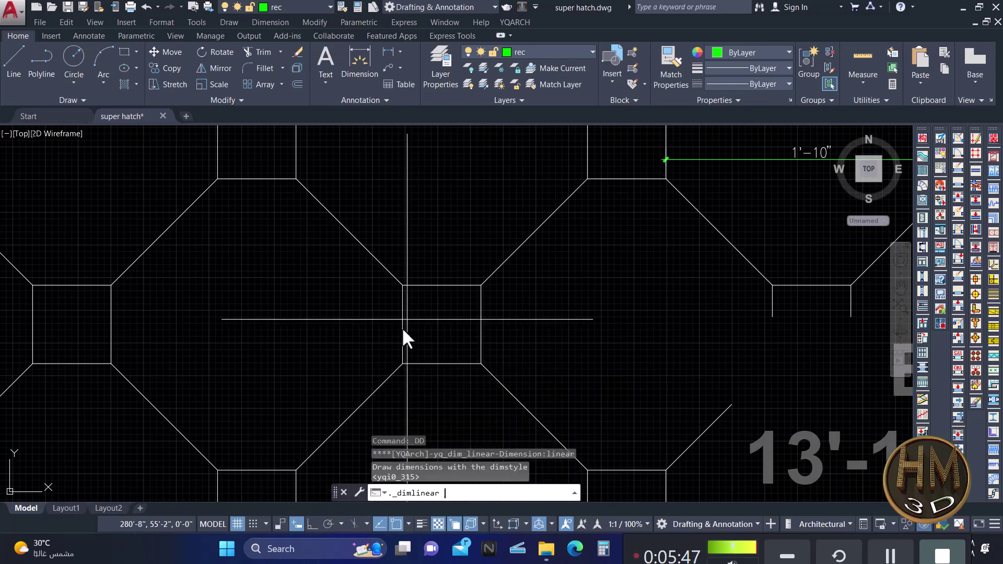
left_click(403, 330)
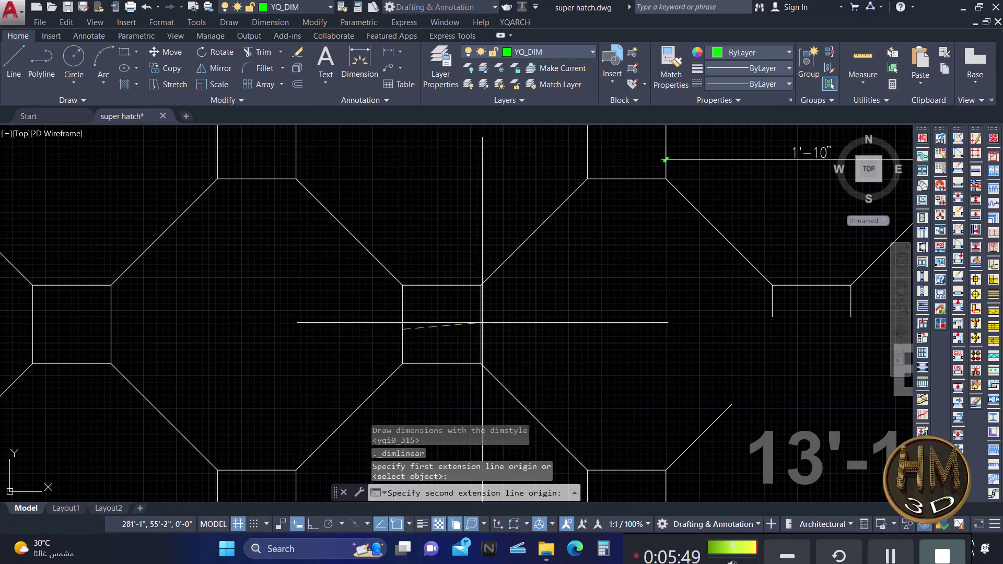
left_click(482, 333)
scroll(480, 330, "up", 4)
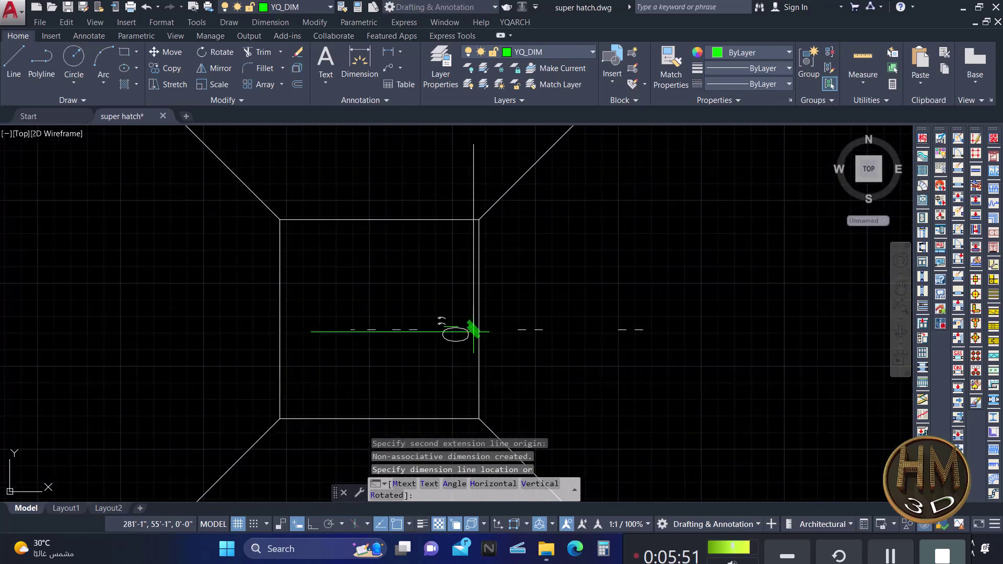
left_click(470, 330)
key("Return")
left_click(387, 219)
scroll(387, 218, "down", 2)
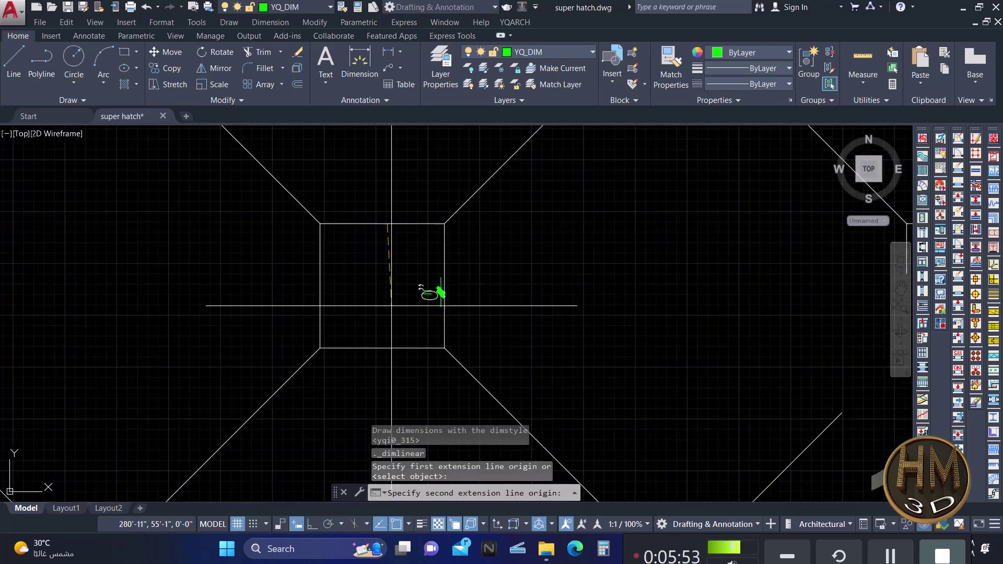
left_click(389, 348)
key("Escape")
key("Escape")
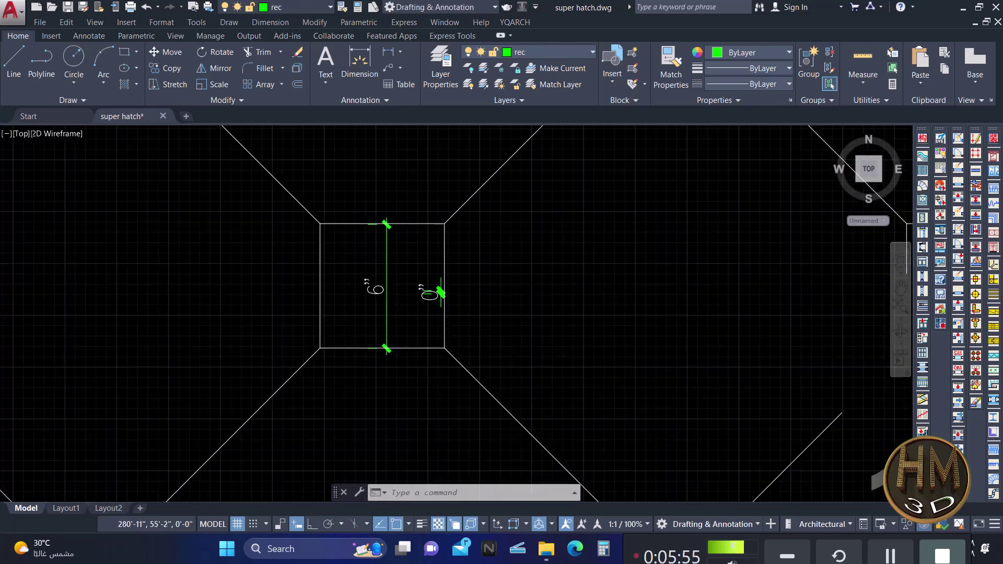
scroll(438, 209, "down", 5)
Accept the YQArch Dual Bricks hatch with Length a–d set to 15, 3, 7 and 3.
scroll(452, 283, "down", 4)
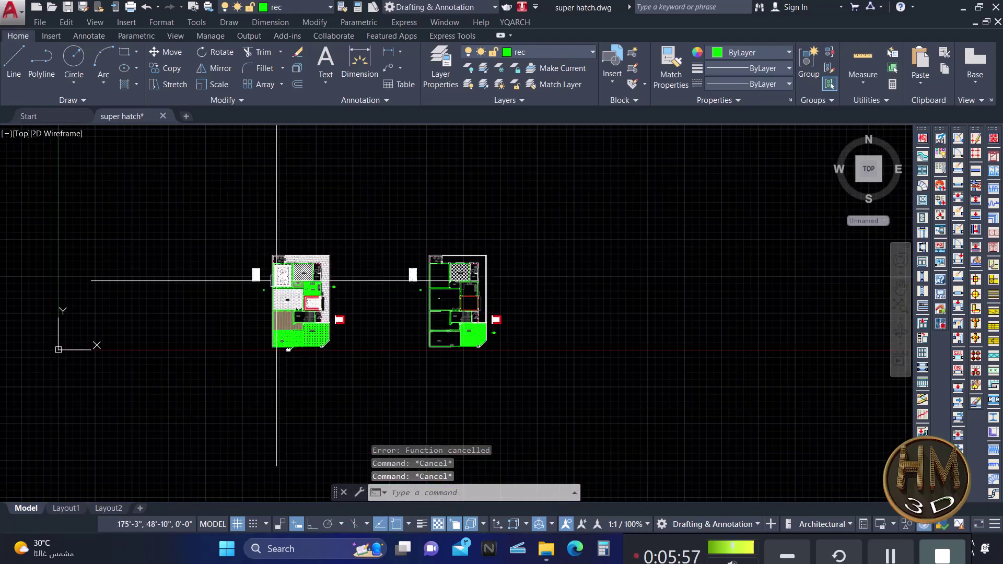
scroll(277, 280, "up", 8)
middle_click_drag(473, 408, 430, 310)
scroll(430, 310, "up", 3)
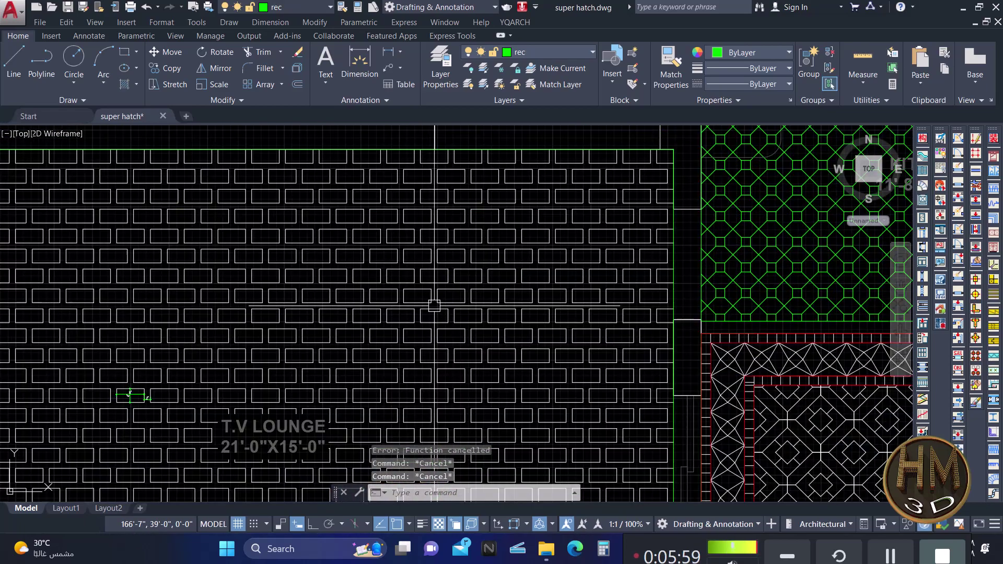
scroll(331, 291, "down", 4)
scroll(340, 287, "down", 4)
scroll(612, 290, "up", 3)
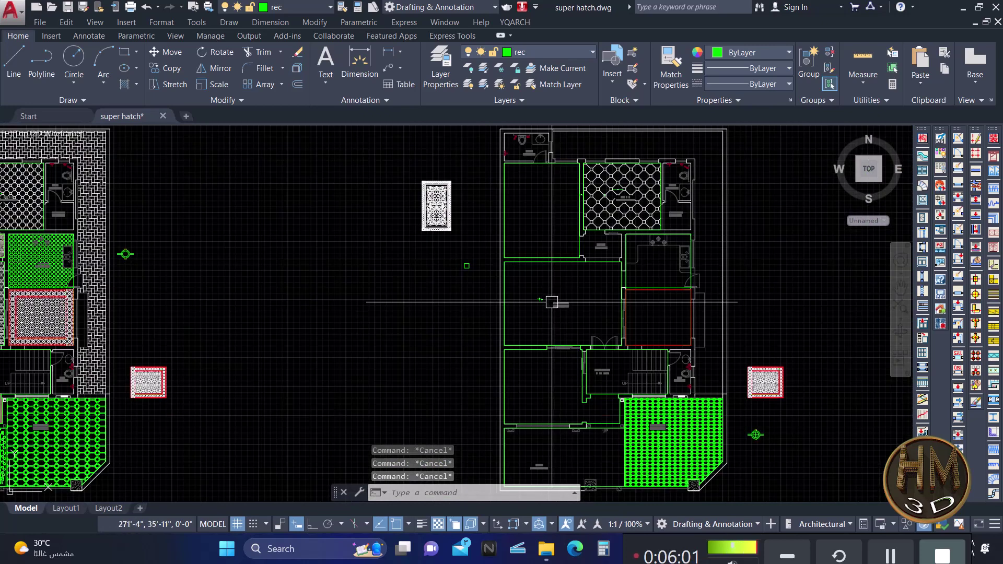
scroll(512, 310, "up", 3)
type("TC")
key("Return")
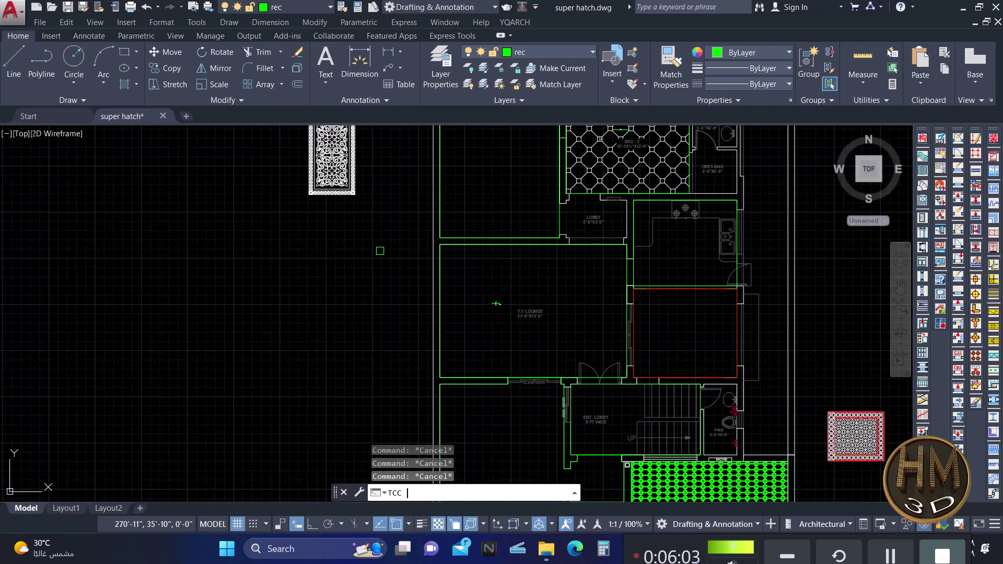
left_click(527, 152)
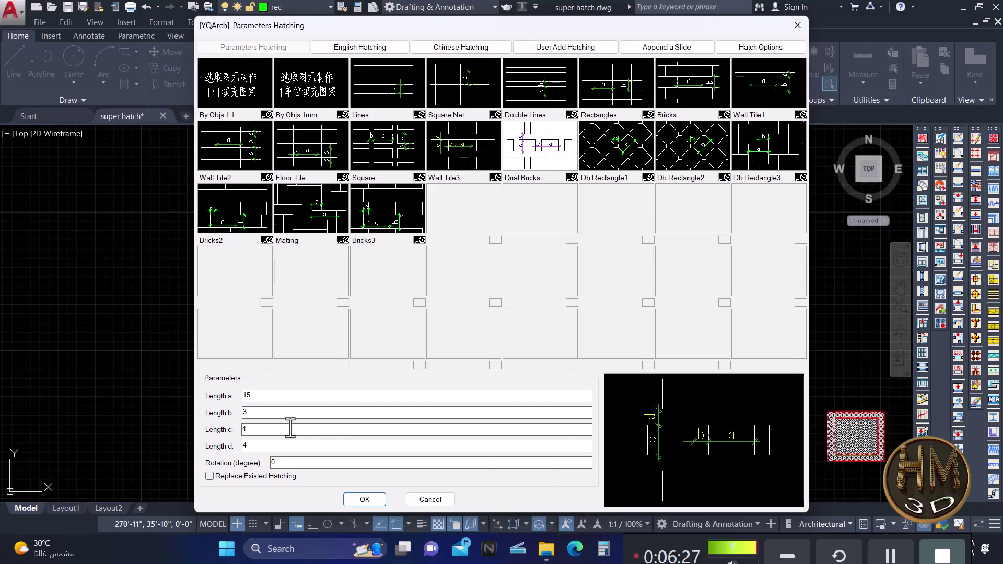
type("5")
type("7")
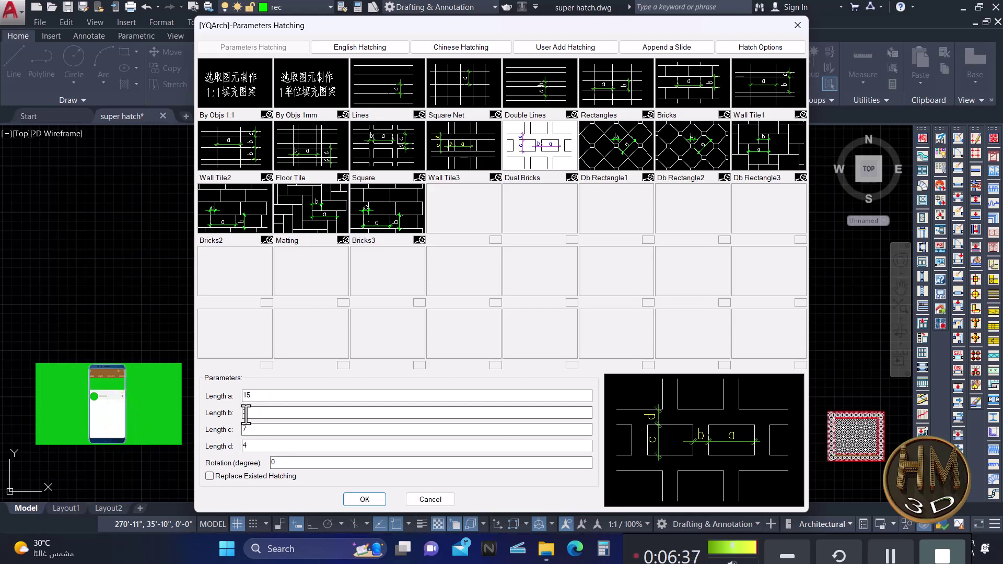
left_click(364, 499)
scroll(483, 310, "down", 3)
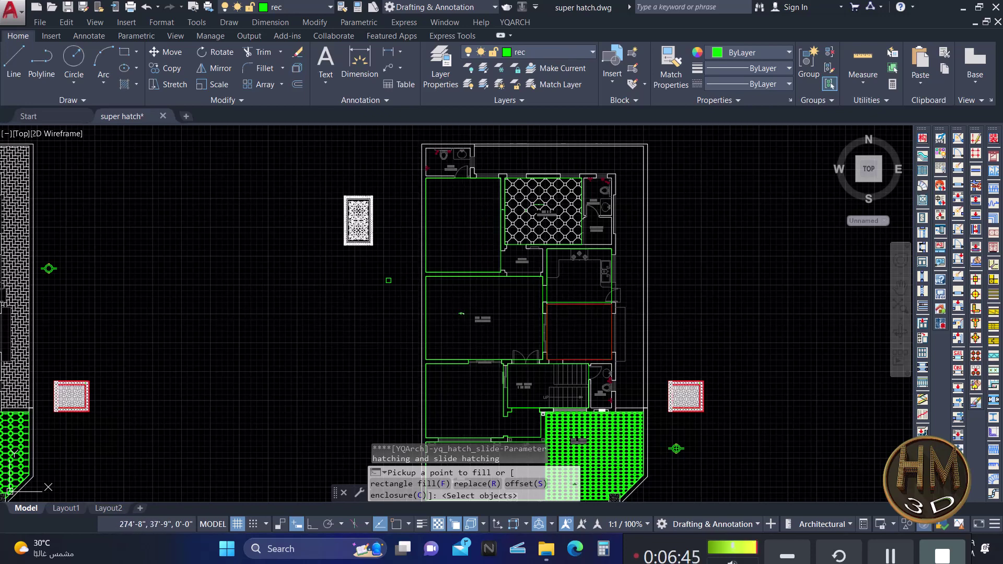
Finish the T.V Lounge brick fill and dimension the 3" horizontal gap between bricks.
scroll(491, 298, "up", 4)
key("Escape")
scroll(470, 288, "up", 5)
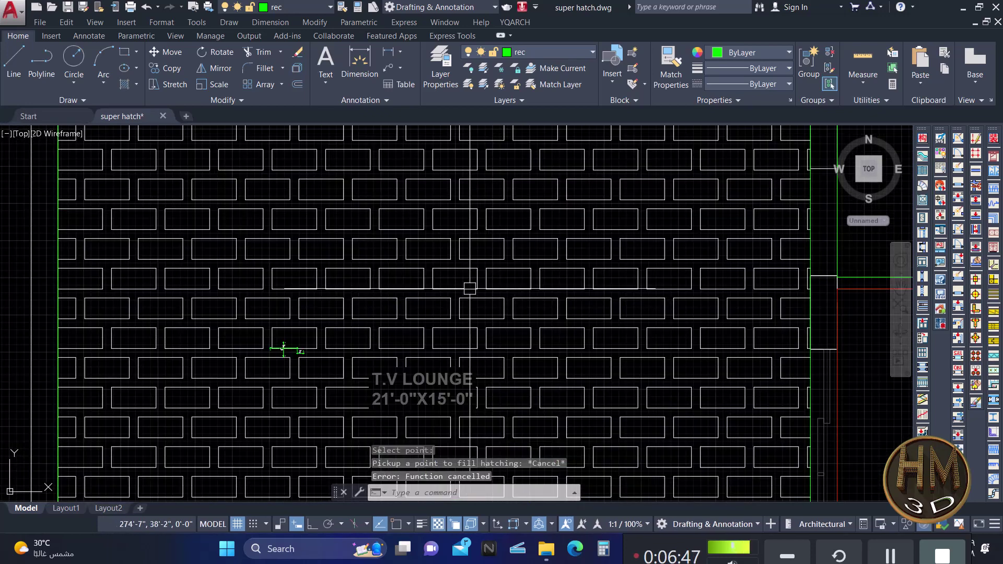
type("DD")
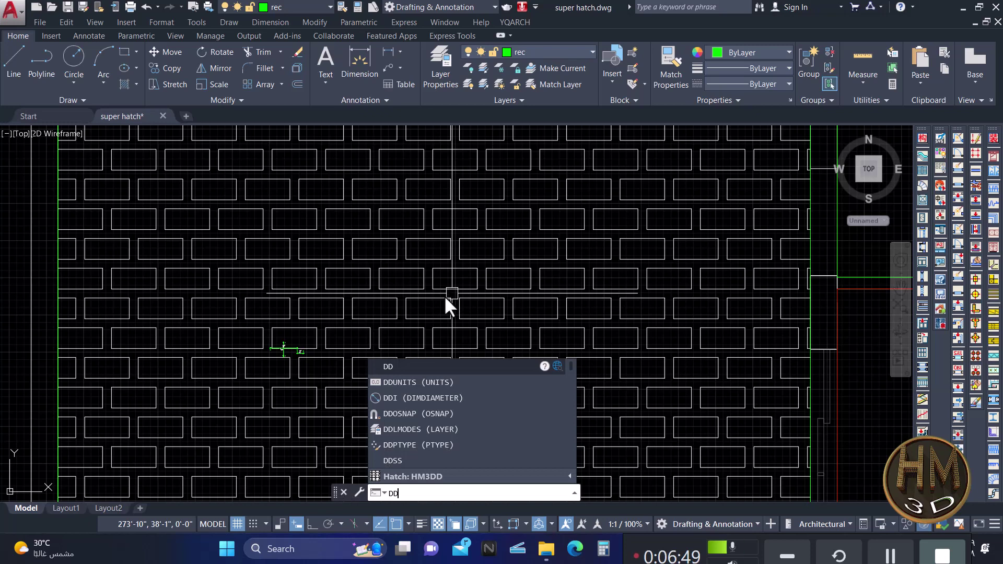
key("Return")
scroll(444, 294, "up", 3)
scroll(418, 271, "up", 2)
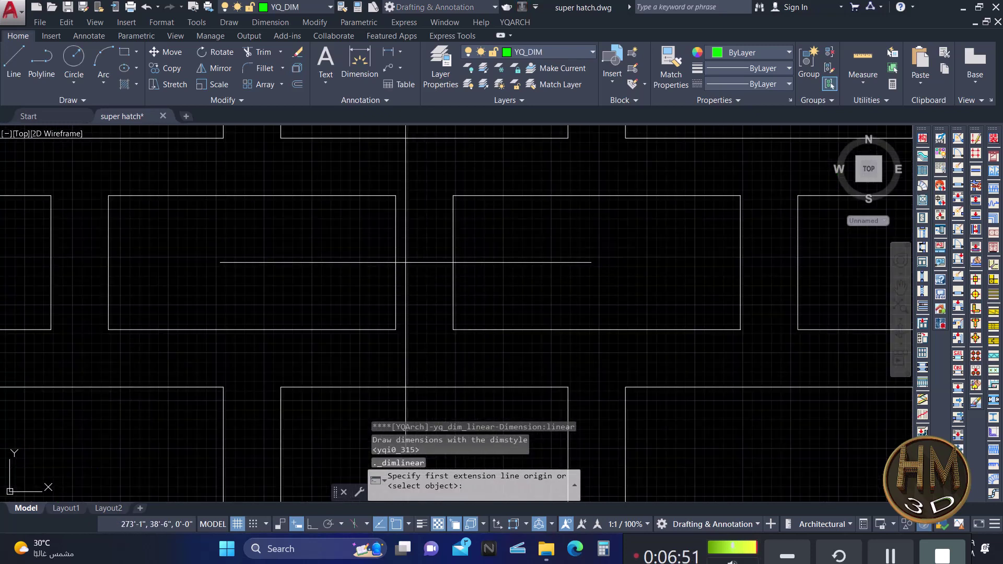
left_click(396, 262)
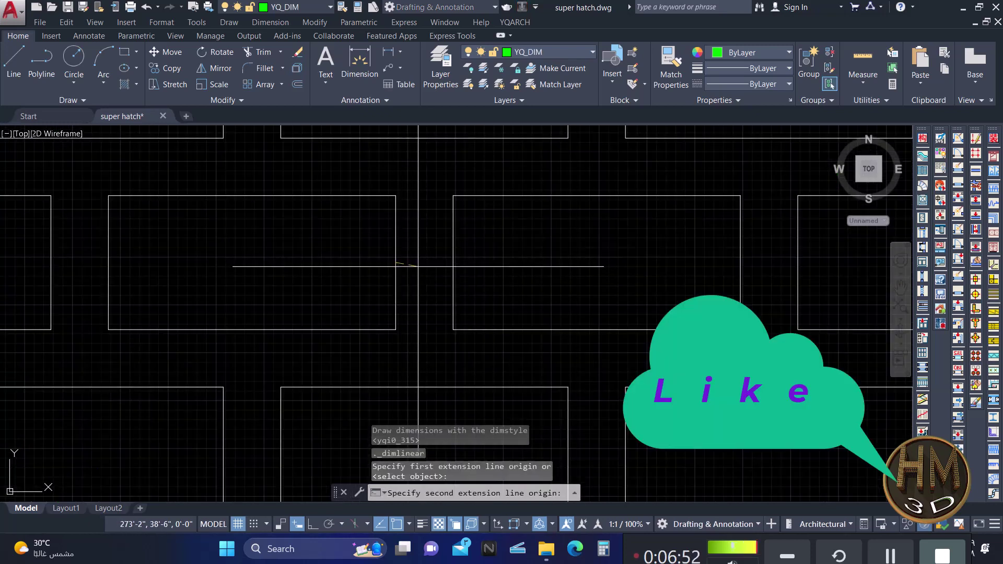
left_click(453, 263)
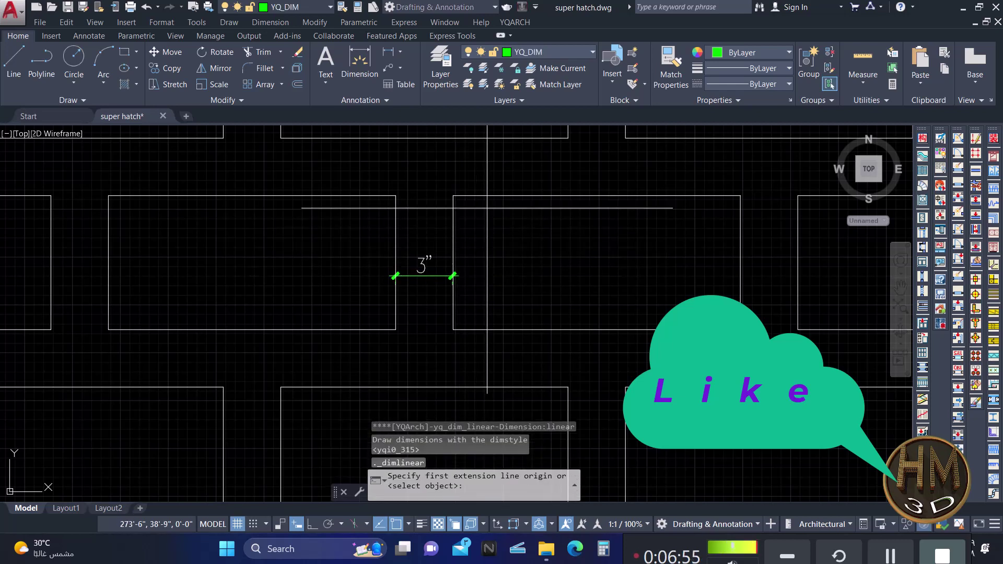
Add a 7" vertical brick dimension and split it into 2" and 5" parts.
left_click(504, 196)
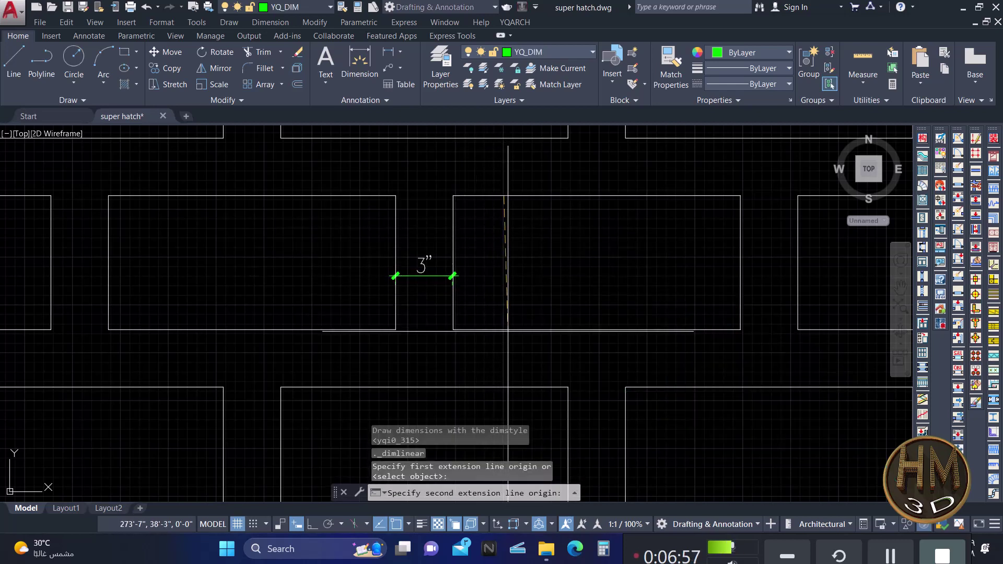
left_click(508, 330)
left_click(508, 267)
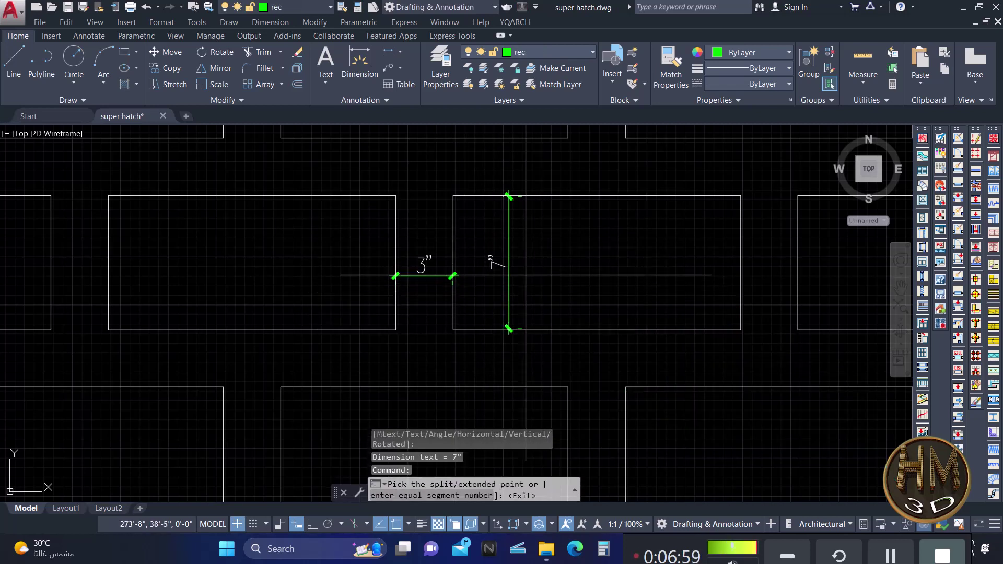
left_click(455, 228)
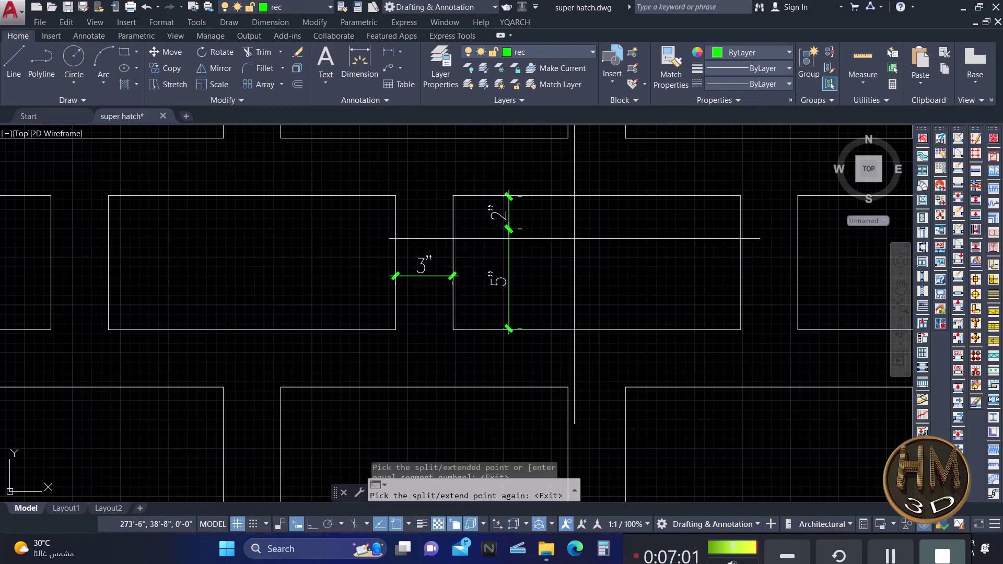
left_click(738, 234)
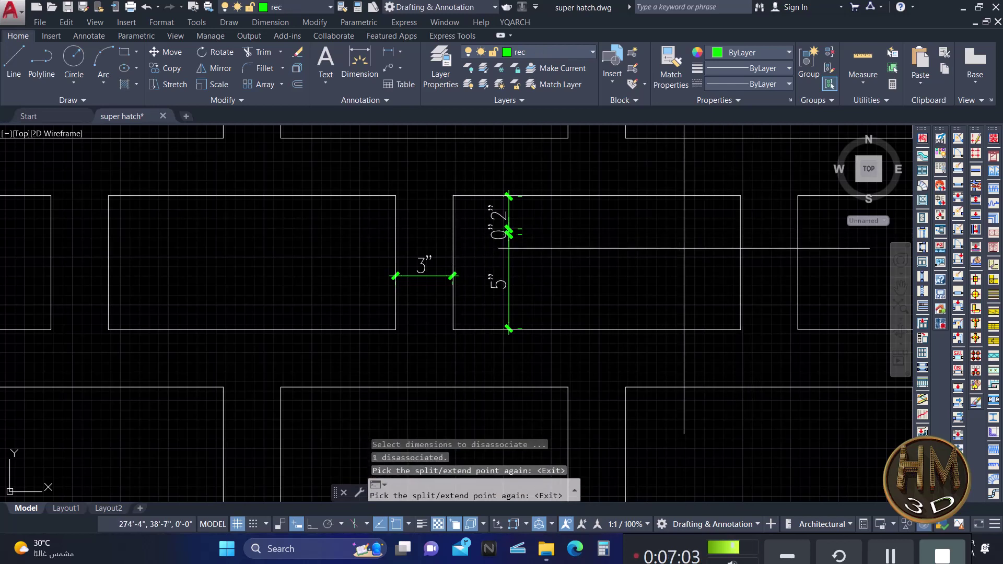
key("Escape")
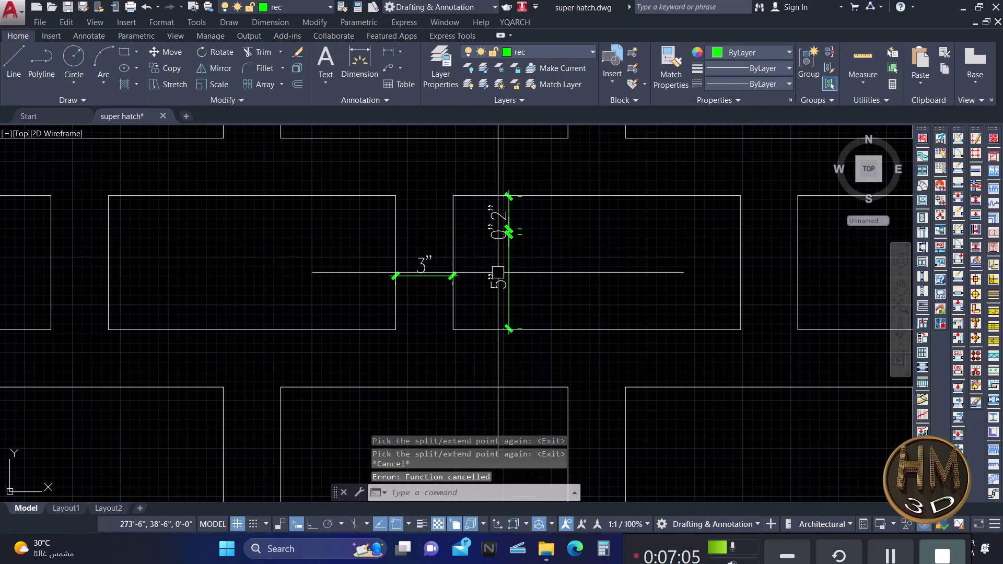
Add a 1'-3" dimension along a brick's length.
type("dli")
key("Return")
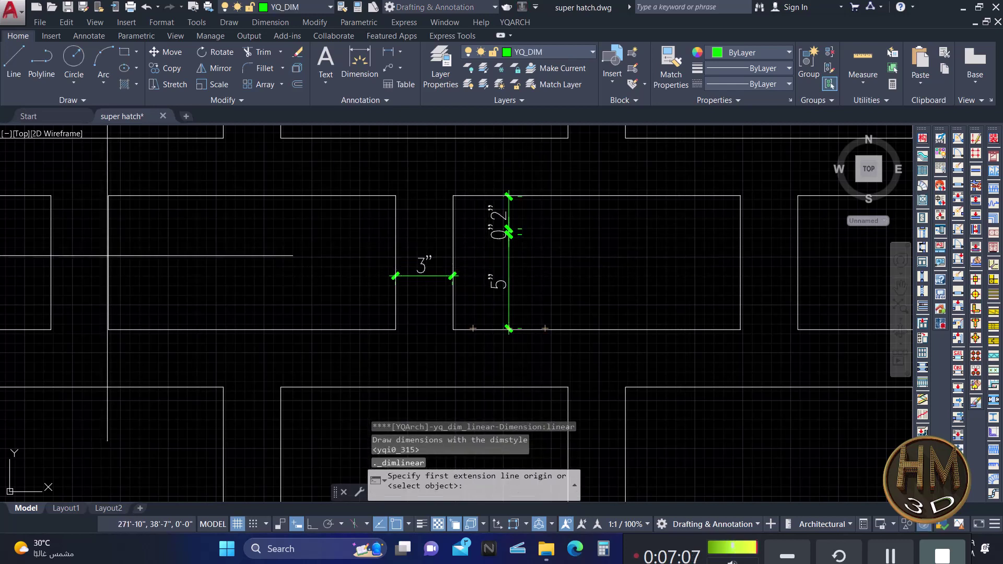
left_click(109, 257)
left_click(396, 254)
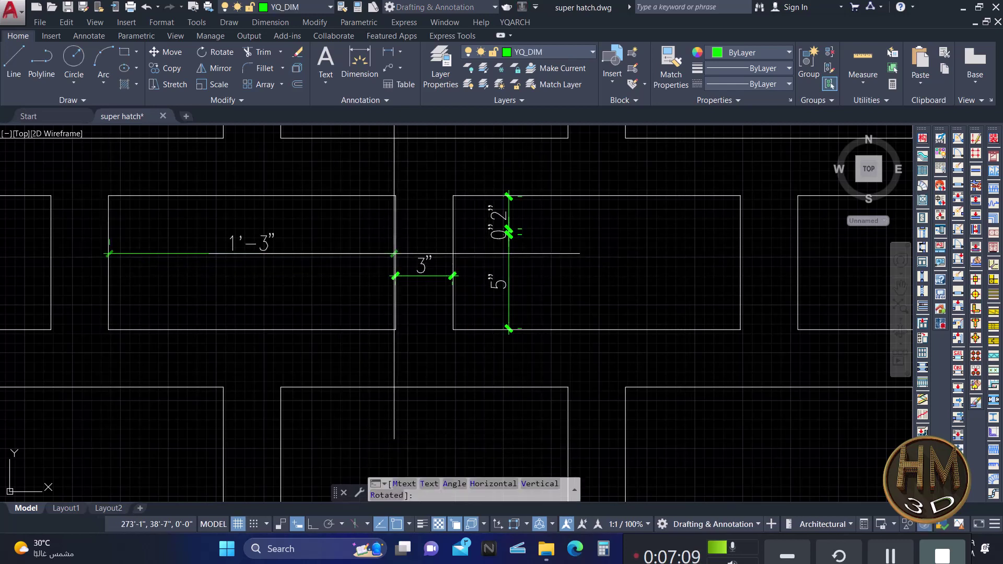
left_click(365, 277)
scroll(298, 257, "down", 2)
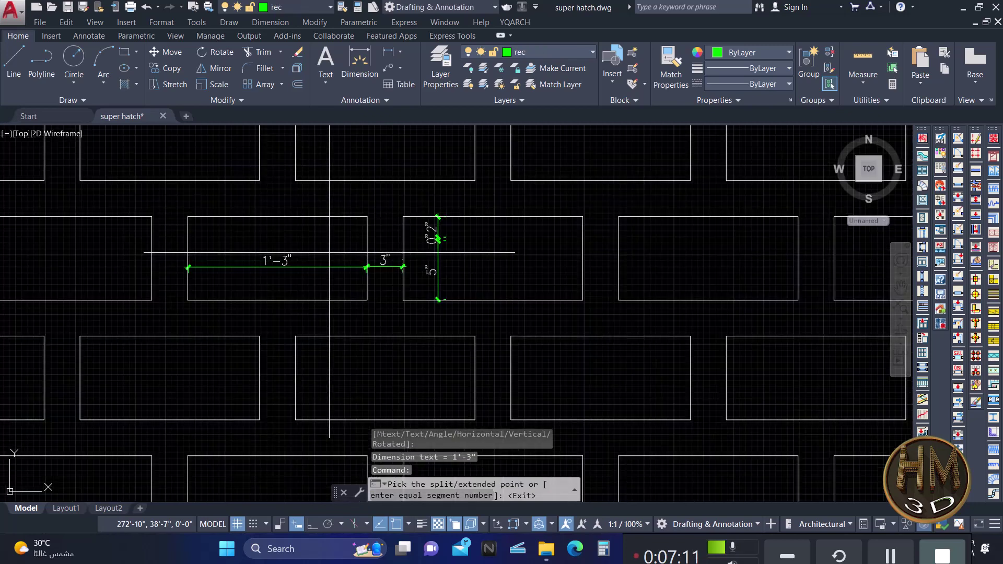
key("Escape")
Dimension the 3" vertical gap between brick rows.
key("Return")
left_click(330, 215)
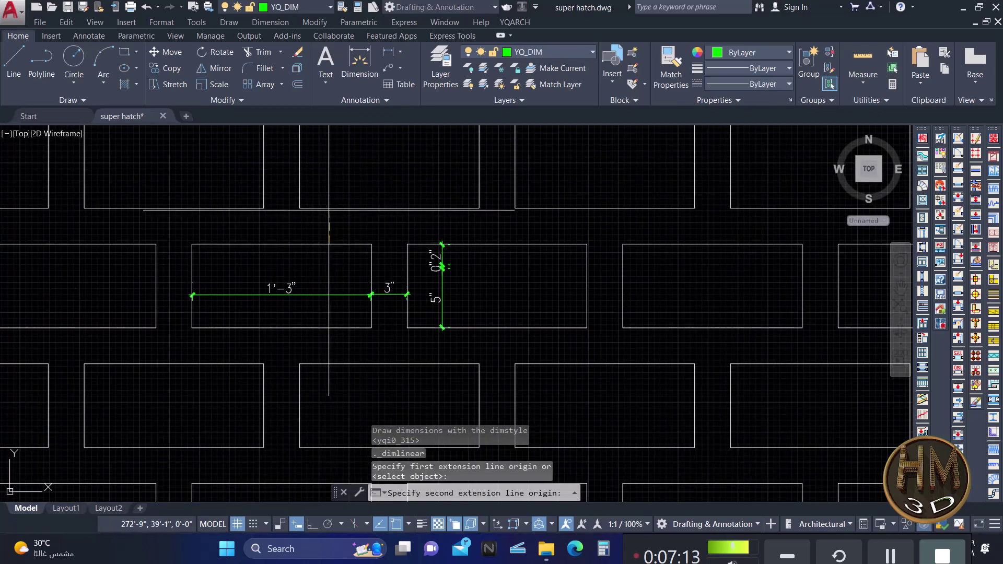
left_click(308, 244)
left_click(308, 225)
scroll(333, 224, "up", 2)
scroll(332, 224, "up", 1)
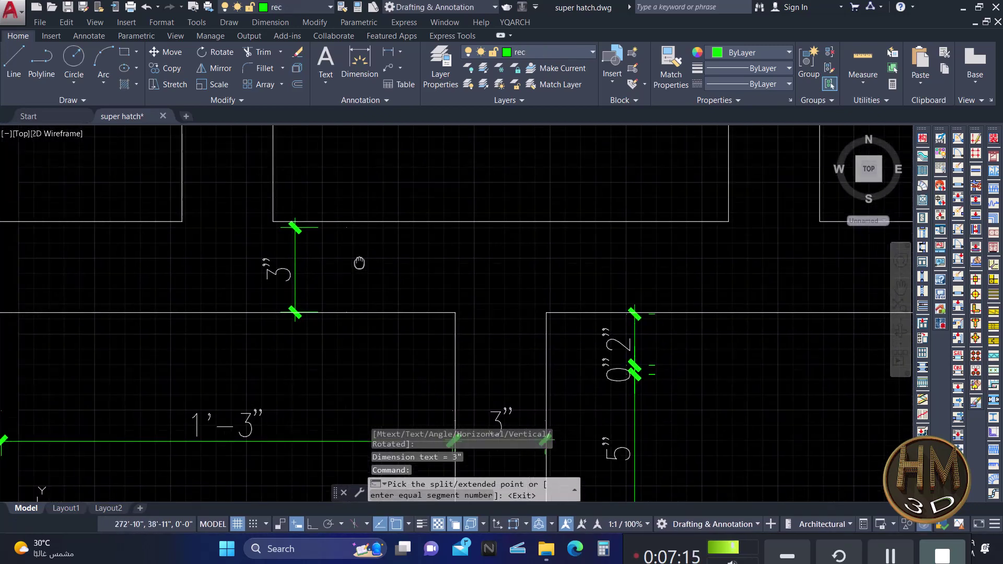
scroll(303, 209, "up", 2)
scroll(277, 196, "up", 2)
key("Escape")
Select the 3" dimension, try stretching an end, cancel, and zoom out.
left_click(263, 191)
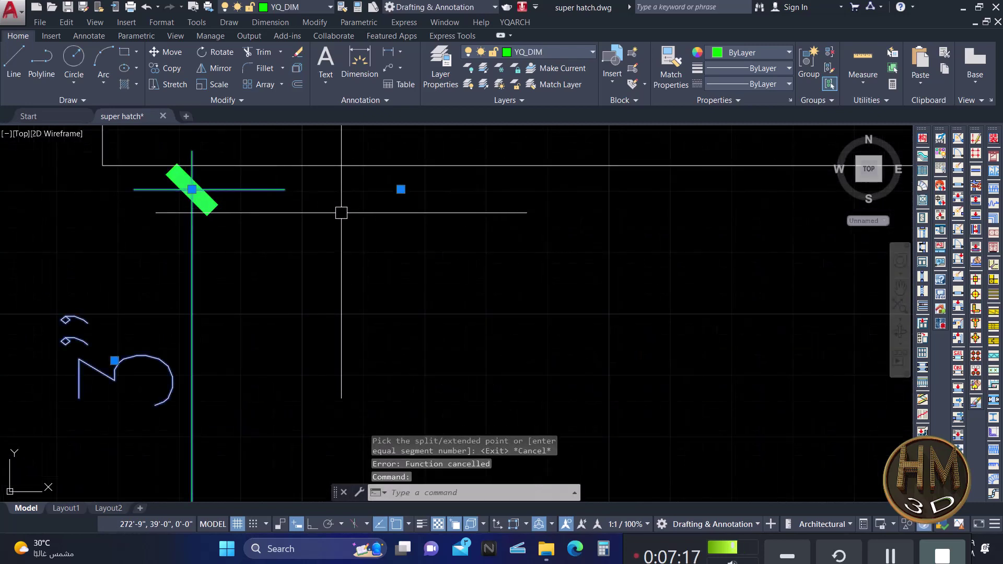
left_click(400, 189)
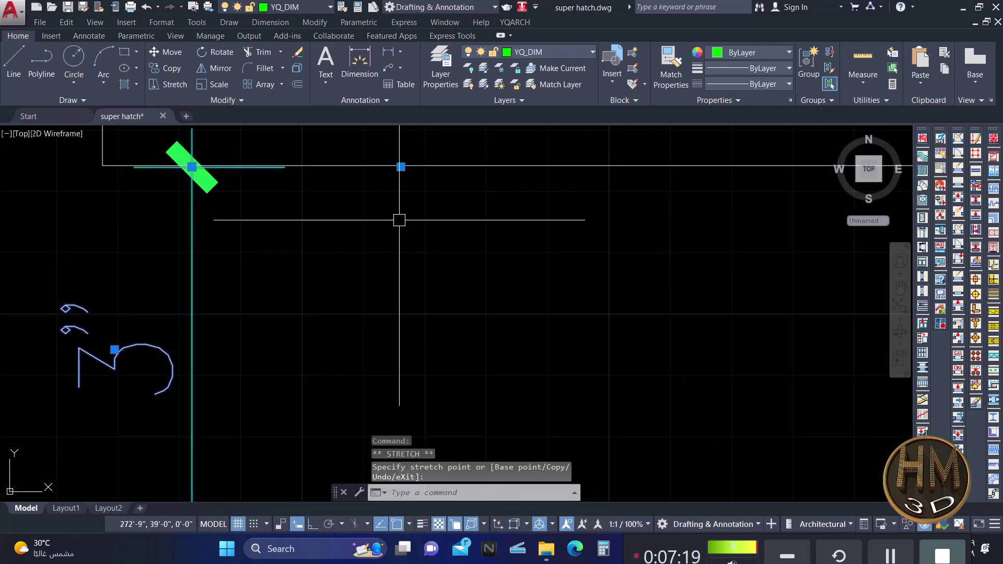
scroll(418, 236, "down", 4)
scroll(504, 270, "down", 2)
scroll(504, 270, "down", 2)
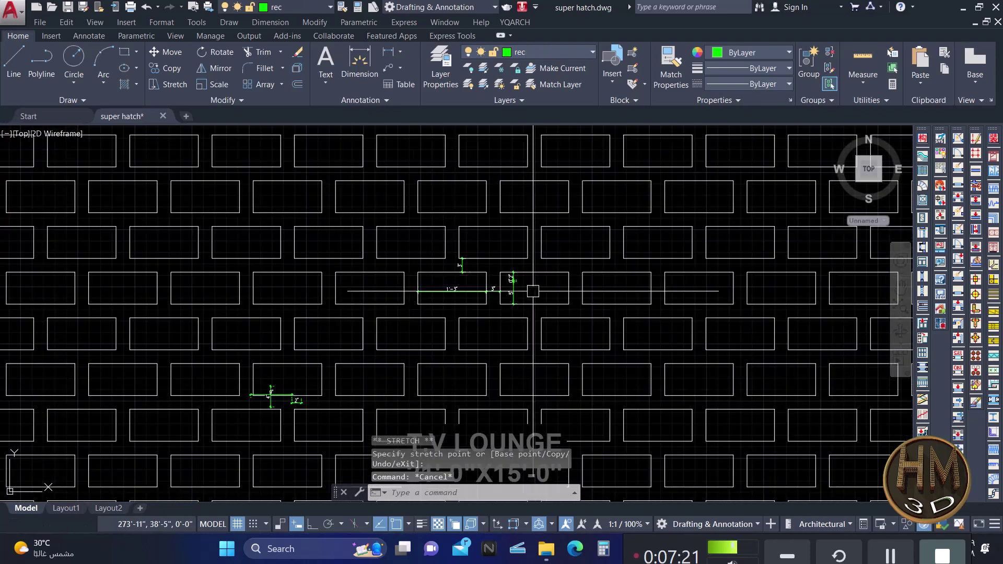
key("Escape")
key("Escape")
scroll(486, 267, "down", 3)
scroll(471, 265, "down", 2)
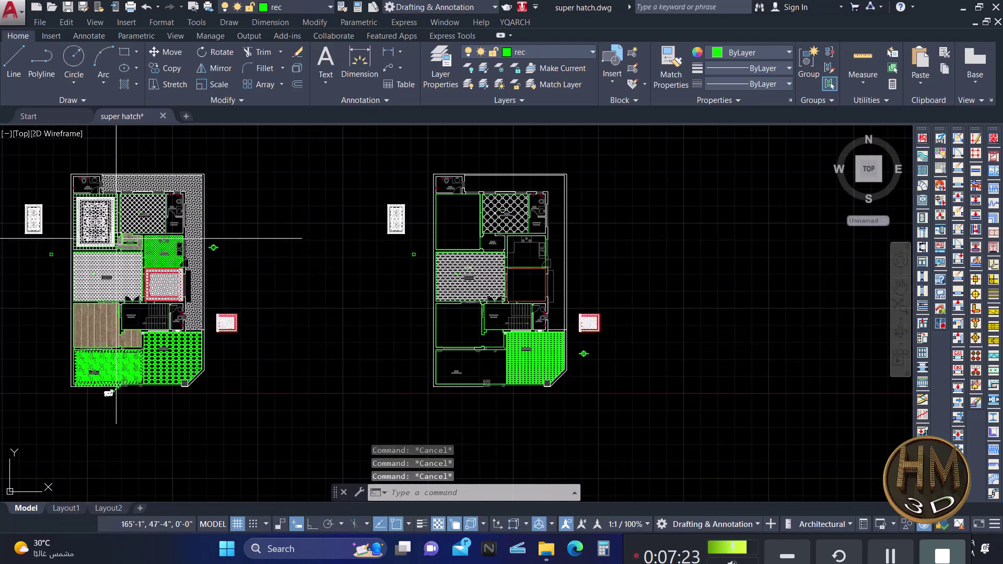
scroll(241, 230, "up", 7)
scroll(314, 198, "down", 3)
scroll(317, 192, "up", 1)
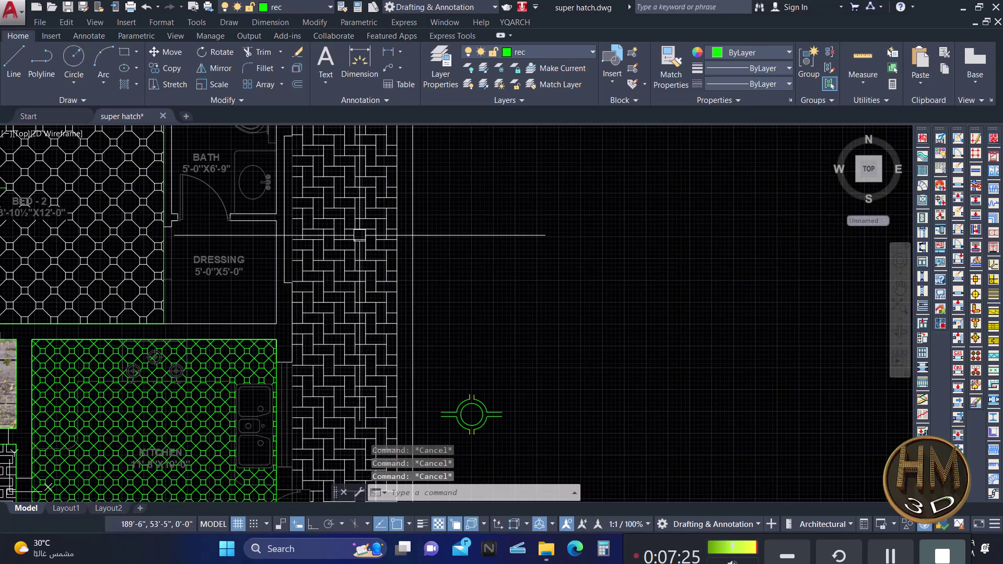
scroll(358, 230, "down", 7)
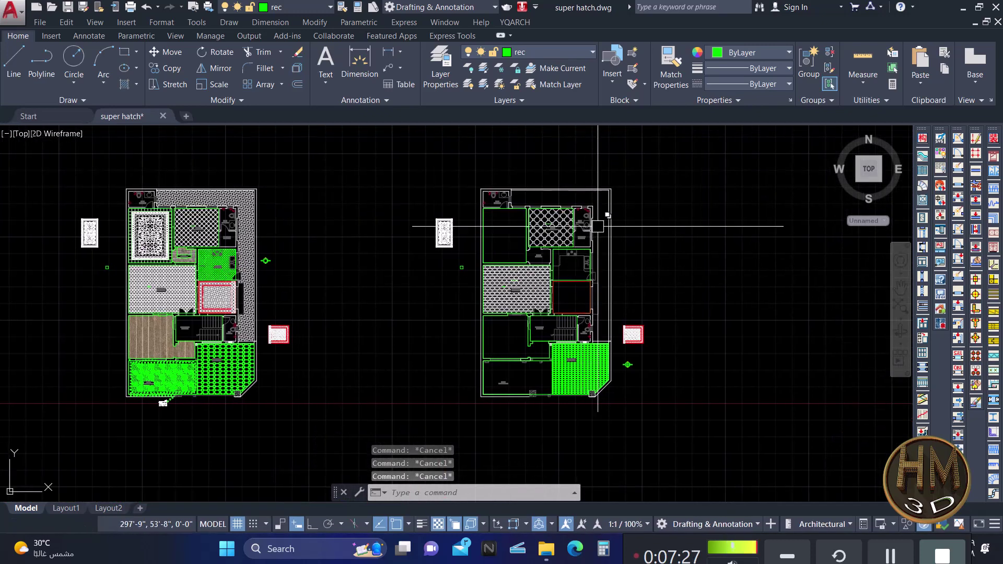
Choose the YQArch Matting pattern with Length a 15 and b 6 and accept it.
middle_click_drag(661, 339, 584, 305)
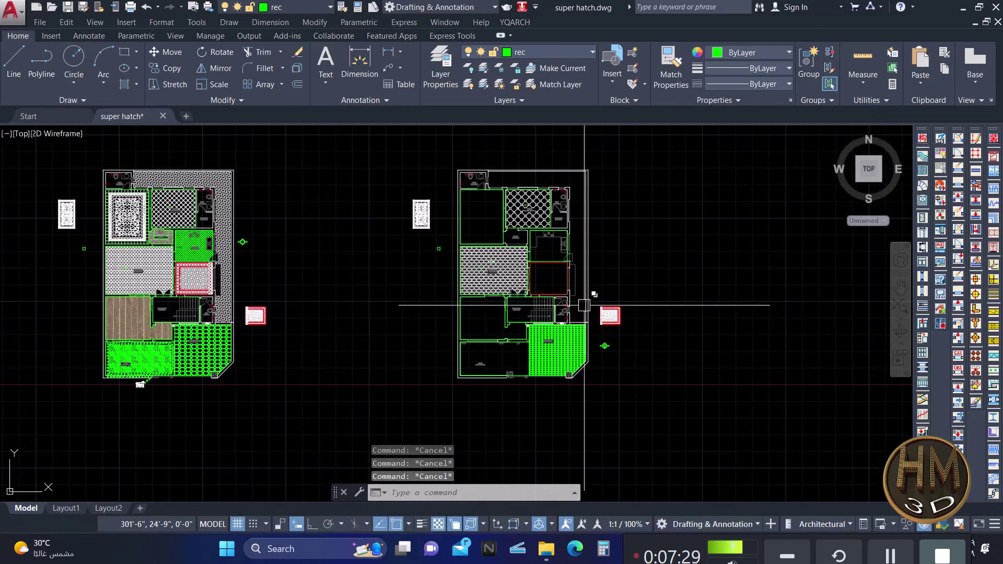
type("tc")
key("Return")
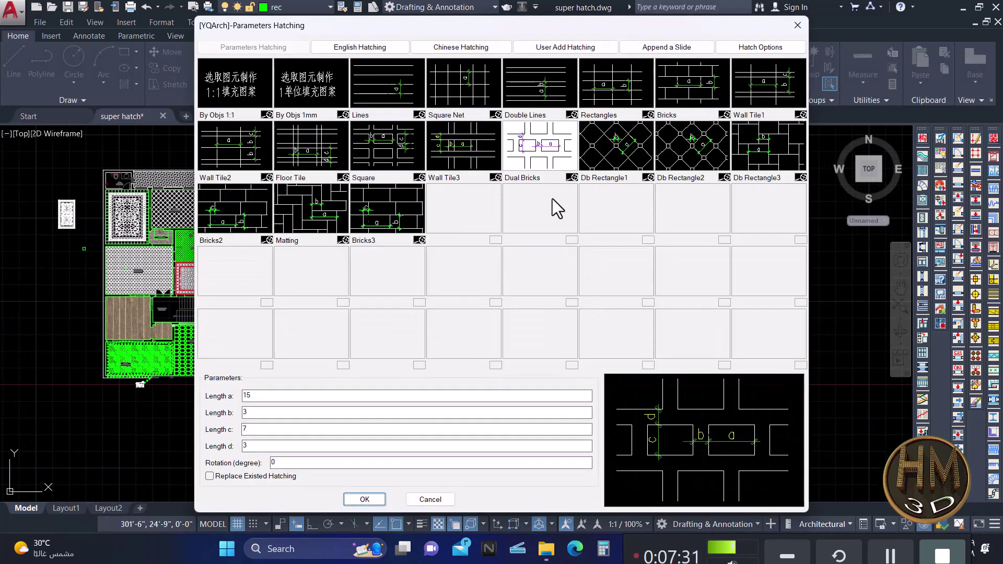
left_click(320, 215)
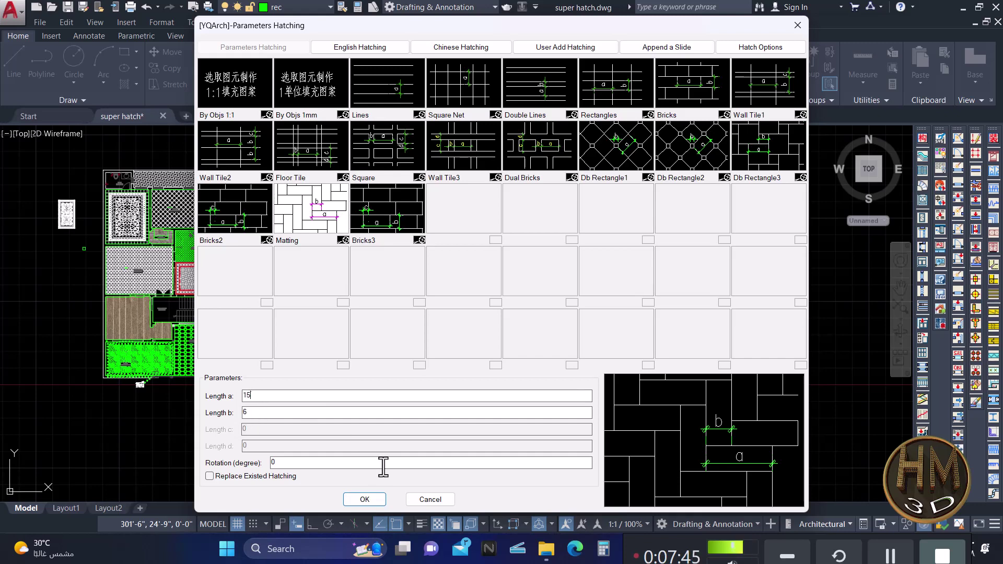
left_click(362, 500)
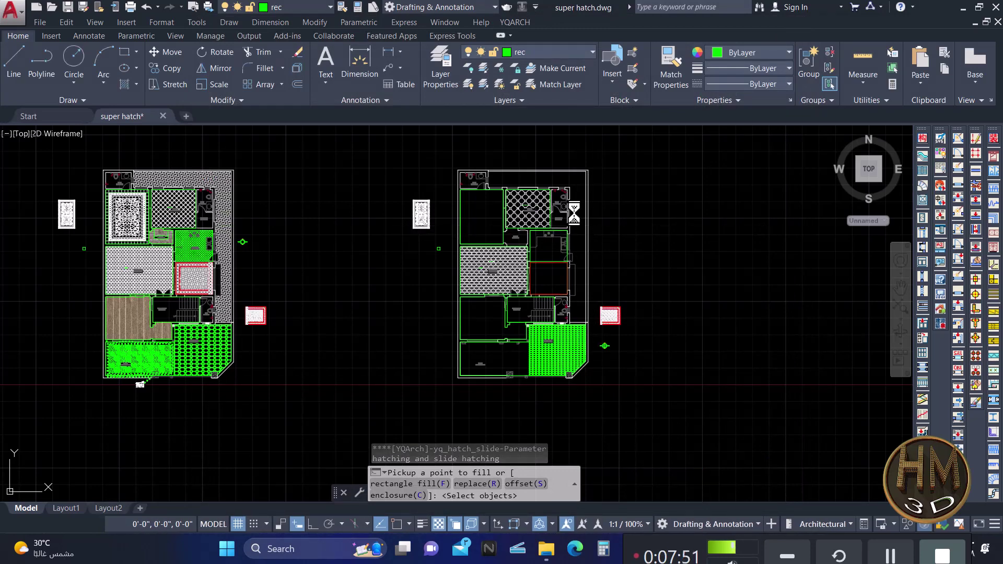
Leave the matting herringbone fill in place and cancel the hatch command.
scroll(574, 213, "up", 4)
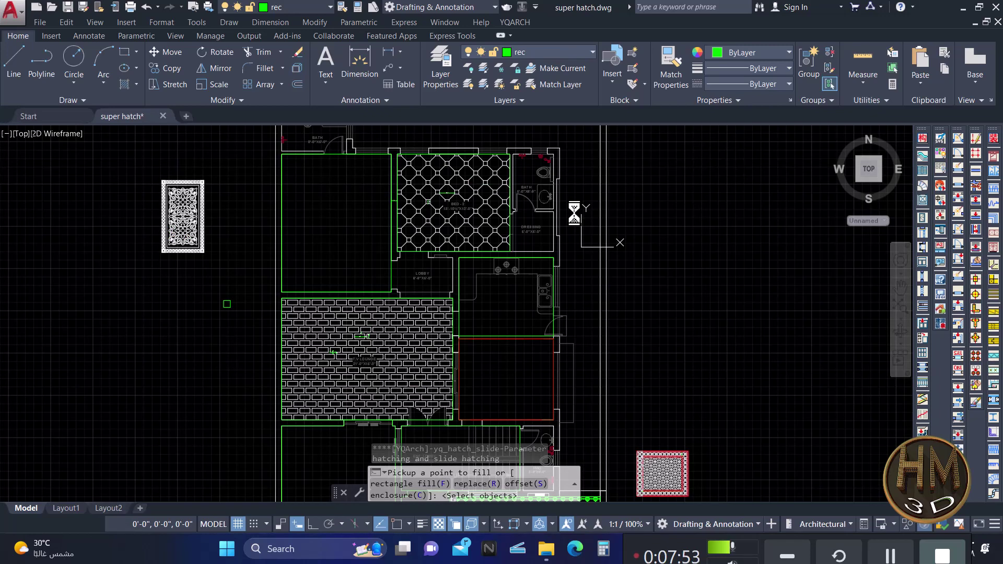
scroll(590, 299, "up", 5)
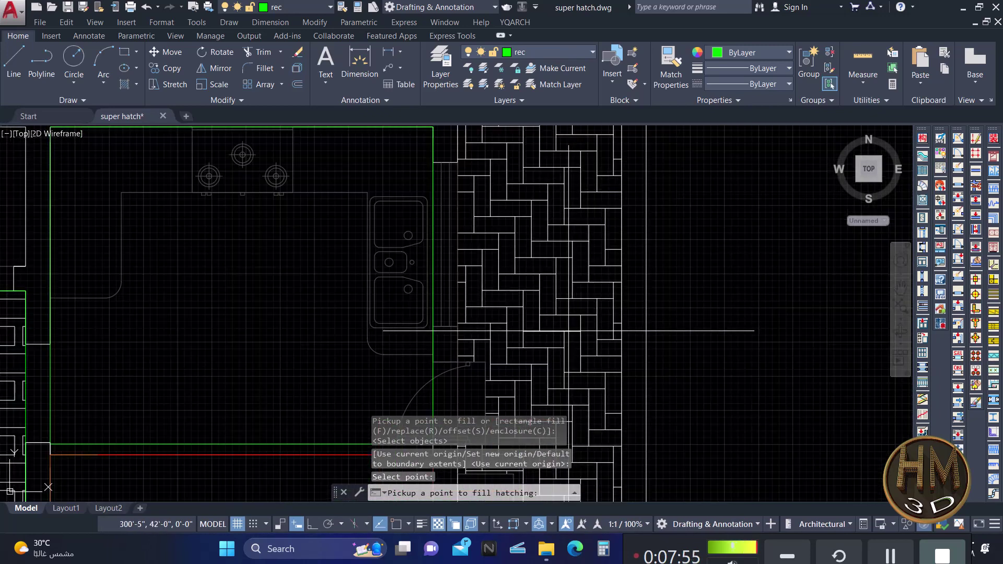
scroll(646, 330, "down", 3)
scroll(646, 330, "down", 2)
scroll(525, 279, "up", 3)
key("Escape")
scroll(524, 279, "up", 2)
key("Escape")
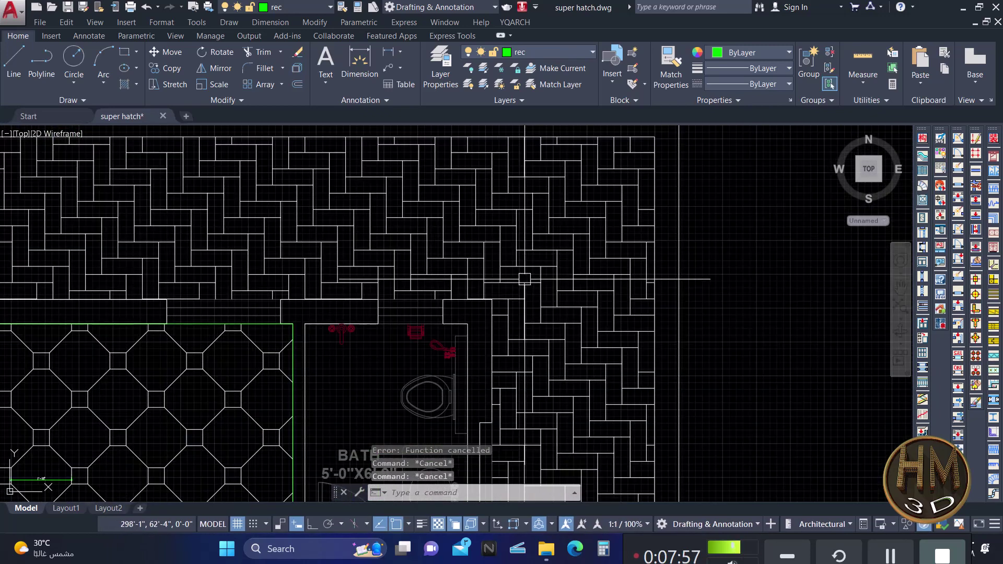
Dimension the herringbone plank's width as 6".
type("dd")
scroll(528, 254, "up", 3)
key("Return")
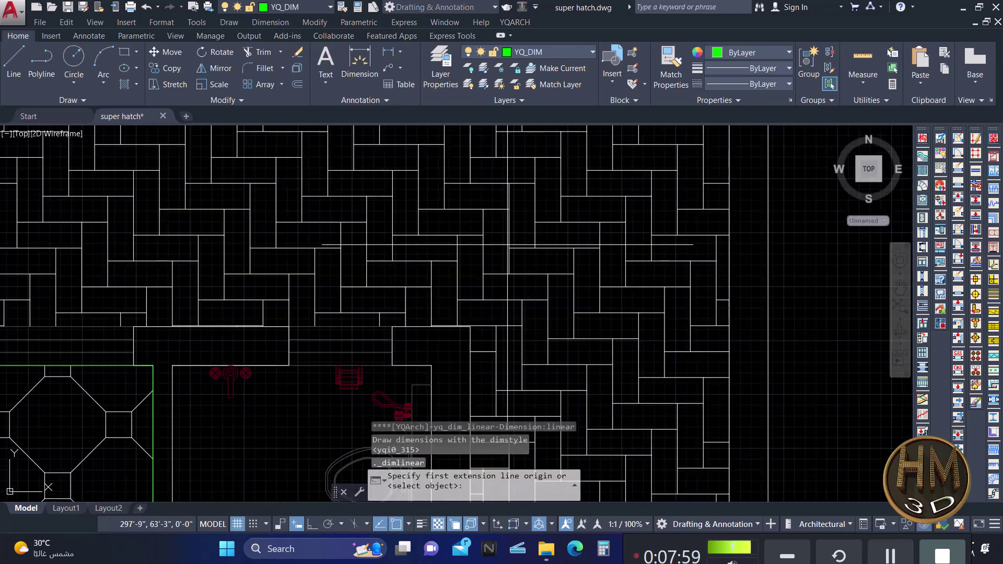
left_click(523, 258)
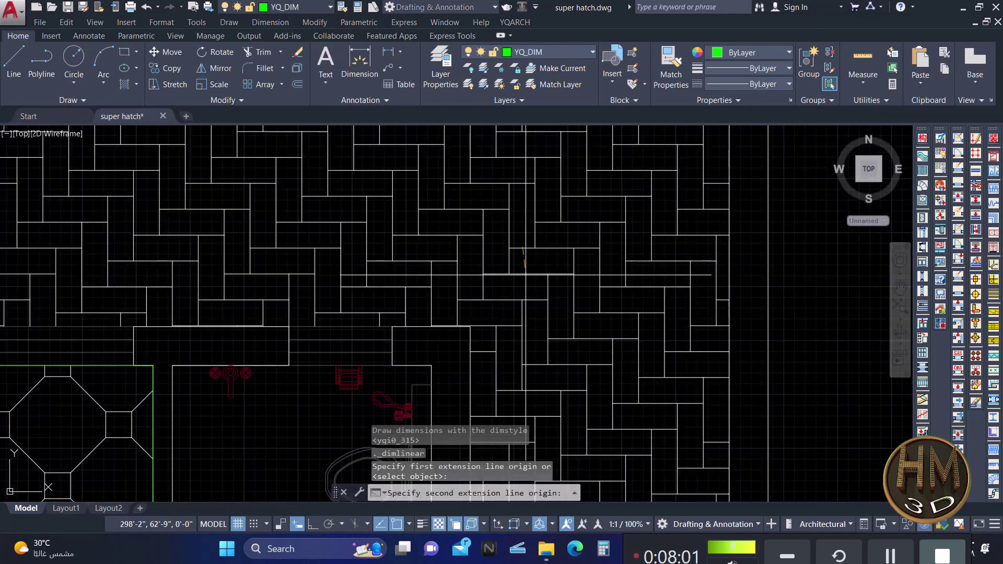
left_click(523, 274)
scroll(520, 263, "up", 3)
left_click(520, 294)
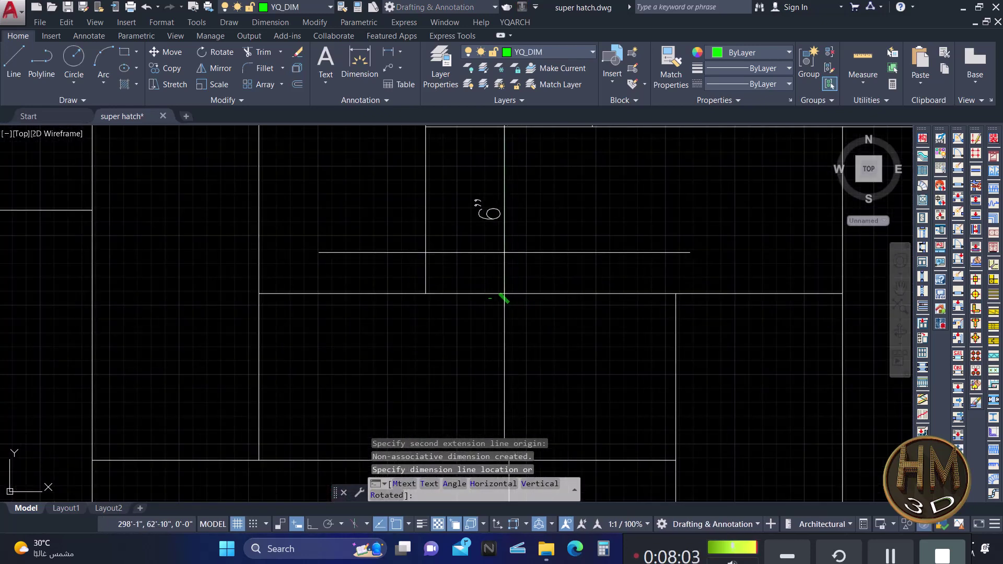
scroll(504, 272, "down", 2)
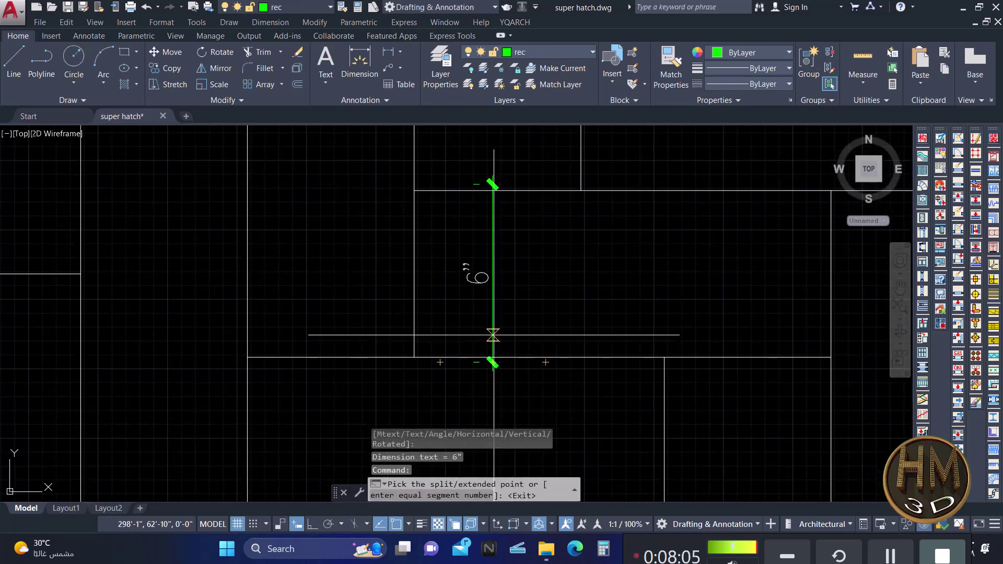
scroll(483, 300, "down", 1)
scroll(483, 299, "down", 2)
Dimension the same plank's length as 1'-3".
key("Return")
key("Return")
left_click(677, 216)
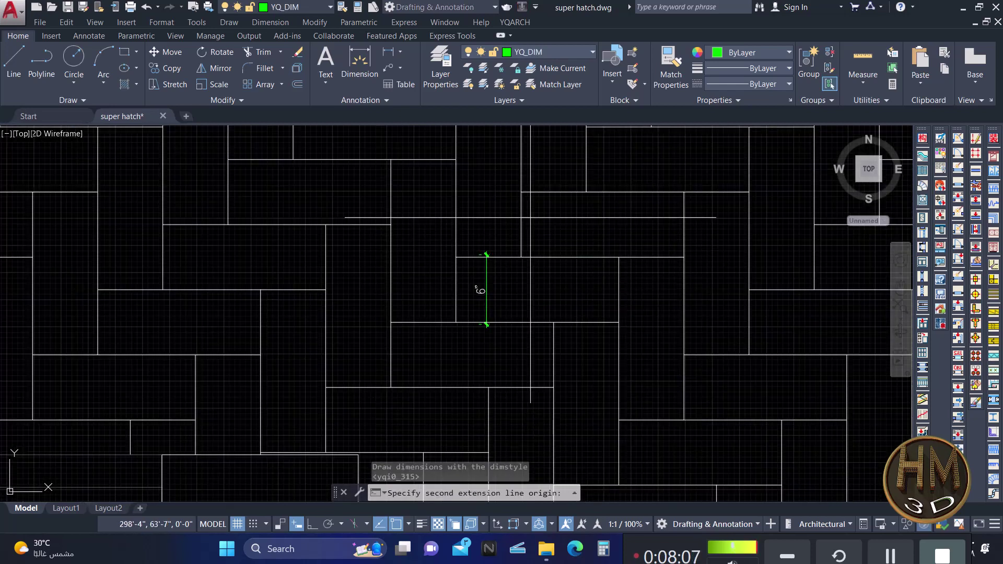
left_click(521, 219)
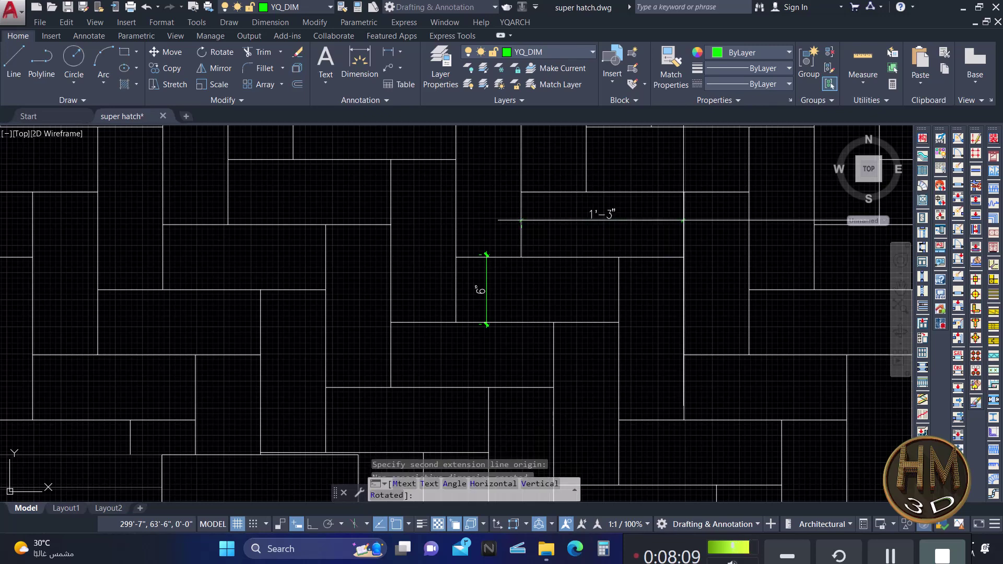
left_click(604, 225)
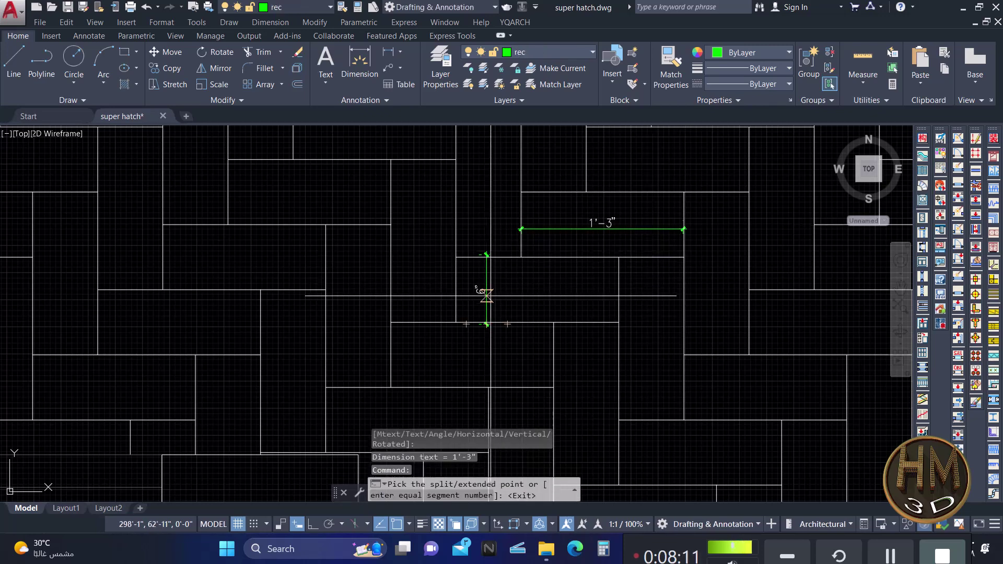
key("Escape")
scroll(494, 288, "down", 5)
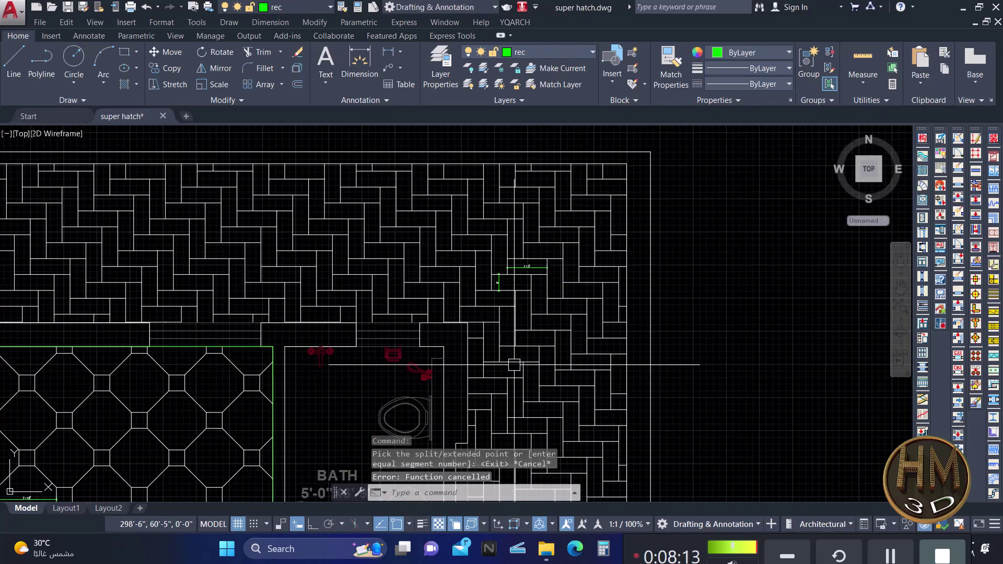
type("tc")
key("Return")
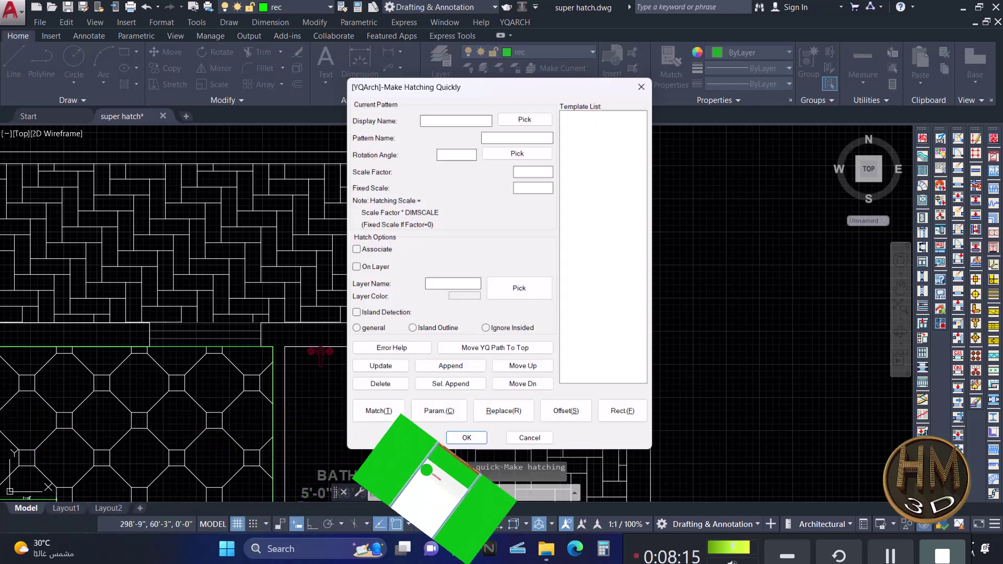
key("Escape")
type("T")
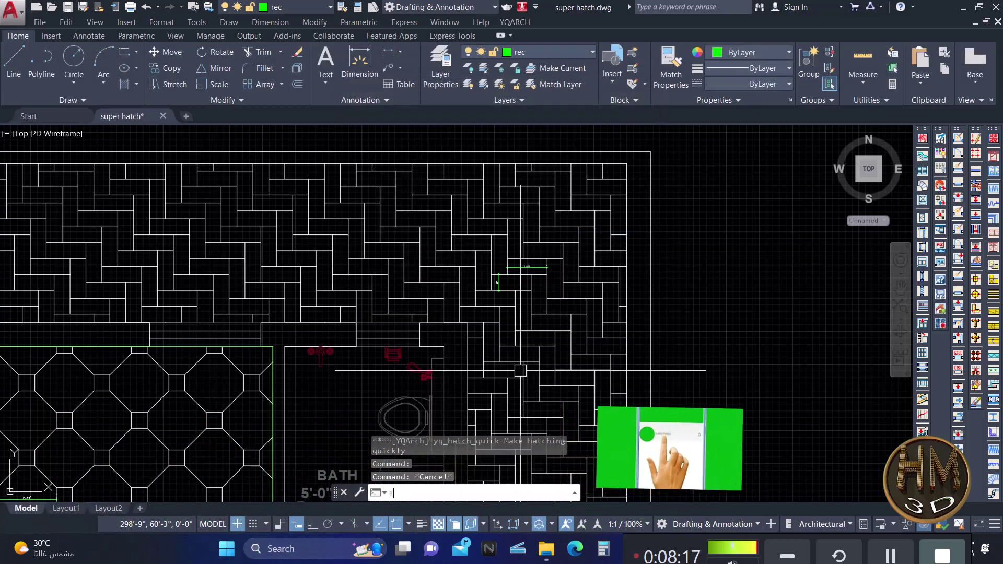
type("T")
key("Return")
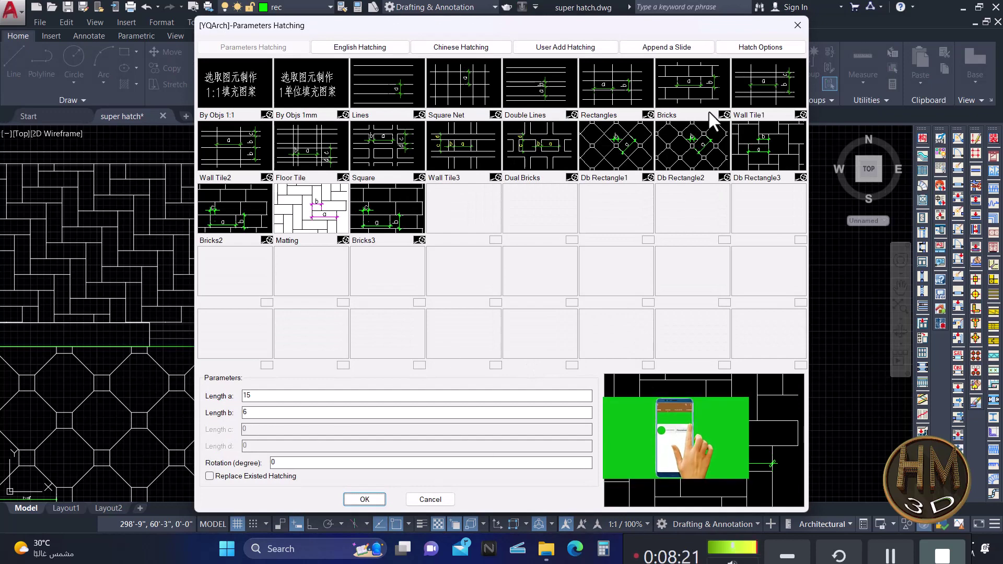
left_click(796, 25)
scroll(532, 284, "up", 5)
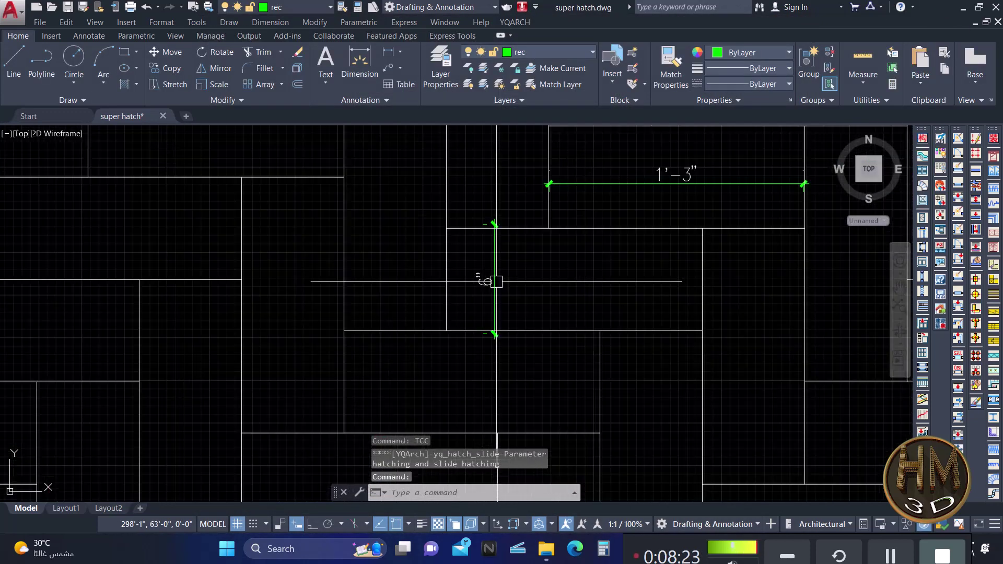
key("Escape")
scroll(538, 269, "down", 5)
key("Escape")
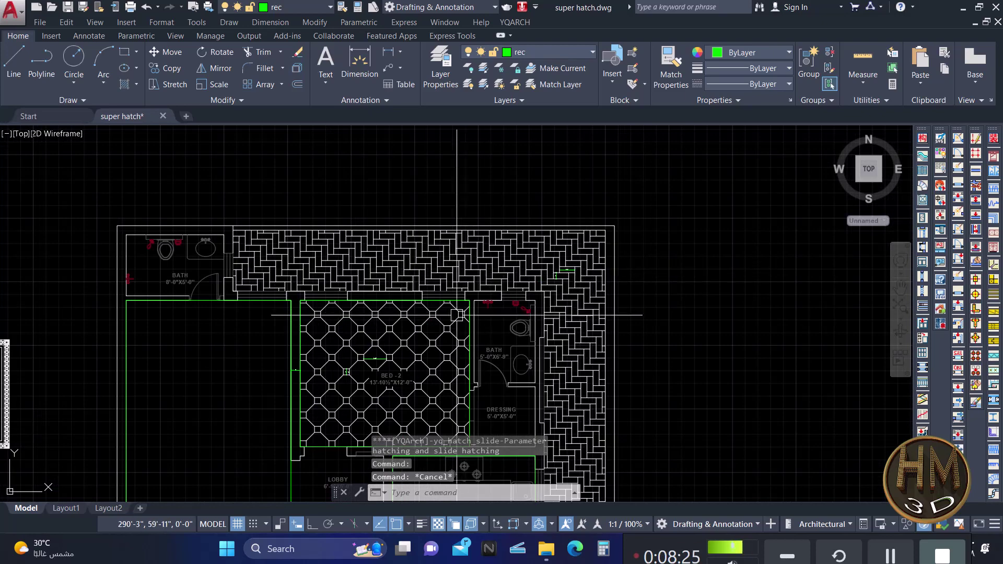
scroll(519, 270, "down", 2)
scroll(507, 272, "down", 3)
scroll(273, 274, "up", 8)
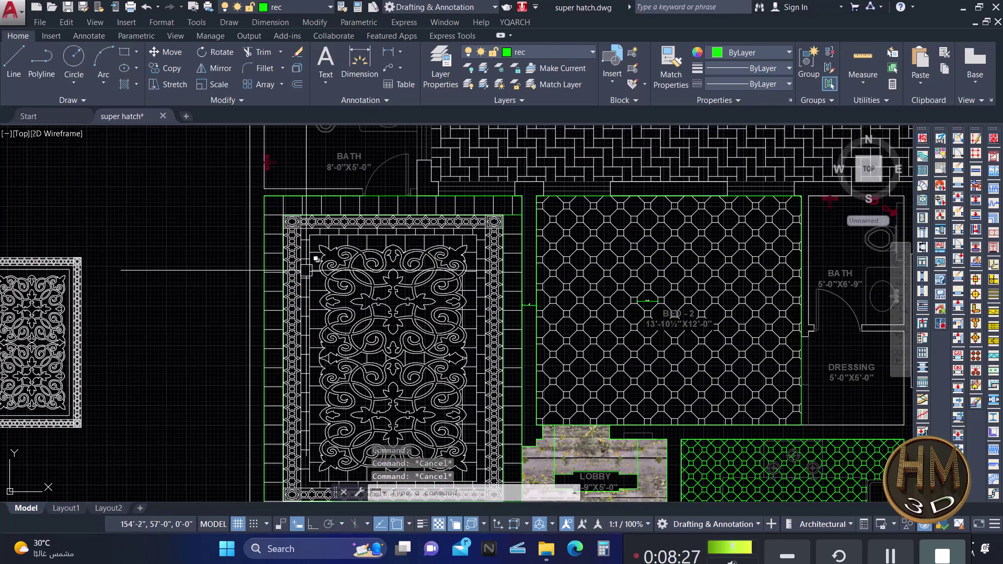
scroll(403, 264, "down", 2)
scroll(409, 294, "down", 3)
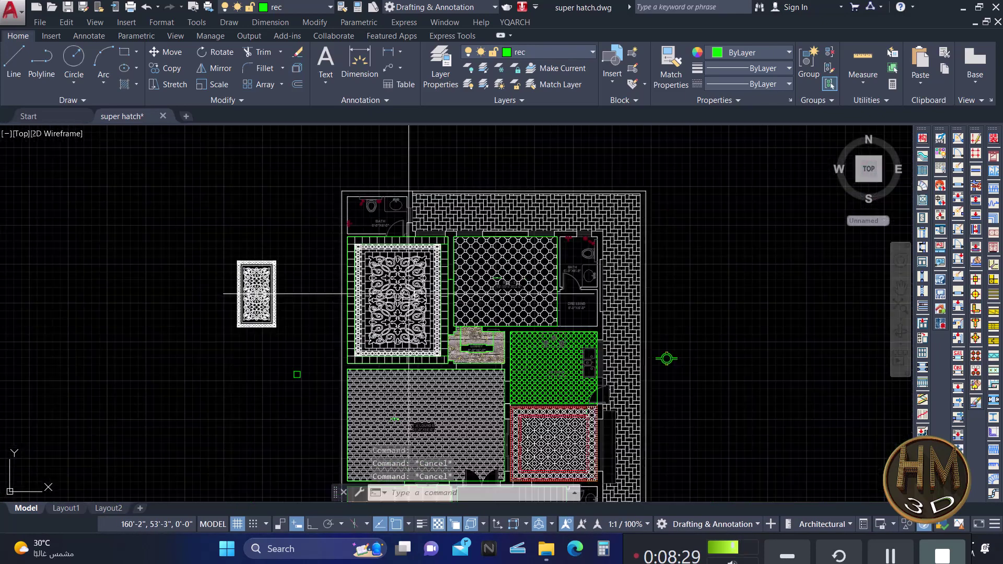
mouse_move(401, 301)
middle_mouse_down()
mouse_move(285, 289)
mouse_move(282, 278)
middle_mouse_up()
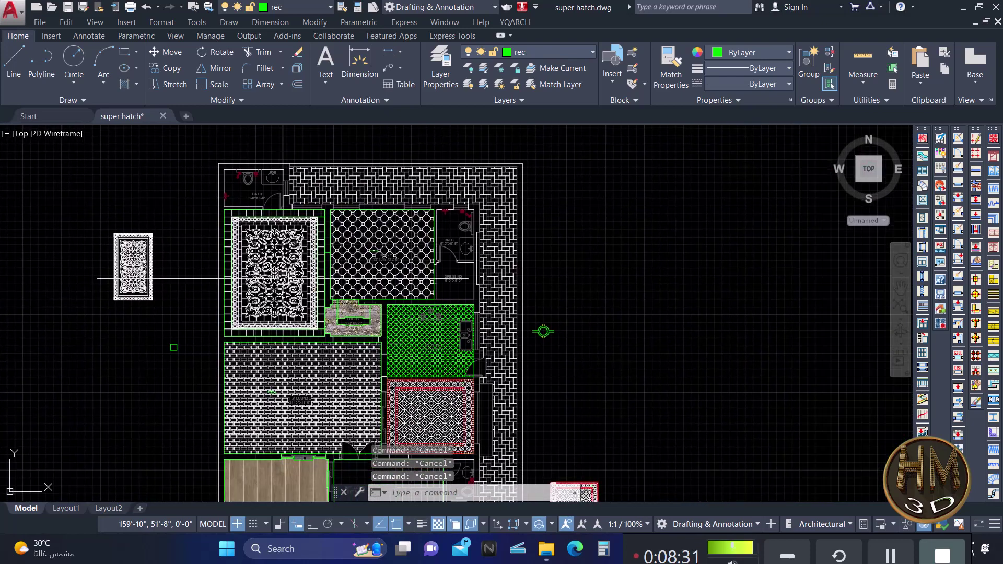
middle_click_drag(568, 284, 392, 293)
scroll(739, 287, "up", 5)
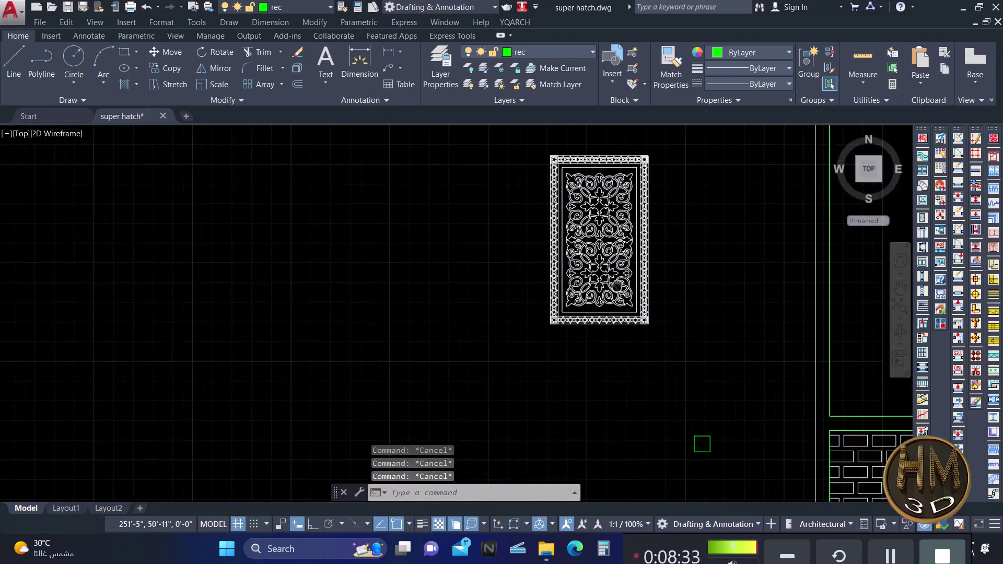
scroll(582, 230, "up", 3)
scroll(580, 232, "up", 2)
scroll(575, 282, "down", 2)
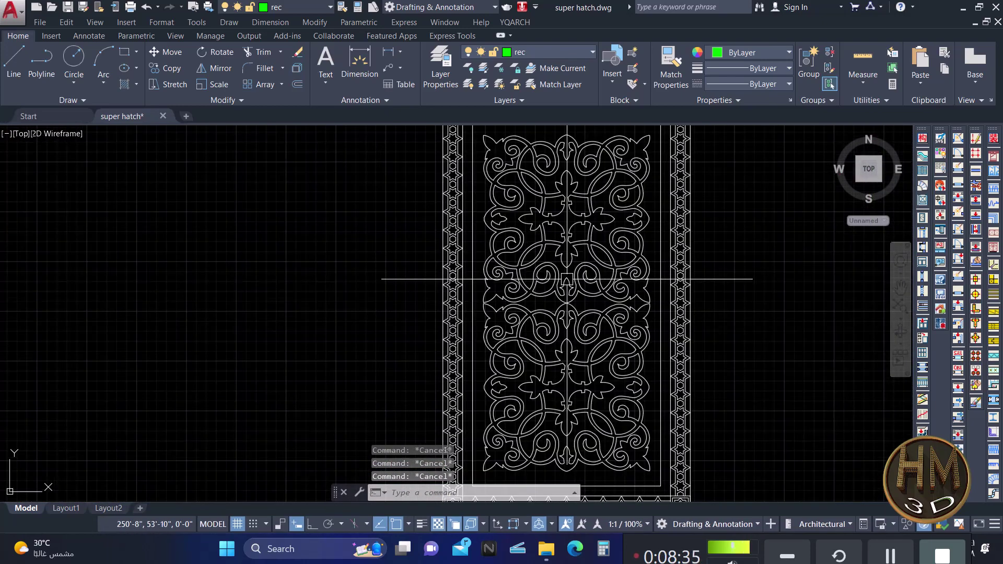
scroll(644, 270, "down", 4)
middle_click_drag(645, 270, 529, 273)
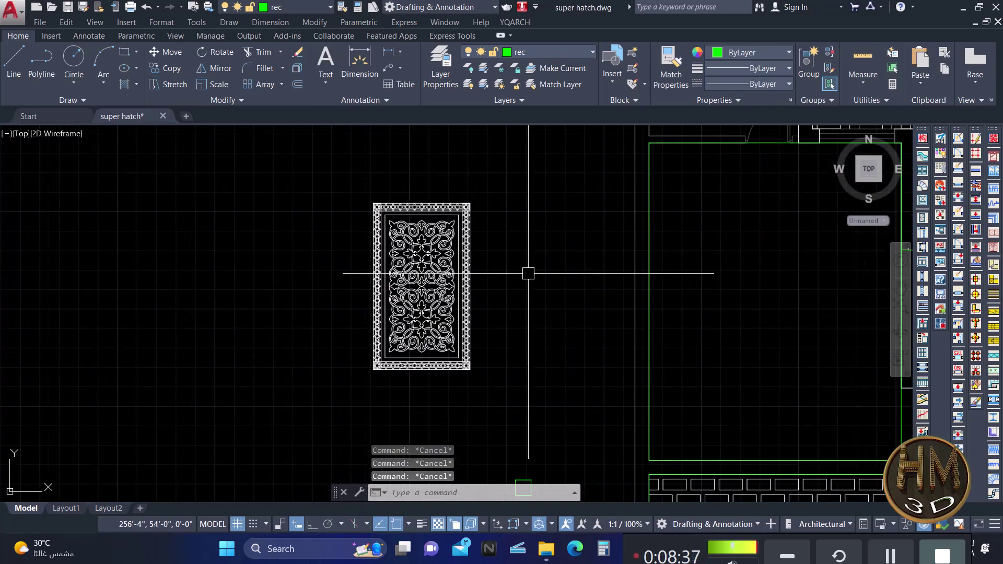
scroll(467, 281, "up", 3)
scroll(432, 268, "down", 4)
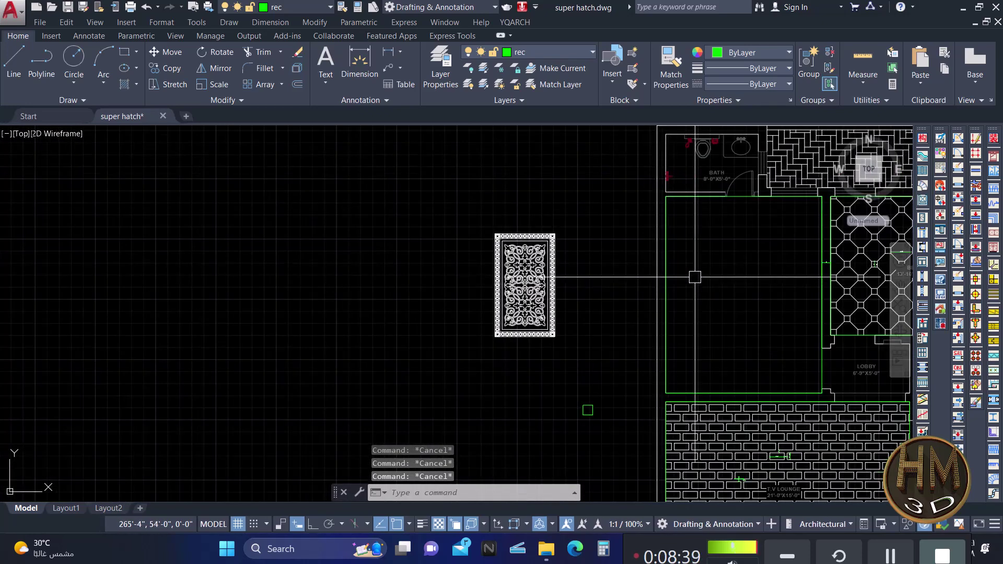
scroll(576, 273, "up", 1)
scroll(445, 235, "up", 1)
middle_click_drag(718, 268, 580, 269)
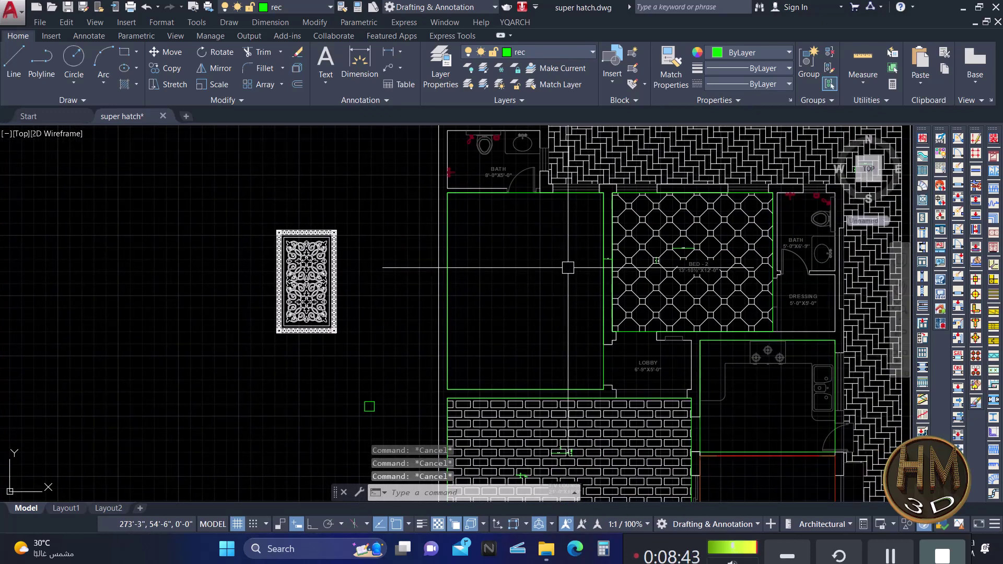
scroll(289, 262, "up", 5)
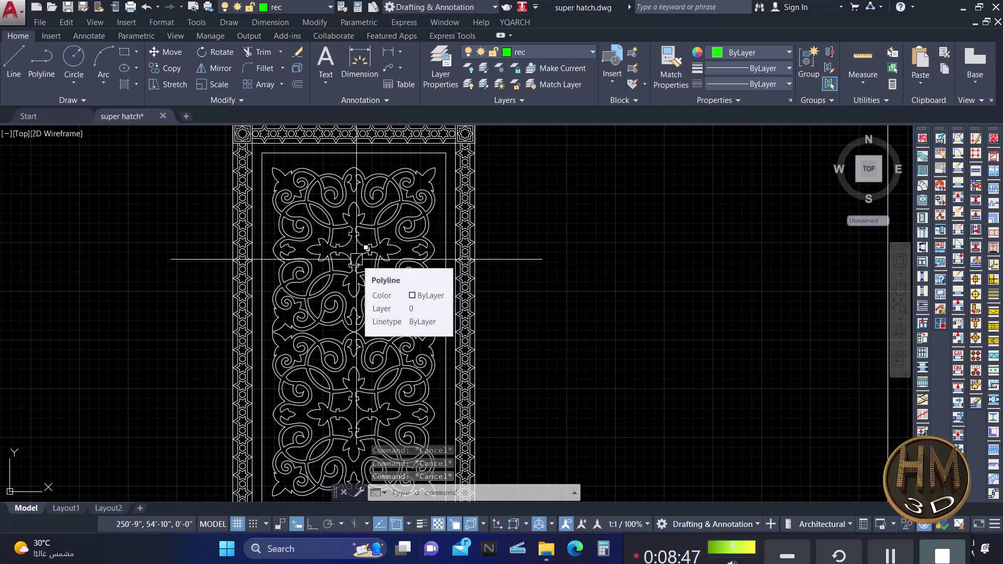
scroll(353, 257, "down", 4)
middle_click_drag(677, 273, 563, 273)
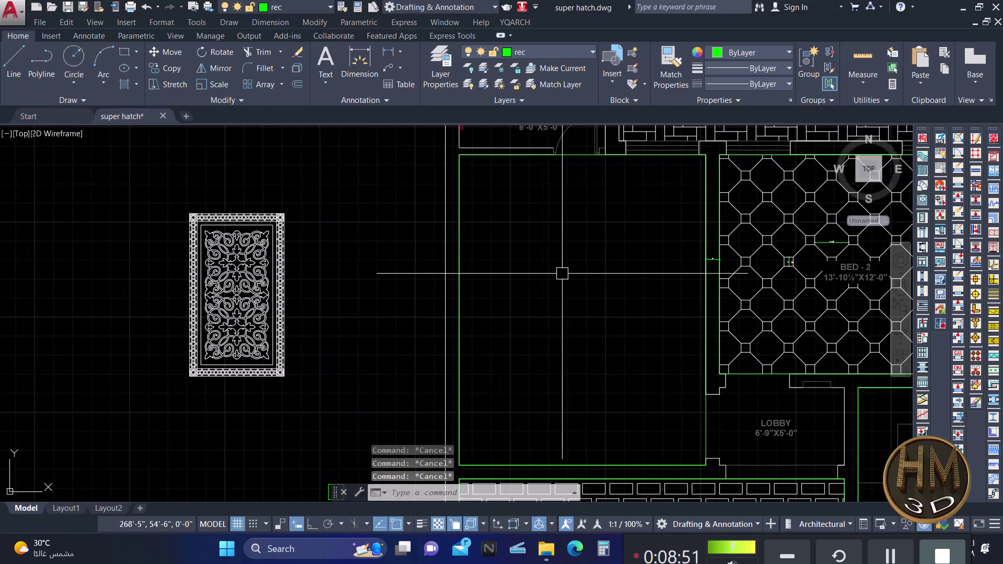
Abandon a partly typed command and clear the selection on the empty room's green outline.
type("RE")
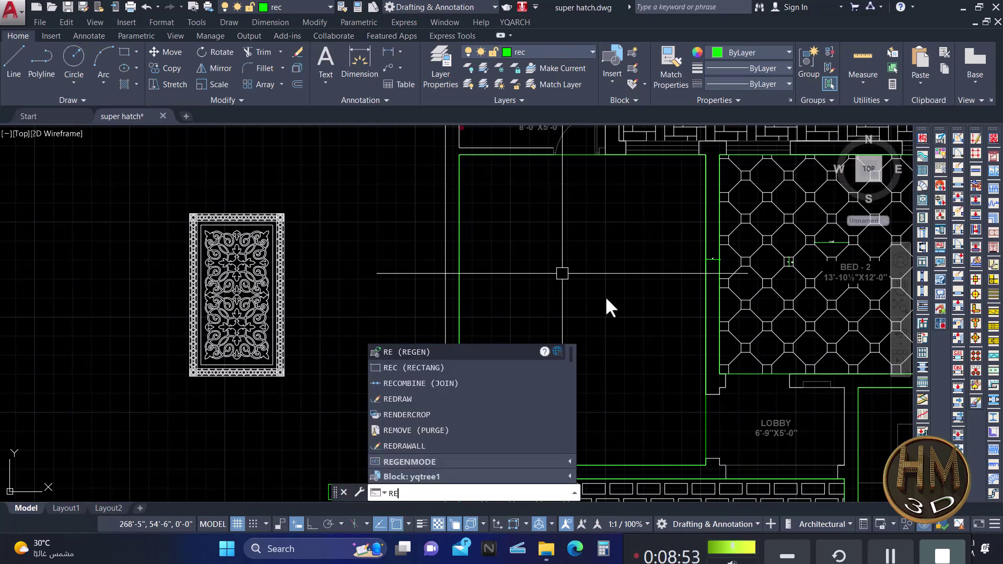
key("Escape")
left_click(705, 314)
key("Escape")
middle_click_drag(611, 315, 613, 292)
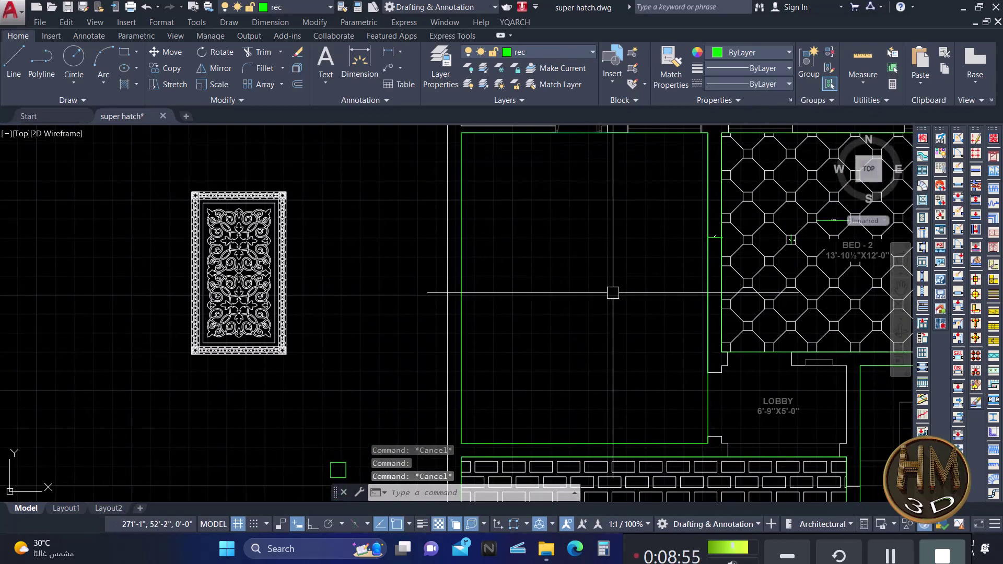
Offset the empty room's green boundary 1' inward to form an inner rectangle.
type("o")
key("Return")
type("1'")
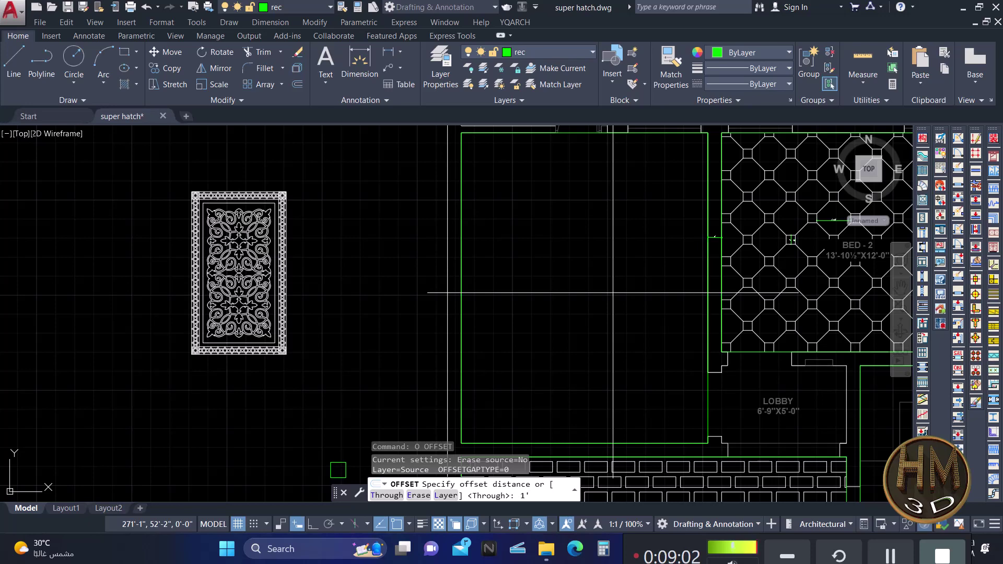
key("Return")
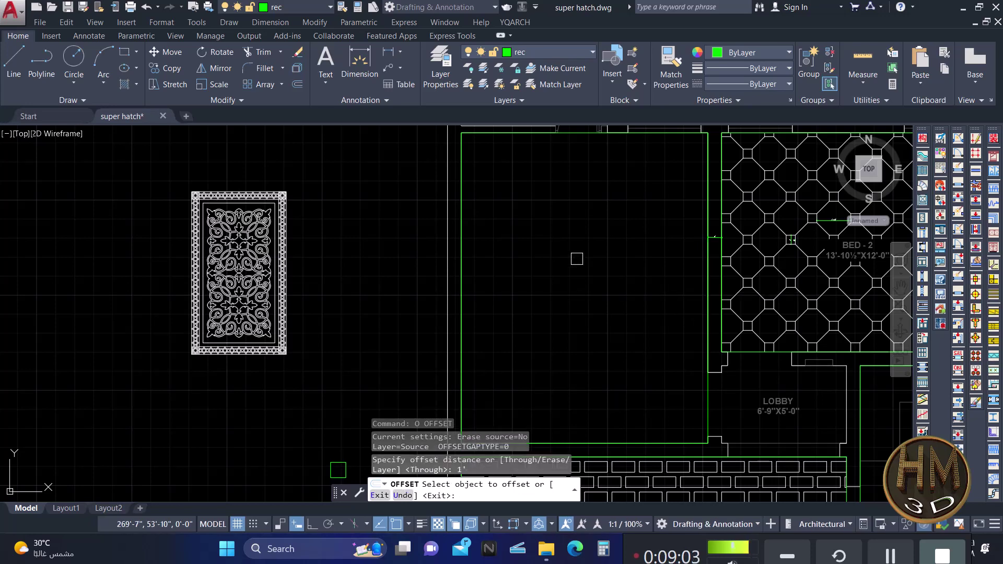
left_click(705, 399)
left_click(620, 320)
key("Escape")
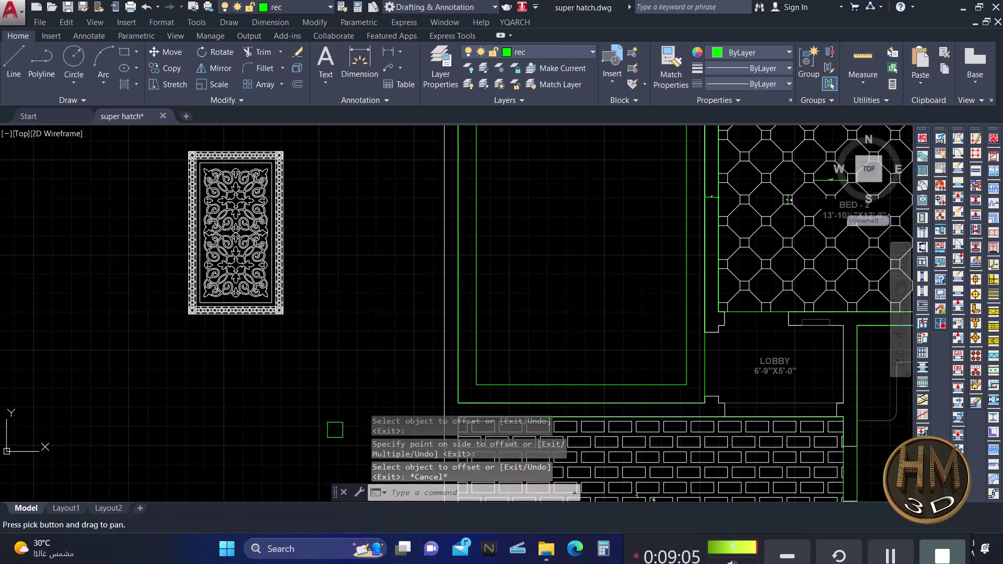
scroll(598, 259, "down", 2)
middle_click_drag(597, 259, 570, 281)
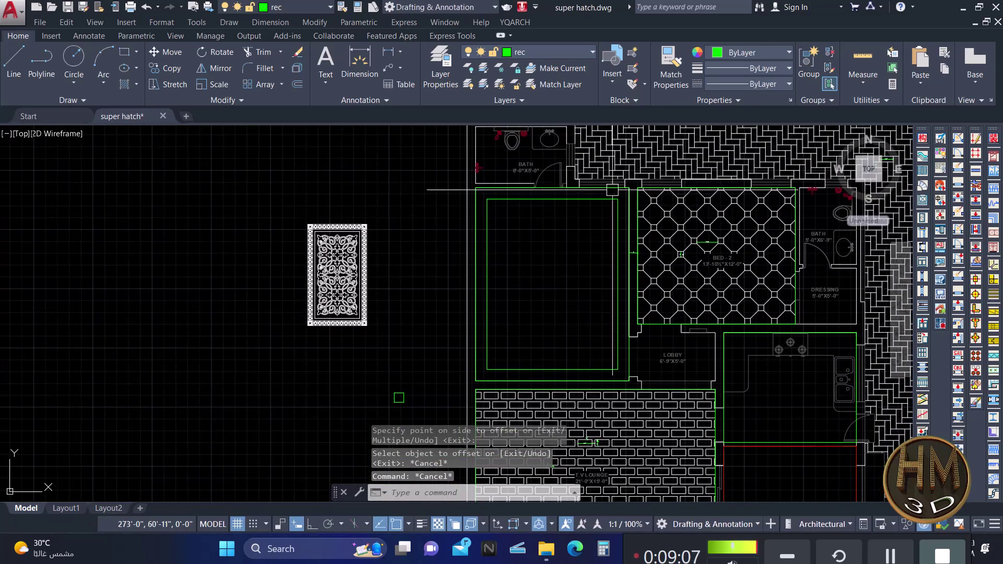
key("Escape")
key("Escape")
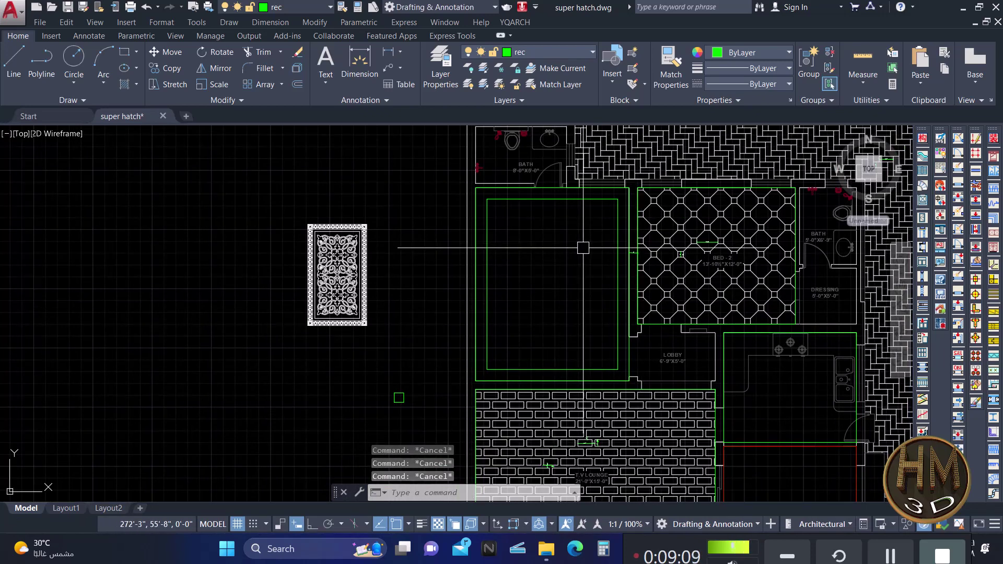
Choose the Square Net tile hatch with Length a 12 in YQArch Parameters Hatching.
type("TCC")
key("Return")
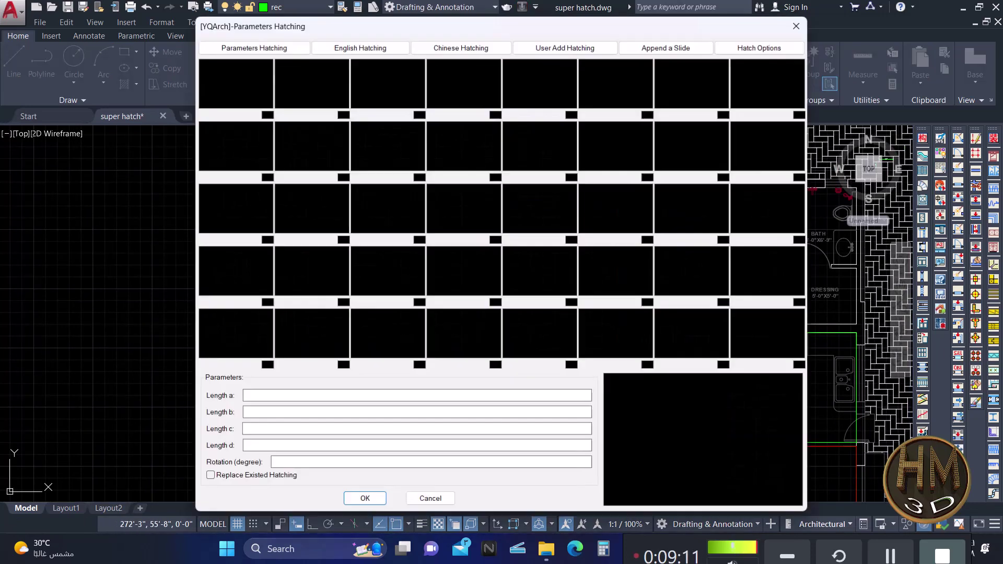
left_click(458, 86)
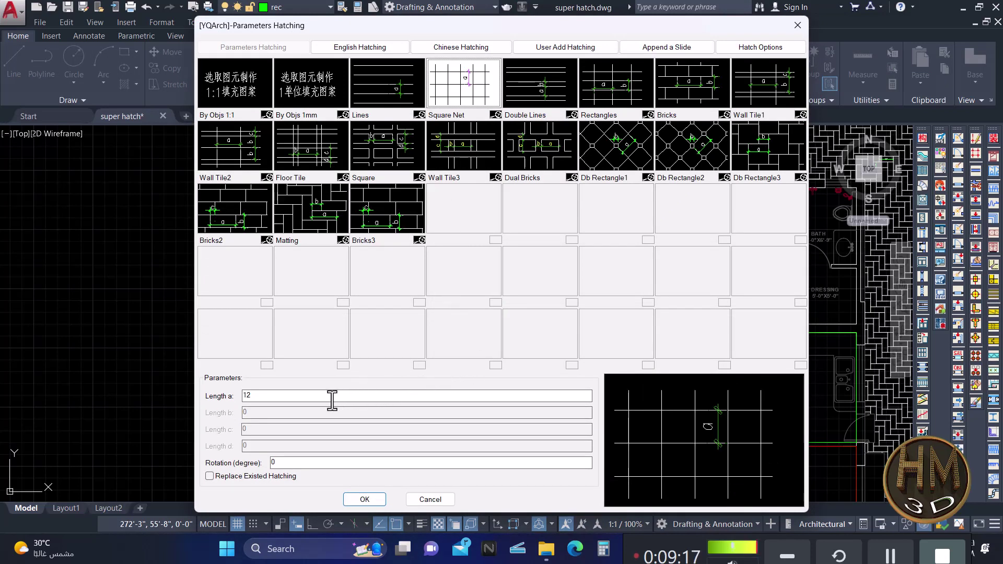
left_click(364, 498)
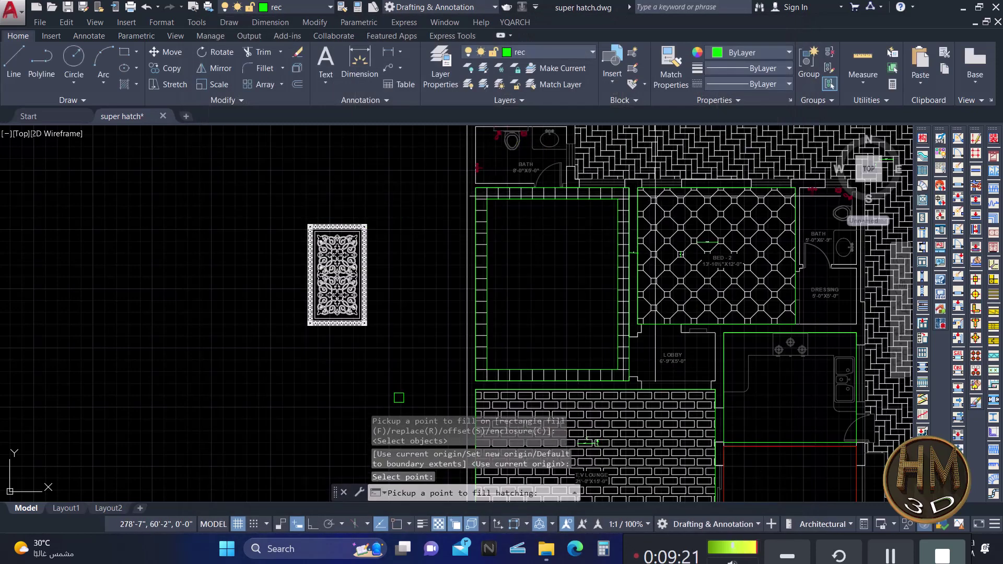
Fill the room's 1' border strip beside BED-2 with the Square Net hatch.
scroll(599, 221, "up", 5)
scroll(599, 221, "down", 3)
mouse_move(598, 221)
middle_mouse_down()
mouse_move(620, 212)
mouse_move(589, 235)
mouse_move(546, 230)
middle_mouse_up()
scroll(578, 187, "down", 4)
scroll(546, 230, "up", 3)
scroll(546, 230, "down", 2)
scroll(393, 255, "down", 3)
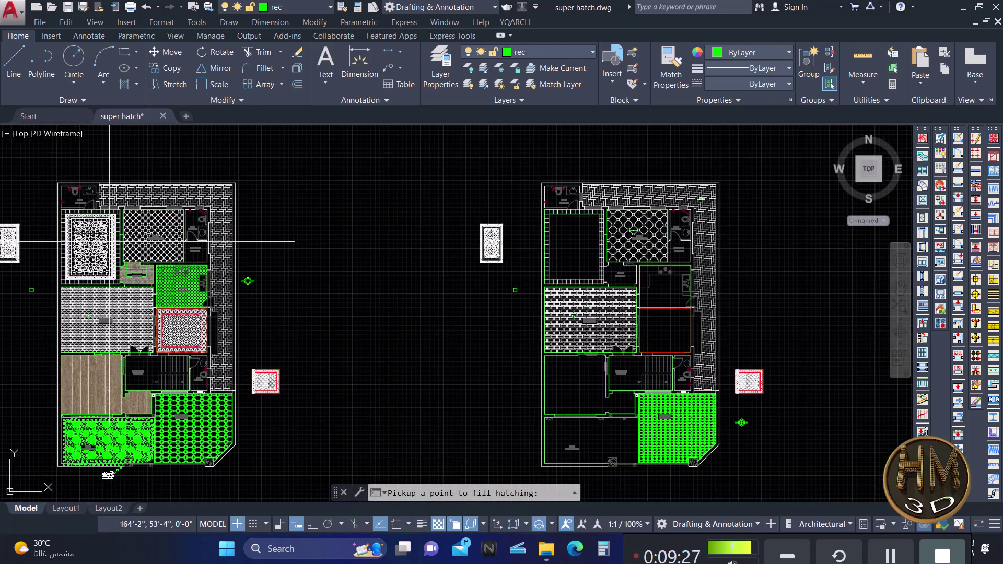
scroll(109, 241, "up", 5)
scroll(365, 251, "up", 3)
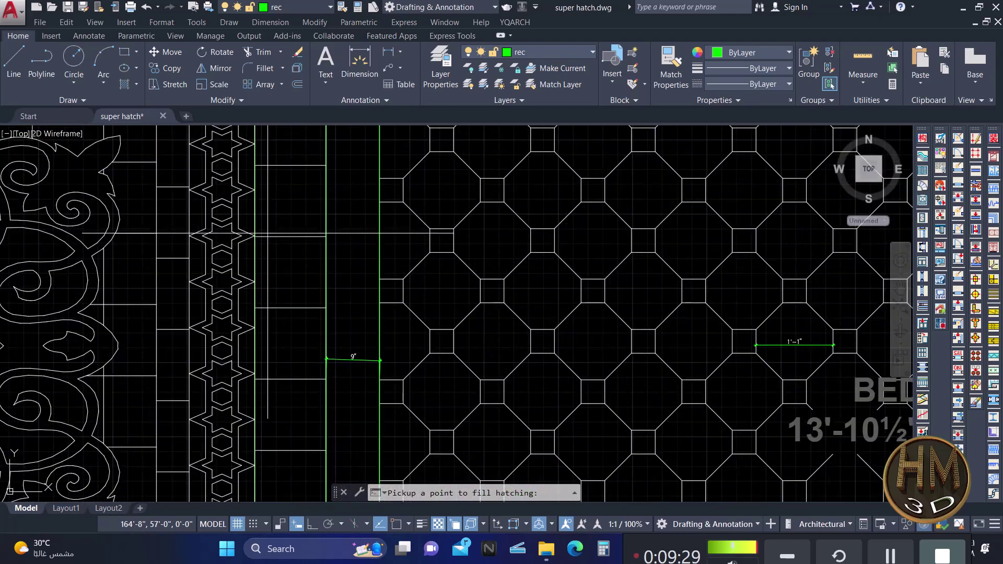
scroll(292, 246, "down", 6)
middle_click_drag(577, 282, 381, 280)
scroll(381, 280, "down", 6)
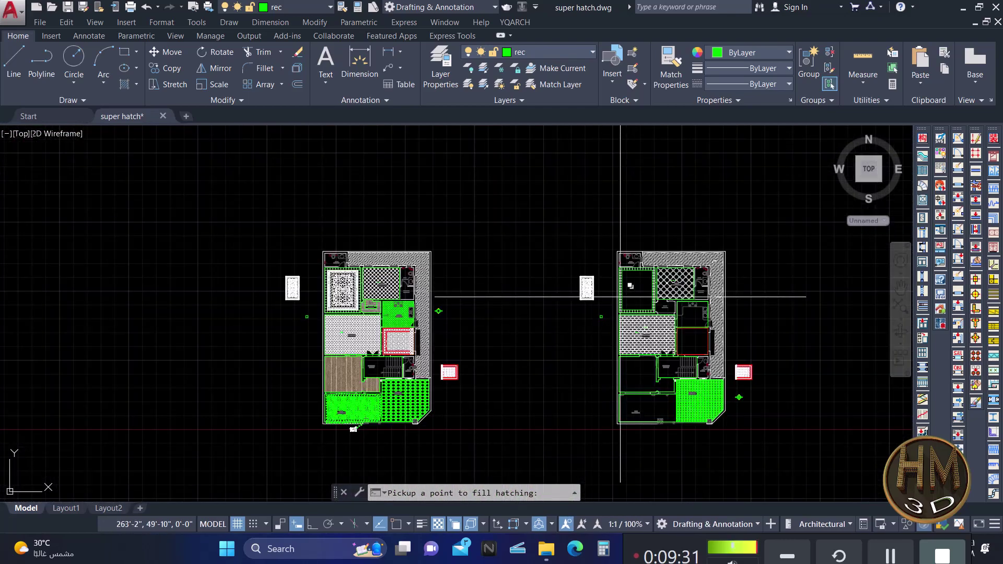
scroll(604, 264, "up", 4)
scroll(599, 272, "up", 1)
middle_click_drag(598, 272, 443, 283)
key("Escape")
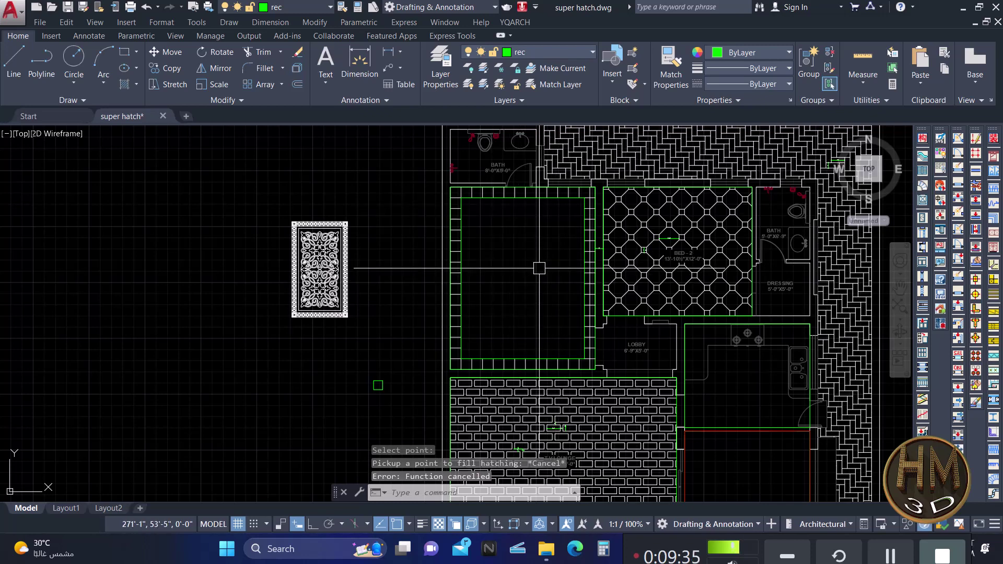
key("Escape")
Select the whole ornamental rug for a rectangle-based YQArch transform.
type("T")
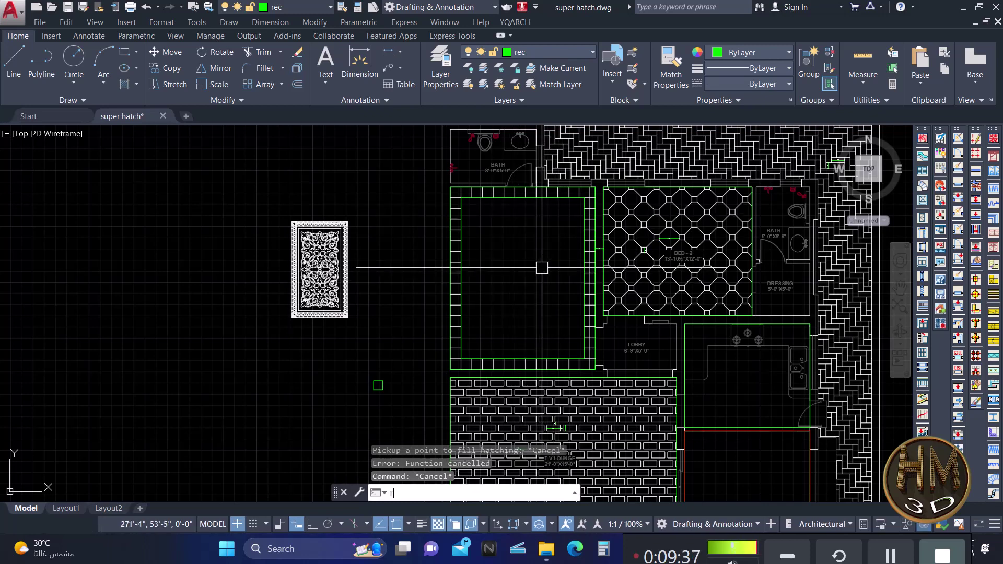
type("F")
key("Return")
left_click(420, 188)
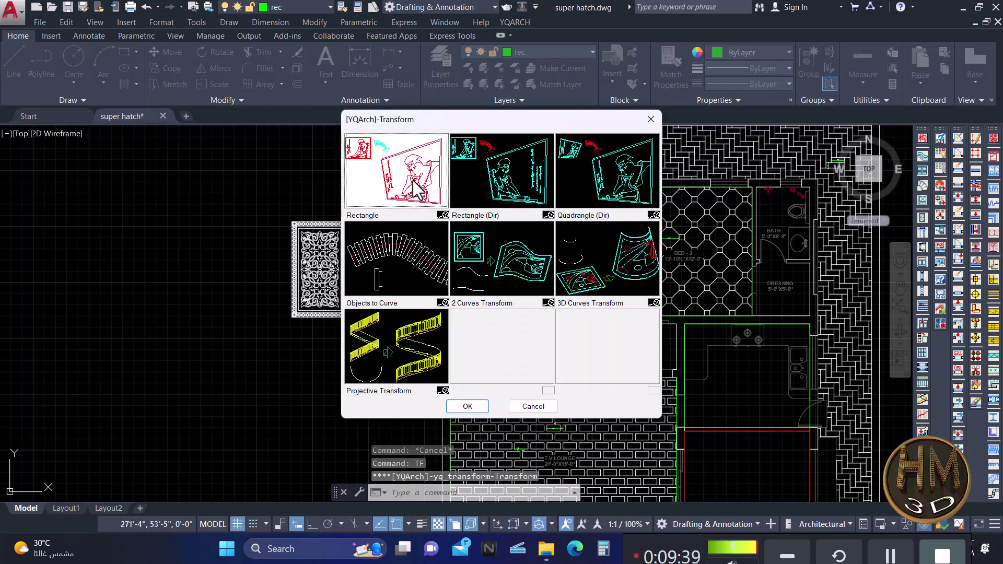
left_click(467, 406)
left_click(361, 207)
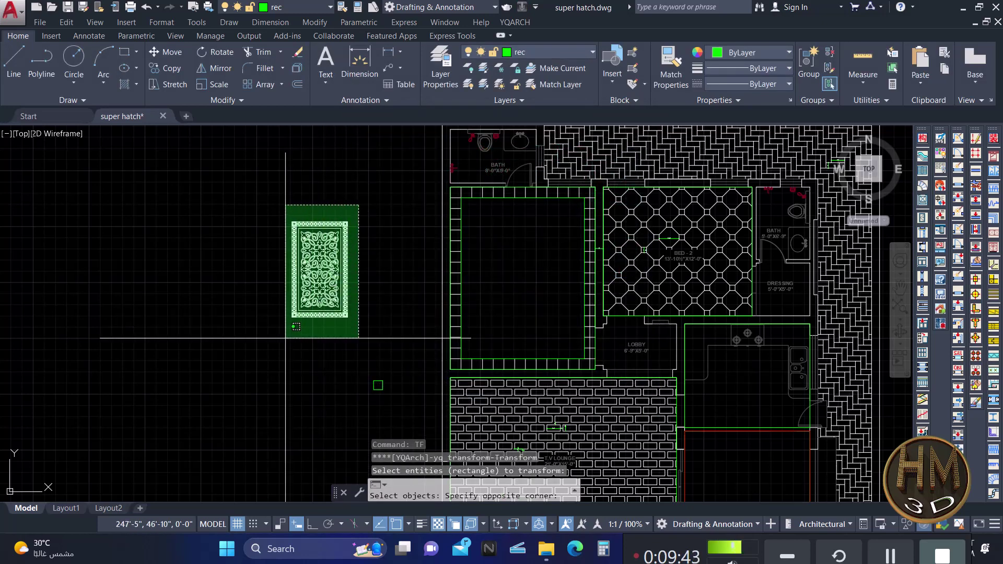
left_click(286, 338)
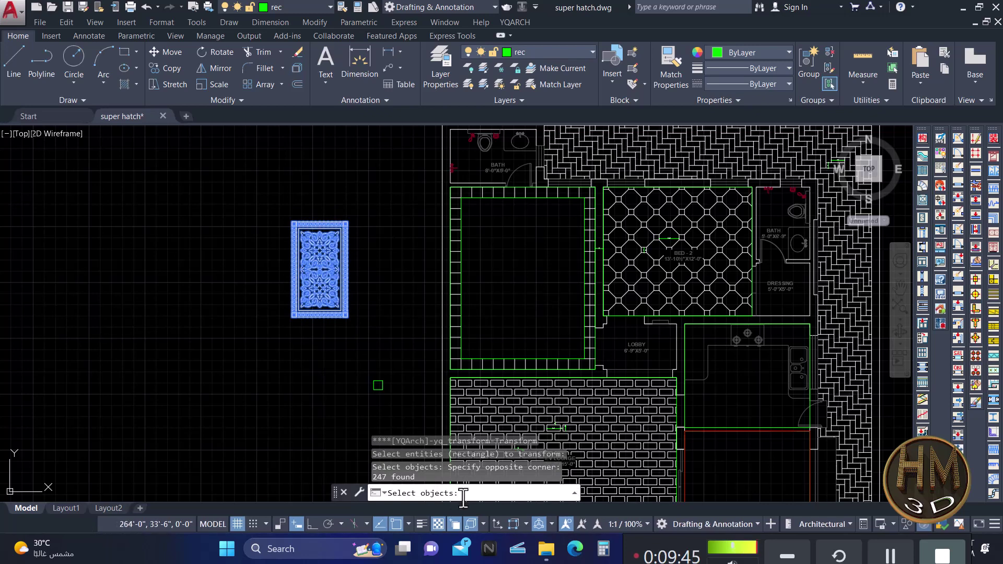
key("Return")
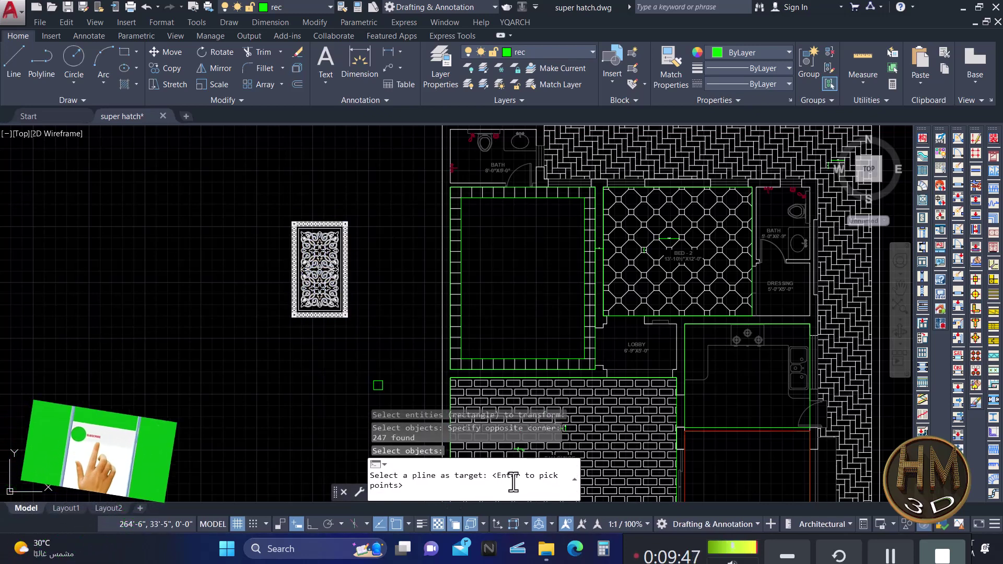
Fit the rug into the tile-border outline using Auto precision and a second point.
scroll(521, 297, "up", 4)
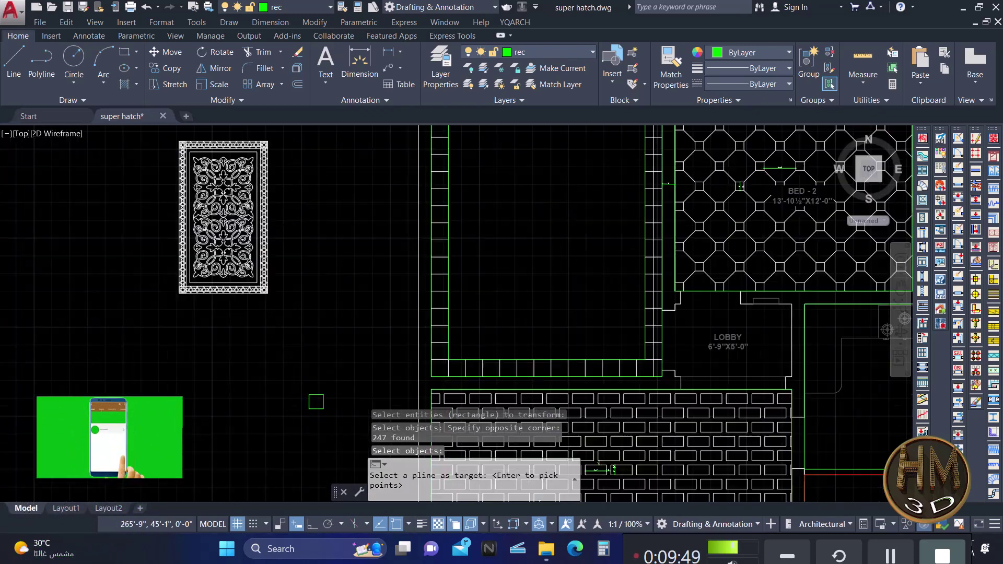
scroll(496, 335, "up", 5)
left_click(466, 366)
scroll(527, 238, "down", 5)
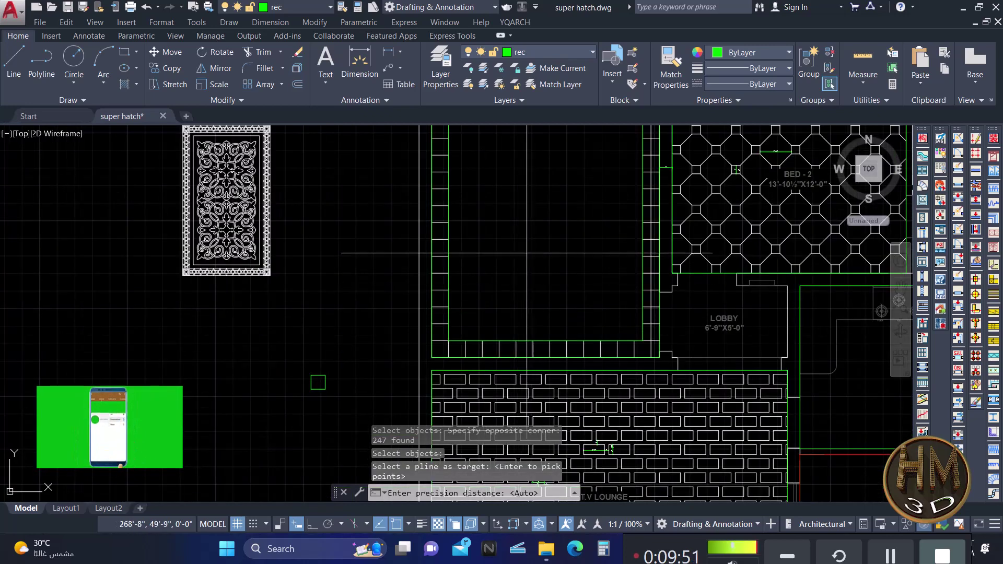
left_click(526, 237)
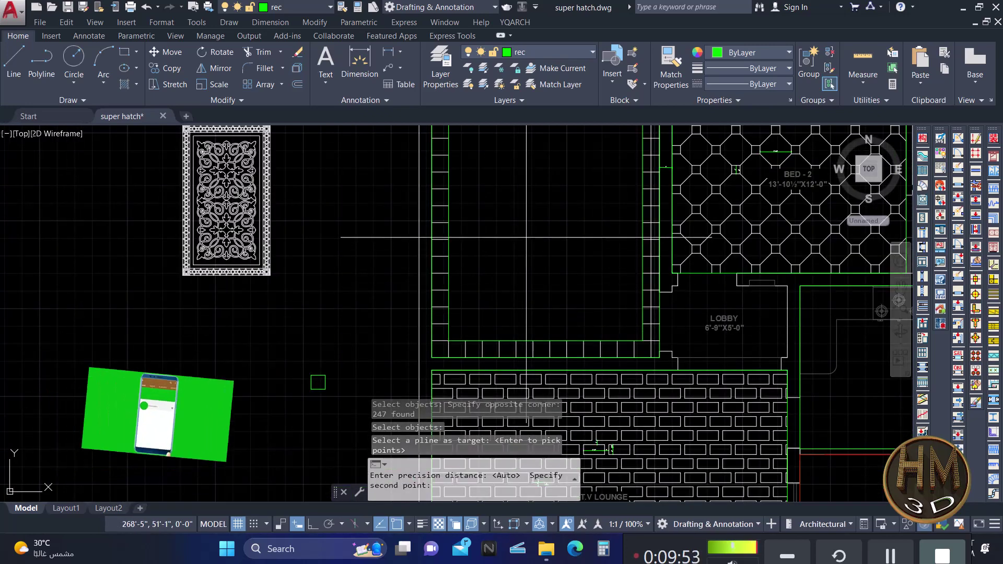
left_click(528, 238)
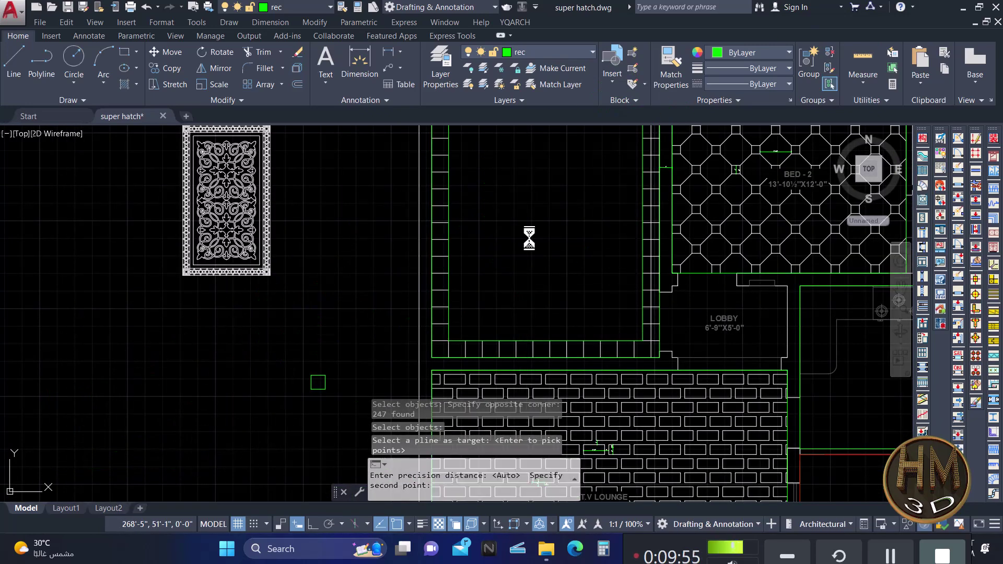
middle_click_drag(530, 151, 527, 230)
scroll(526, 230, "up", 2)
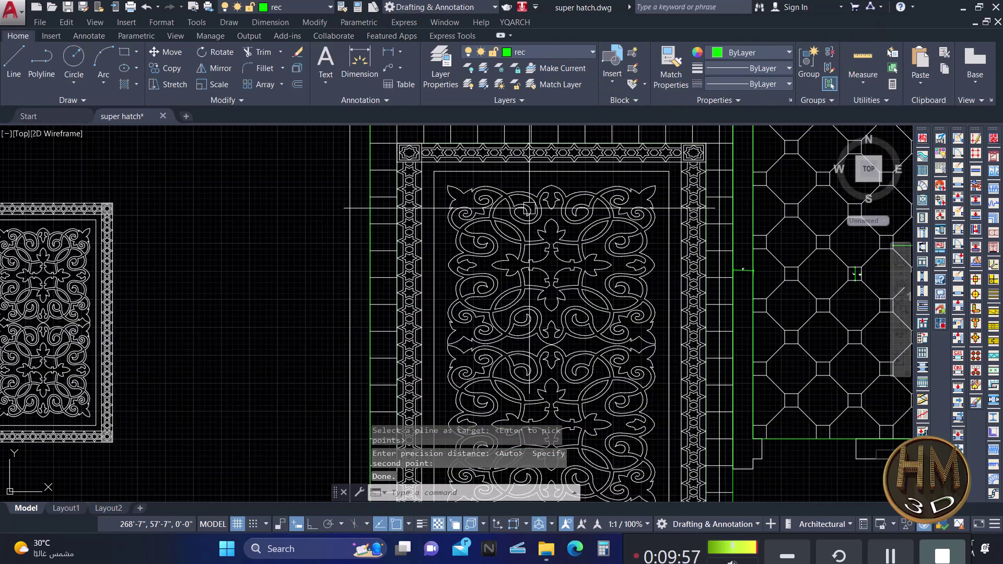
key("Escape")
Pan and zoom around the plan to inspect the large and small carpets.
scroll(527, 230, "down", 2)
scroll(345, 239, "down", 1)
scroll(345, 239, "up", 4)
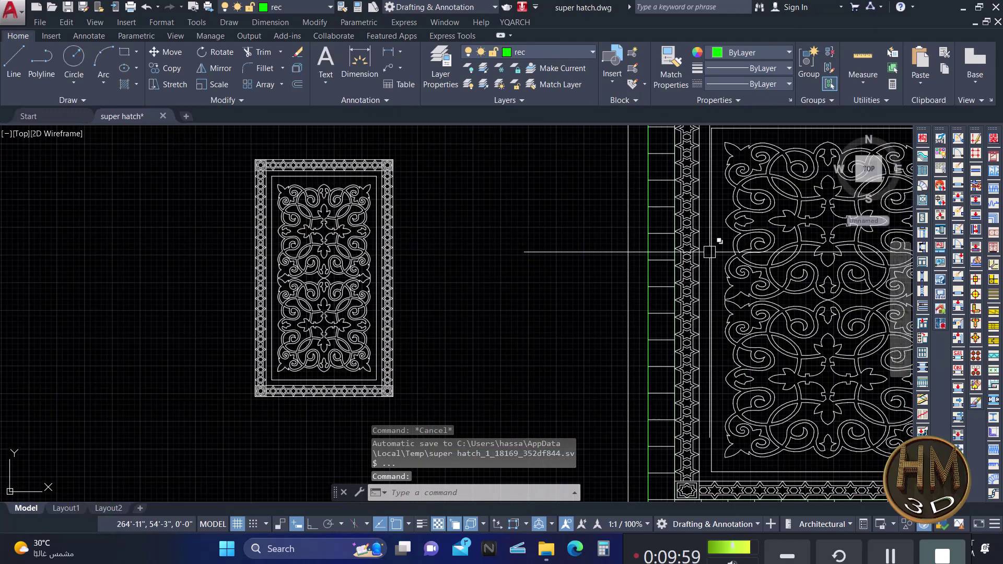
middle_click_drag(708, 241, 491, 238)
scroll(491, 237, "down", 1)
middle_click_drag(334, 173, 531, 163)
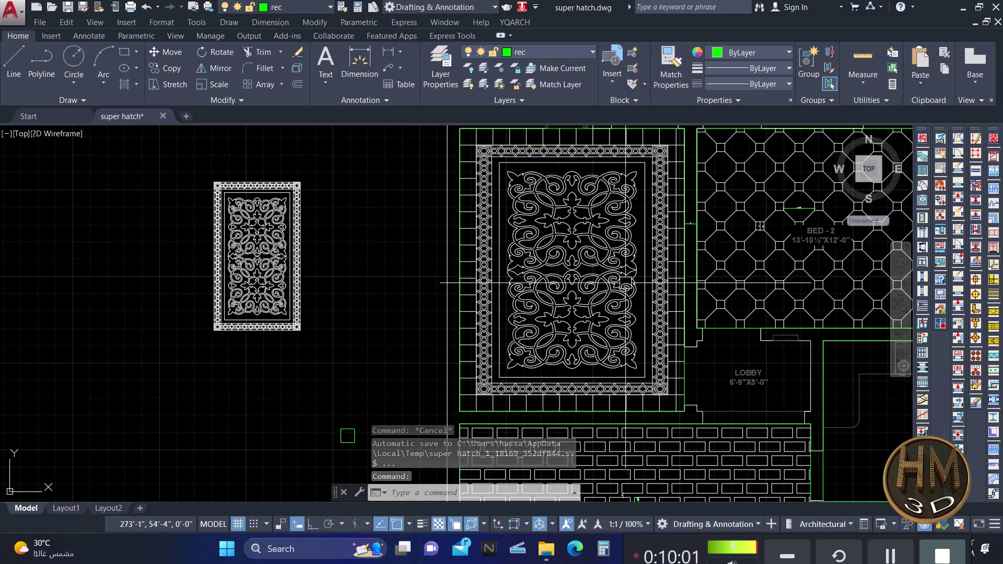
middle_click_drag(558, 241, 553, 246)
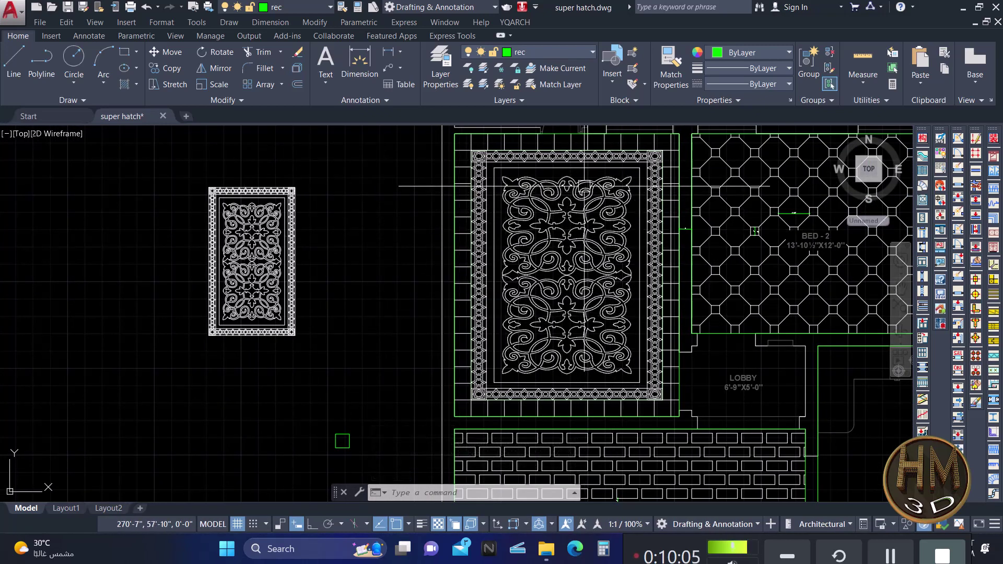
scroll(633, 193, "up", 2)
middle_click_drag(640, 216, 636, 240)
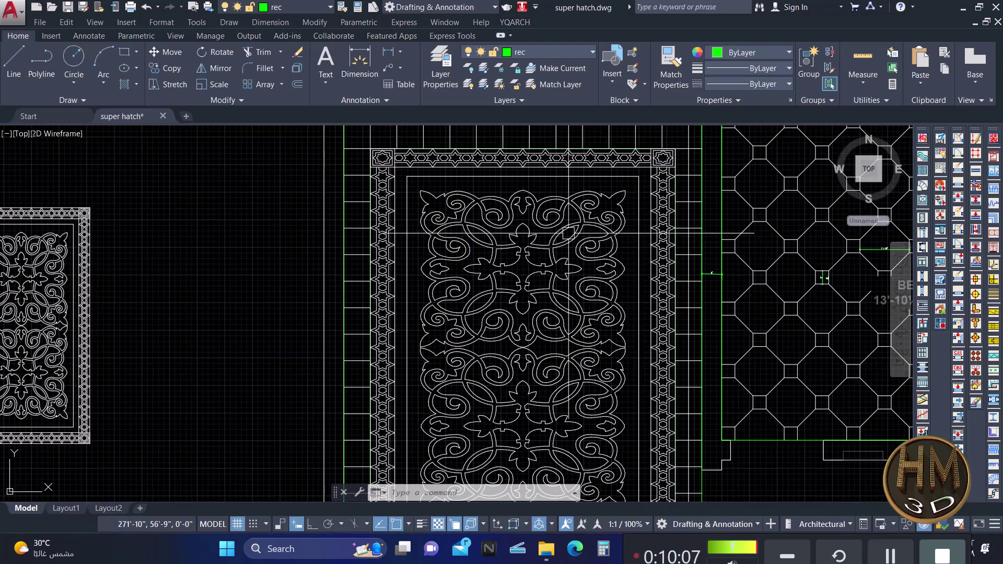
scroll(548, 282, "down", 1)
scroll(548, 282, "down", 1)
scroll(491, 217, "up", 4)
scroll(515, 192, "up", 2)
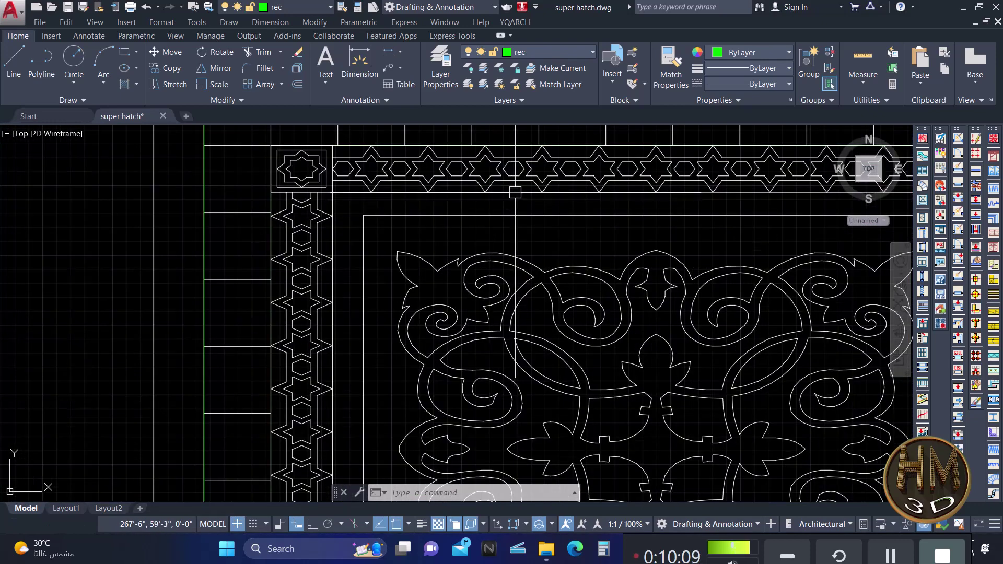
key("Escape")
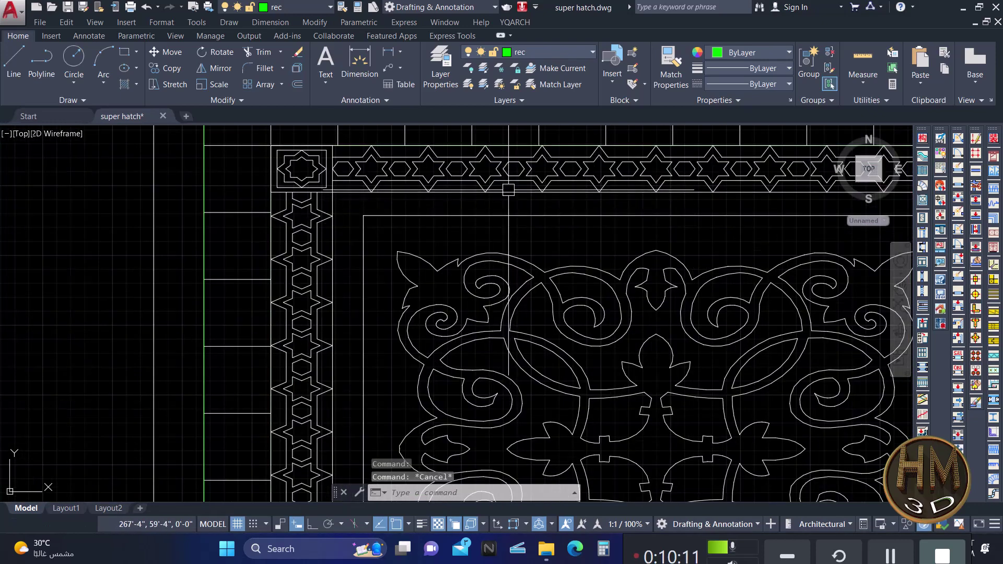
type("t")
key("Return")
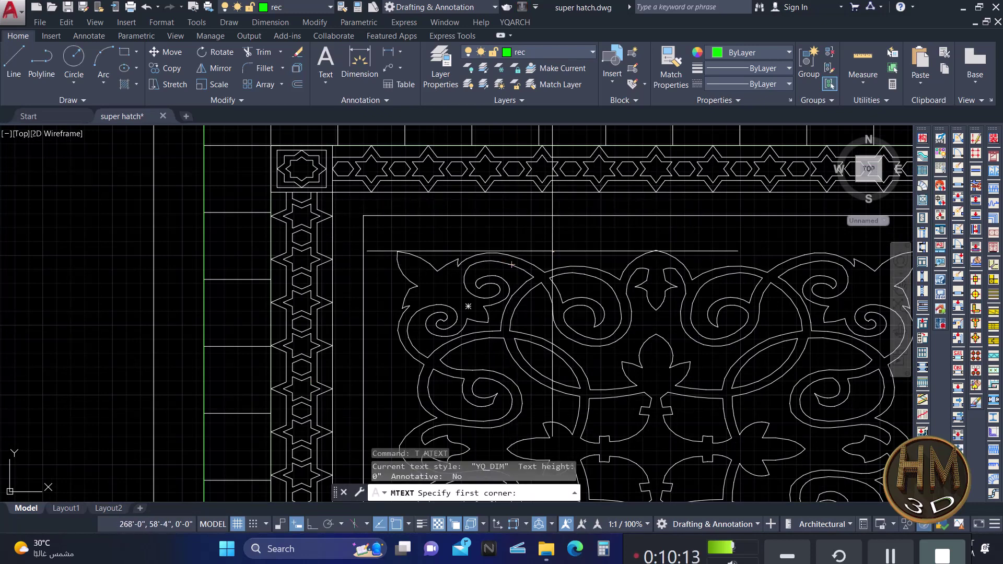
key("Escape")
type("cstc")
key("Return")
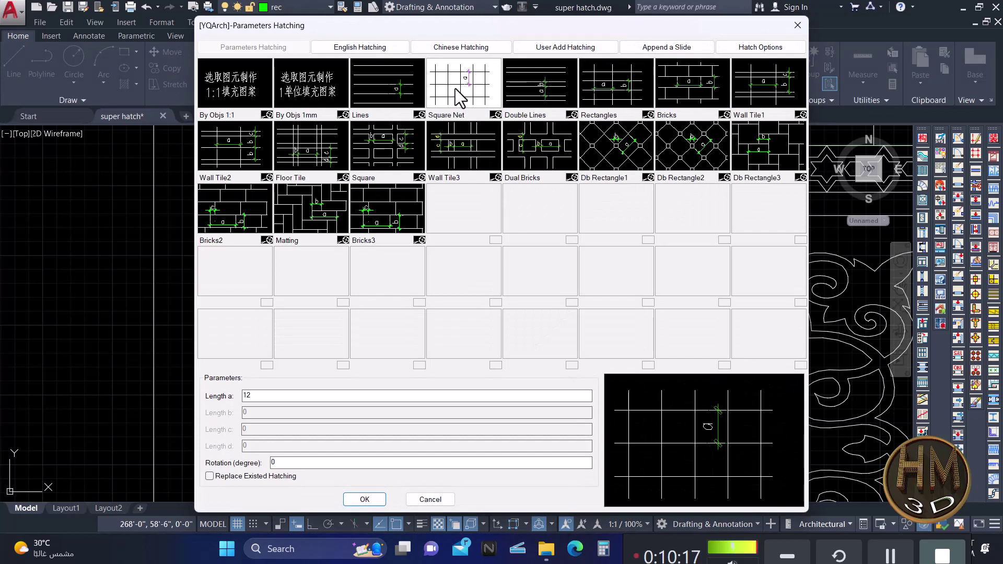
left_click(455, 89)
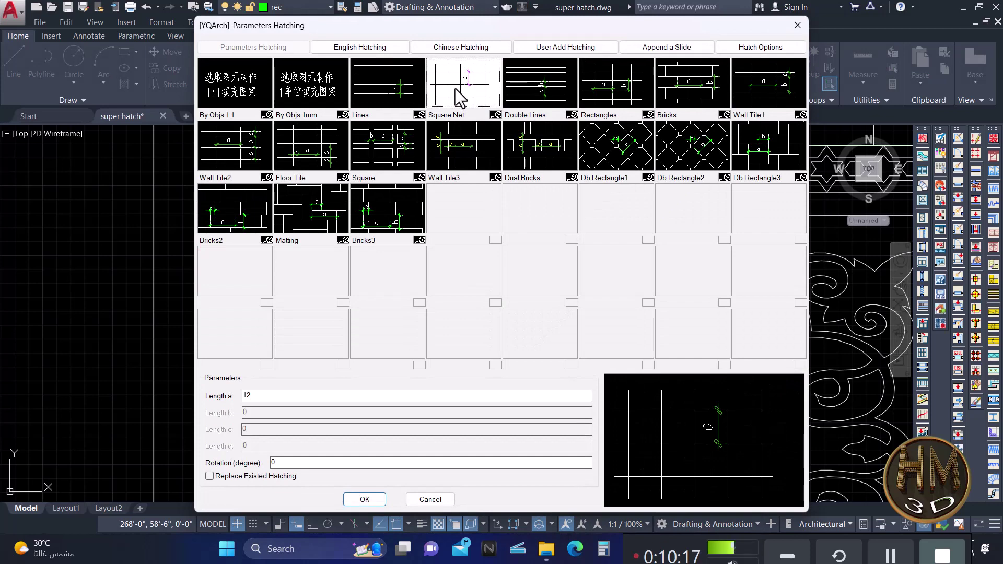
left_click(353, 500)
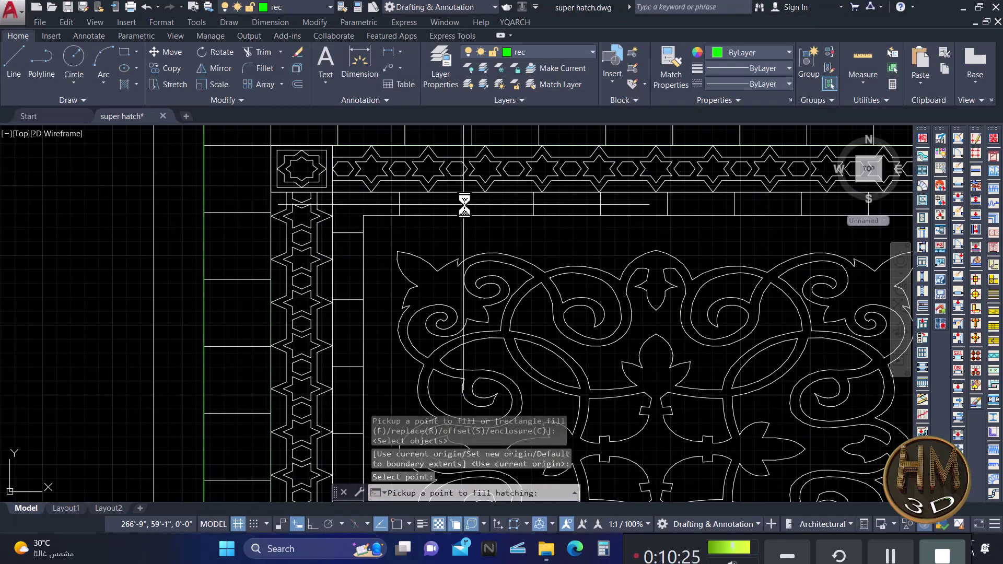
scroll(421, 178, "down", 5)
scroll(657, 258, "up", 3)
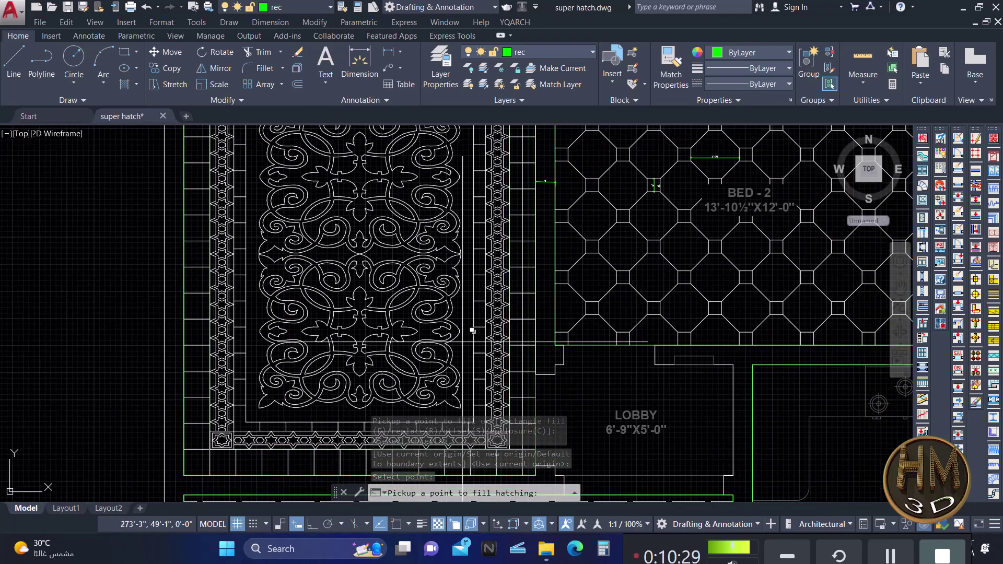
key("Escape")
middle_click_drag(466, 248, 391, 229)
scroll(390, 228, "down", 5)
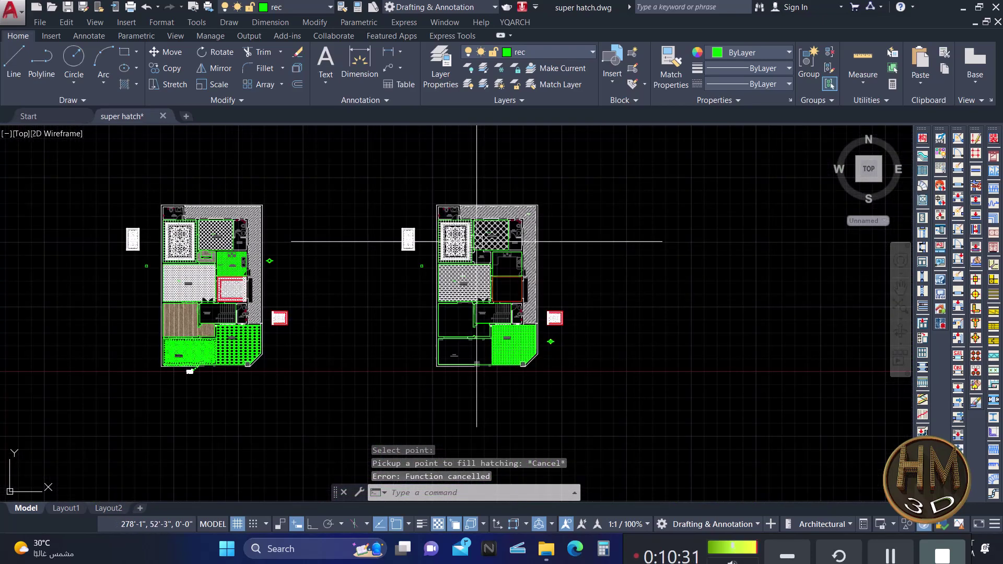
scroll(231, 139, "up", 4)
scroll(241, 271, "up", 2)
scroll(242, 270, "up", 1)
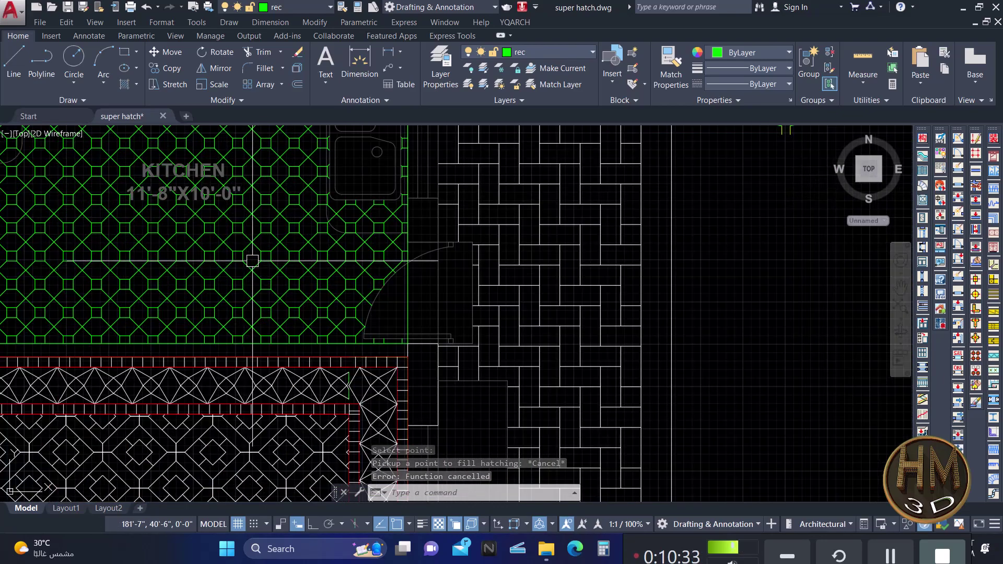
scroll(253, 262, "down", 3)
scroll(366, 264, "down", 3)
scroll(552, 259, "down", 2)
scroll(552, 260, "up", 3)
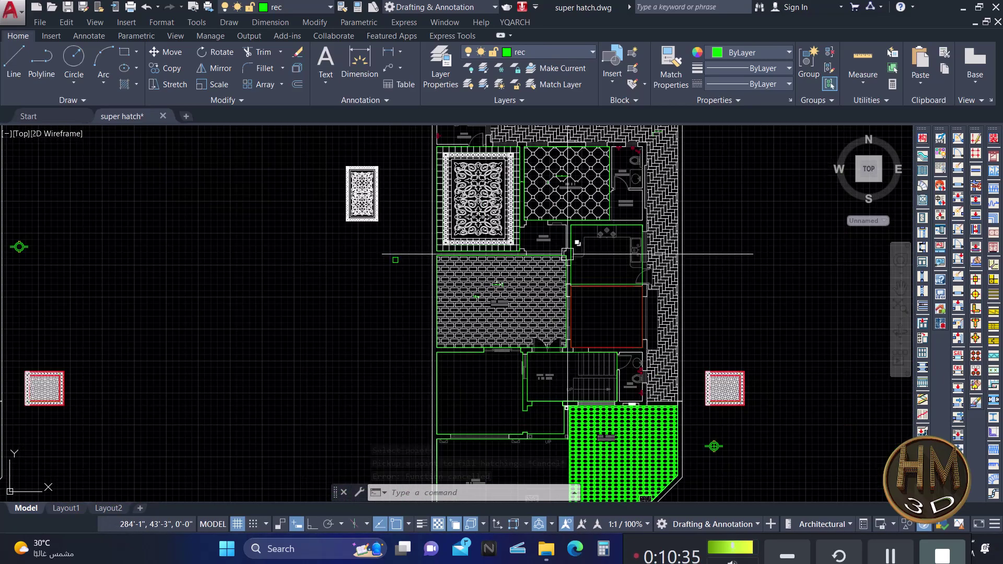
scroll(520, 219, "up", 3)
scroll(520, 219, "up", 1)
mouse_move(519, 219)
middle_mouse_down()
mouse_move(517, 262)
mouse_move(472, 229)
middle_mouse_up()
key("Escape")
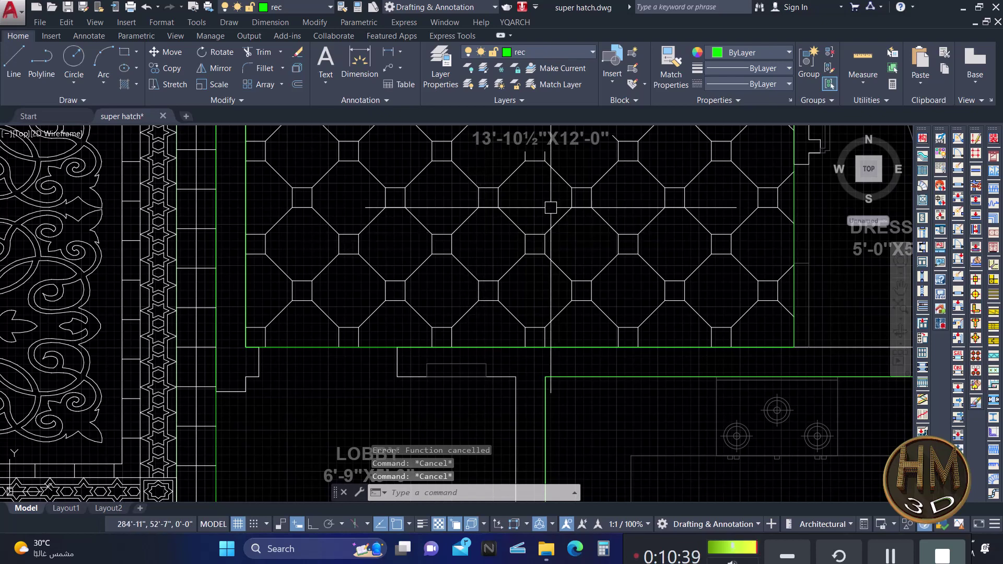
scroll(515, 235, "down", 6)
scroll(543, 286, "down", 3)
key("Escape")
scroll(544, 285, "up", 1)
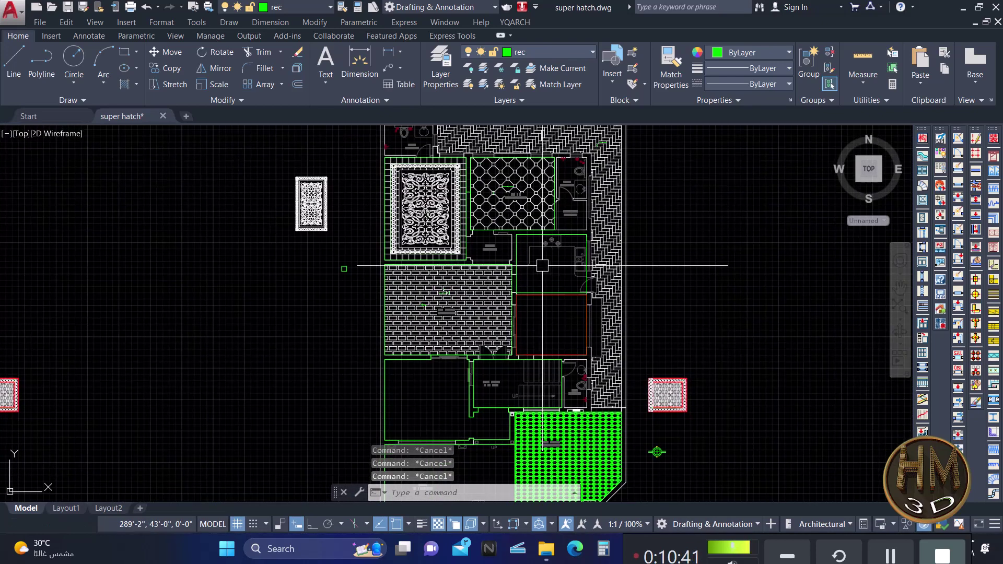
scroll(543, 277, "up", 2)
Fill the kitchen beside the lobby with the Db Rectangle1 octagon hatch, lengths 12 and 4.
type("TC")
key("Return")
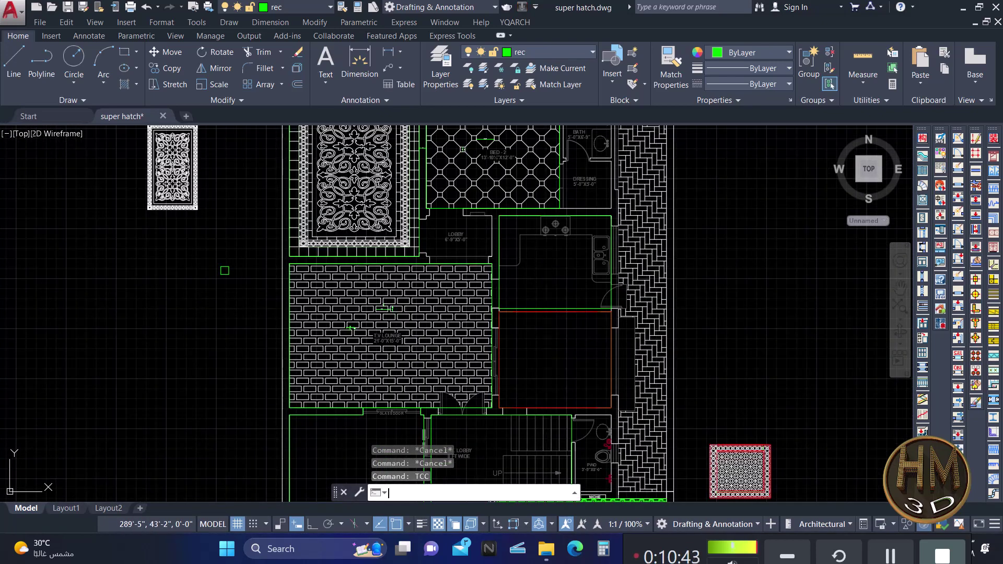
left_click(621, 151)
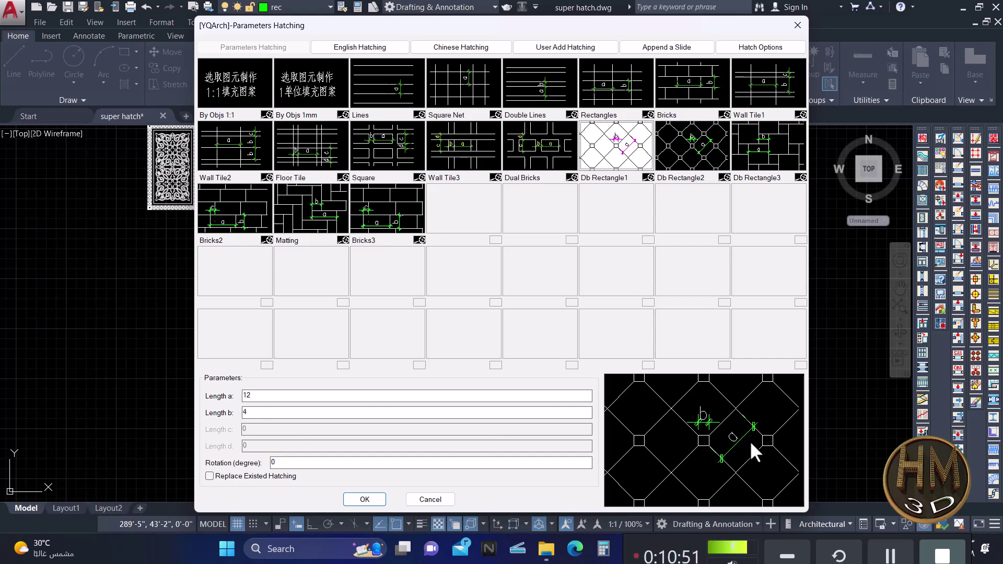
left_click(364, 499)
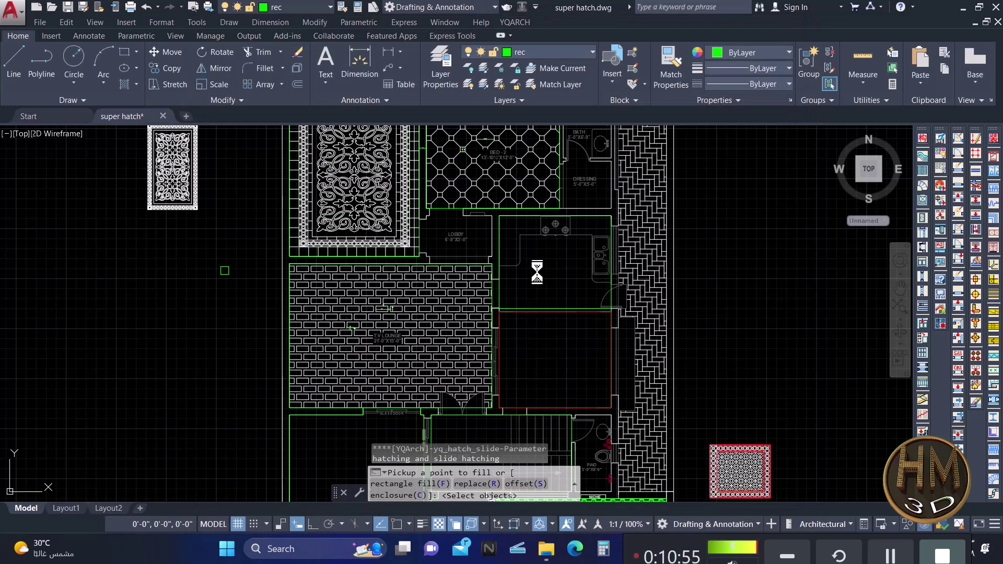
scroll(580, 267, "up", 3)
scroll(581, 267, "up", 2)
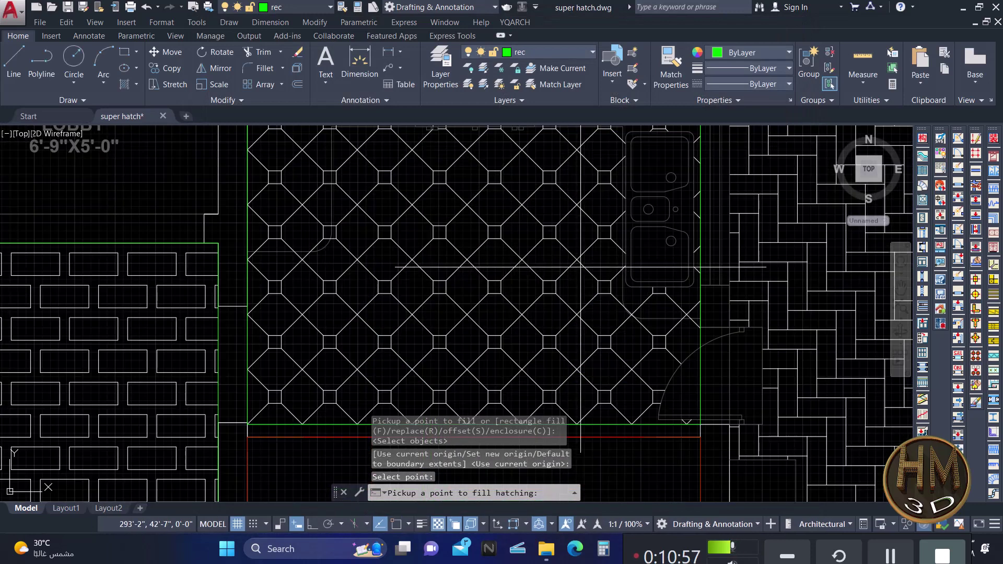
key("Escape")
key("Escape")
key("Escape")
scroll(489, 285, "up", 1)
scroll(492, 286, "down", 1)
Start a linear dimension across the octagon tiles, then cancel it.
type("DD")
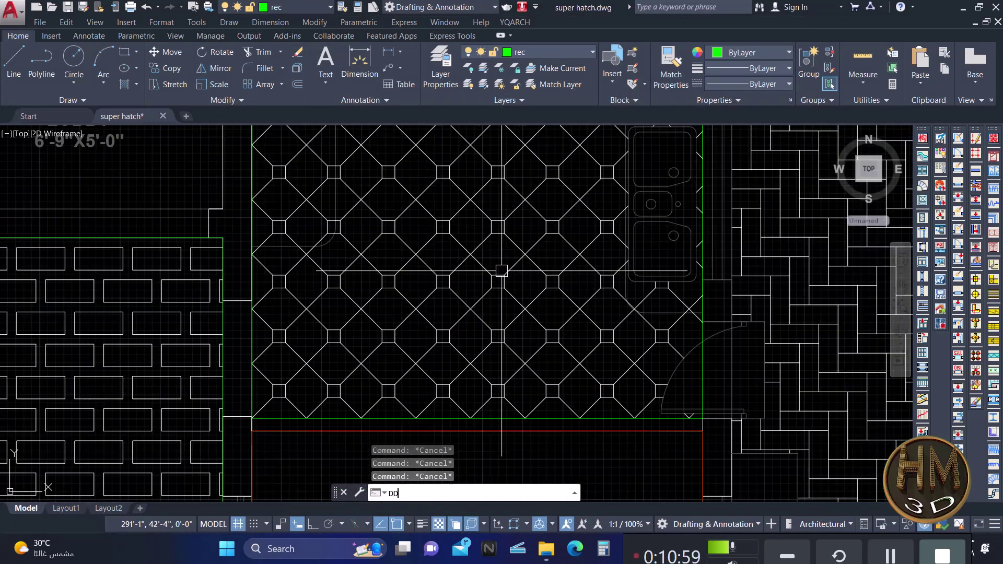
key("Return")
scroll(501, 270, "up", 4)
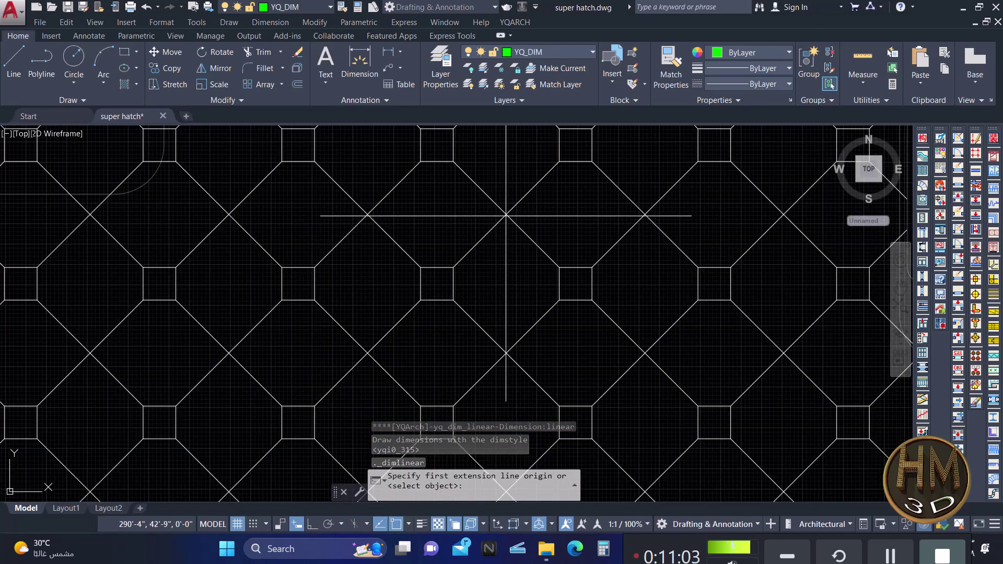
left_click(506, 215)
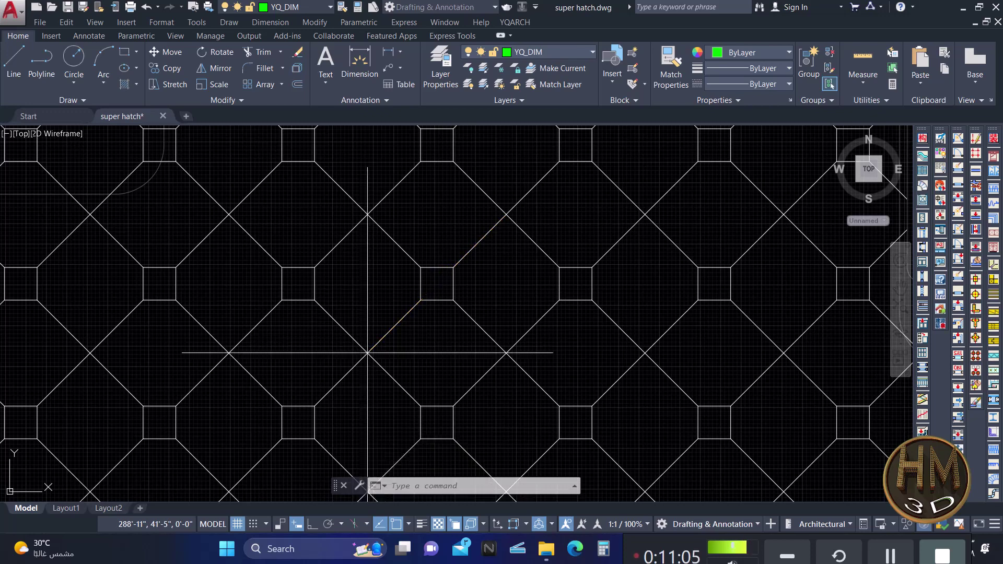
left_click(367, 352)
key("Escape")
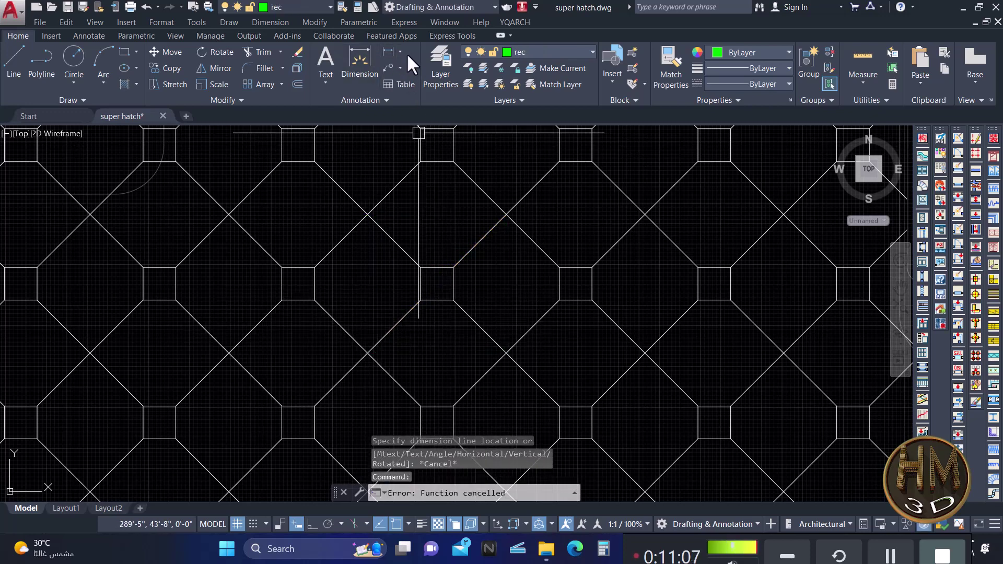
Add a 1'-11" aligned dimension along a diagonal octagon tile edge.
left_click(400, 51)
left_click(406, 96)
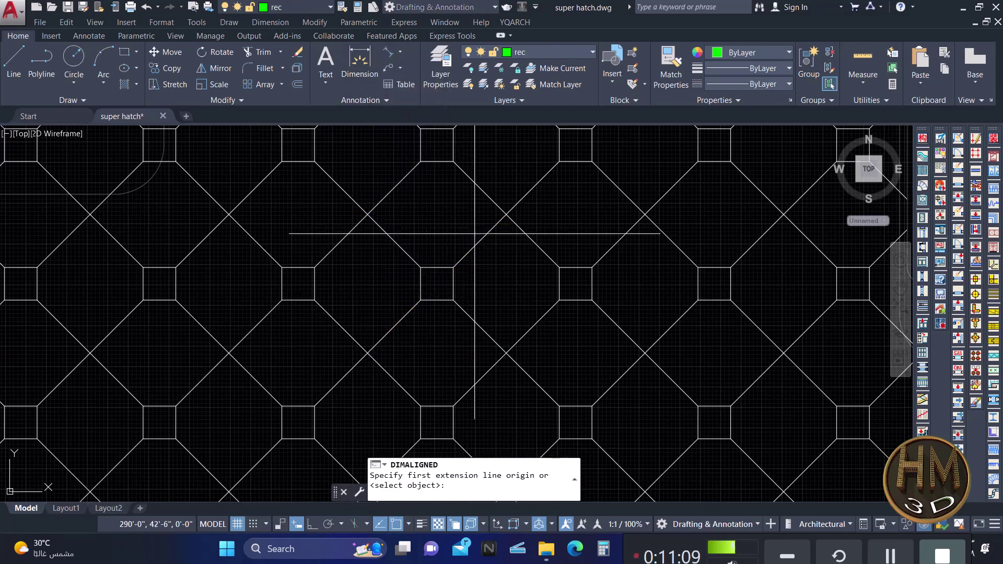
left_click(475, 191)
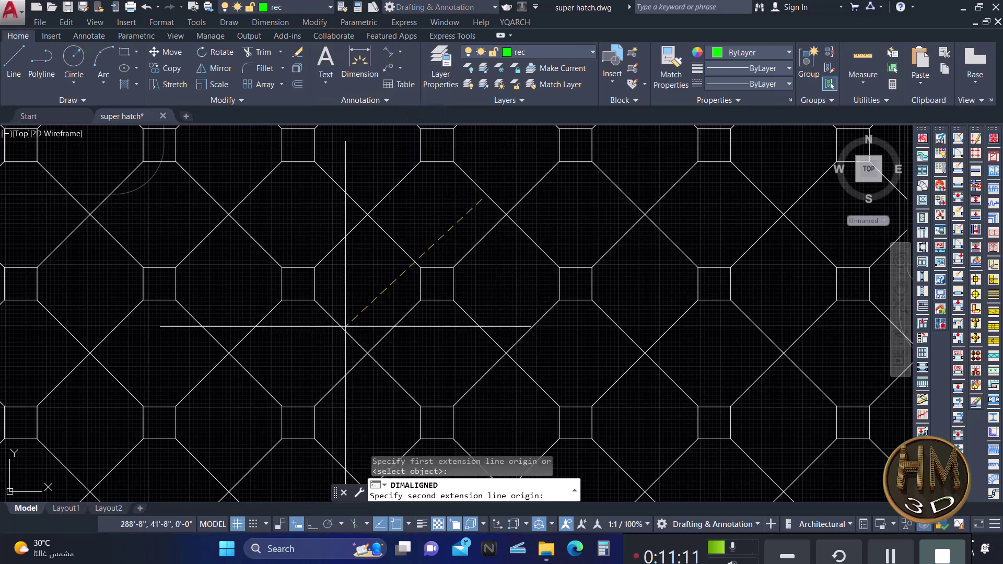
left_click(335, 319)
scroll(428, 240, "up", 5)
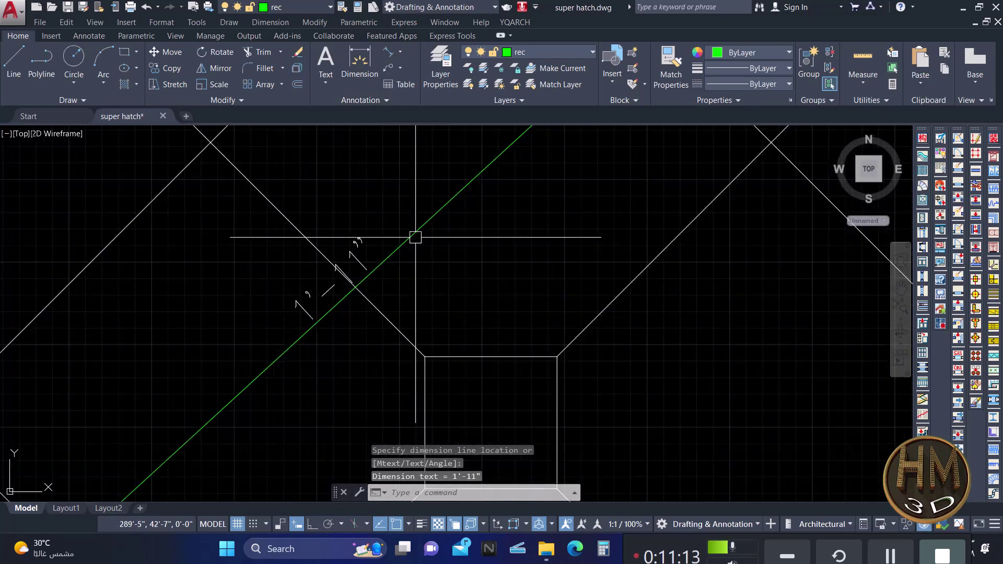
scroll(378, 258, "down", 3)
scroll(376, 263, "down", 2)
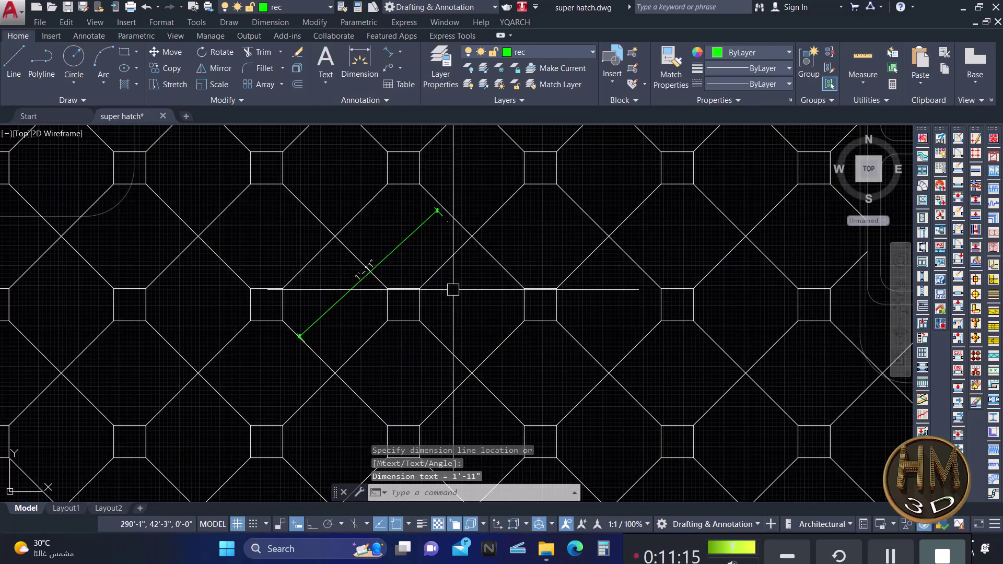
Add a 4" aligned dimension across a small square tile, then zoom out.
middle_click_drag(454, 287, 425, 273)
middle_click_drag(555, 313, 531, 301)
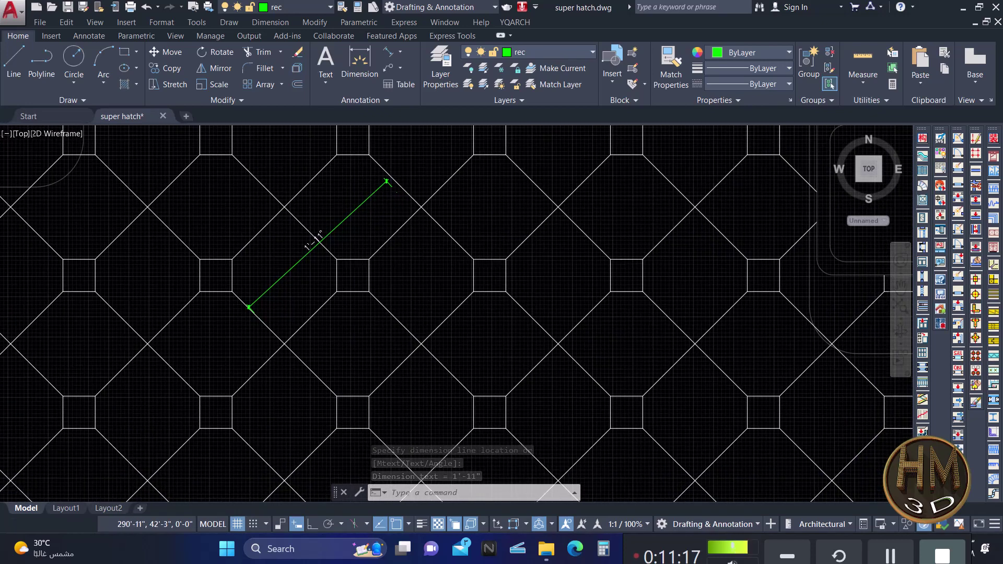
scroll(463, 288, "up", 4)
key("Return")
left_click(456, 294)
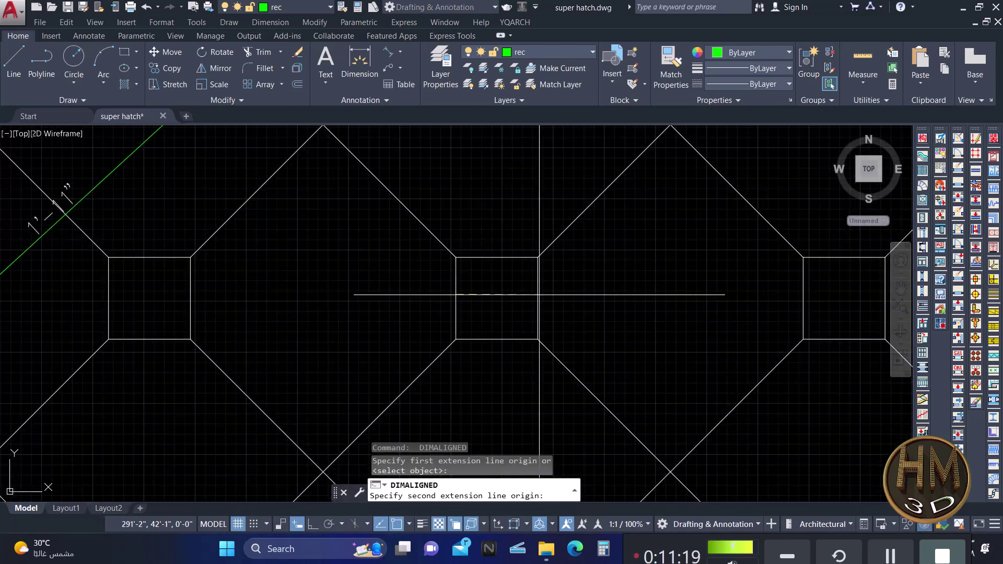
left_click(538, 298)
left_click(516, 303)
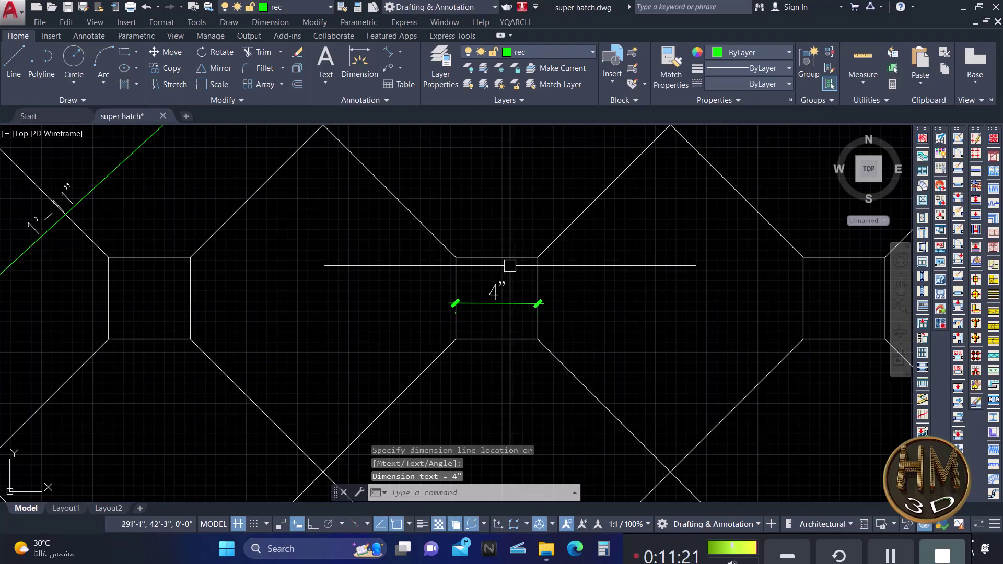
scroll(510, 265, "down", 5)
scroll(515, 268, "down", 3)
scroll(268, 324, "up", 6)
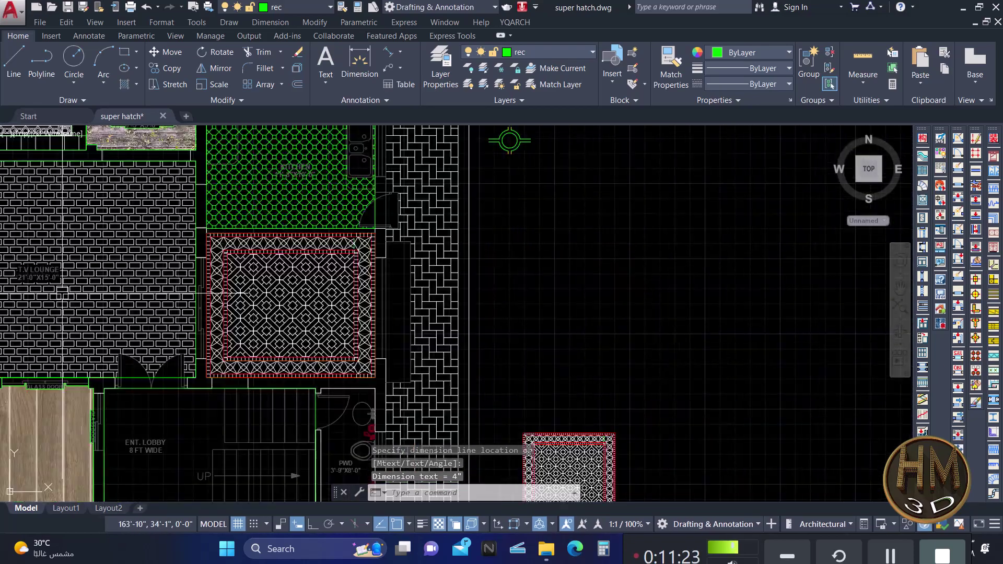
scroll(266, 291, "up", 2)
scroll(264, 291, "up", 2)
Bring the red-outlined room into view, abandoning a started rectangle command.
scroll(314, 314, "down", 4)
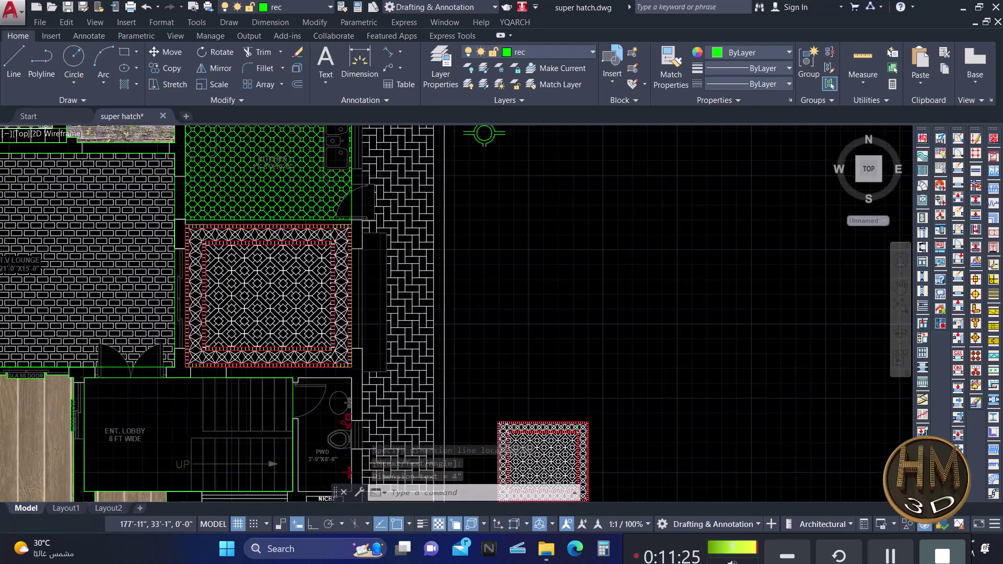
scroll(308, 310, "down", 2)
scroll(653, 318, "up", 3)
scroll(579, 272, "up", 2)
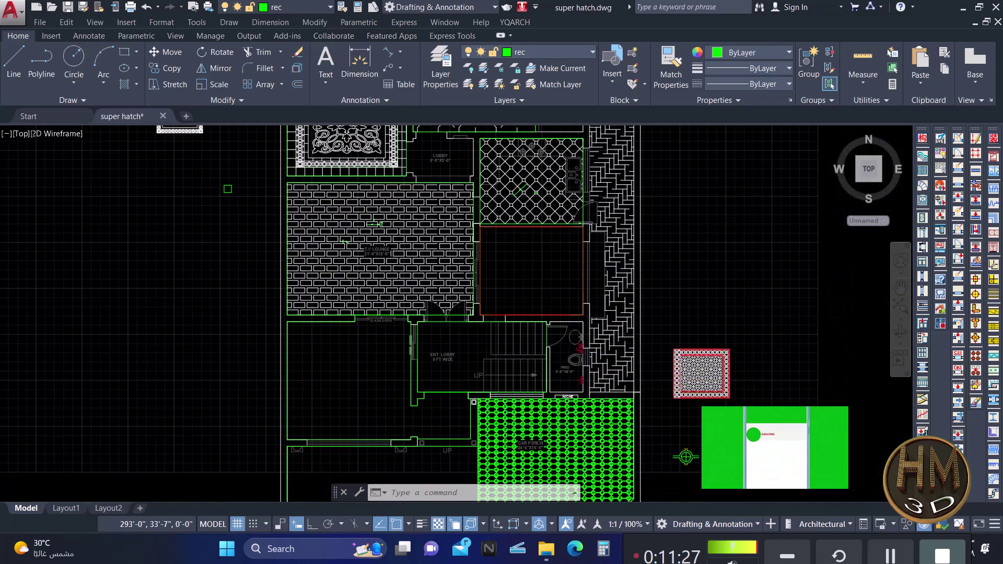
key("Escape")
key("Escape")
key("Escape")
scroll(579, 271, "up", 6)
scroll(575, 264, "down", 4)
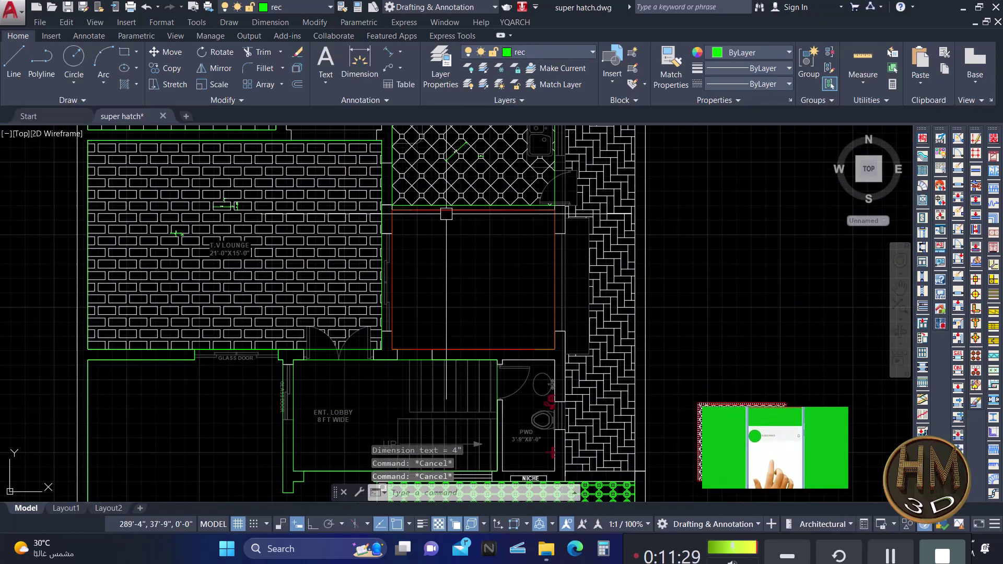
scroll(487, 265, "up", 4)
middle_click_drag(487, 265, 492, 252)
type("rec")
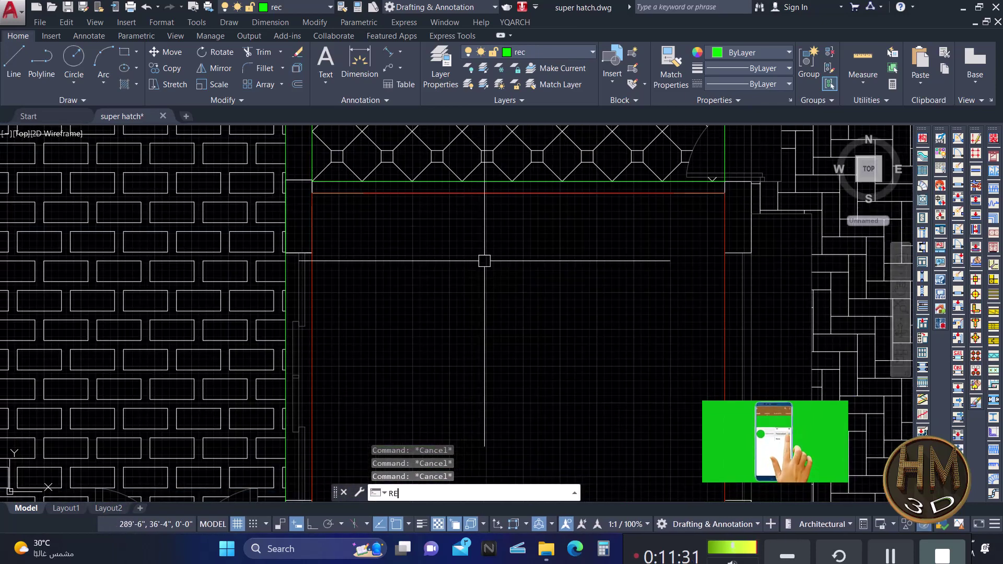
key("Return")
key("Escape")
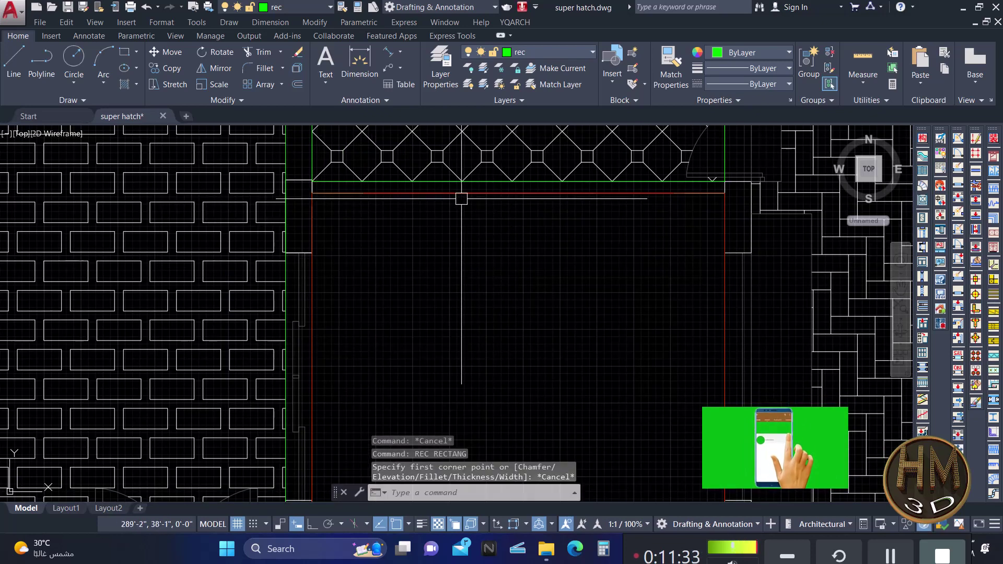
Stretch the red rectangle's top edge right to the room's corner.
left_click(445, 194)
left_click(673, 193)
left_click(673, 193)
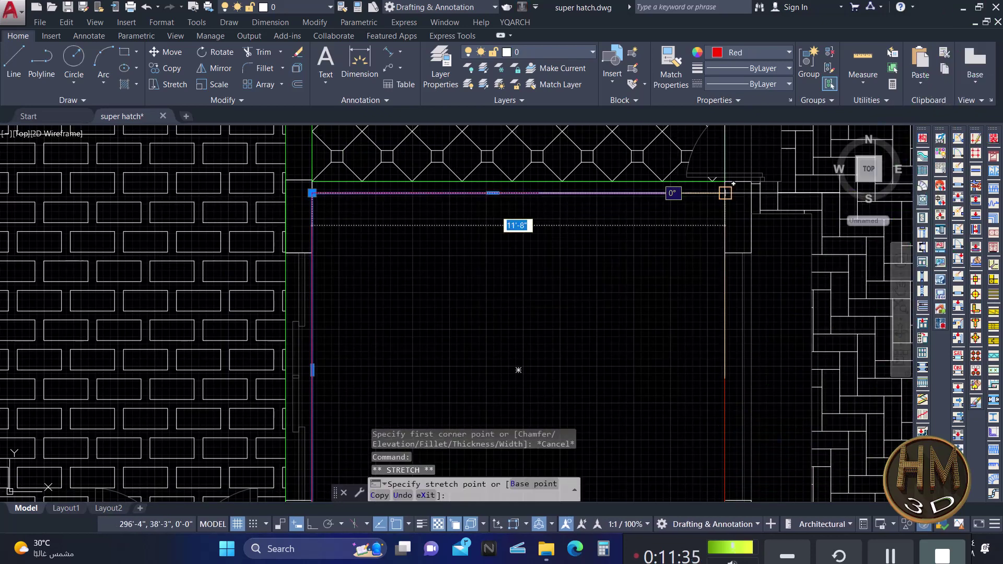
left_click(725, 193)
key("Escape")
key("Escape")
scroll(724, 193, "down", 3)
scroll(555, 314, "up", 3)
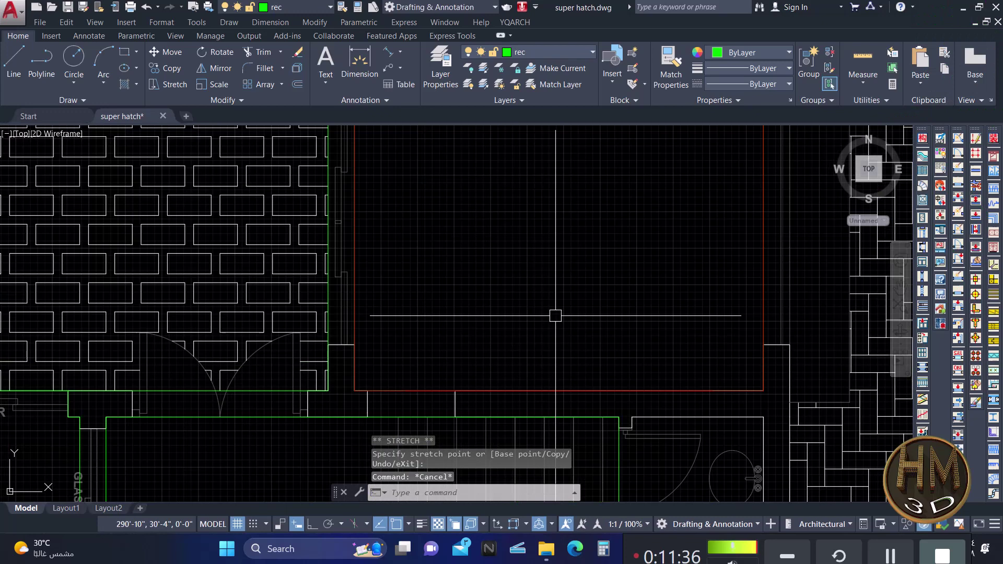
Grab the red outline's bottom edge endpoint, then cancel and view the whole room.
left_click(365, 390)
left_click(408, 415)
left_click(712, 390)
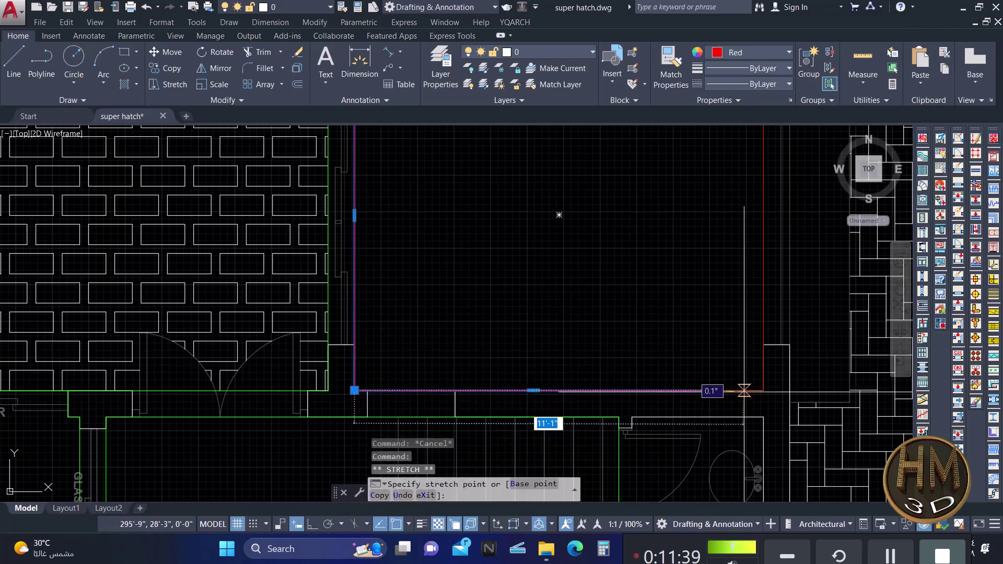
key("Escape")
scroll(620, 299, "down", 4)
mouse_move(620, 299)
middle_mouse_down()
mouse_move(531, 293)
mouse_move(500, 278)
middle_mouse_up()
key("Escape")
key("Escape")
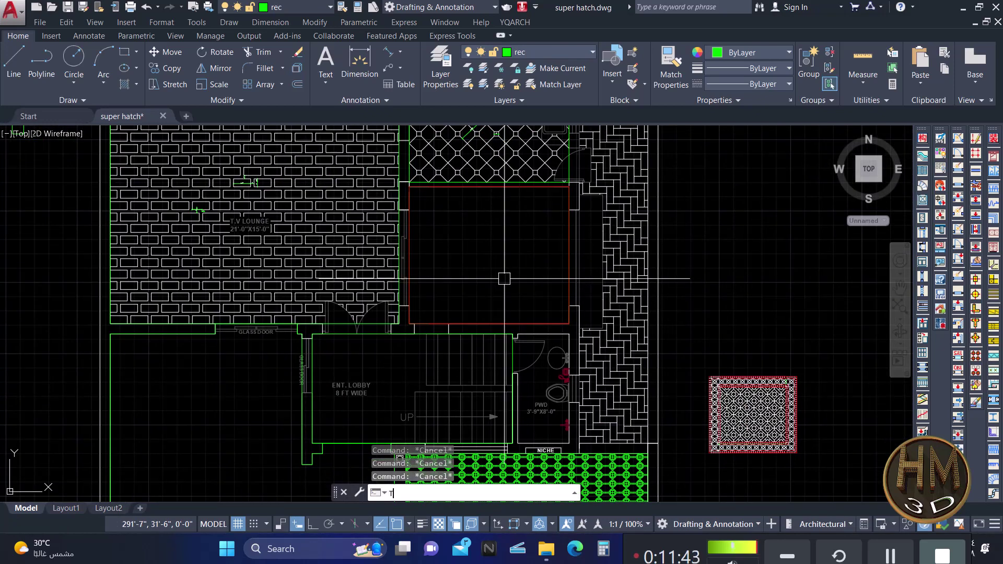
Make a first YQArch Rectangle transform (TF) attempt on the window-selected rug.
type("tf")
key("Return")
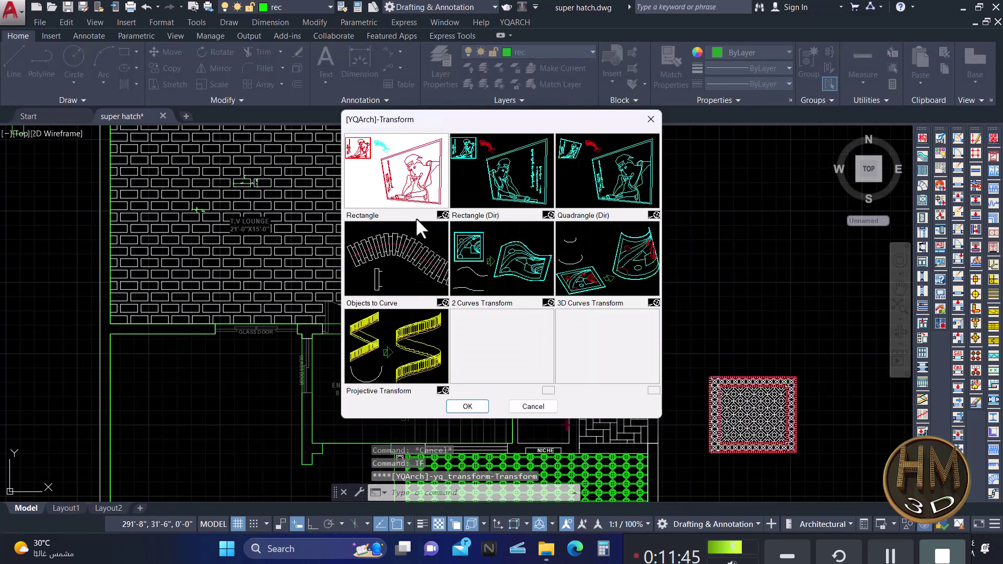
left_click(467, 406)
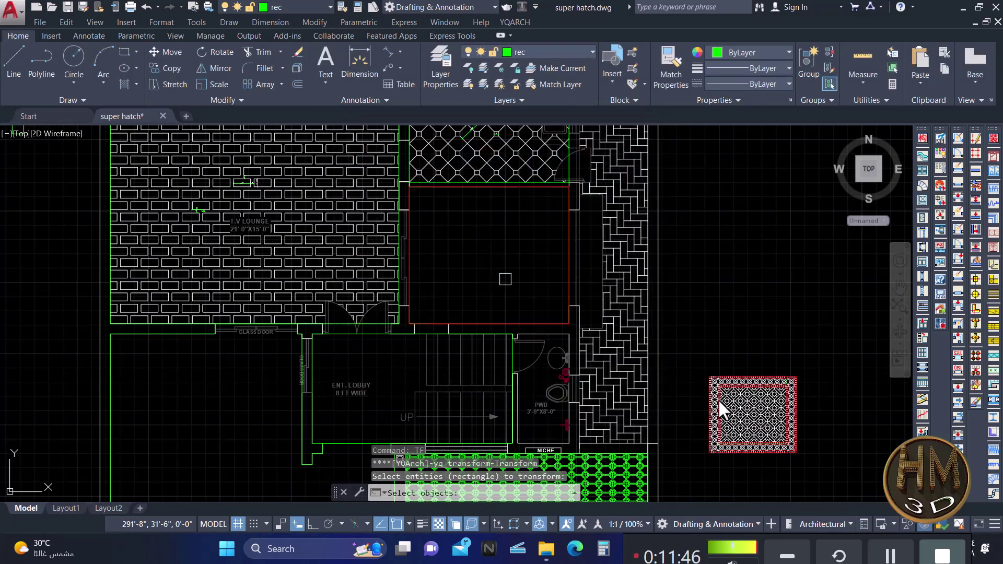
left_click(807, 375)
left_click(702, 459)
key("Return")
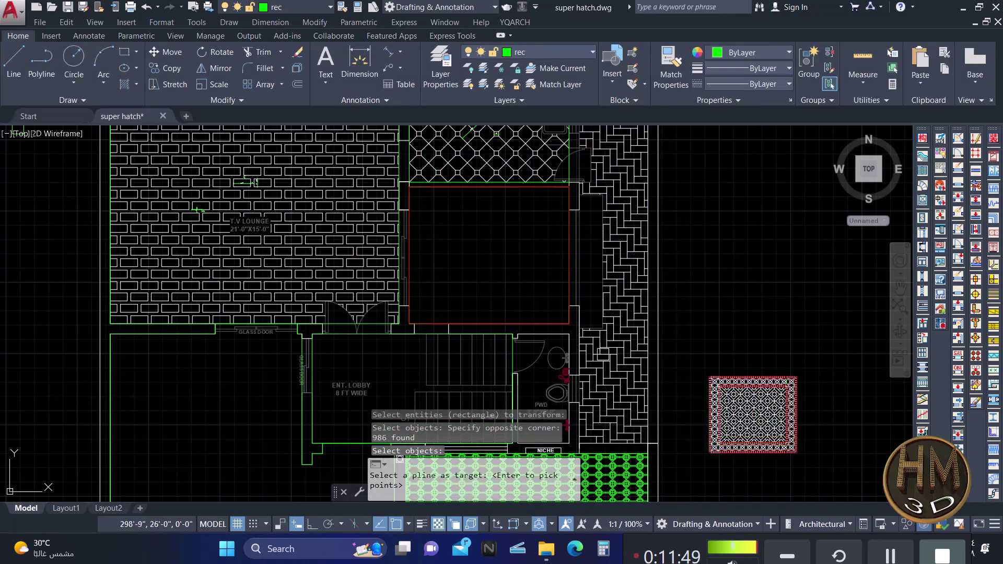
scroll(548, 316, "up", 2)
key("Return")
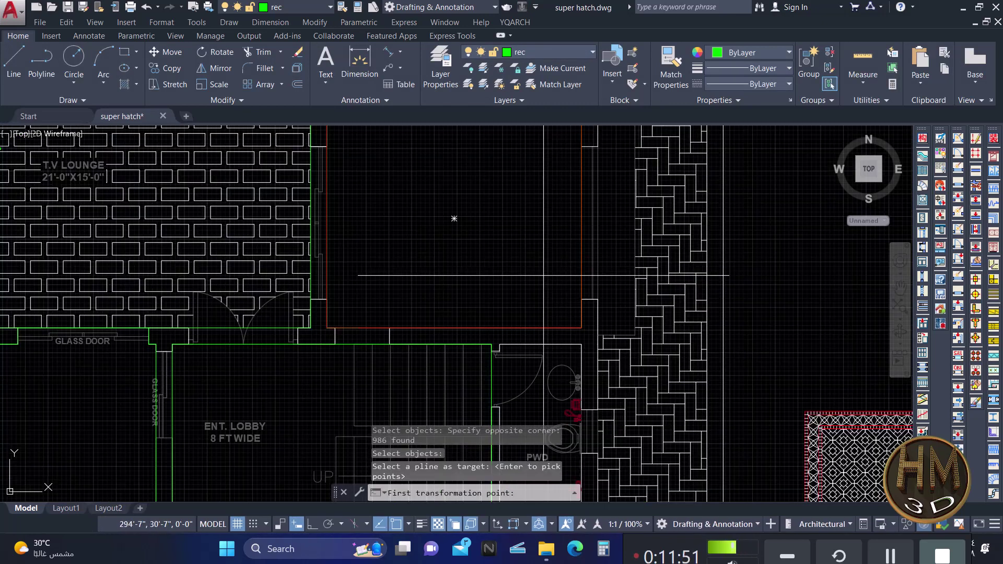
left_click(543, 274)
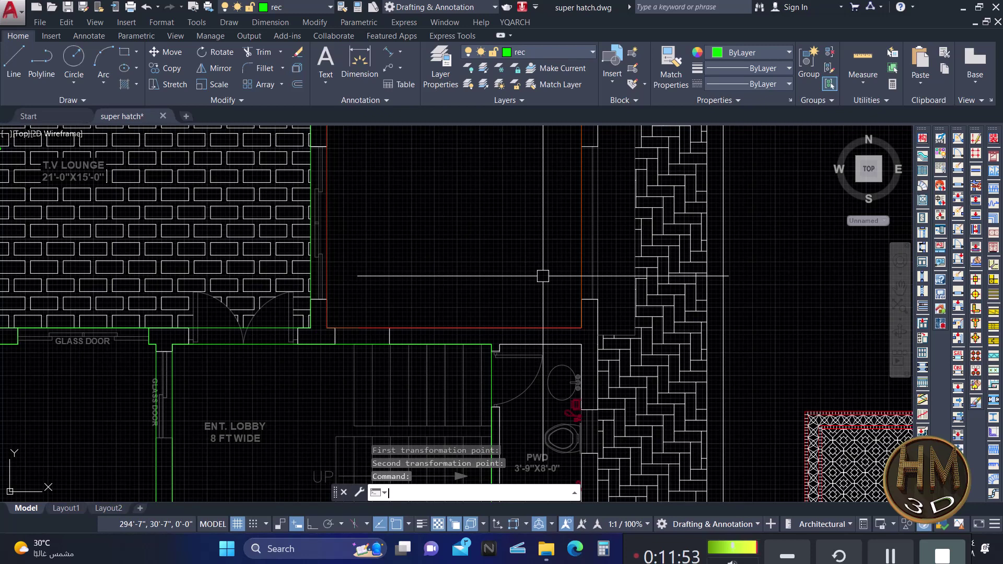
Rerun the Rectangle transform, fitting the window-selected rug to the red polyline rectangle.
type("TF")
key("Return")
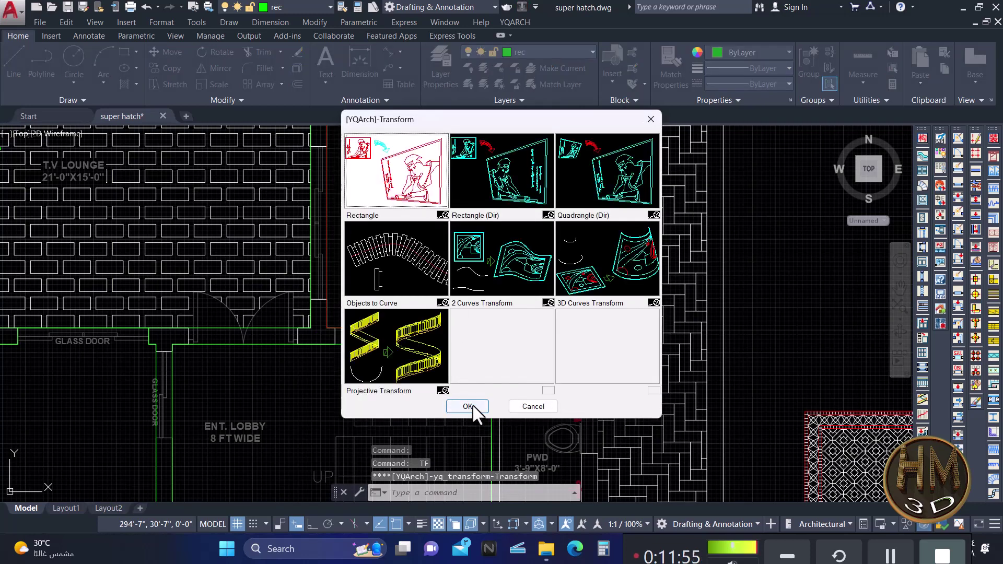
left_click(473, 406)
scroll(705, 363, "down", 4)
left_click(821, 364)
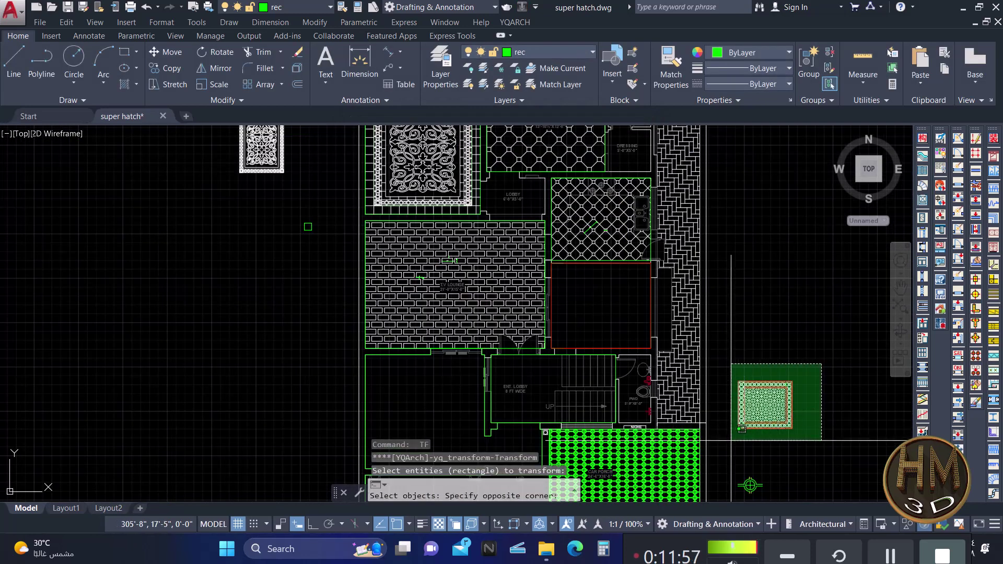
left_click(730, 440)
key("Return")
scroll(645, 317, "up", 4)
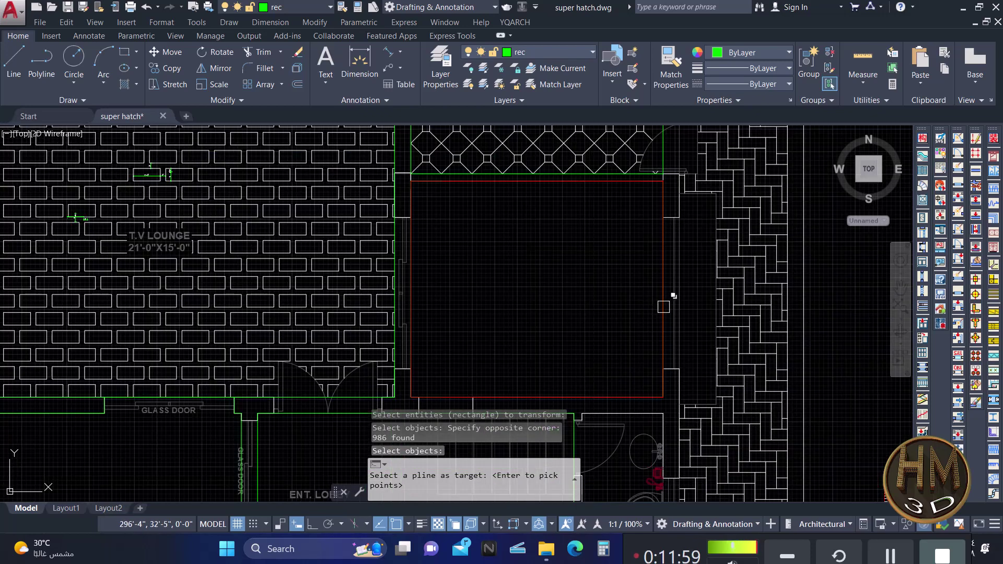
left_click(663, 307)
left_click(719, 355)
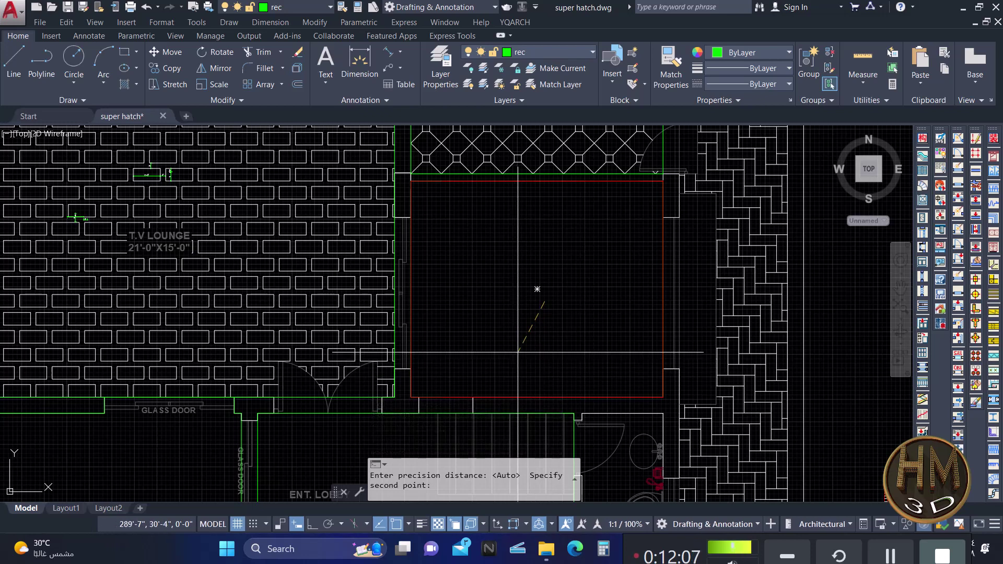
key("Escape")
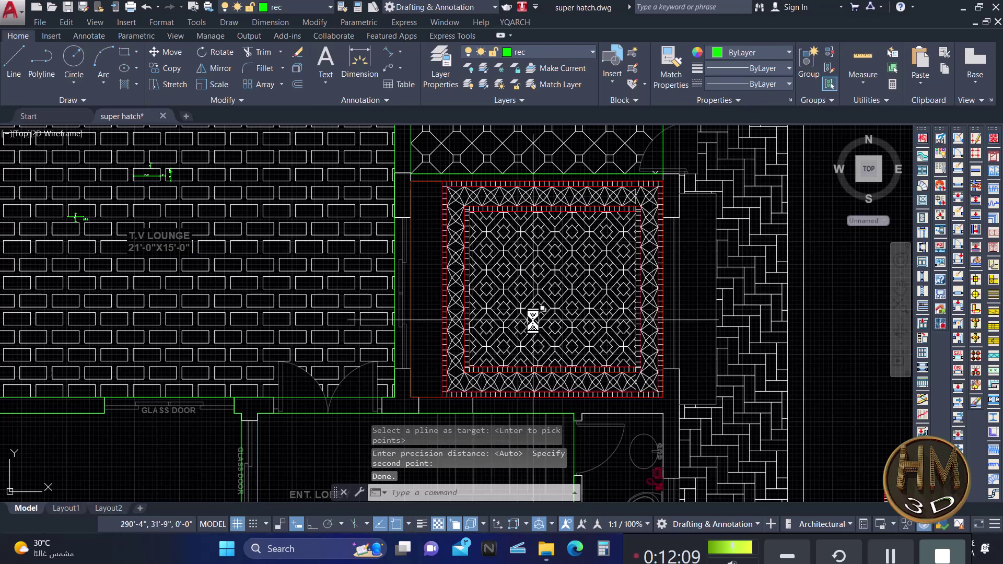
Select the rug's red outline, grab its left-edge grip, then cancel the stretch.
scroll(501, 303, "up", 2)
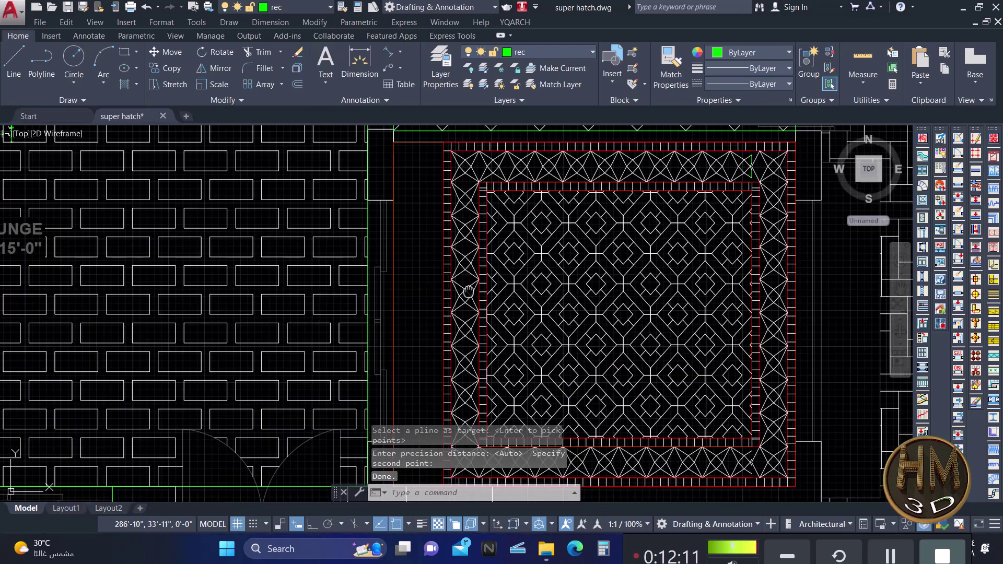
scroll(433, 196, "up", 3)
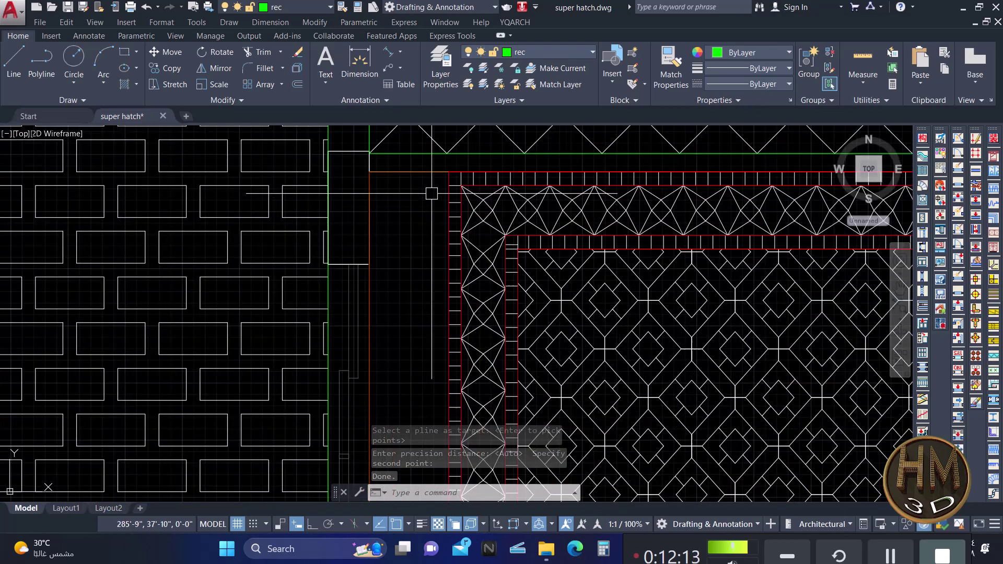
scroll(434, 196, "up", 2)
left_click(583, 179)
scroll(627, 162, "up", 4)
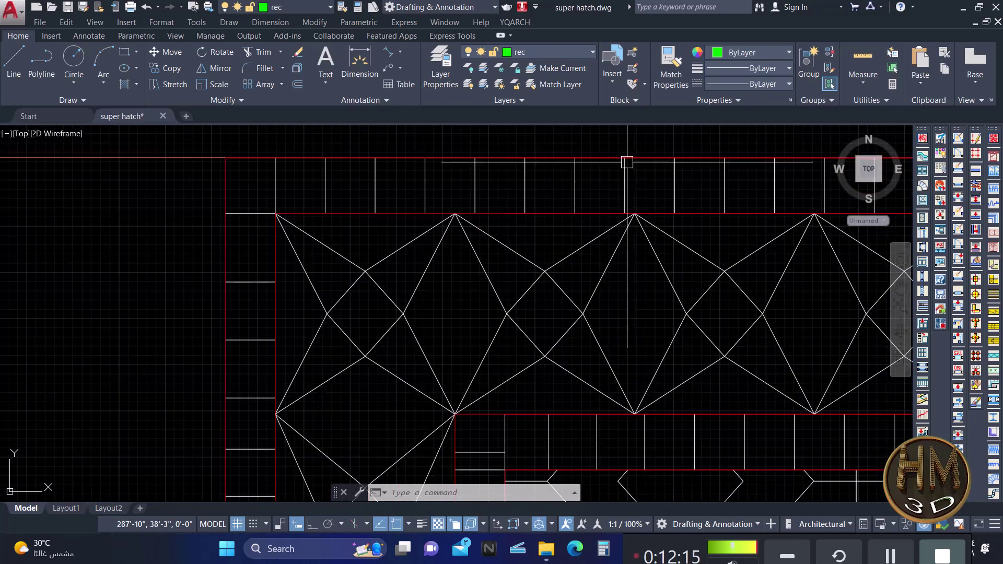
left_click(607, 159)
scroll(564, 193, "down", 5)
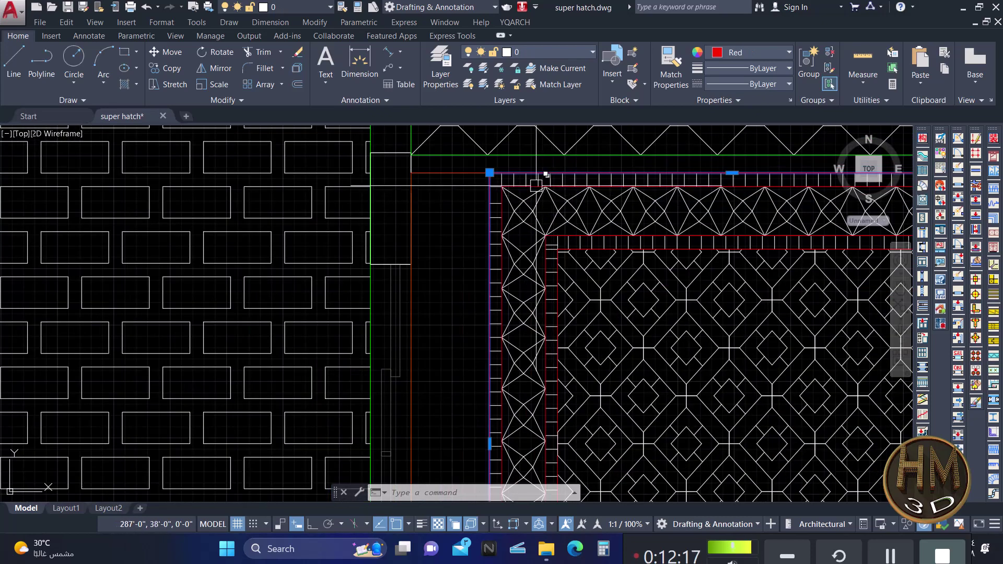
scroll(459, 172, "up", 1)
scroll(459, 168, "down", 1)
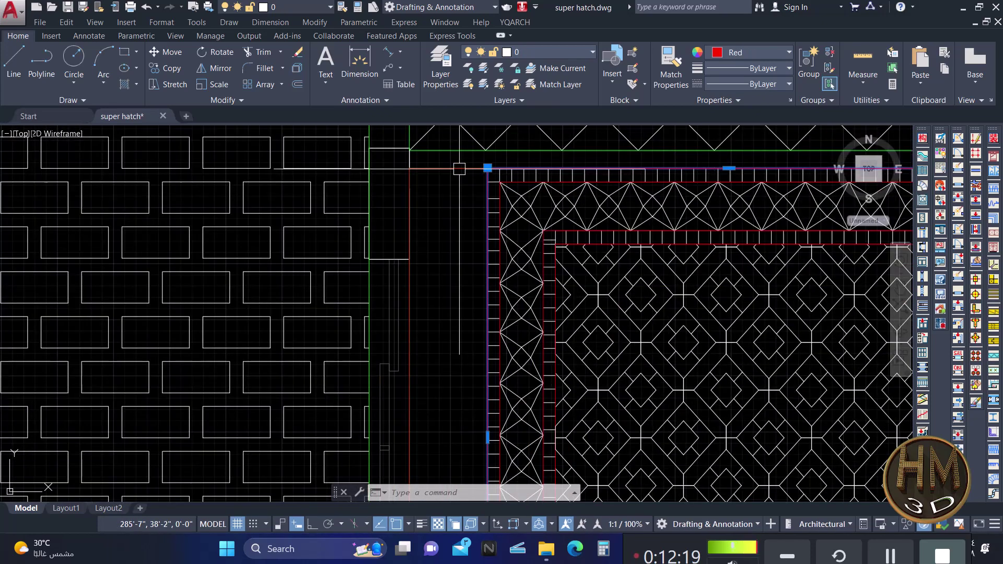
scroll(460, 169, "down", 2)
left_click(477, 337)
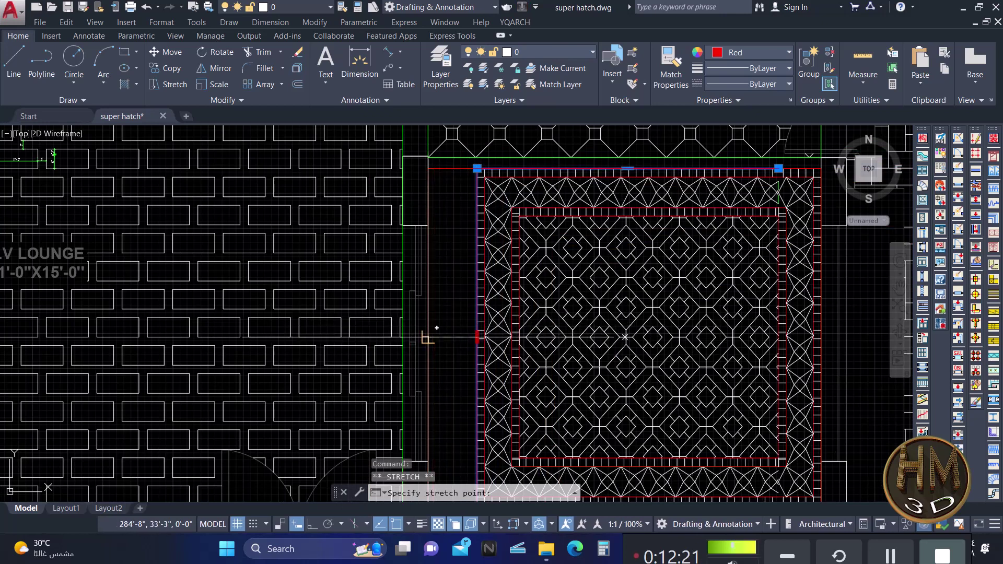
key("Escape")
Undo the rug placement with U.
scroll(483, 204, "up", 3)
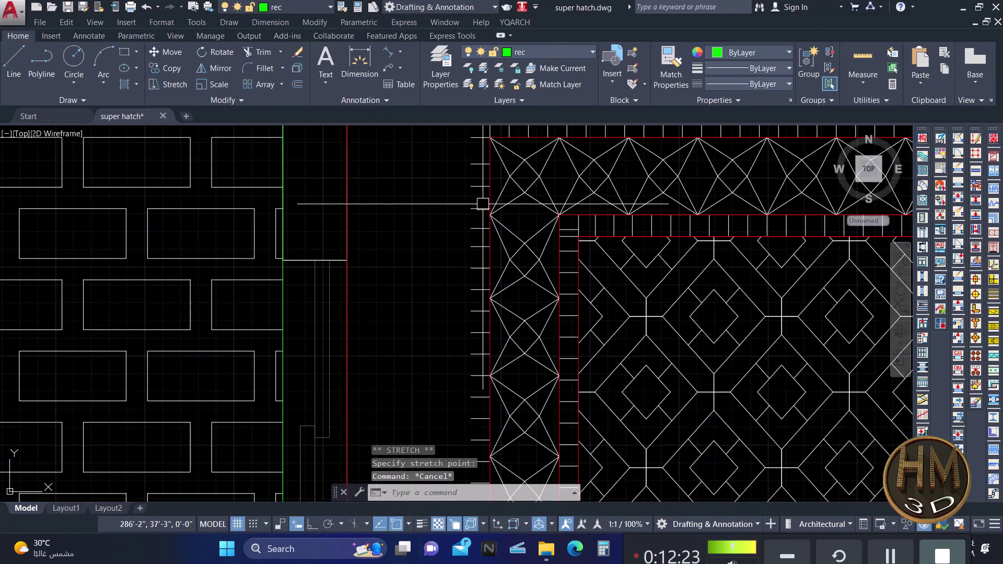
left_click(526, 268)
key("Escape")
scroll(488, 257, "down", 5)
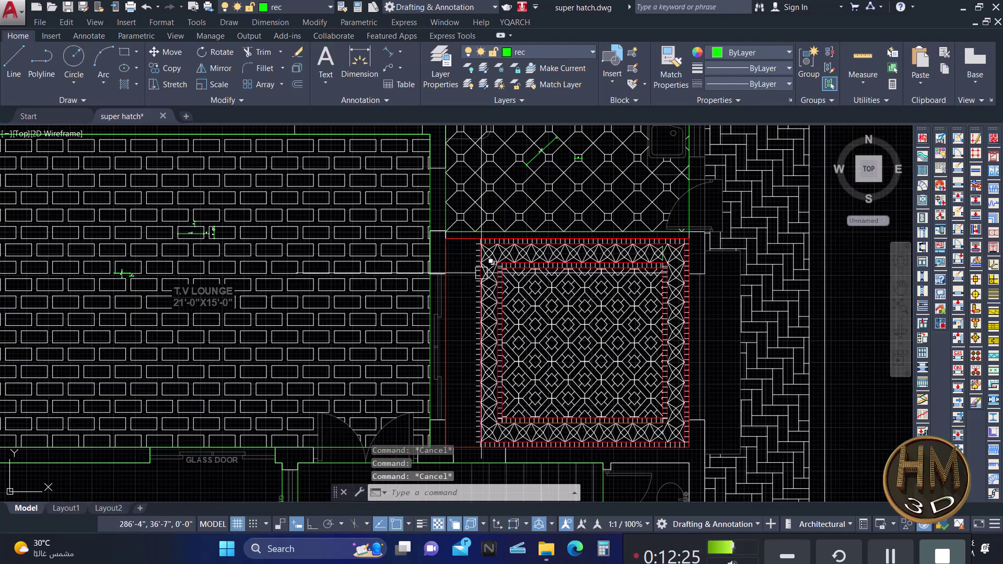
scroll(488, 258, "up", 2)
scroll(467, 246, "up", 2)
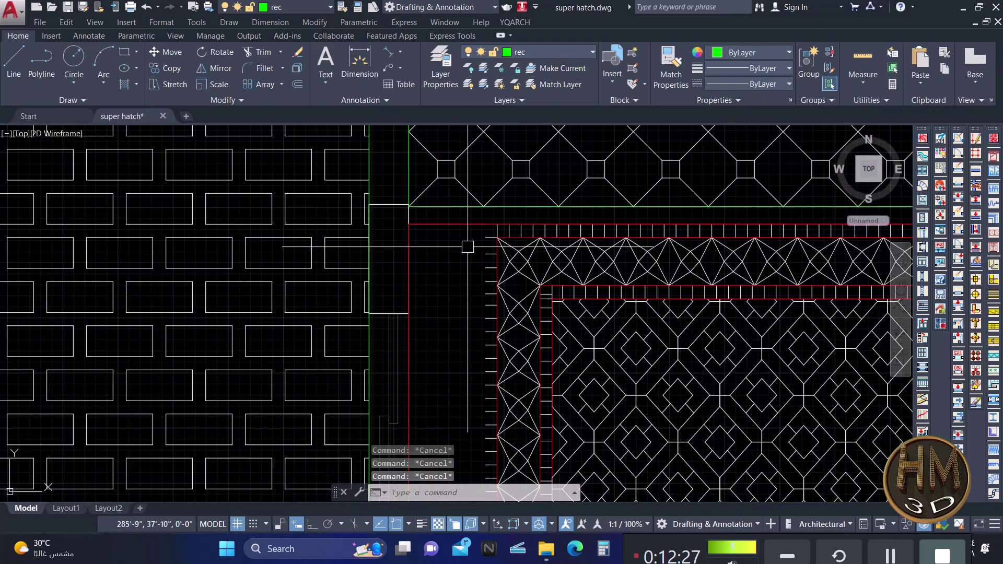
type("u")
key("Return")
key("Return")
key("Return")
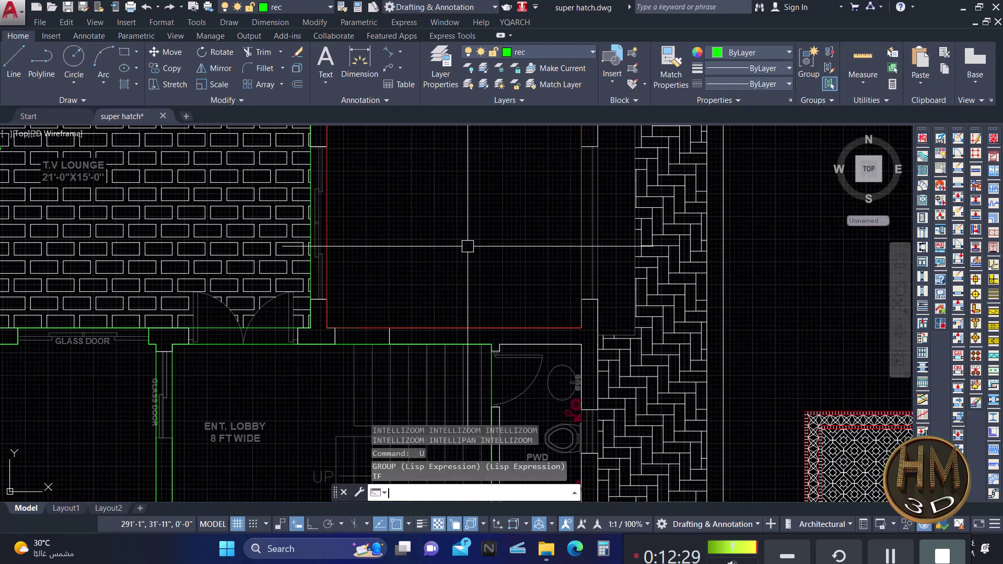
Cycle through the overlapping outlines at the room's top edge to find the red polyline.
left_click(586, 238)
left_click(621, 285)
scroll(504, 332, "down", 1)
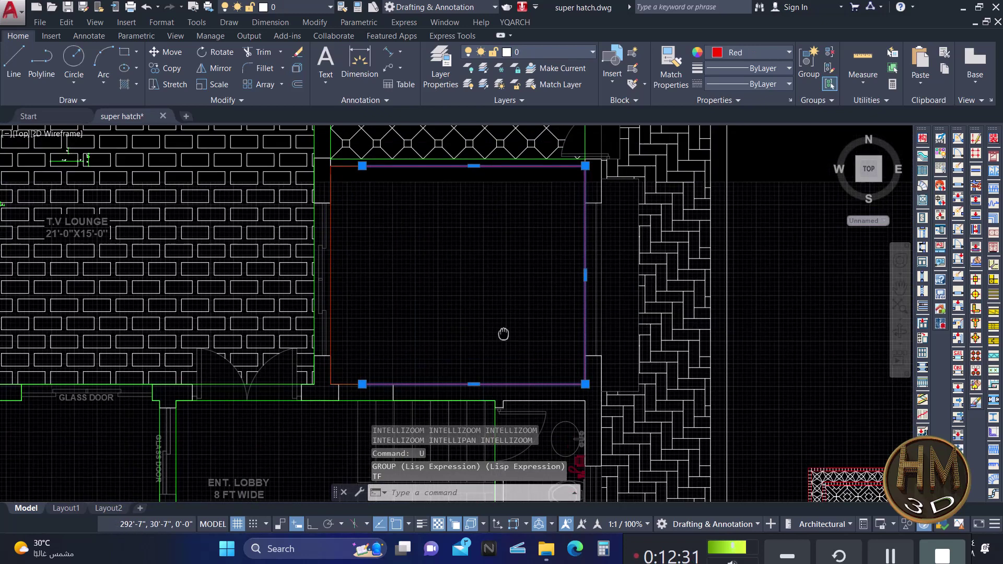
scroll(502, 337, "up", 1)
type("e")
key("Return")
left_click(407, 171)
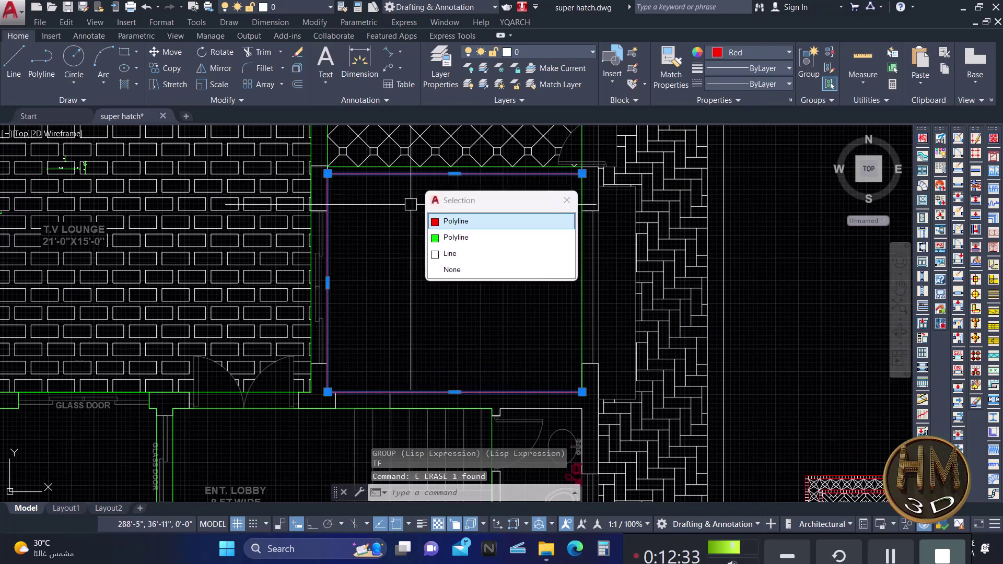
left_click(416, 161)
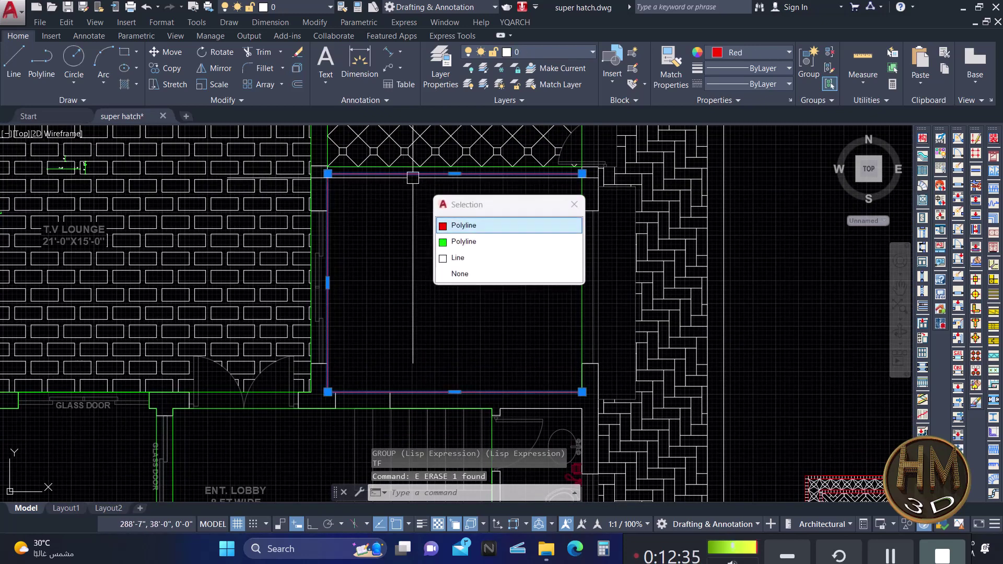
left_click(548, 241)
key("Escape")
key("Escape")
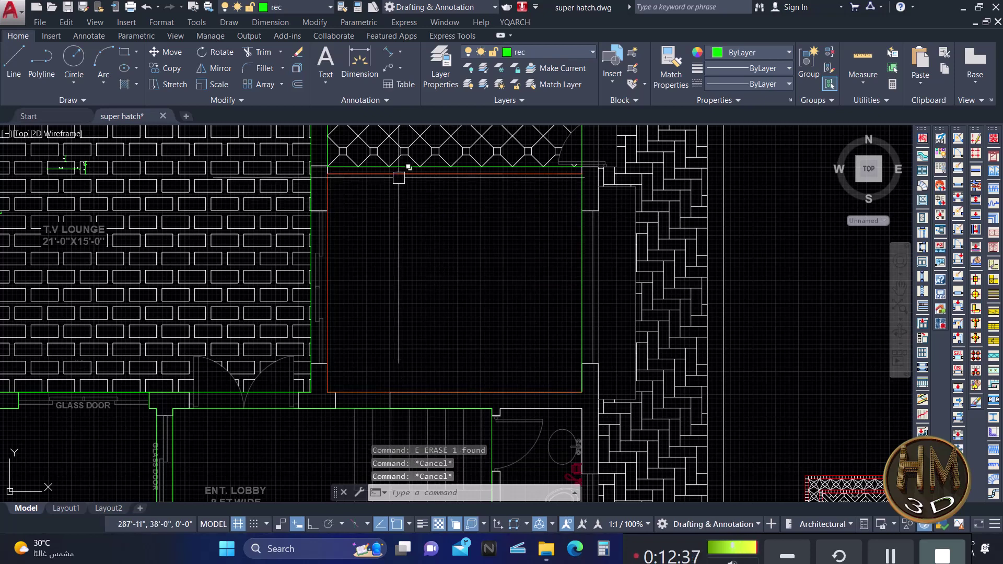
Erase the red rectangle outline and confirm only the green boundary remains.
left_click(408, 166)
type("E")
key("Return")
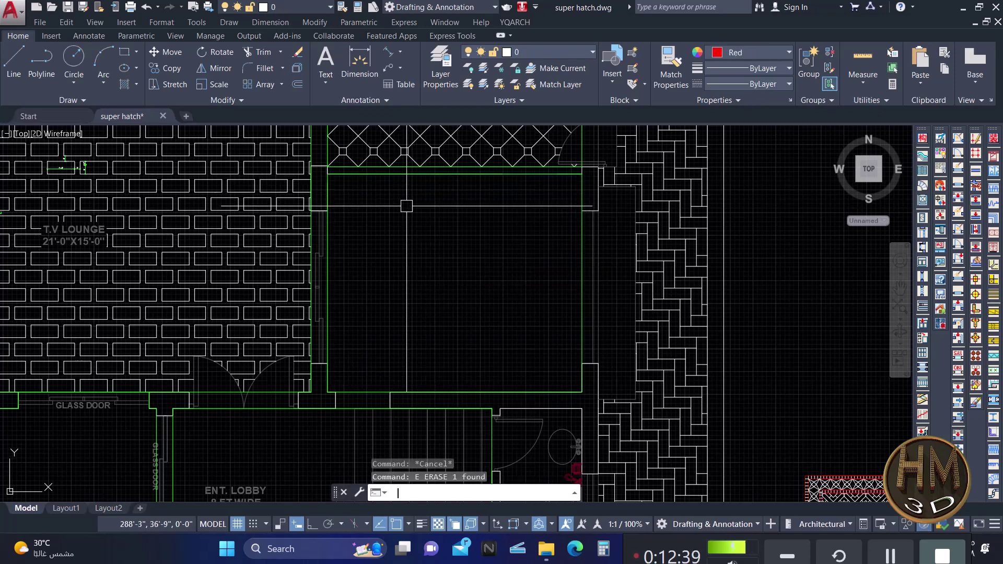
key("Escape")
left_click(403, 173)
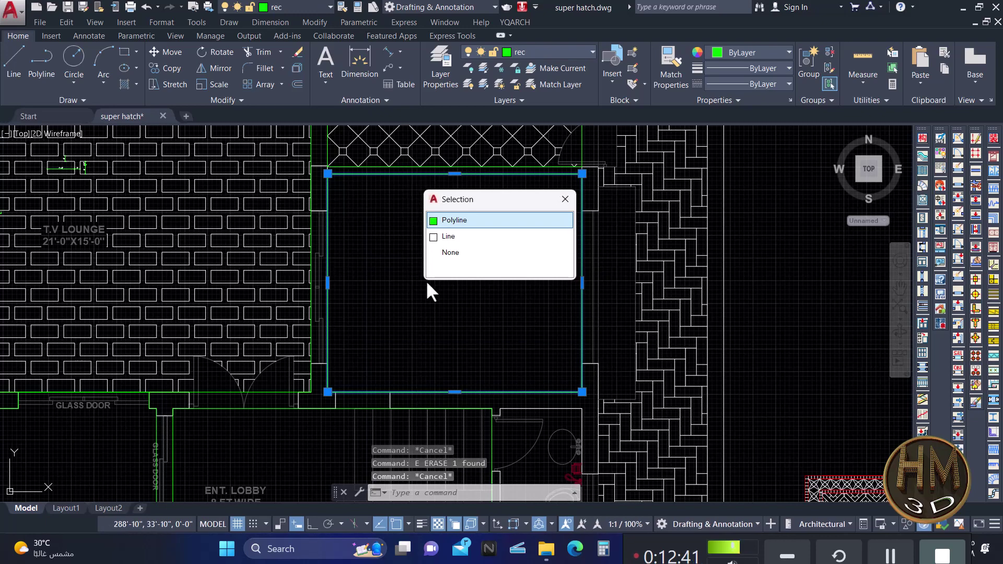
key("Escape")
scroll(395, 225, "down", 4)
middle_click_drag(528, 271, 535, 265)
Start a TF Rectangle transform with the sample rug selected as the source.
type("TF")
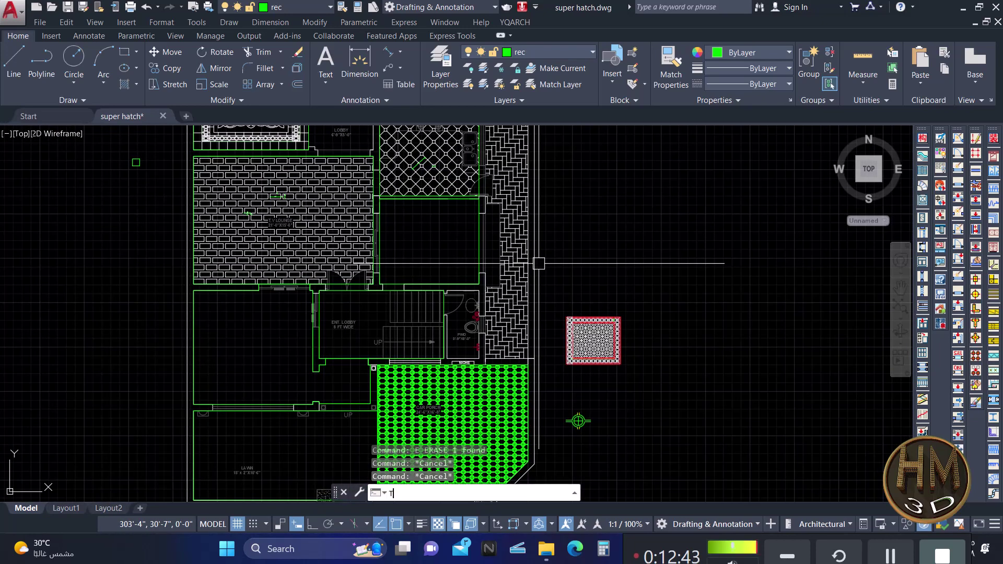
key("Return")
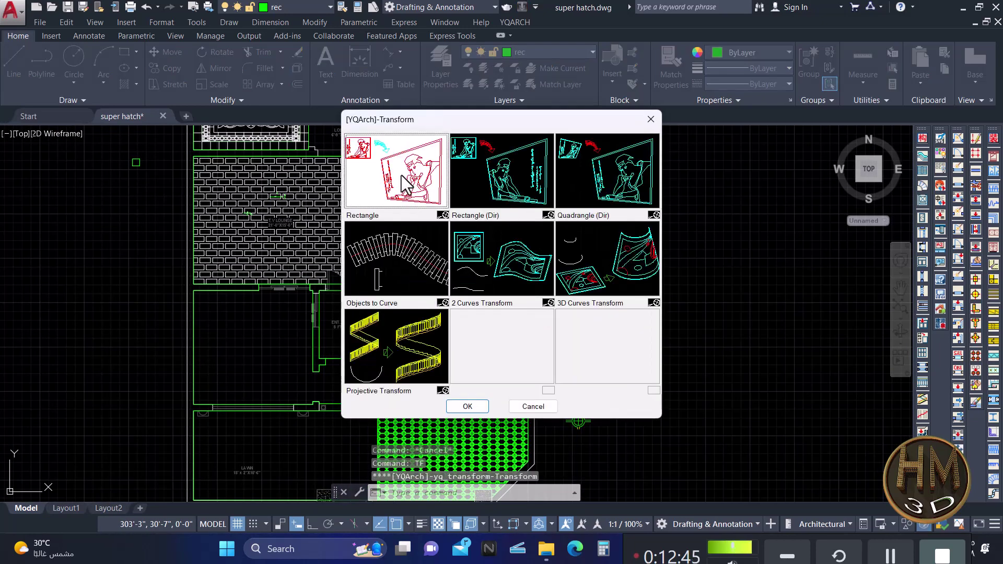
left_click(461, 410)
left_click(627, 295)
left_click(553, 361)
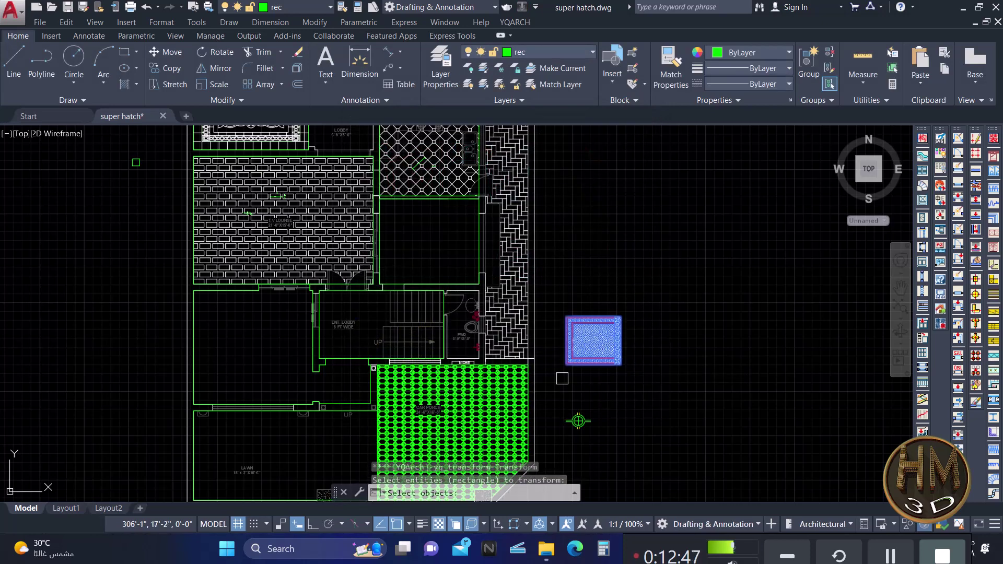
key("Return")
scroll(487, 244, "up", 4)
key("Return")
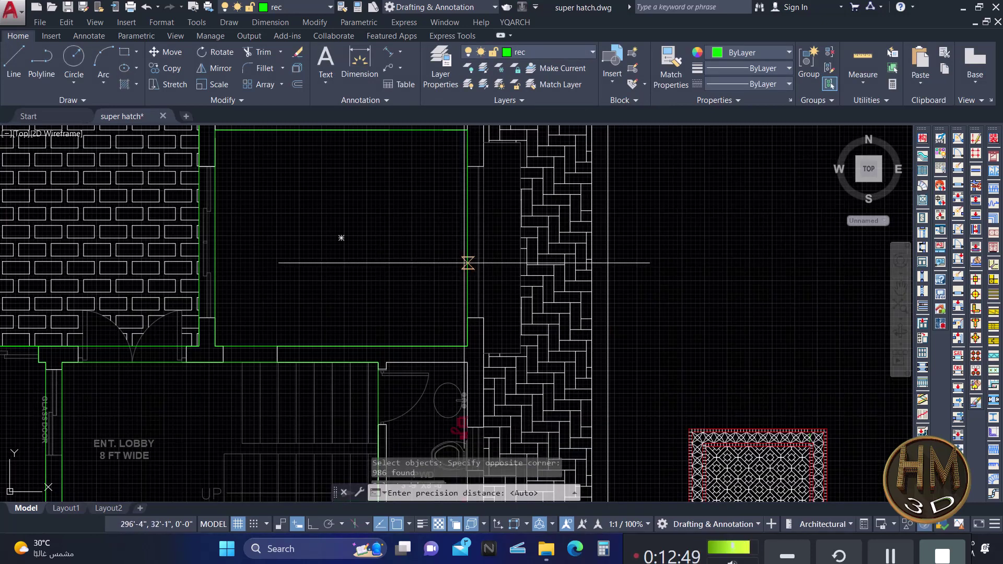
Pick the room's two corners so the rug copy fills it, then review.
left_click(342, 238)
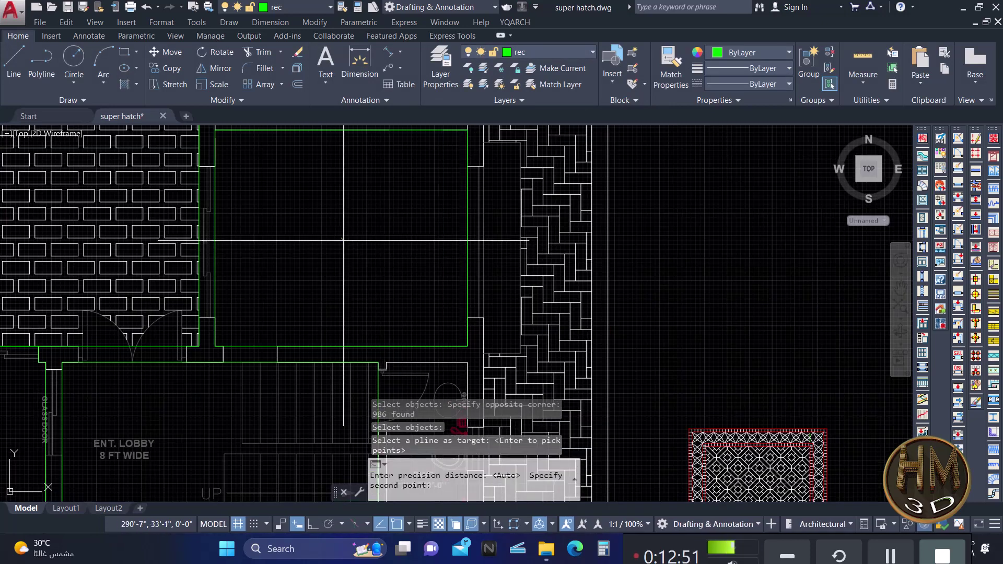
left_click(341, 240)
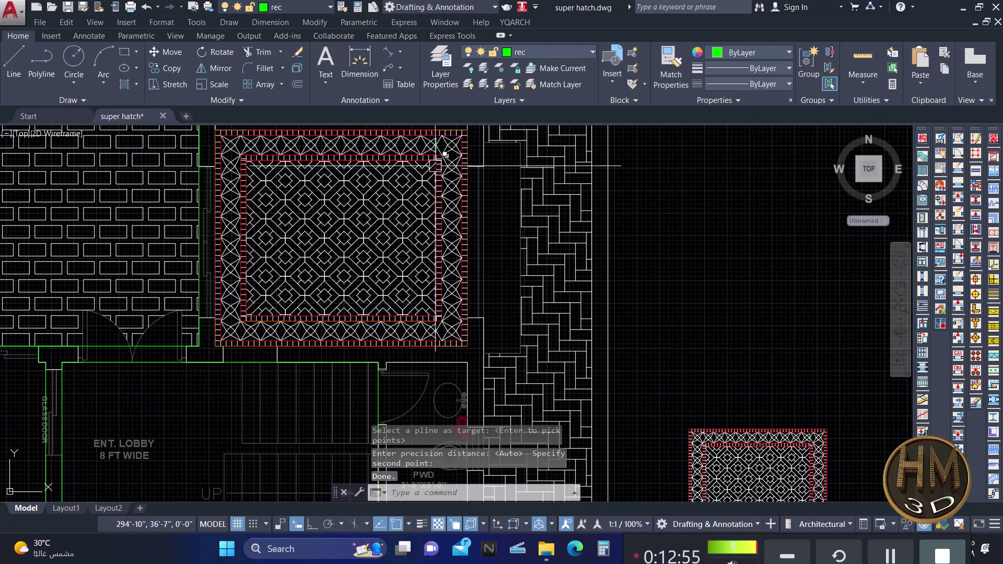
scroll(668, 282, "down", 5)
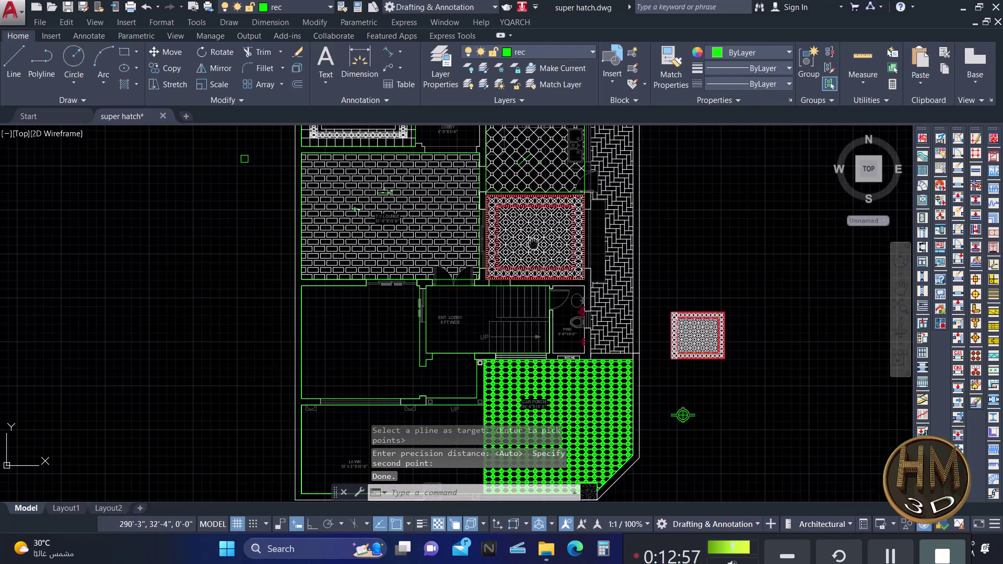
scroll(522, 224, "down", 3)
scroll(105, 266, "up", 2)
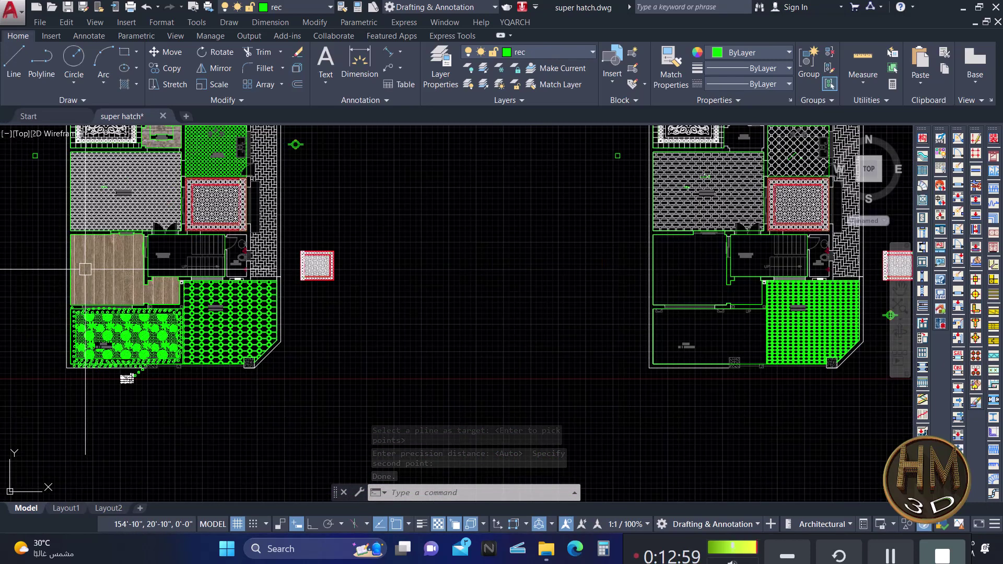
scroll(166, 269, "up", 4)
scroll(209, 274, "down", 1)
Cancel a stray selection and pan to centre the lower rooms.
scroll(208, 262, "up", 4)
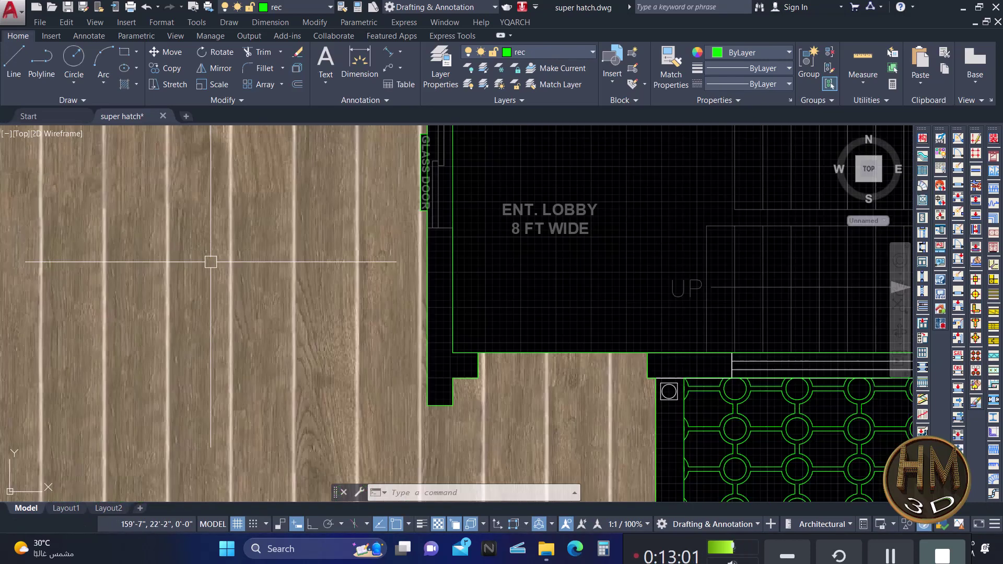
scroll(248, 259, "down", 5)
left_click(246, 254)
scroll(233, 264, "down", 3)
key("Escape")
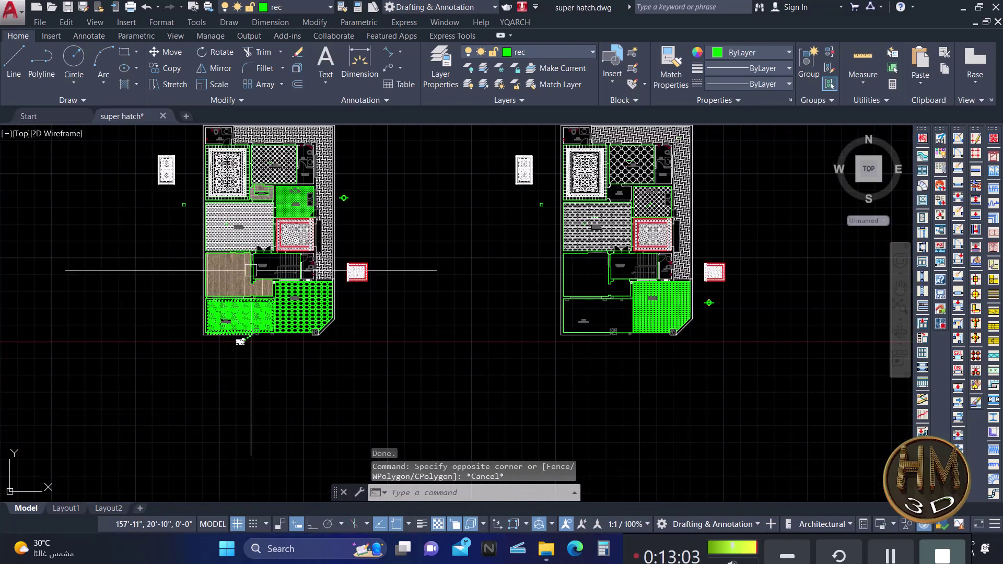
key("Escape")
key("Escape")
scroll(570, 273, "up", 4)
middle_click_drag(570, 272, 467, 280)
Start SuperHatch with an Image pattern and choose the wood texture MATERIALS (1).jpg.
type("s")
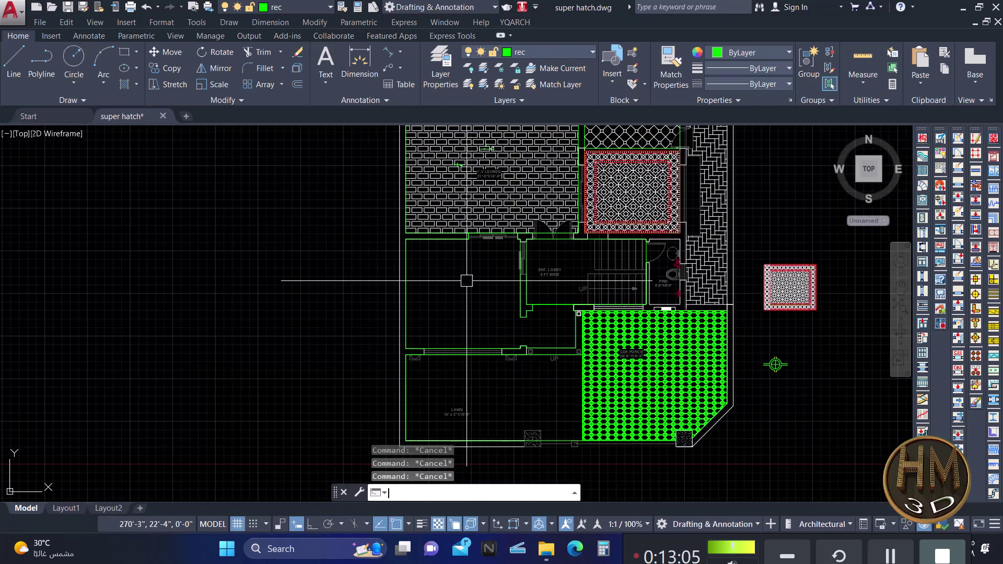
type("up")
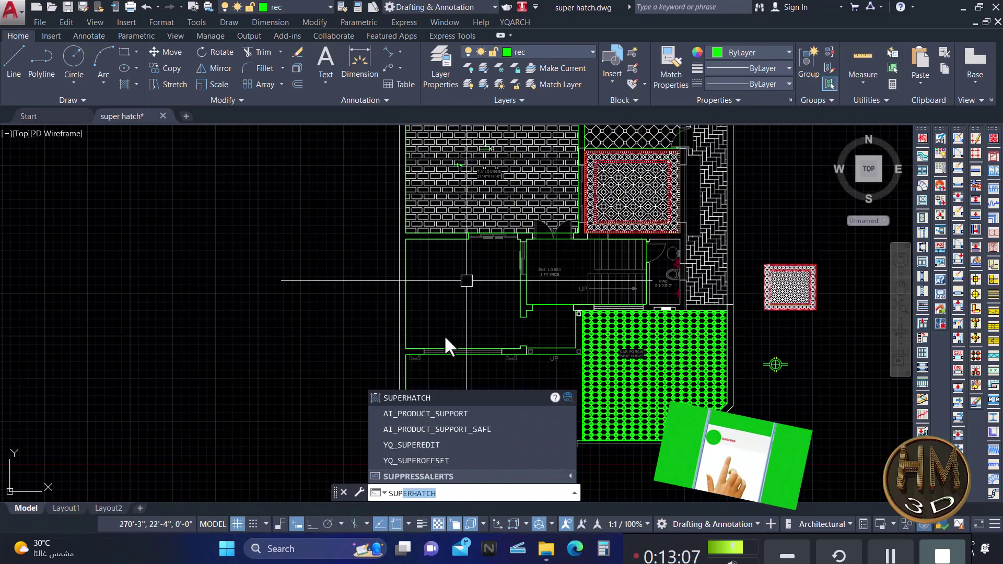
left_click(421, 396)
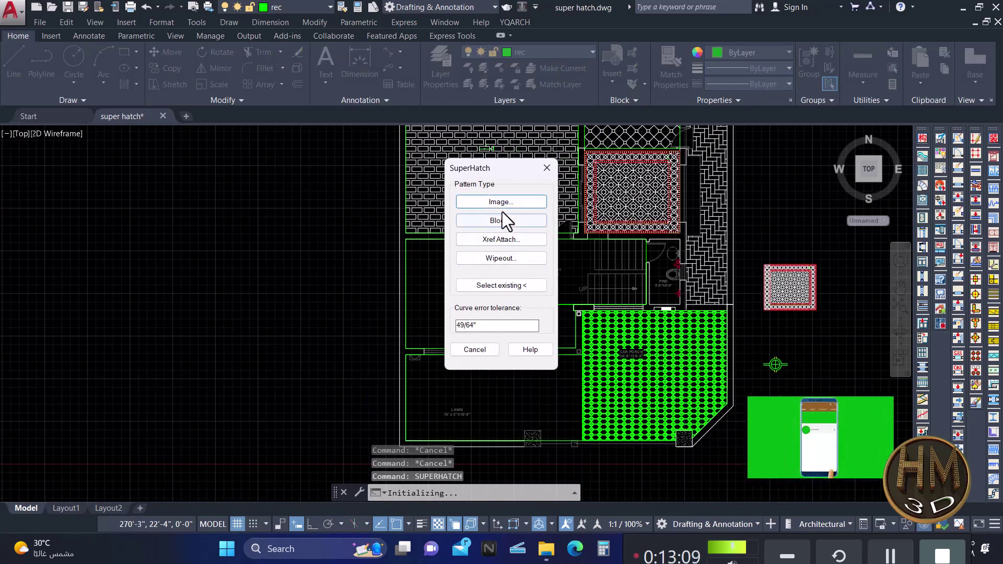
left_click(505, 202)
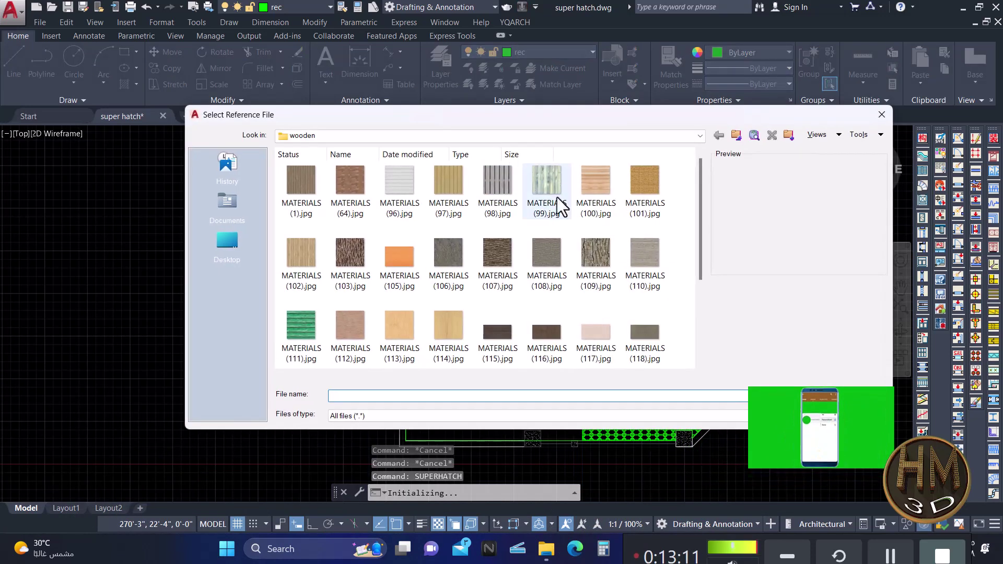
left_click(446, 177)
left_click(358, 183)
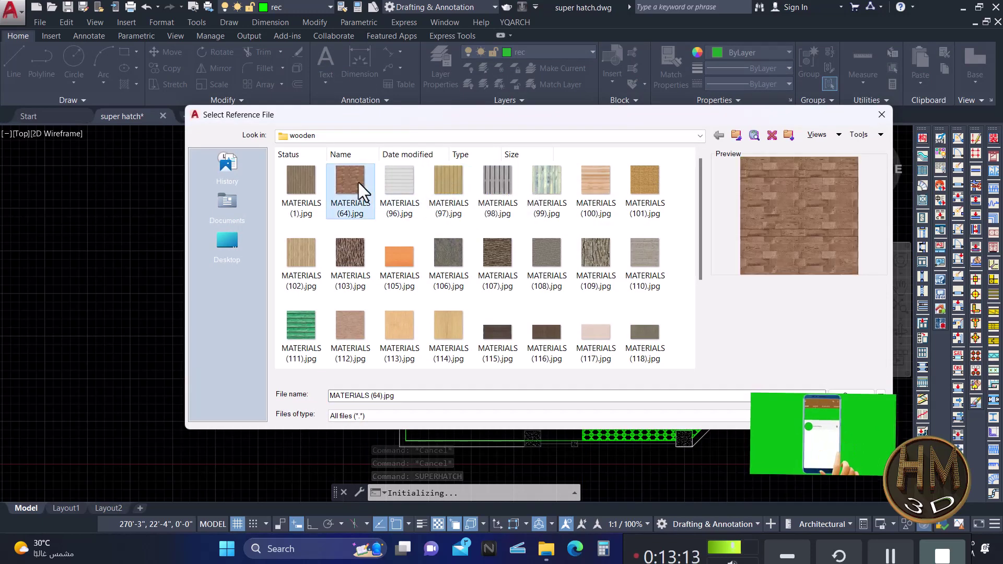
left_click(300, 190)
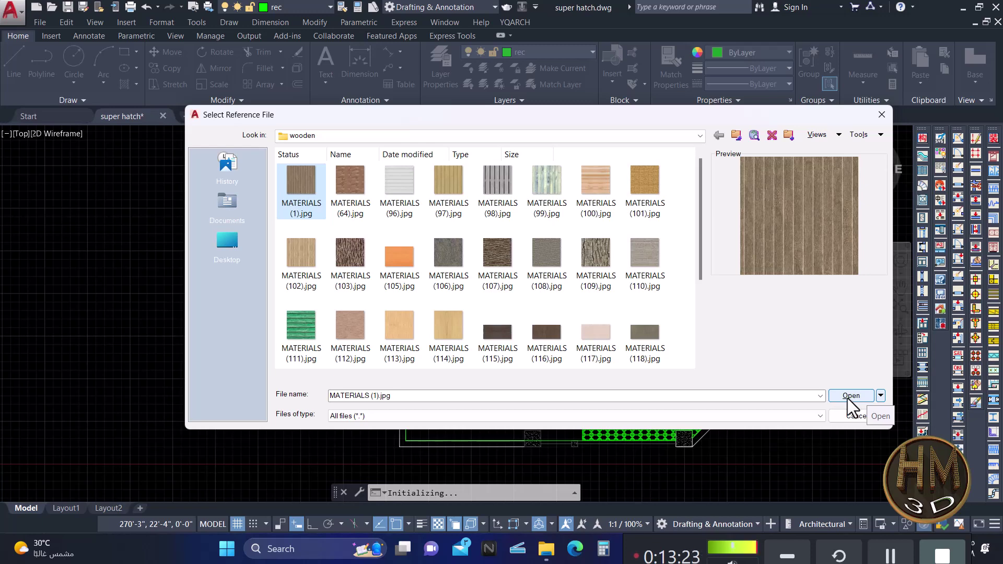
Attach MATERIALS (1).jpg, place it over the T.V Lounge from the wall corner, and accept with Y.
left_click(847, 398)
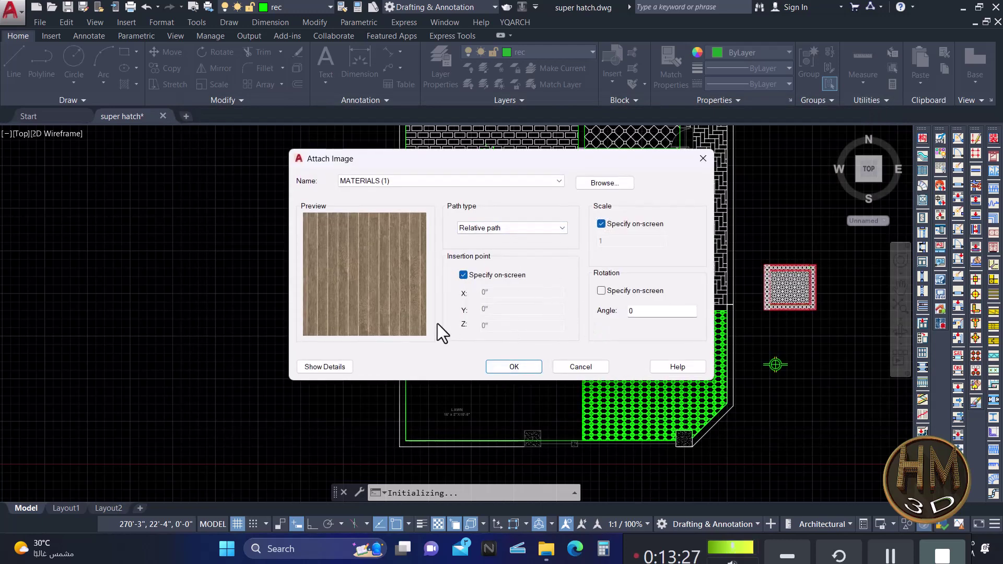
left_click(515, 366)
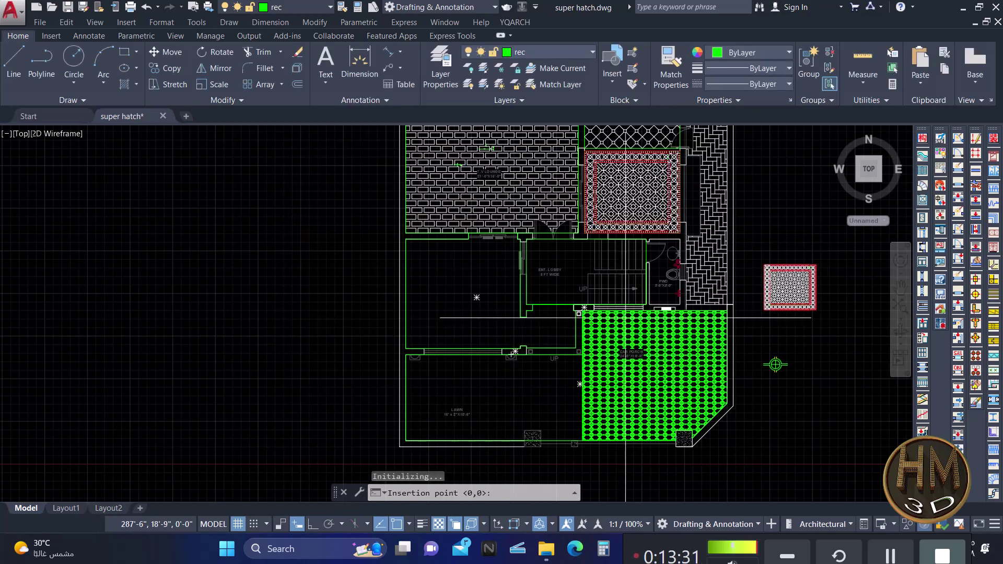
scroll(365, 351, "up", 5)
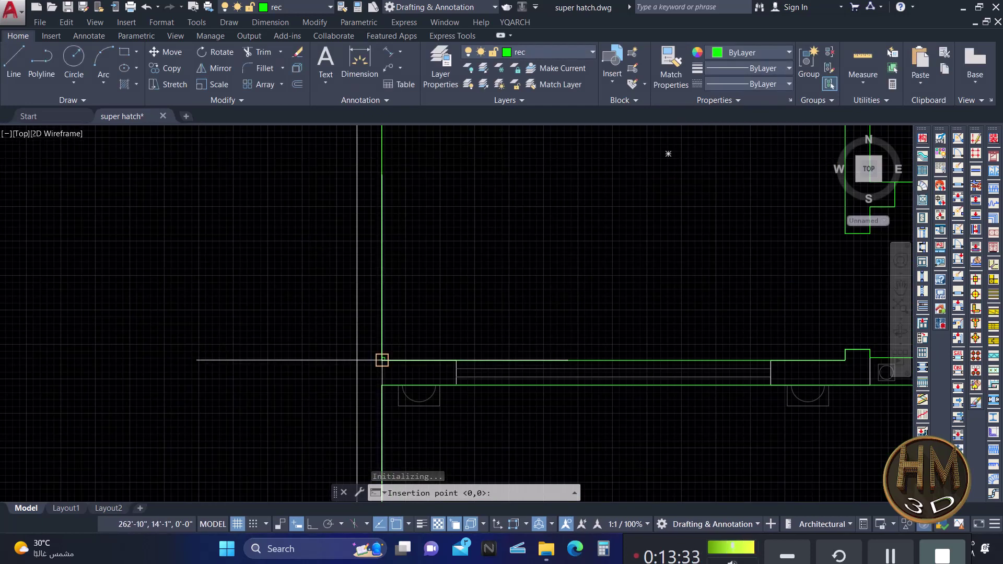
left_click(382, 360)
scroll(355, 389, "down", 3)
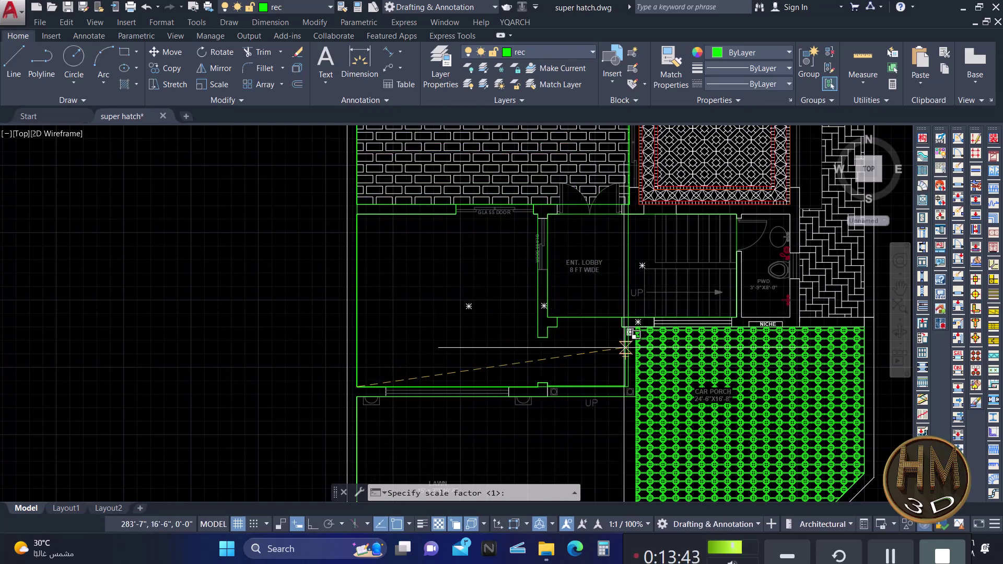
left_click(632, 295)
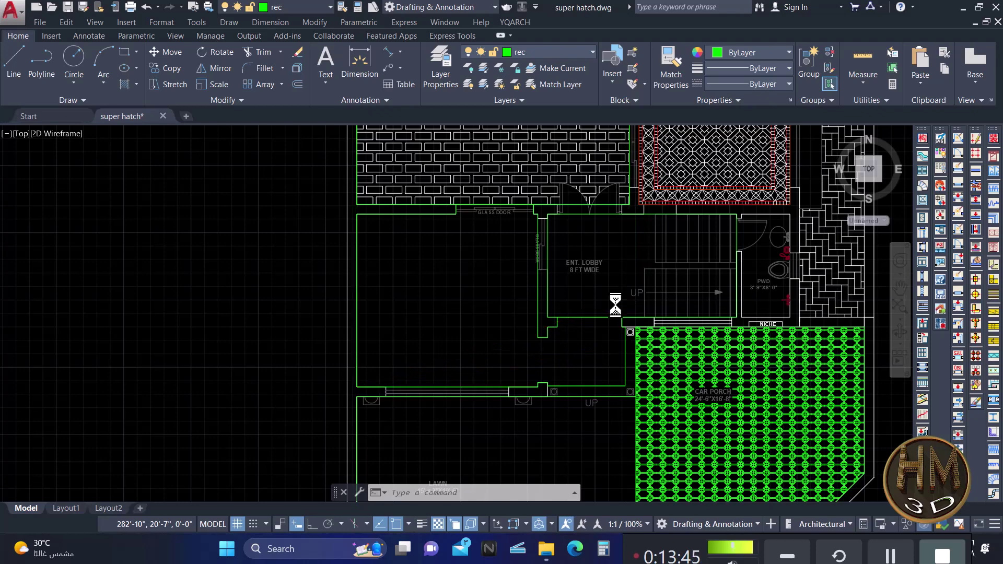
scroll(514, 348, "down", 3)
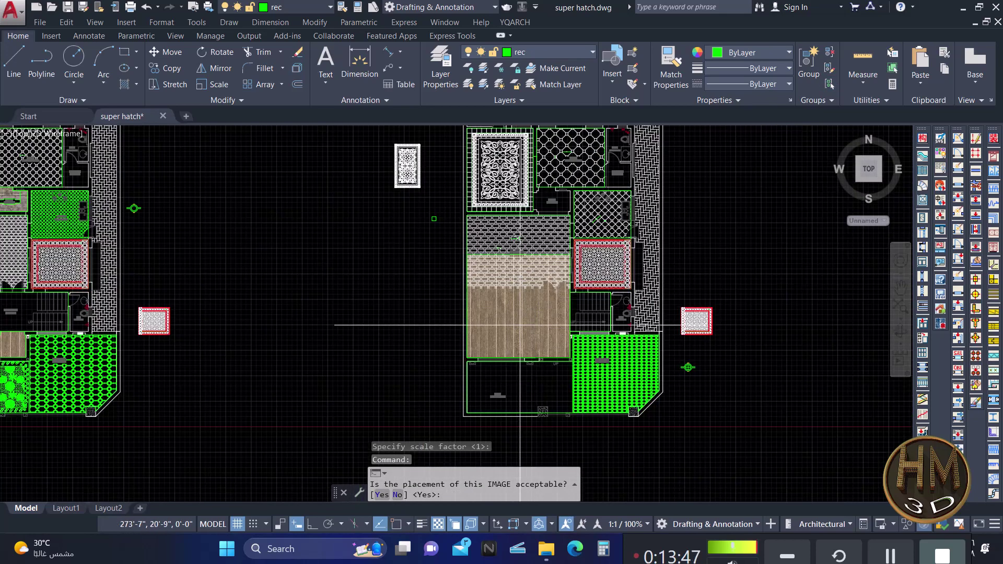
scroll(520, 325, "up", 2)
scroll(520, 325, "up", 1)
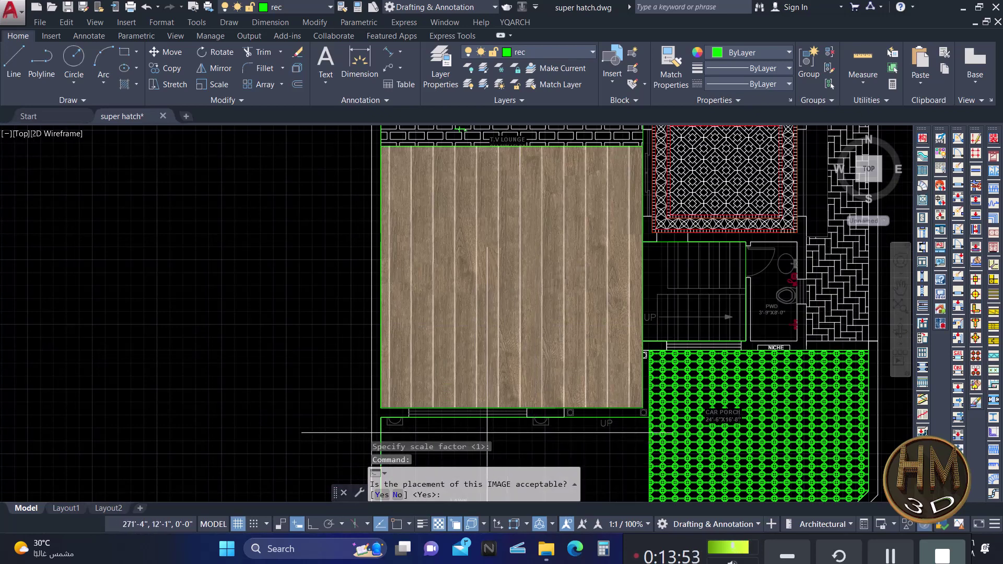
type("Y")
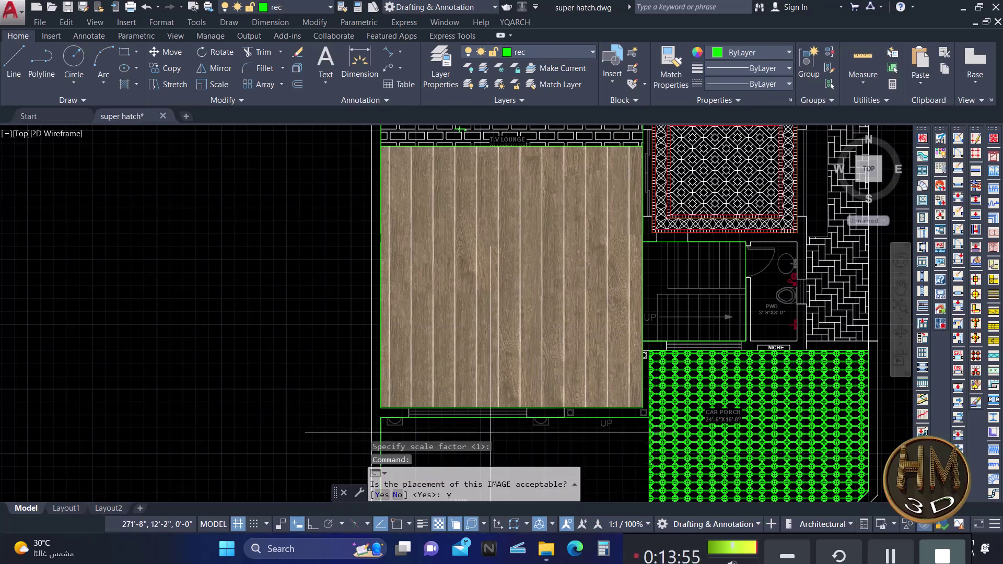
key("Return")
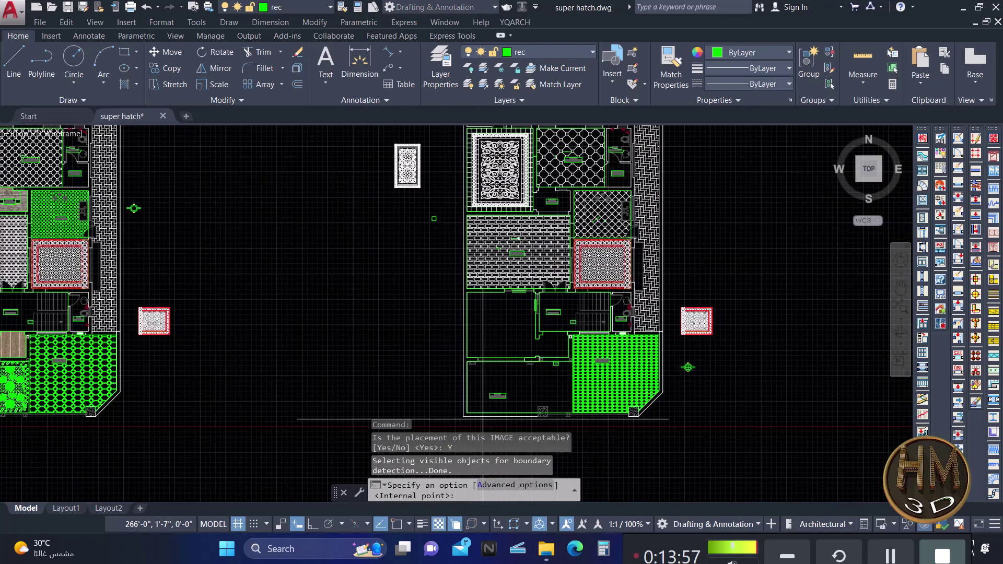
Pick an internal point in the room left of ENT. LOBBY to apply the wood fill.
scroll(492, 339, "up", 5)
scroll(523, 285, "down", 2)
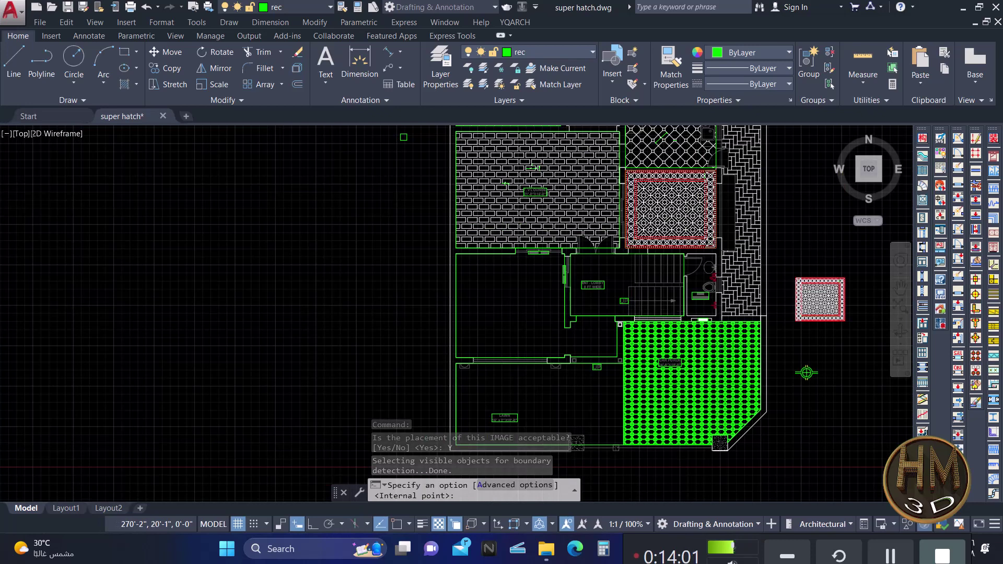
left_click(514, 311)
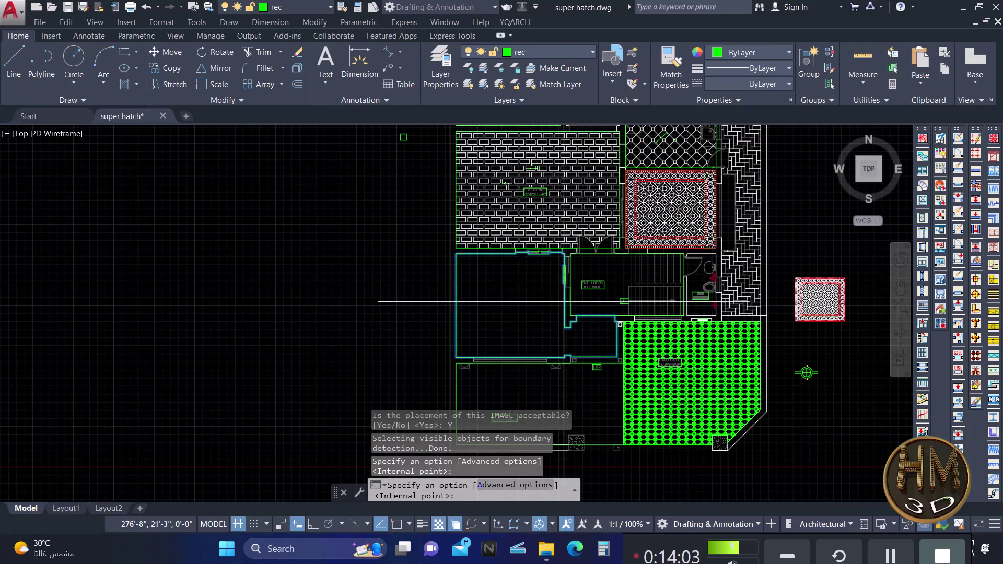
key("Return")
Zoom and pan across the plan to review the wood-filled T.V Lounge.
scroll(567, 298, "up", 3)
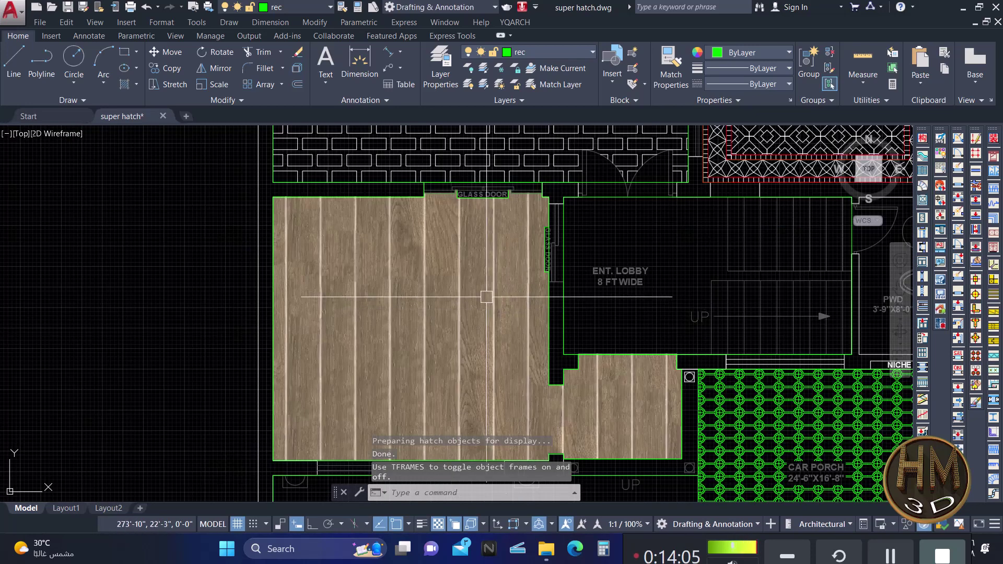
scroll(486, 297, "down", 2)
scroll(487, 297, "down", 2)
scroll(491, 293, "down", 2)
middle_click_drag(501, 293, 519, 285)
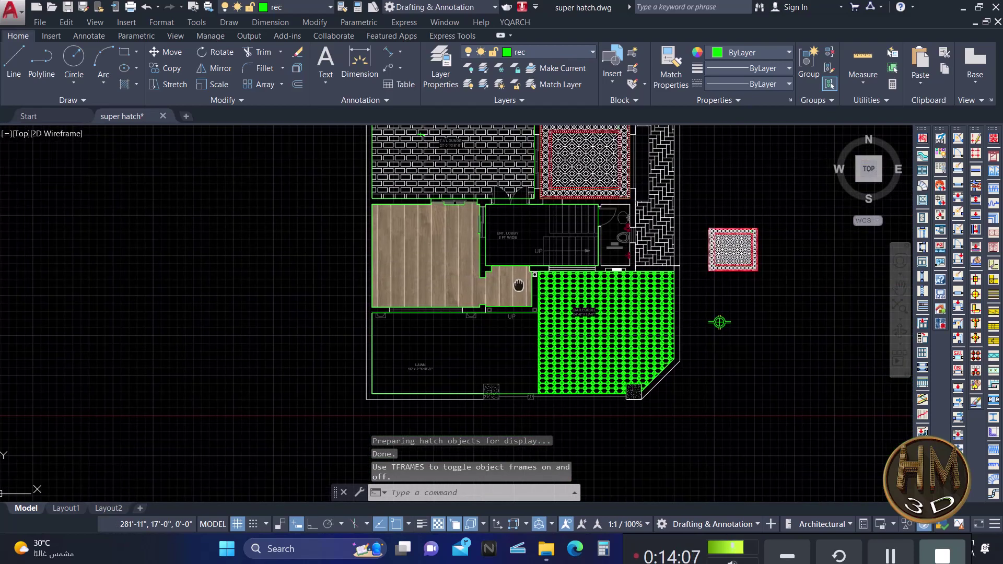
scroll(507, 287, "up", 1)
scroll(494, 290, "up", 3)
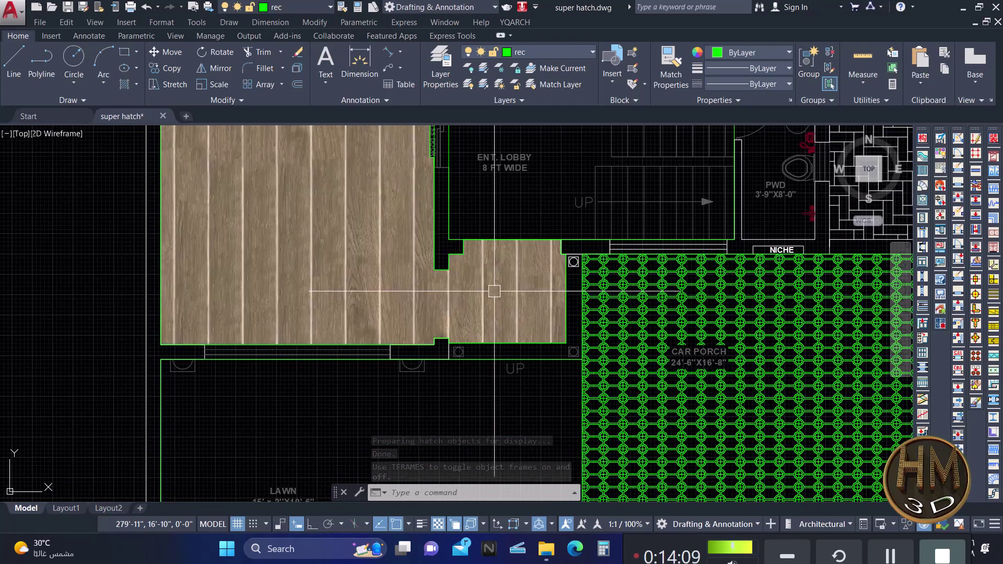
scroll(494, 291, "down", 4)
scroll(513, 215, "down", 1)
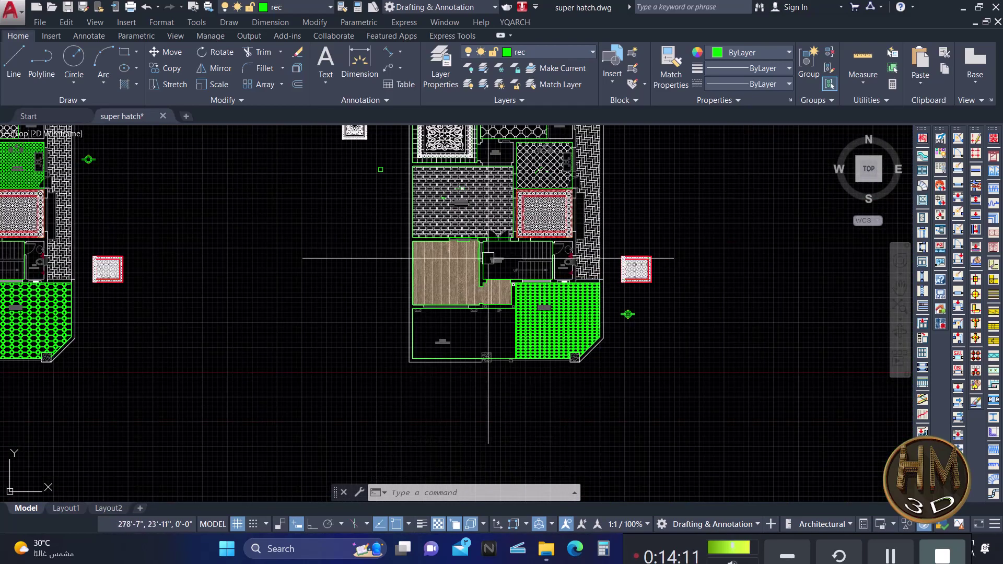
middle_click_drag(487, 258, 487, 424)
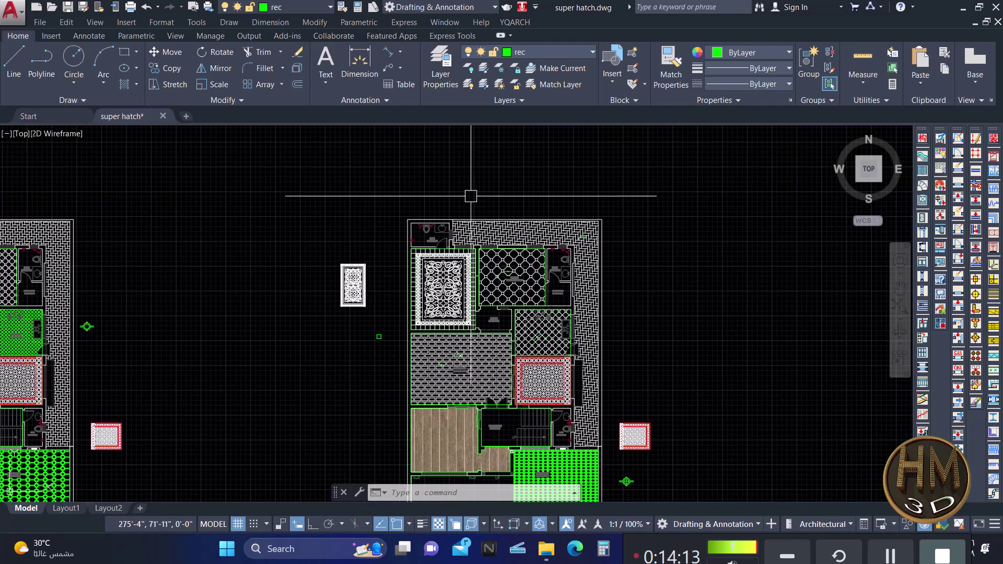
scroll(471, 196, "up", 3)
scroll(457, 181, "down", 1)
scroll(455, 189, "down", 1)
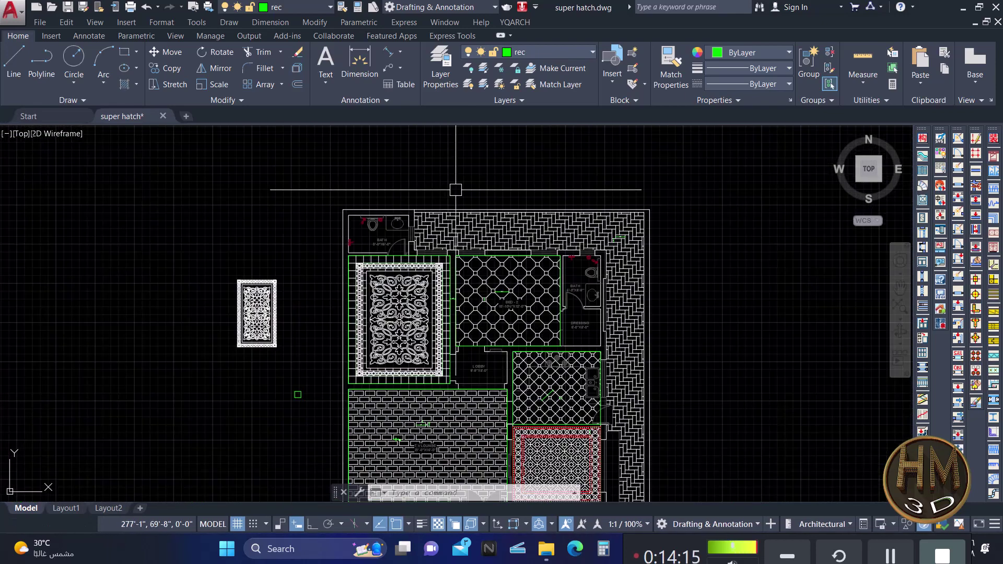
middle_click_drag(456, 190, 470, 187)
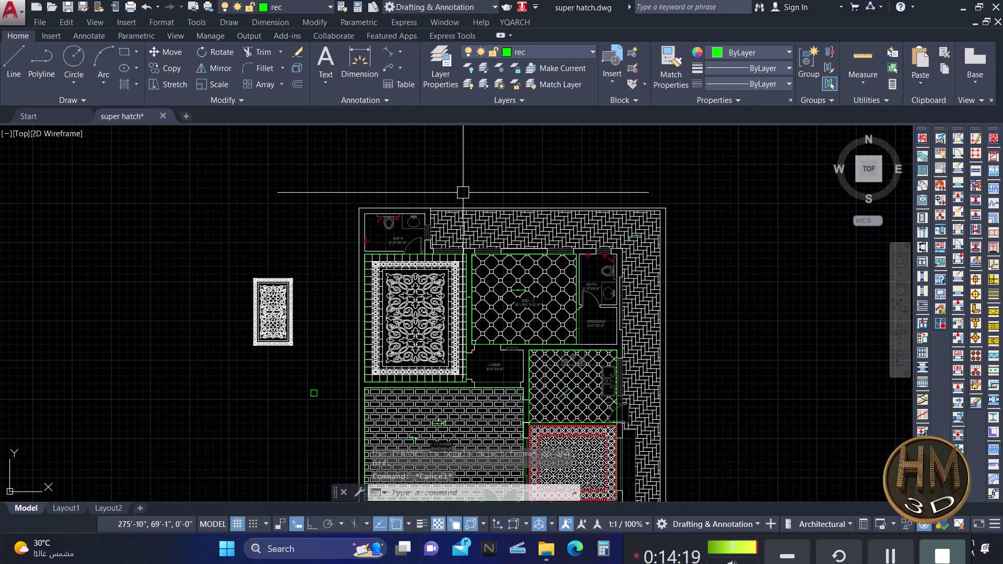
scroll(463, 192, "up", 2)
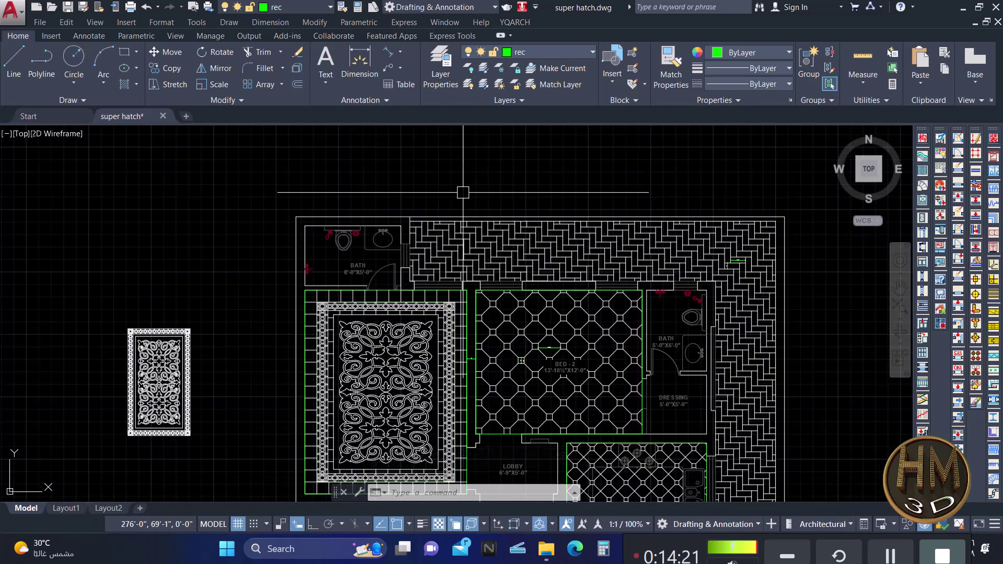
Add a 40'-9" linear dimension across the building's top edge.
type("DD")
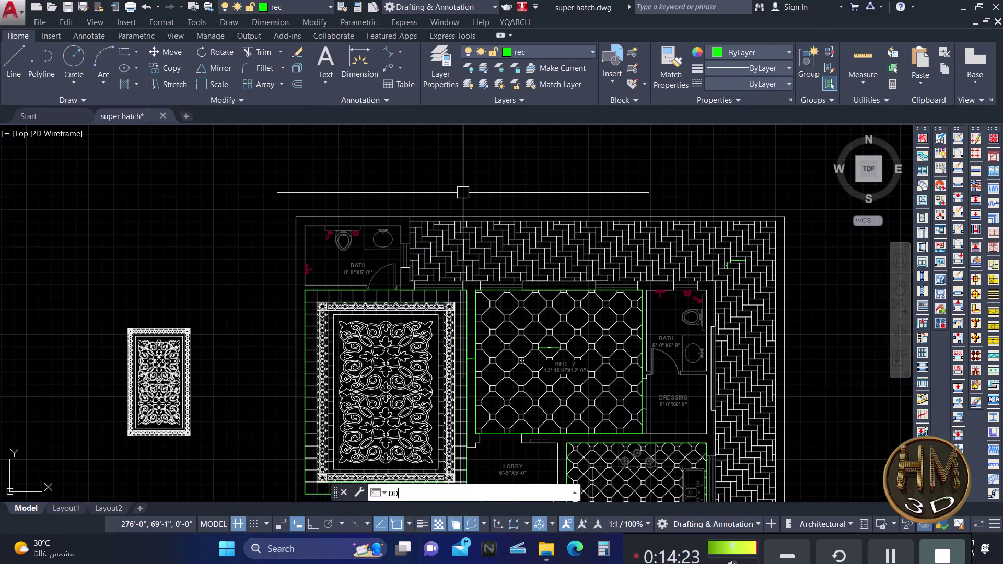
key("Return")
left_click(296, 218)
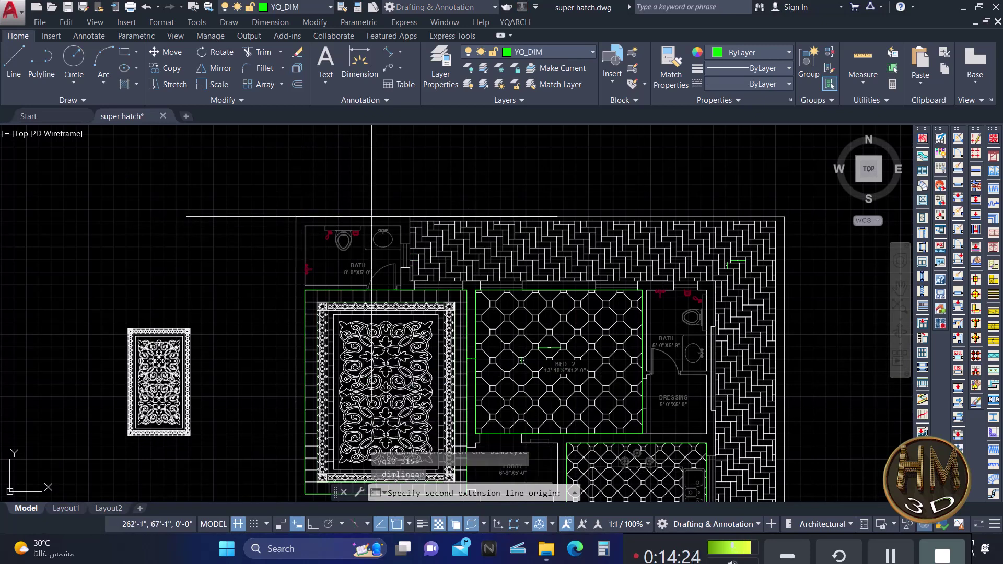
left_click(761, 220)
left_click(528, 210)
scroll(400, 268, "up", 5)
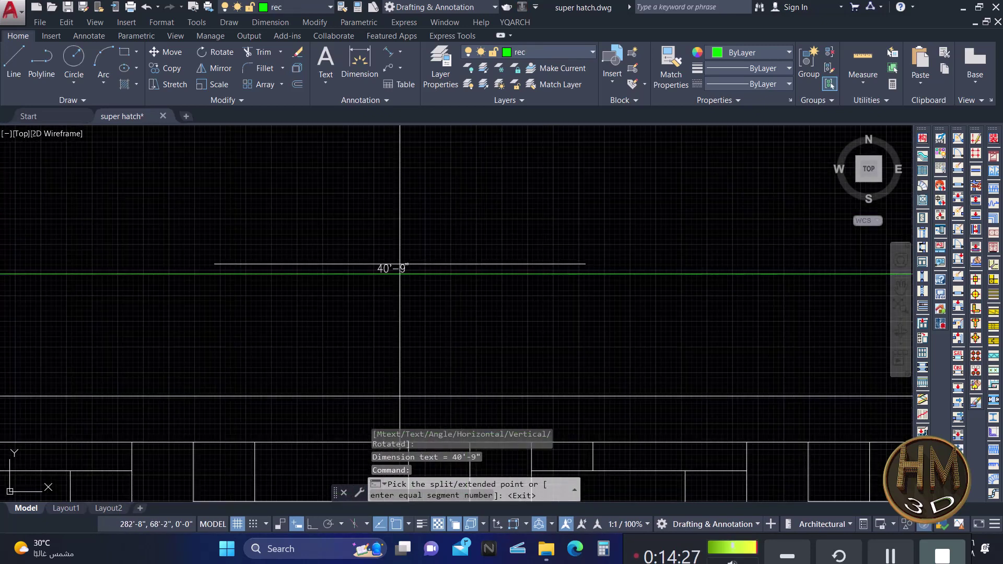
scroll(401, 251, "up", 5)
scroll(449, 261, "down", 7)
scroll(483, 238, "down", 3)
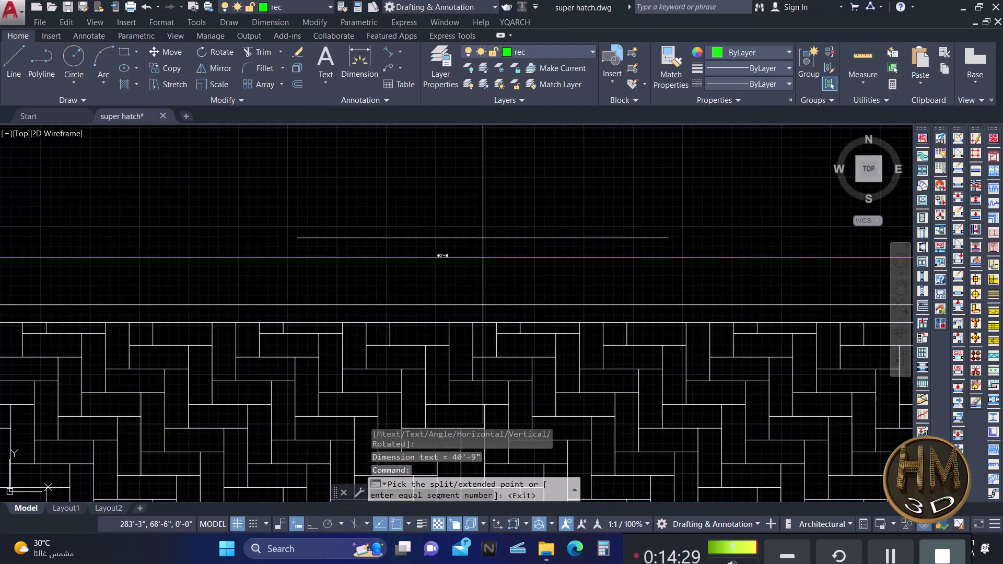
scroll(483, 237, "down", 3)
scroll(462, 230, "up", 5)
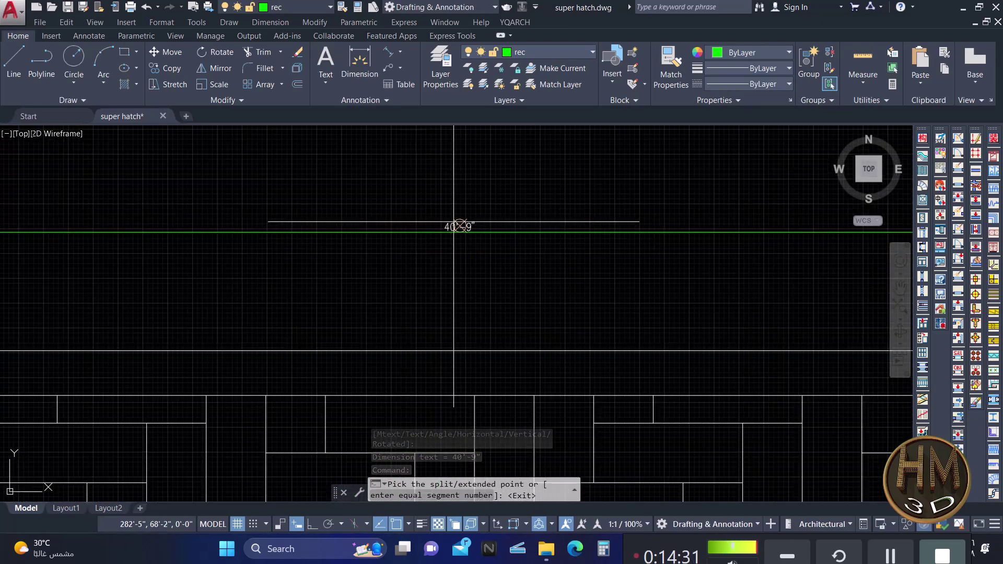
scroll(454, 225, "down", 4)
middle_click_drag(551, 225, 544, 200)
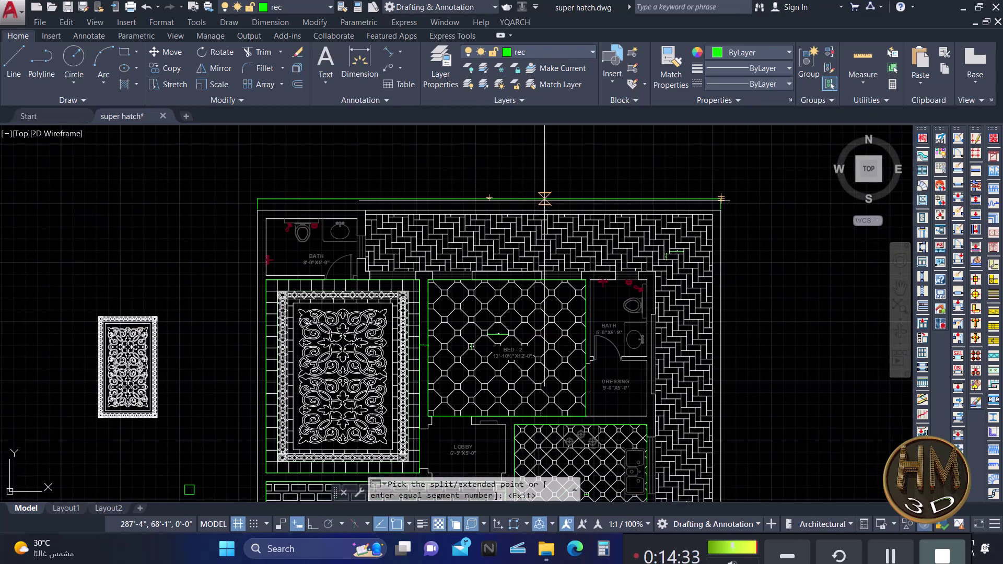
End the dimension command and run DDSS for polyline side dimensioning.
key("Escape")
type("DDSS")
key("Return")
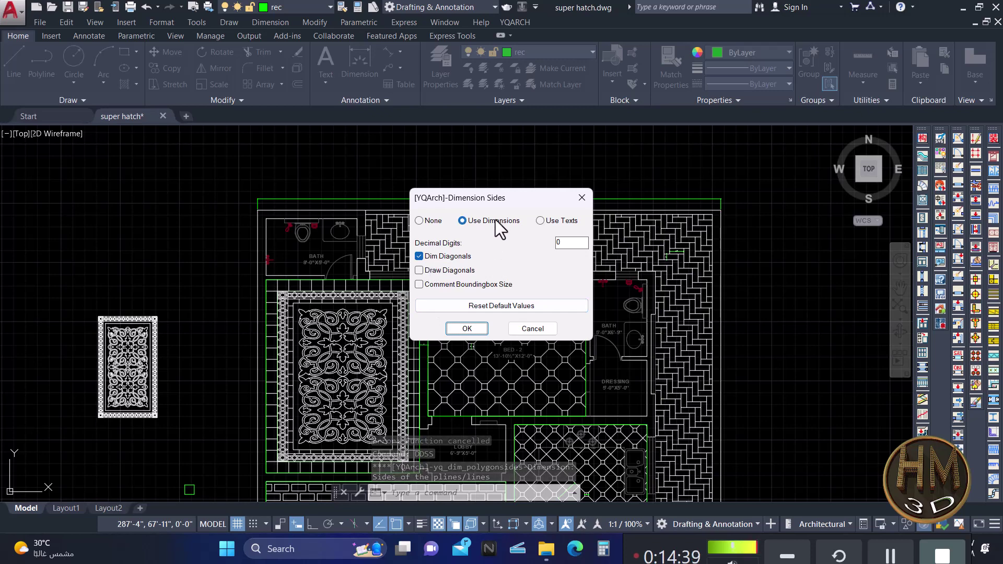
Confirm Dimension Sides without selecting objects, then open the dimension styles with yqi0_315 current.
left_click(471, 328)
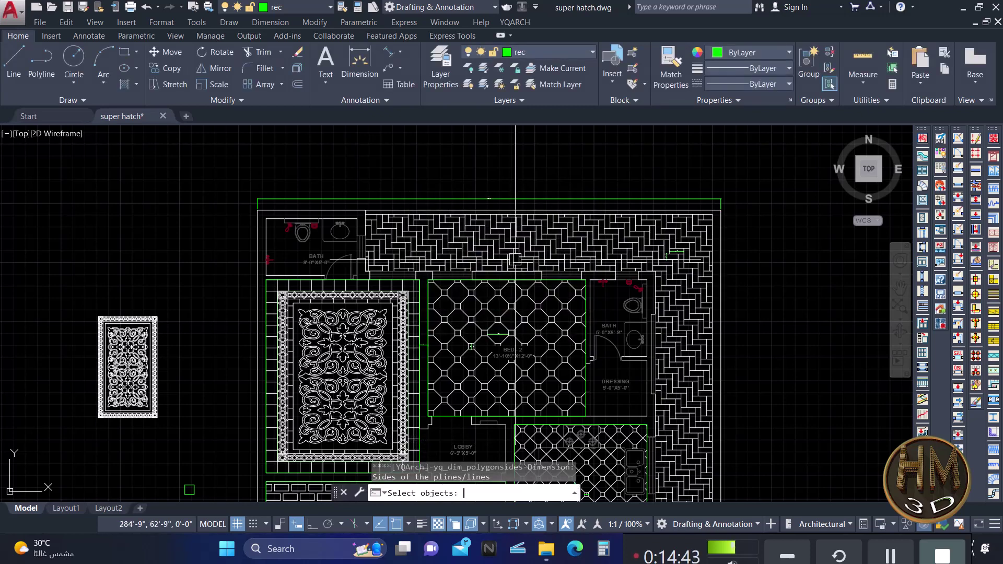
key("Return")
scroll(515, 245, "up", 4)
type("D")
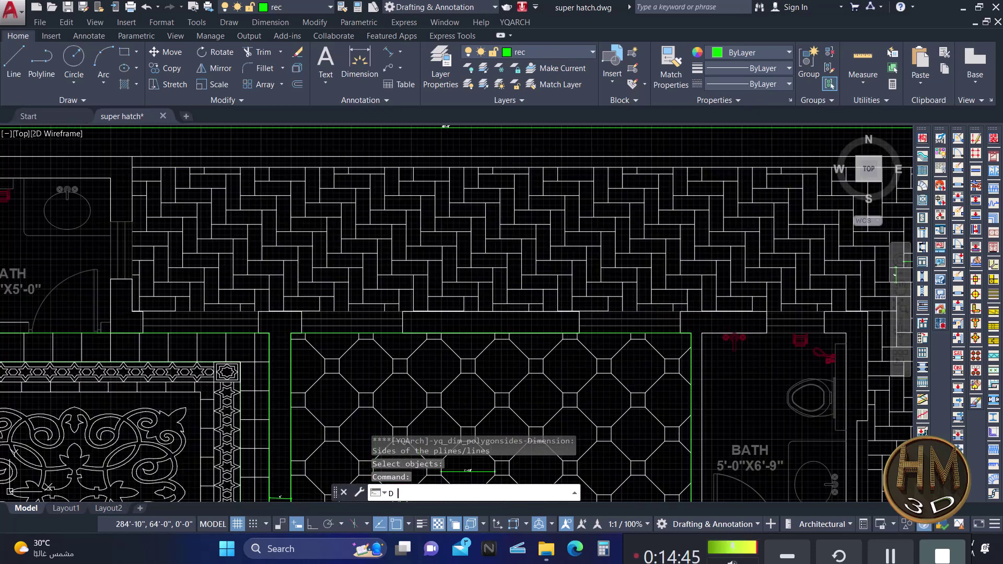
key("Return")
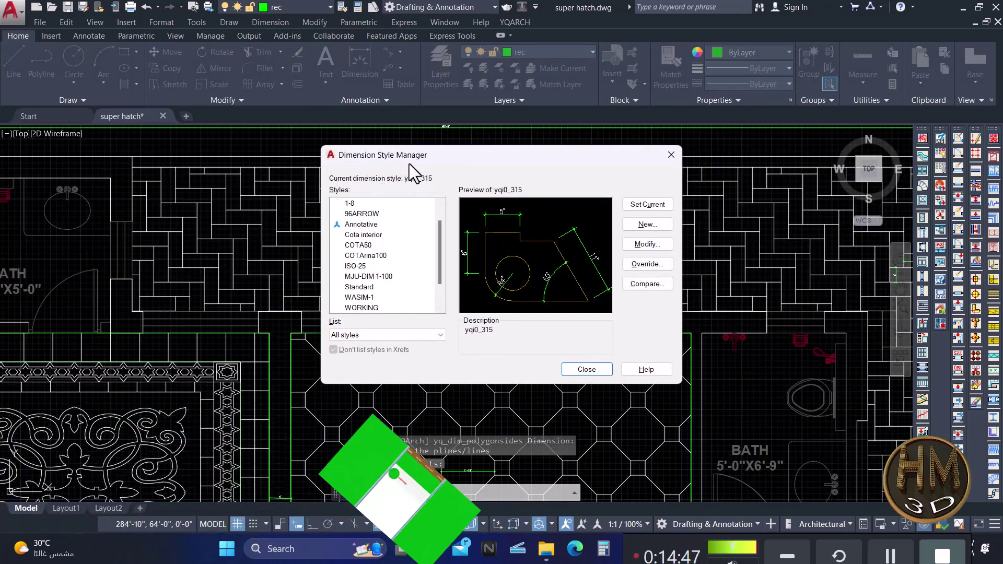
scroll(440, 242, "down", 1)
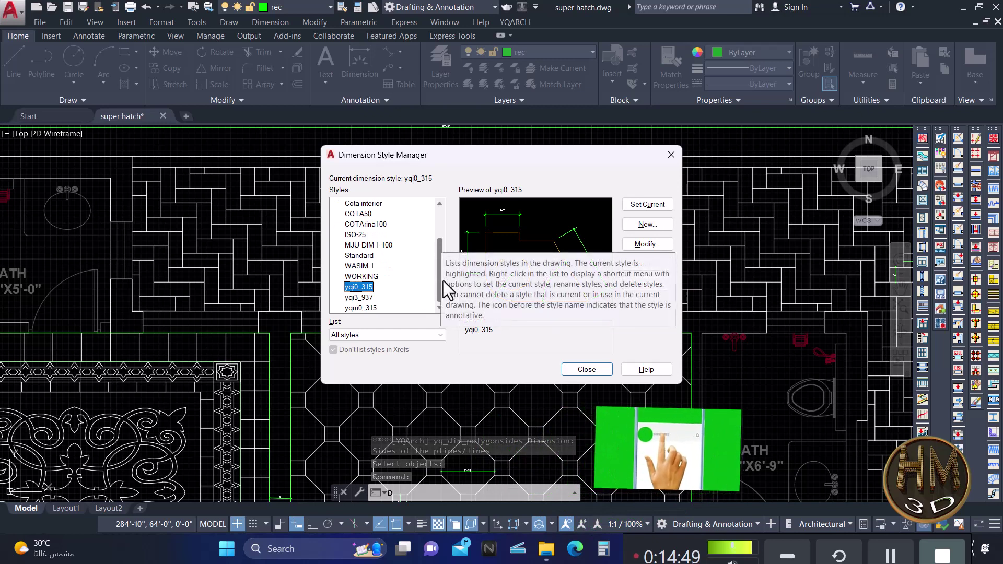
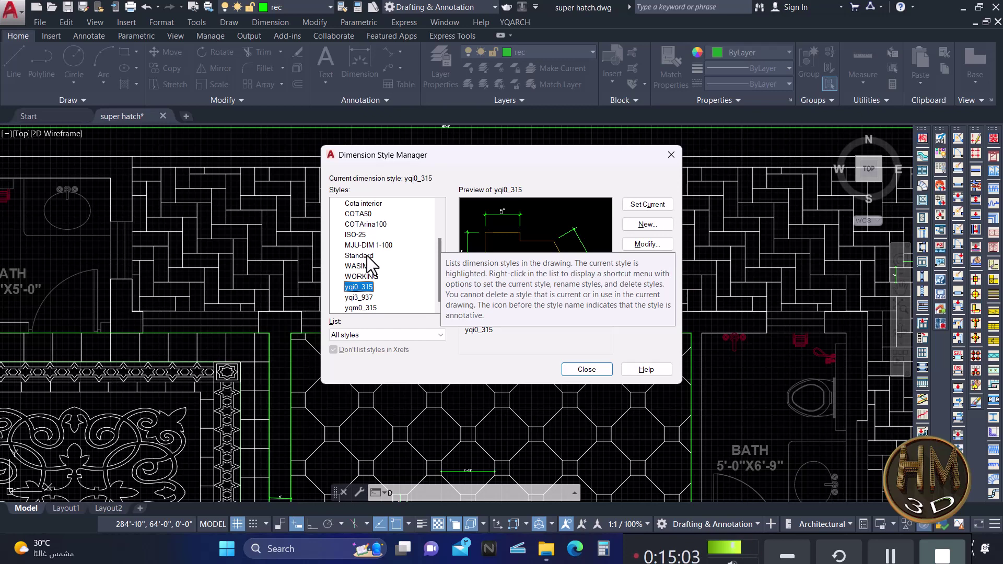
Close the Dimension Style Manager and add a DLI linear dimension across BED-2.
left_click(652, 204)
left_click(586, 370)
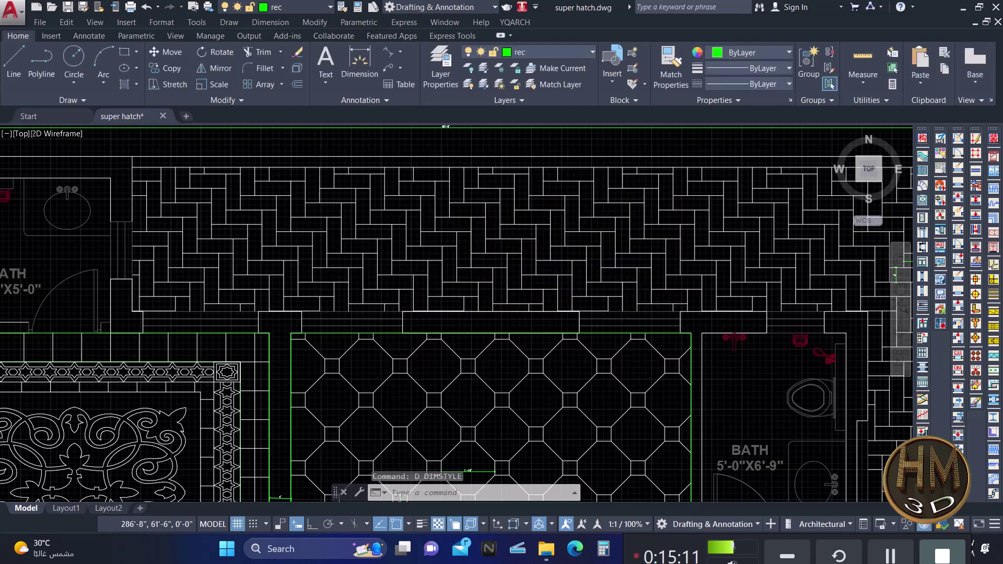
scroll(569, 307, "down", 6)
type("dli")
key("Return")
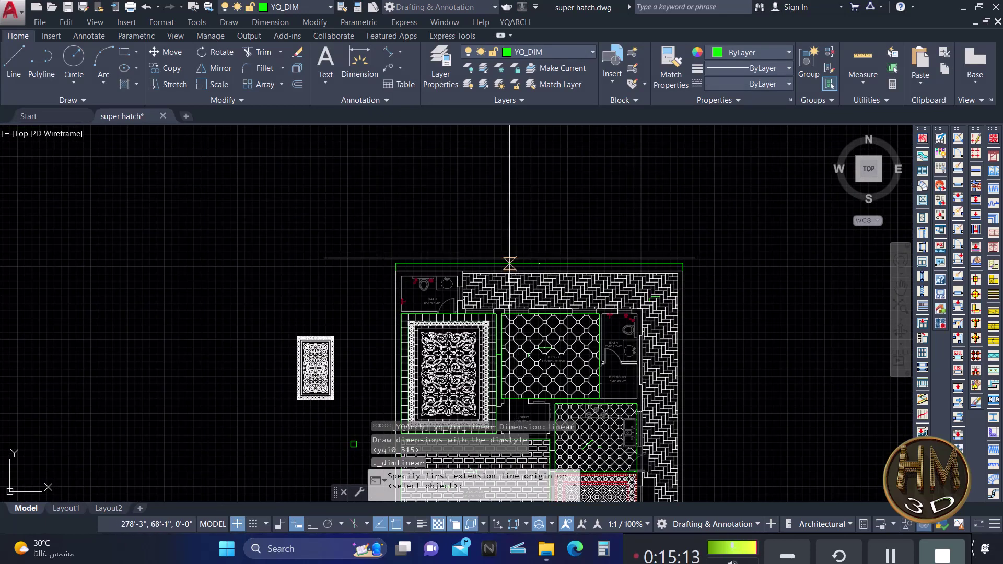
scroll(587, 313, "up", 2)
scroll(590, 340, "up", 4)
scroll(590, 345, "up", 1)
left_click(317, 283)
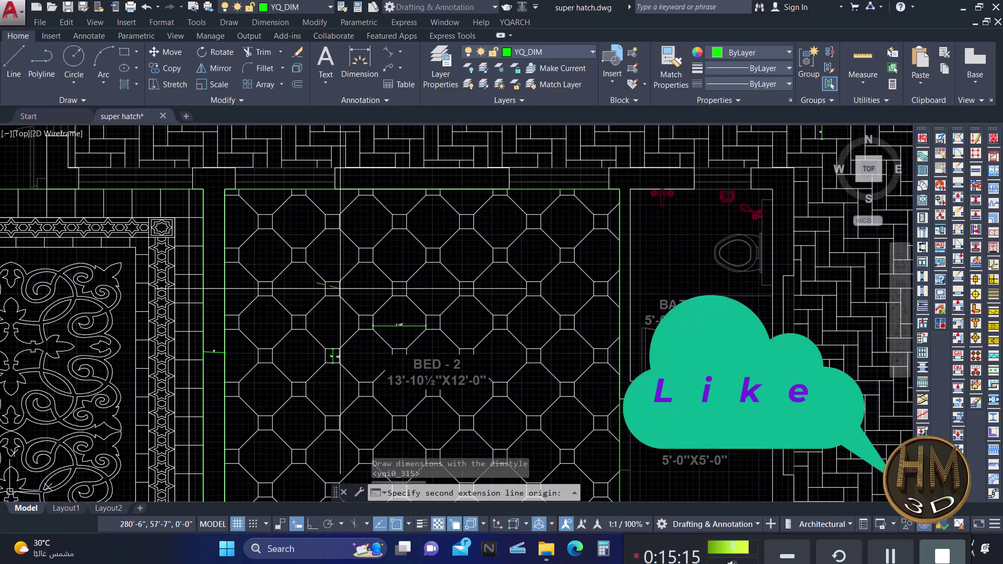
left_click(504, 284)
left_click(413, 277)
Split the BED-2 dimension into two parts reading 7'-5" and 1'-1".
scroll(366, 251, "up", 3)
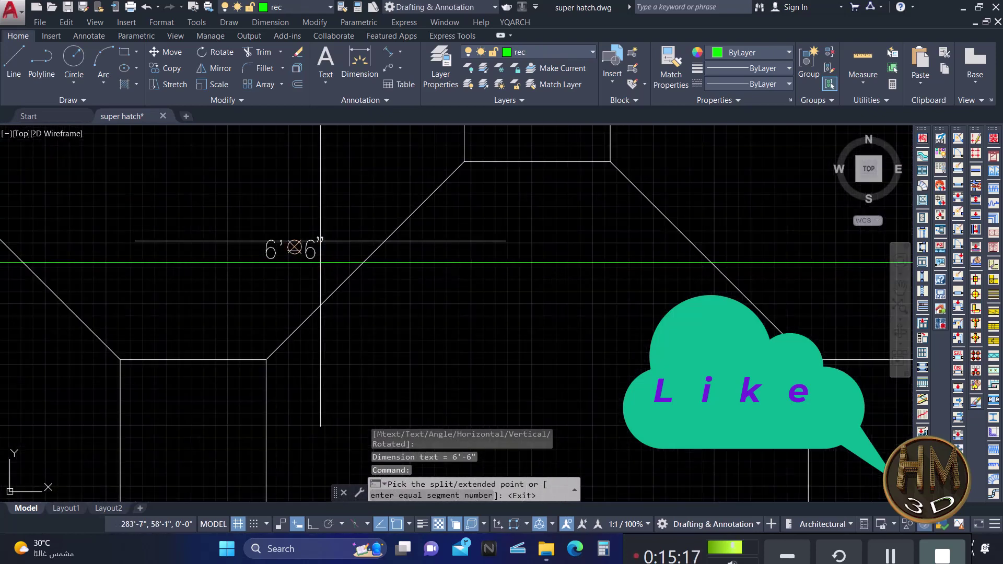
scroll(320, 241, "down", 3)
scroll(262, 261, "up", 2)
left_click(165, 269)
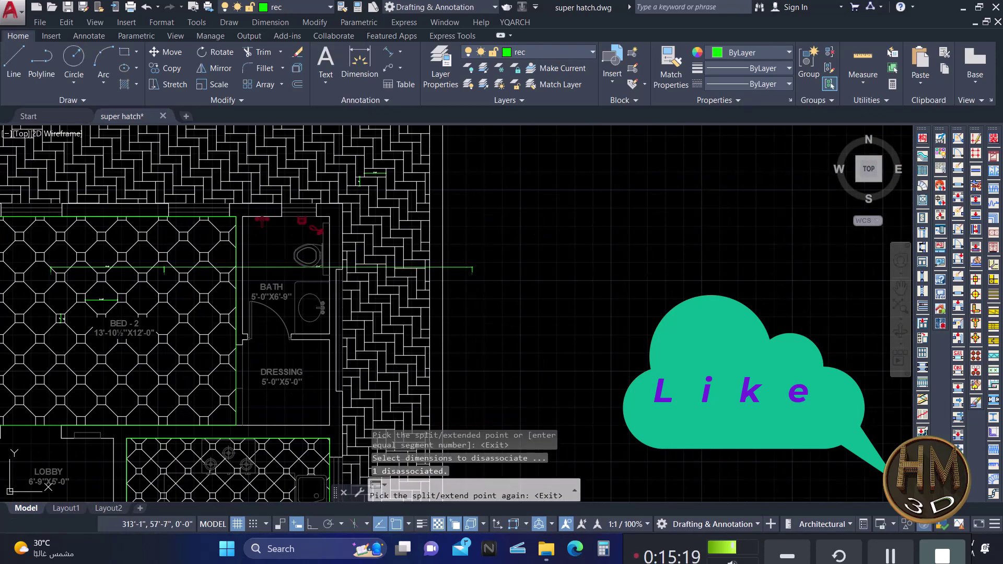
left_click(392, 280)
scroll(389, 280, "up", 7)
scroll(387, 321, "down", 3)
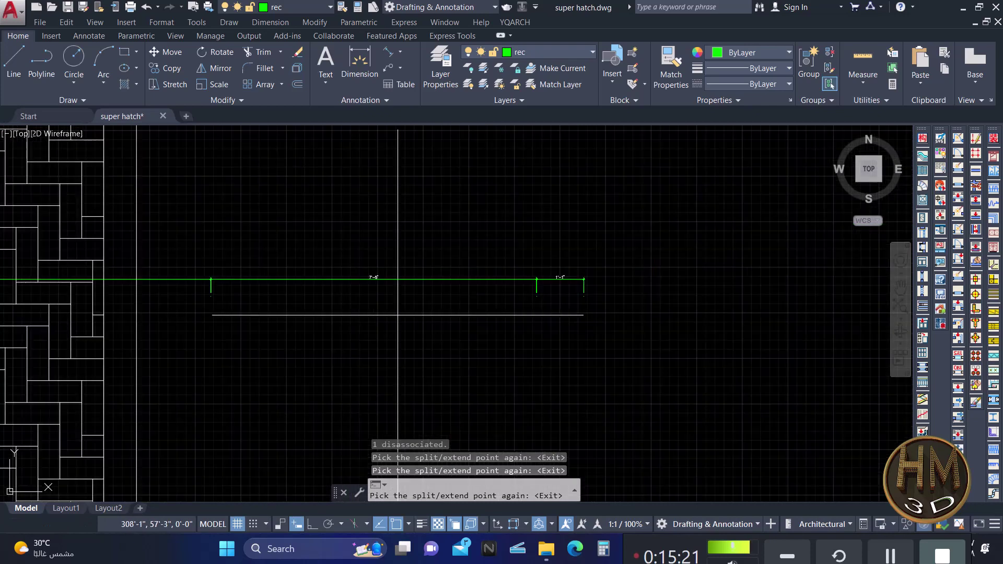
key("Escape")
Crossing-select the split dimension.
scroll(570, 292, "up", 5)
scroll(327, 291, "down", 2)
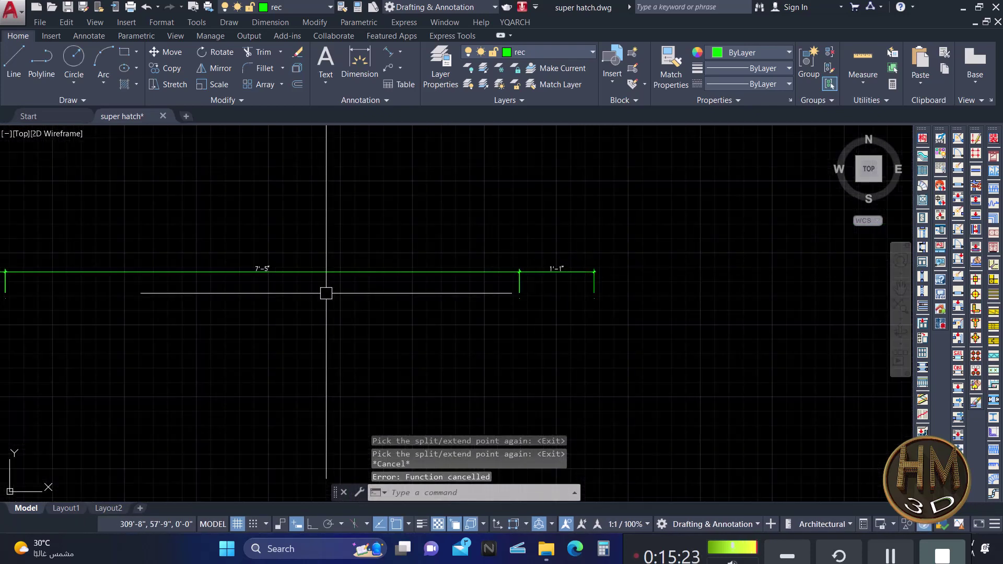
scroll(233, 271, "down", 1)
scroll(447, 270, "down", 2)
key("Escape")
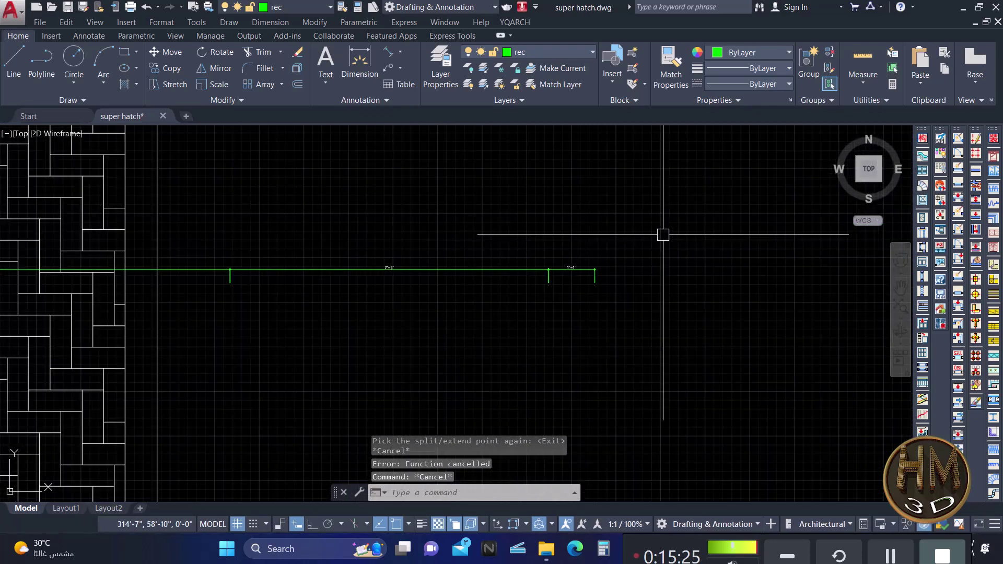
left_click(663, 233)
left_click(126, 350)
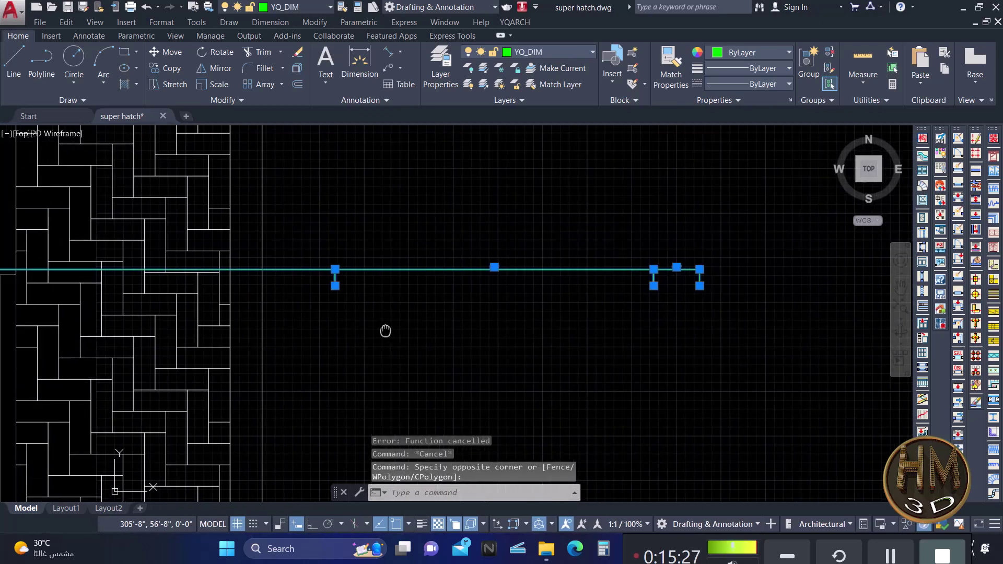
Erase the selected split dimension from BED-2.
type("e")
key("Return")
scroll(407, 332, "down", 3)
mouse_move(474, 275)
middle_mouse_down()
mouse_move(487, 251)
mouse_move(585, 217)
middle_mouse_up()
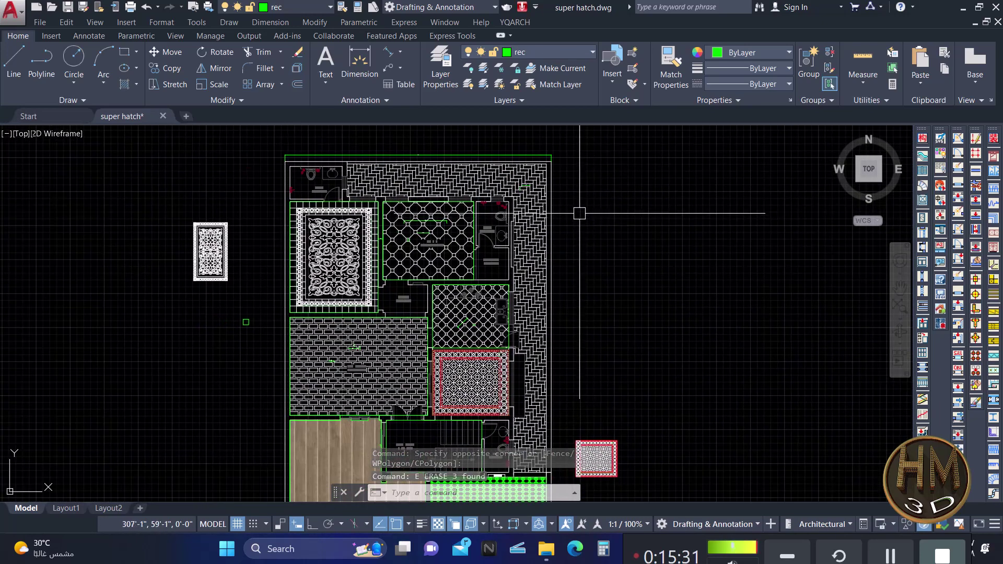
scroll(553, 218, "down", 2)
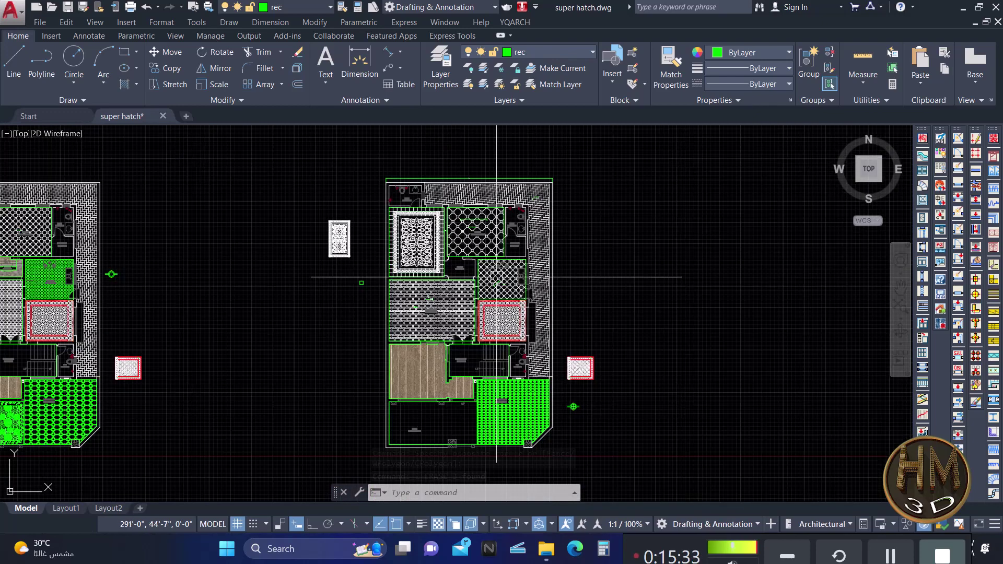
scroll(465, 293, "up", 2)
scroll(465, 292, "up", 2)
mouse_move(460, 268)
middle_mouse_down()
mouse_move(450, 251)
mouse_move(309, 279)
middle_mouse_up()
scroll(310, 278, "down", 4)
scroll(414, 280, "up", 1)
scroll(412, 283, "up", 1)
key("Escape")
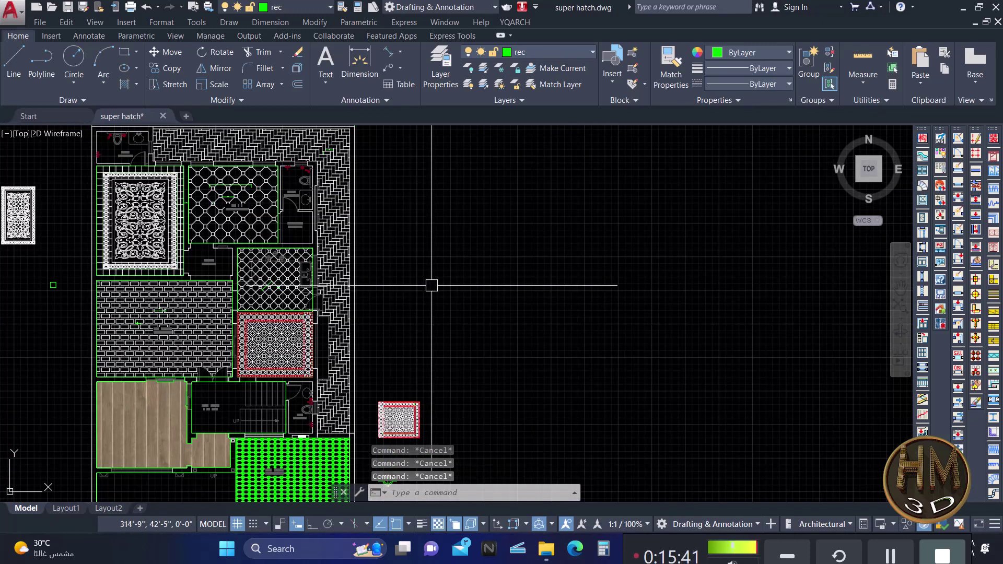
Draw three overlapping rectangles with REC to the right of the floor plan.
type("rec")
key("Return")
left_click(426, 231)
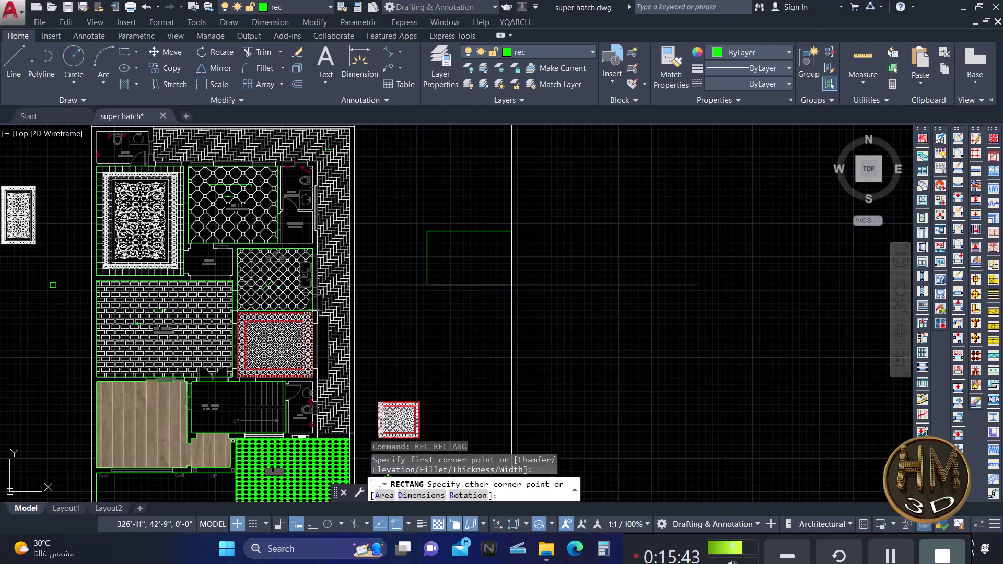
left_click(513, 292)
key("Return")
left_click(483, 320)
left_click(562, 362)
key("Return")
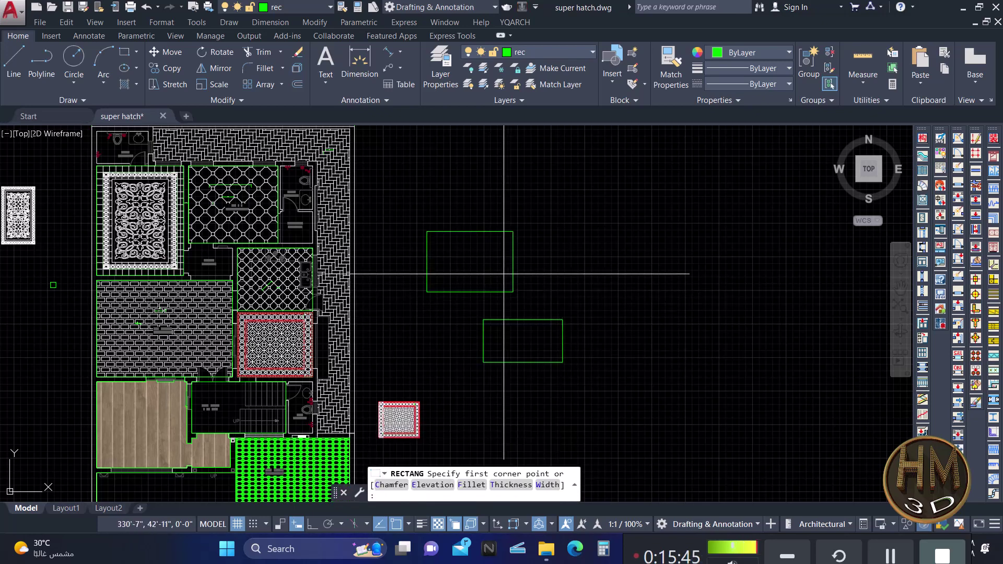
left_click(496, 268)
left_click(549, 334)
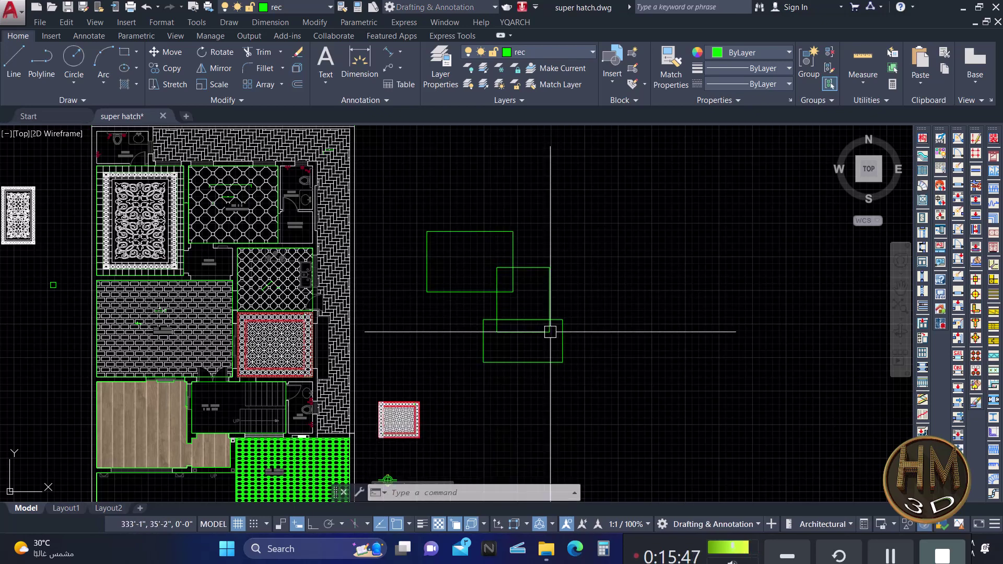
key("Escape")
middle_click_drag(572, 282, 592, 276)
Hatch the upper-left, middle and bottom rectangle regions with the green octagon-tile pattern.
type("H")
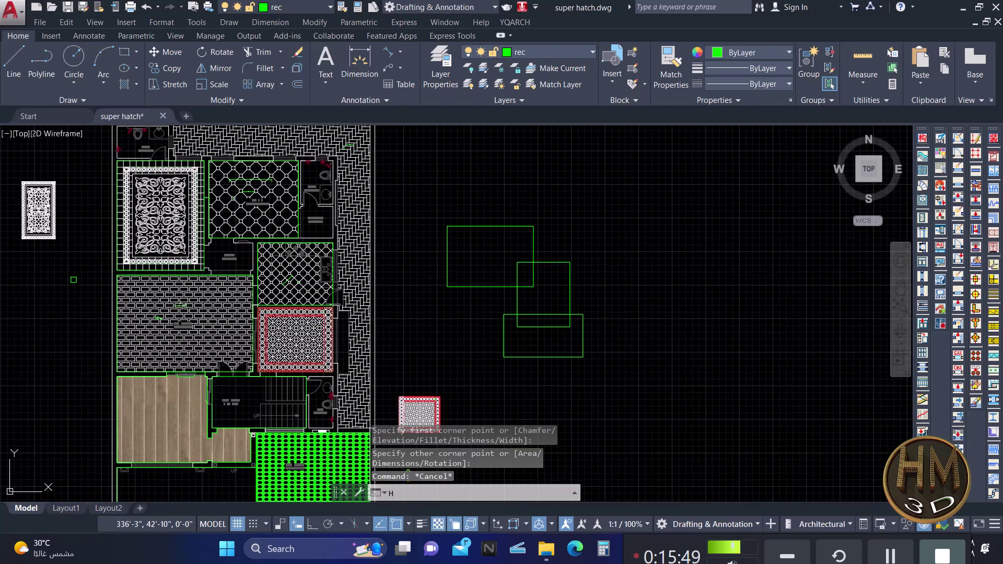
key("Return")
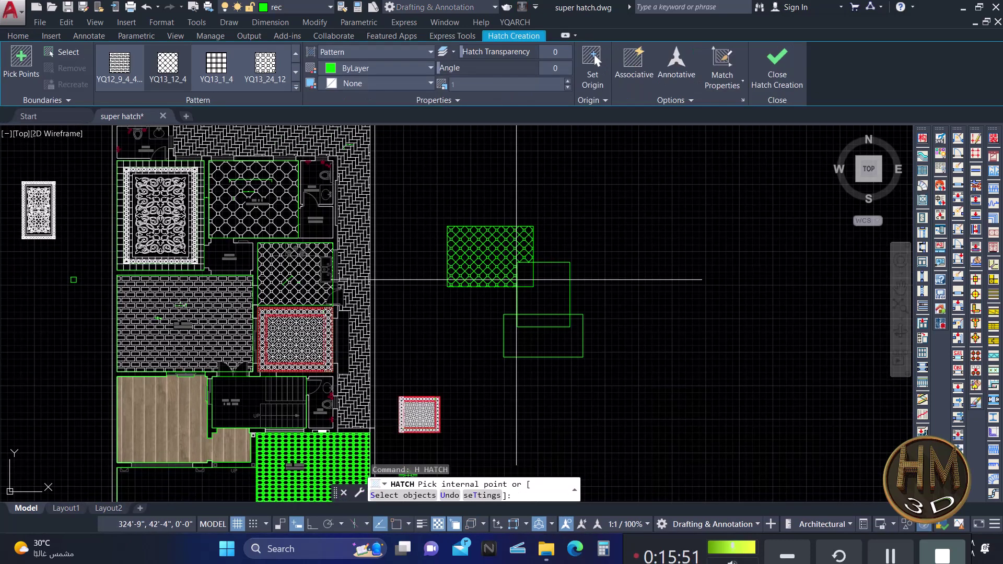
left_click(489, 257)
key("Escape")
scroll(691, 255, "up", 4)
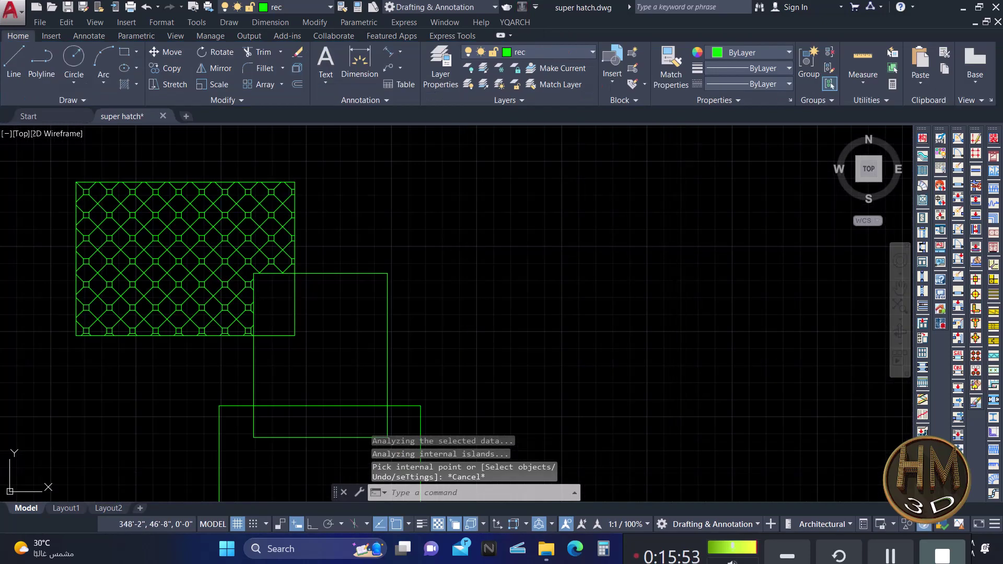
key("Return")
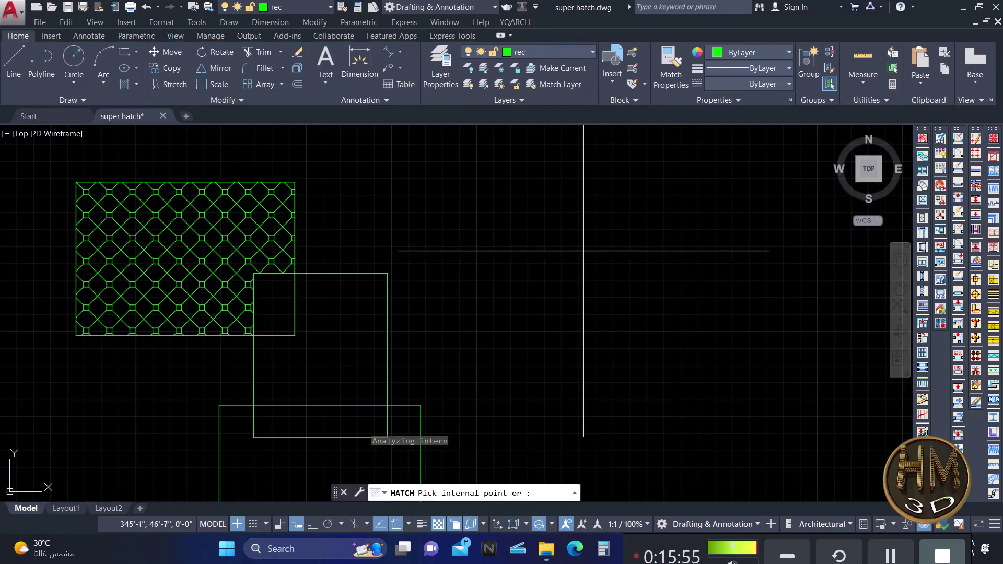
left_click(320, 347)
middle_click_drag(332, 329, 429, 205)
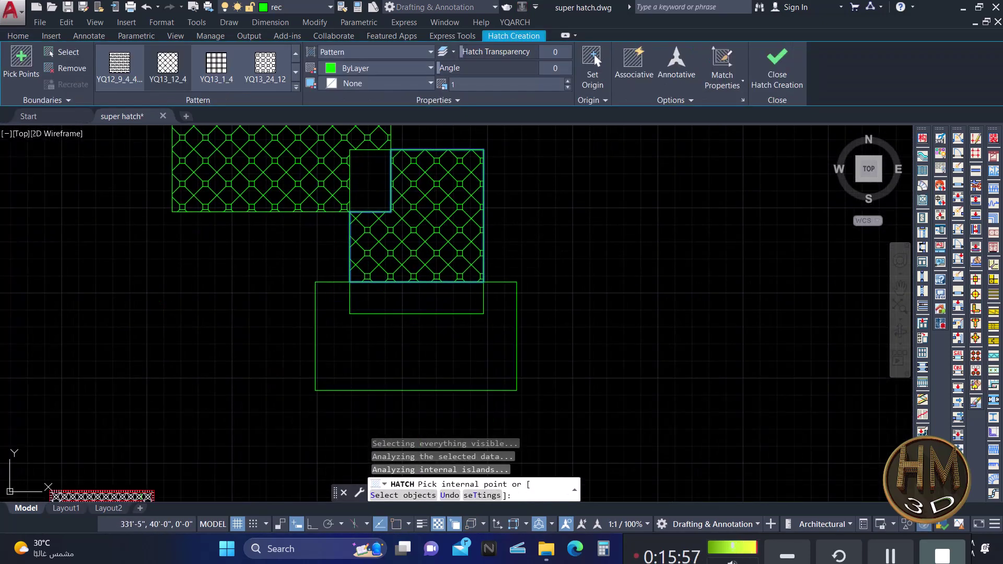
key("Return")
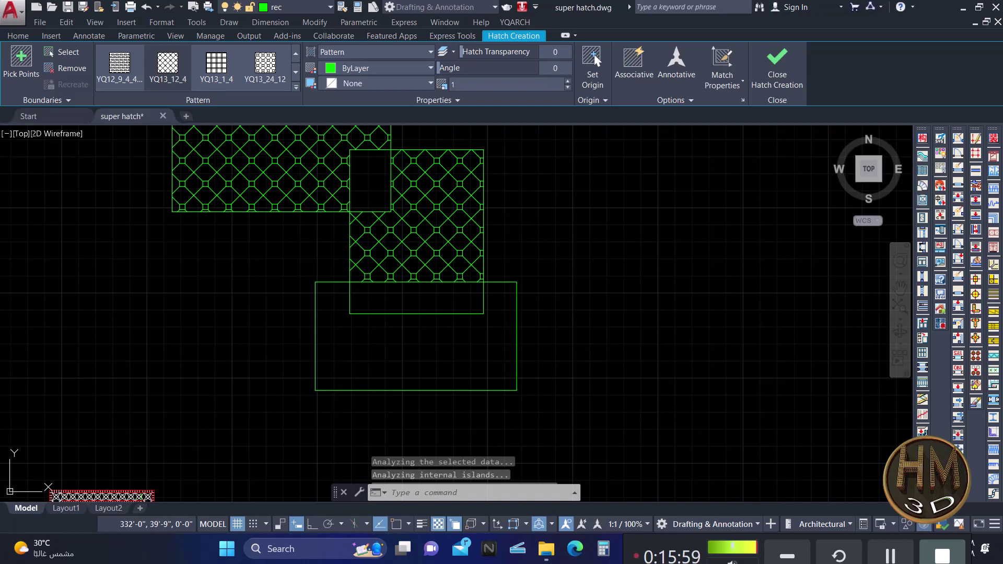
left_click(369, 346)
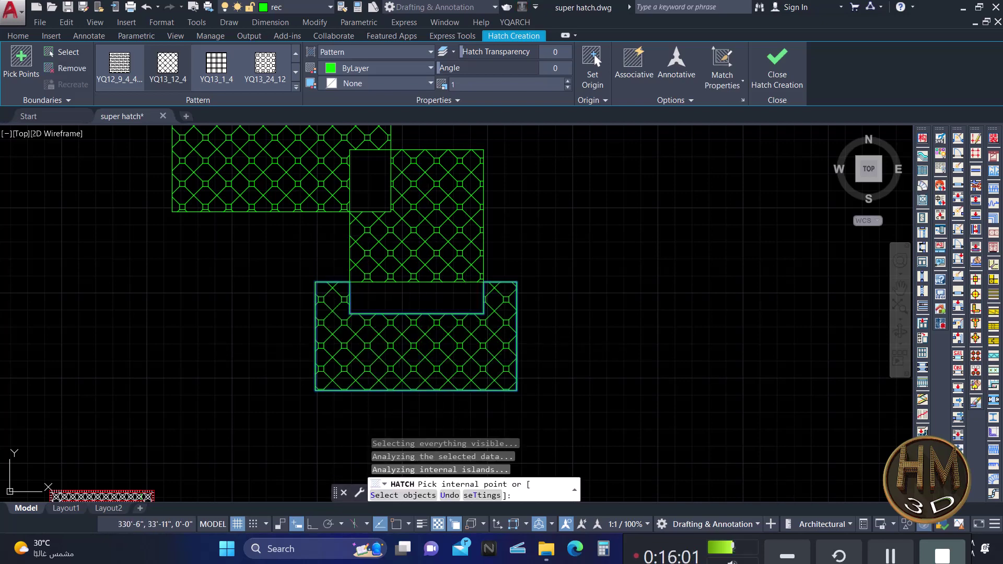
key("Escape")
Select the three hatches to inspect them, then clear the selection.
scroll(484, 306, "down", 2)
left_click(471, 251)
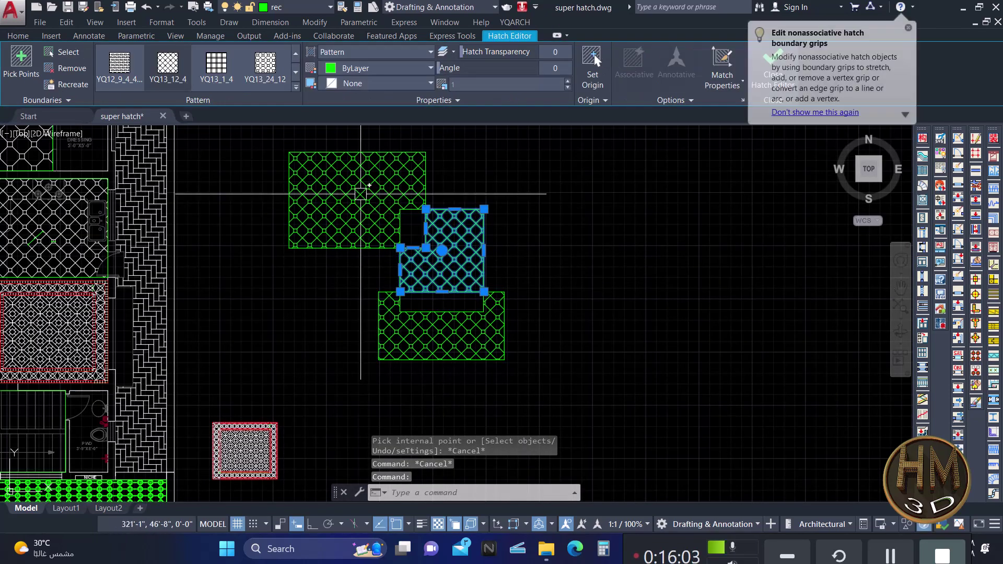
left_click(347, 199)
left_click(420, 308)
key("Escape")
key("Escape")
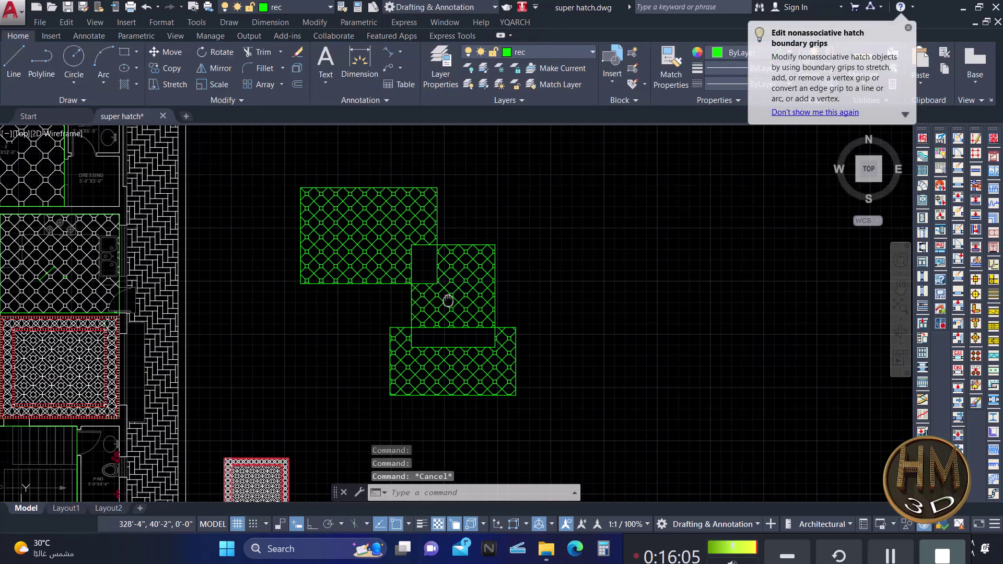
middle_click_drag(332, 205, 348, 248)
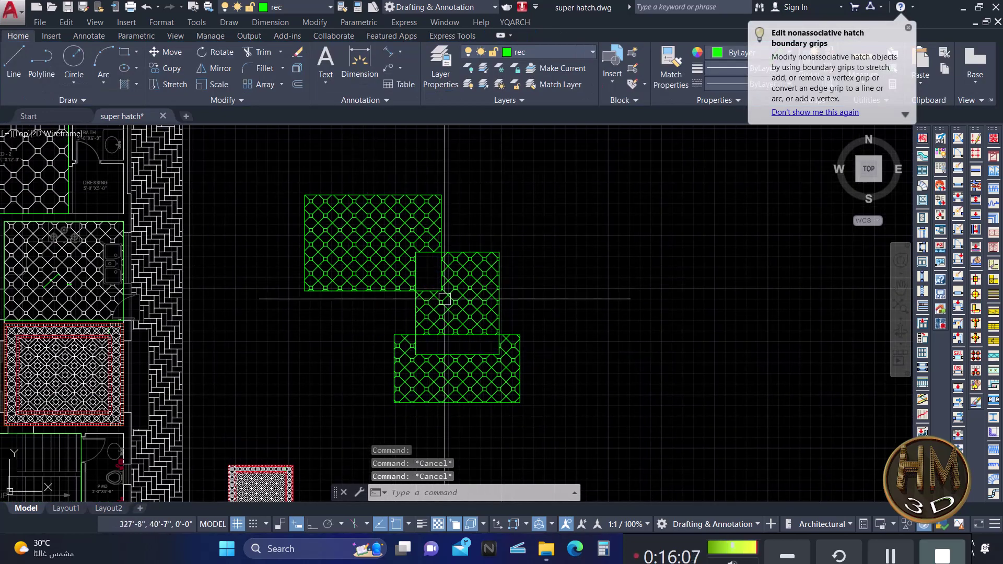
left_click(384, 243)
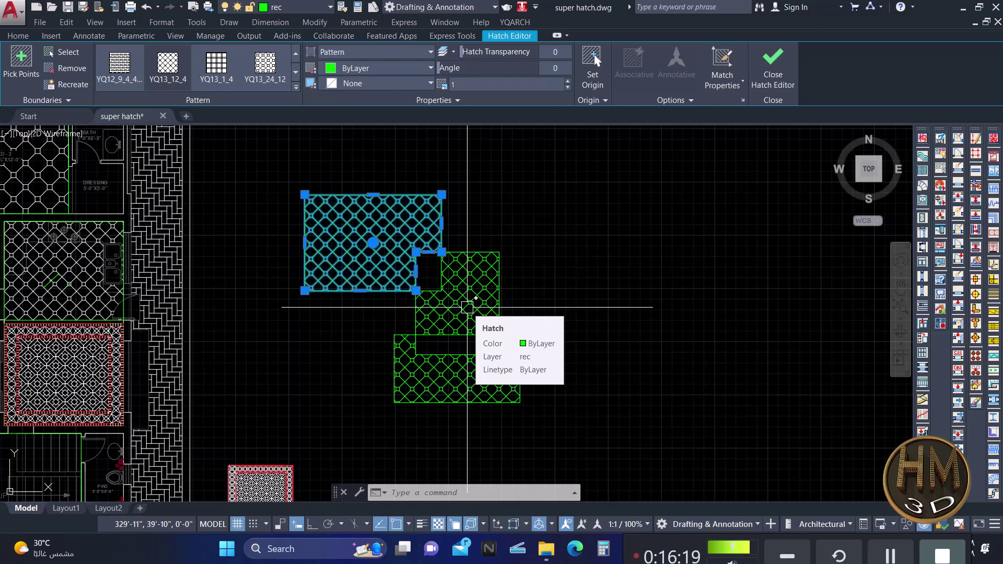
key("Escape")
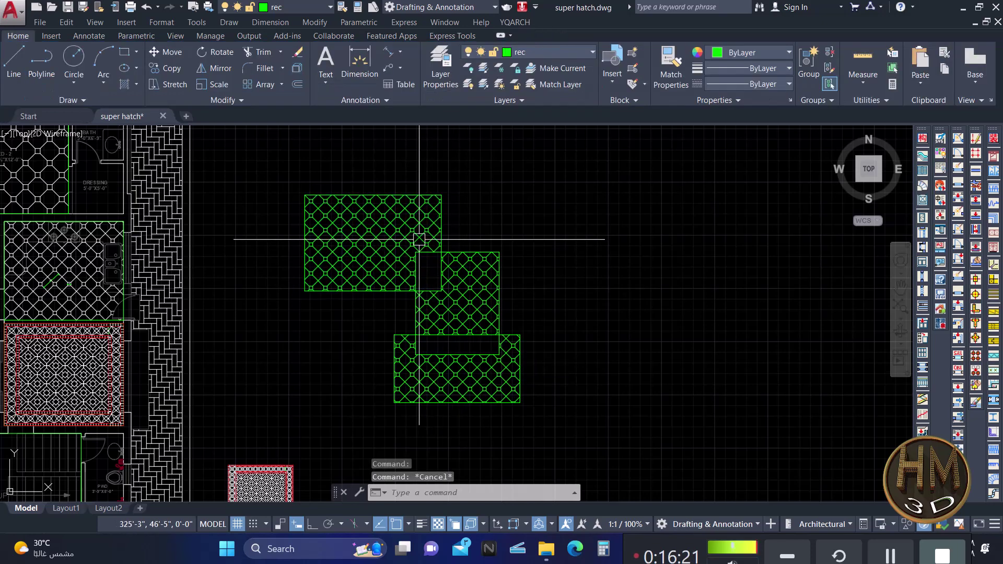
middle_click_drag(508, 243, 522, 242)
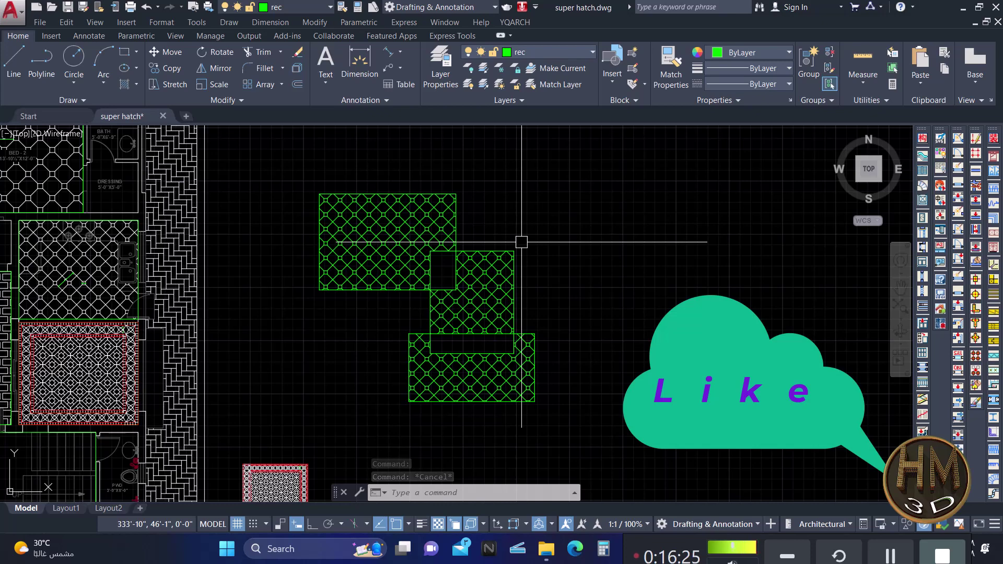
Join the three green hatches into one with HHU, then check the merged hatch.
type("hh")
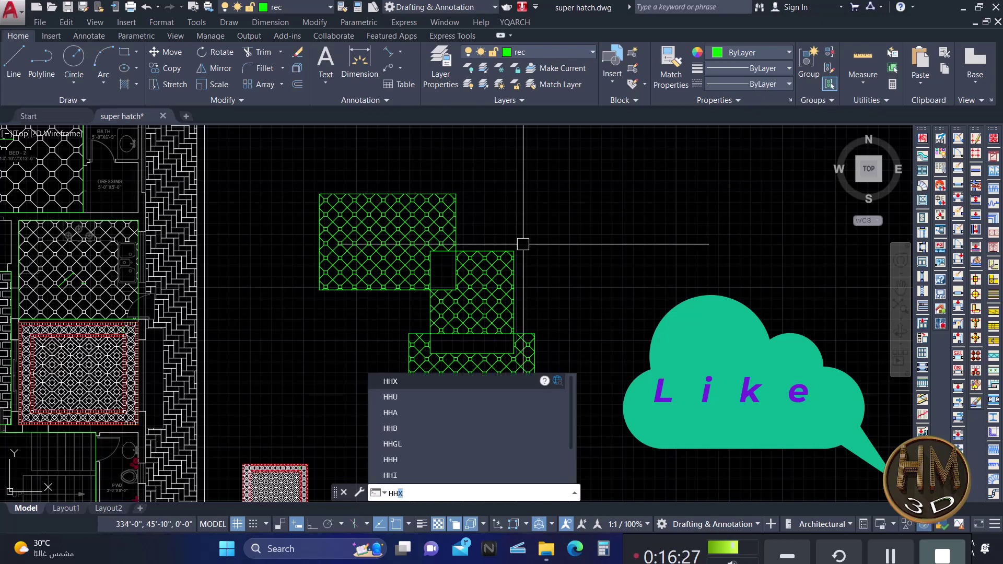
left_click(389, 397)
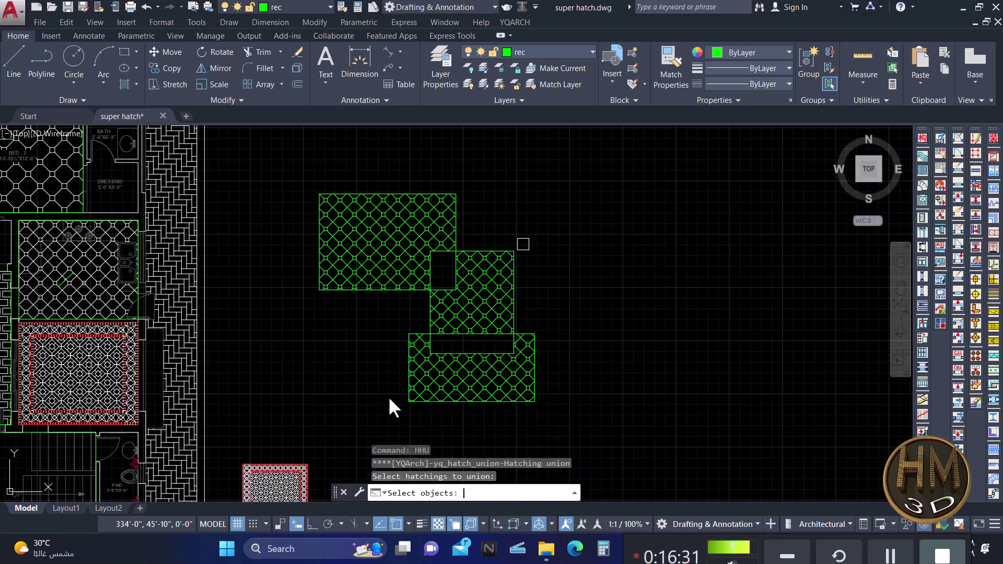
scroll(488, 246, "down", 2)
left_click(527, 175)
left_click(428, 356)
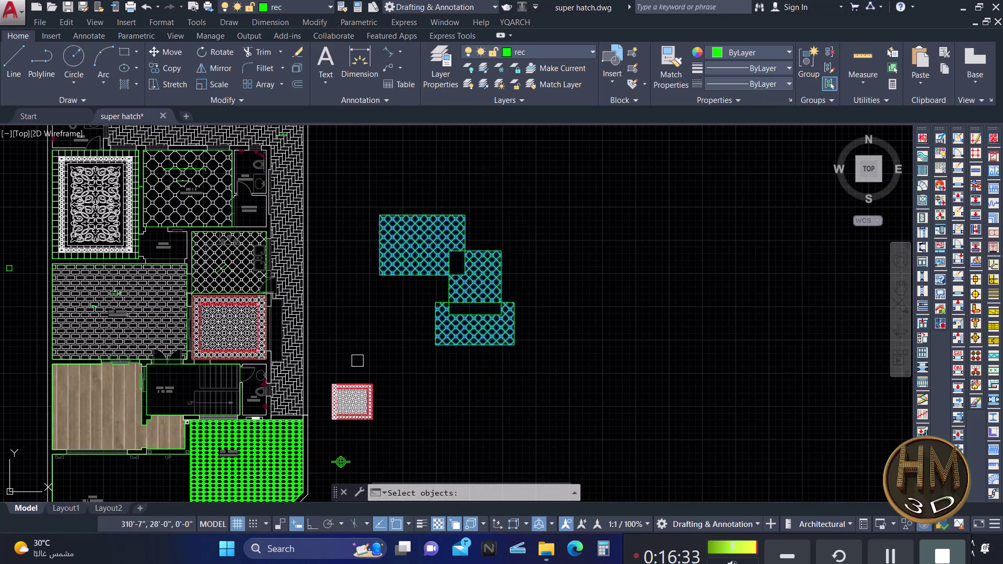
key("Return")
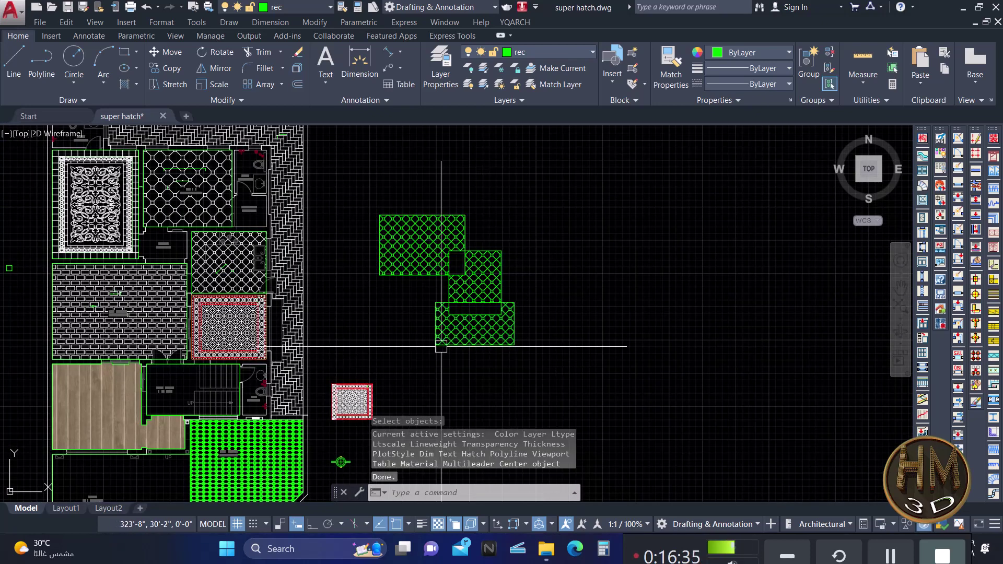
left_click(406, 248)
scroll(413, 246, "up", 5)
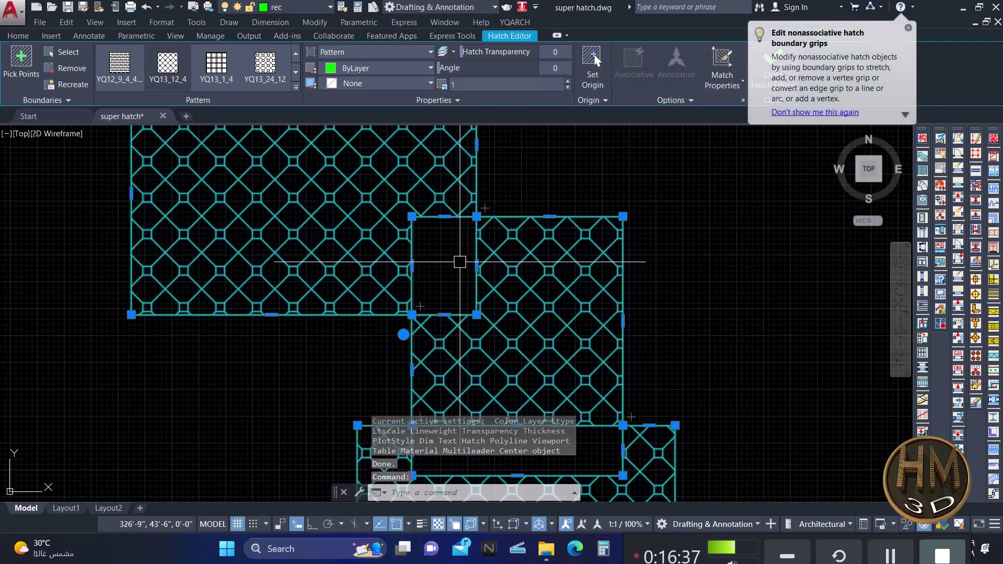
scroll(459, 262, "down", 2)
scroll(418, 226, "down", 2)
key("Escape")
key("Escape")
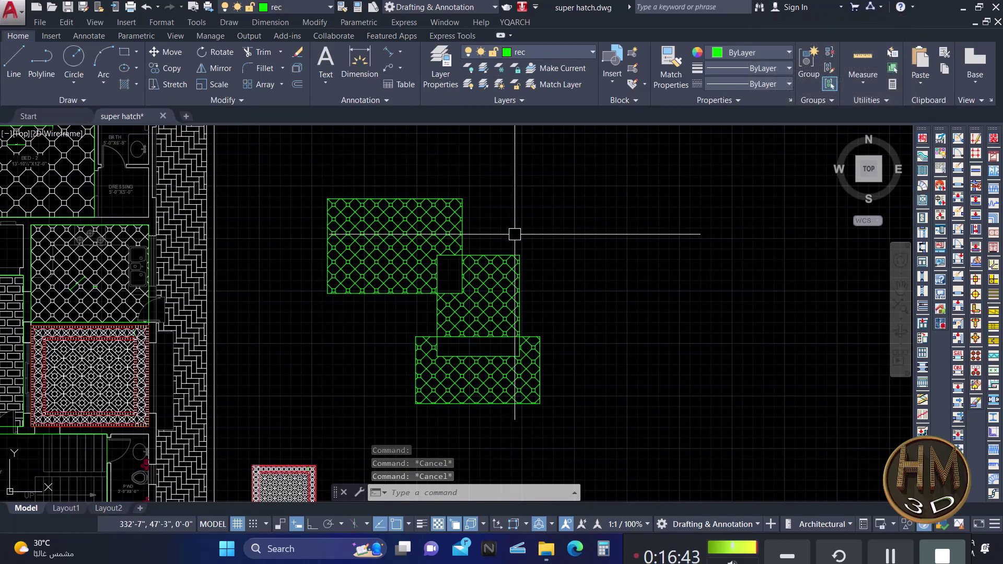
Split the merged hatch back into separate pieces with HHX.
left_click(397, 243)
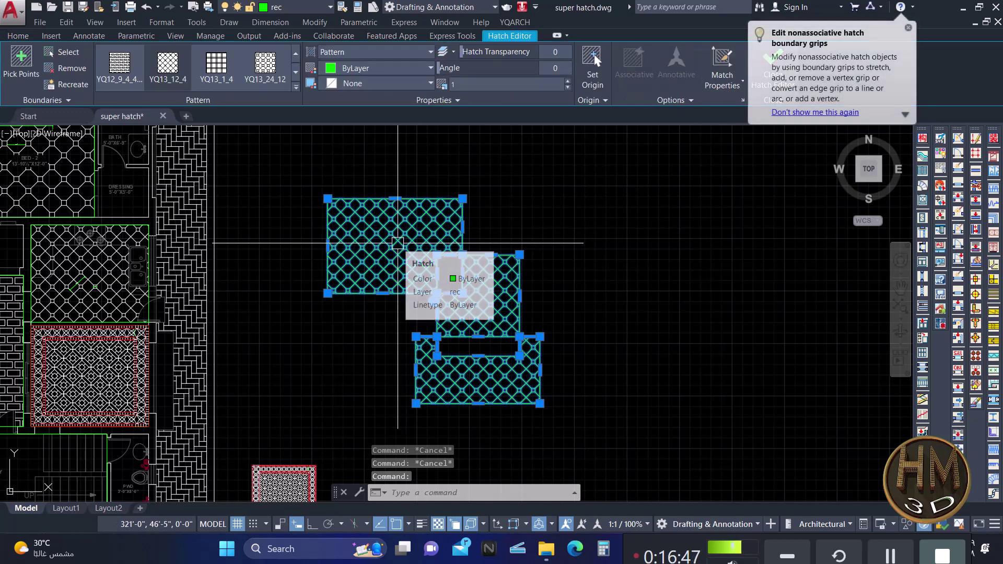
key("Escape")
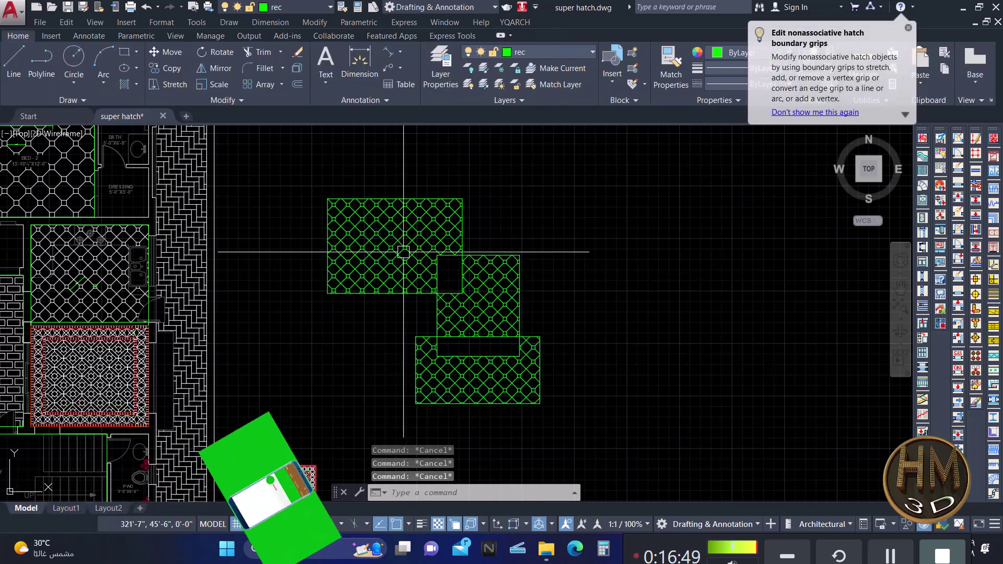
type("HHX")
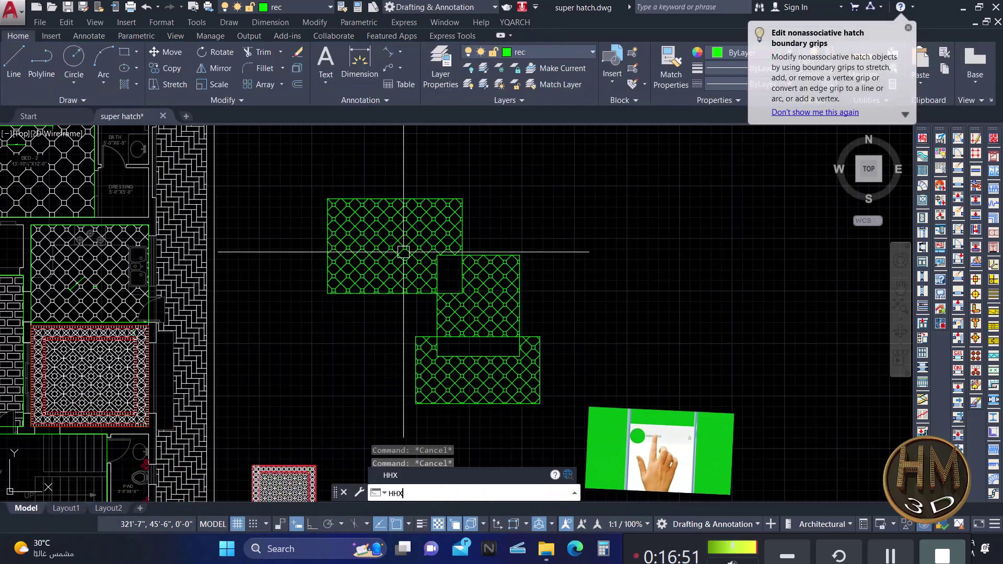
key("Return")
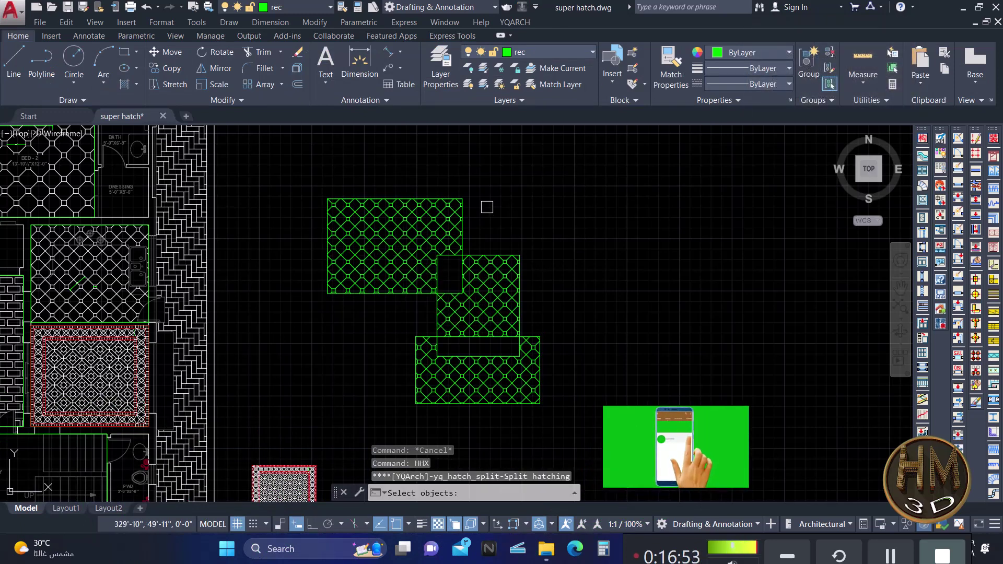
scroll(486, 205, "down", 2)
left_click(534, 179)
left_click(387, 336)
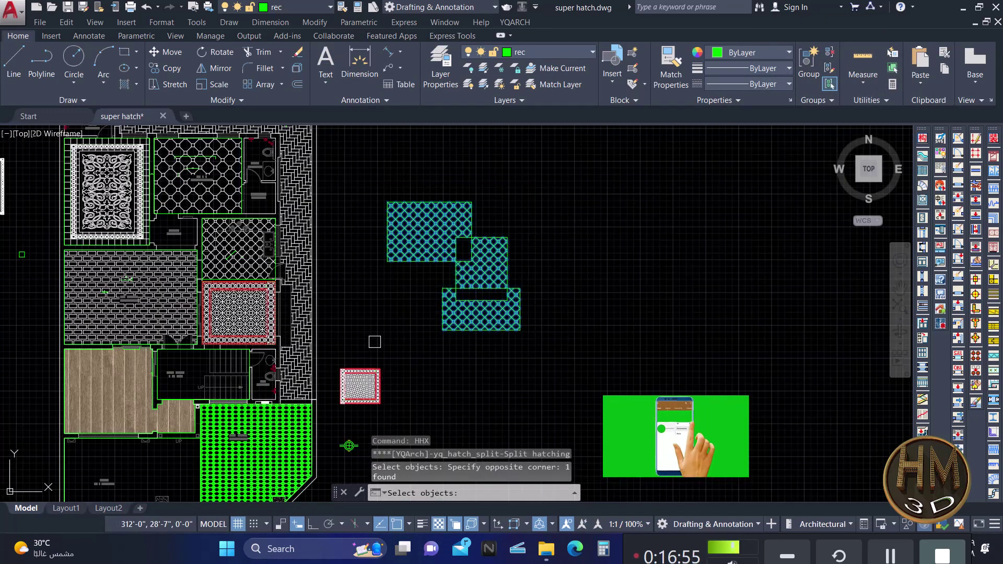
key("Return")
Select two split hatch pieces to confirm they are separate.
left_click(439, 225)
left_click(464, 274)
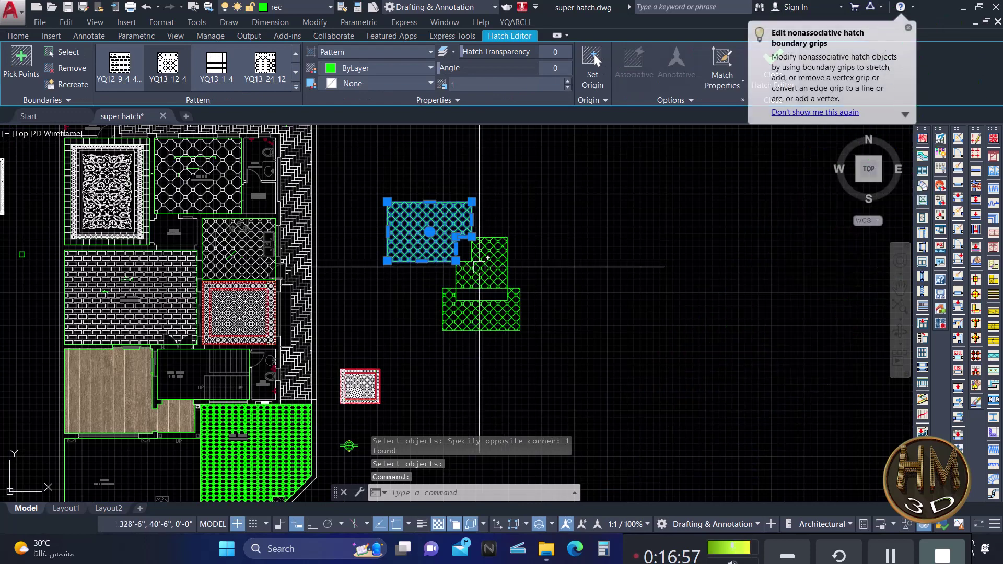
key("Escape")
key("Escape")
scroll(551, 290, "up", 5)
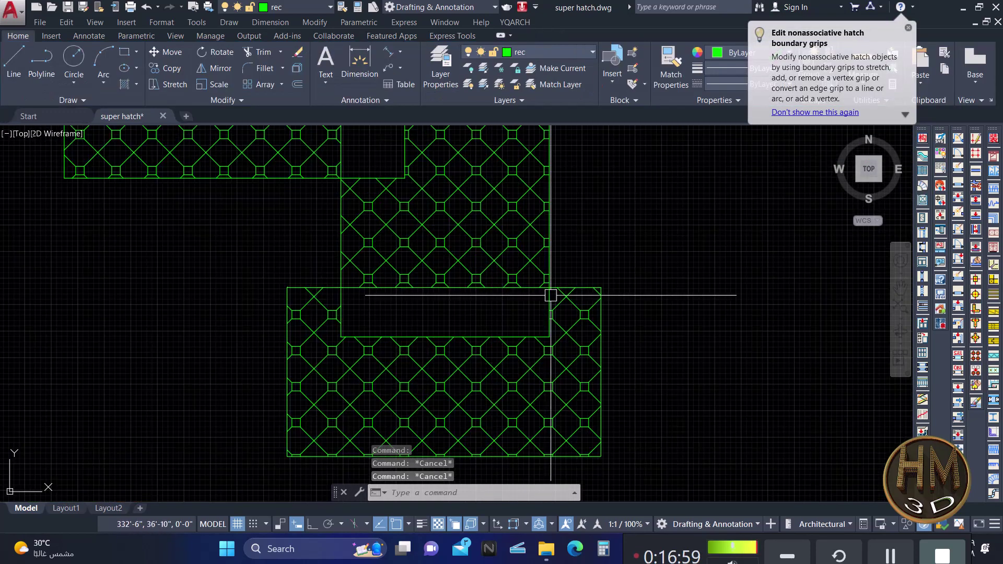
scroll(537, 271, "up", 3)
Erase two of the rectangle boundary outlines.
left_click(537, 271)
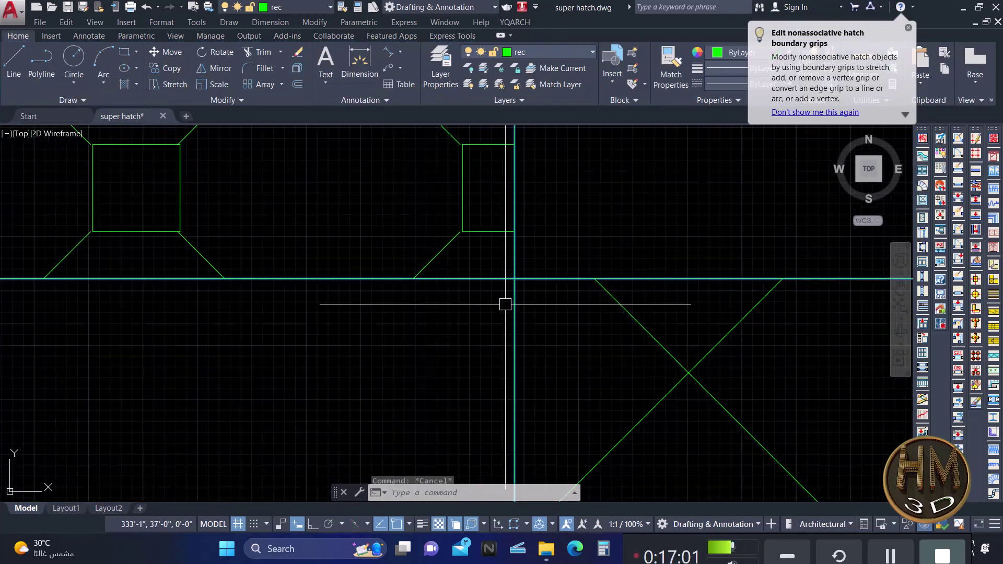
left_click(506, 300)
scroll(503, 308, "down", 3)
scroll(504, 307, "down", 2)
type("e")
key("Return")
Erase the remaining rectangle boundary outline, leaving only the hatch fills.
scroll(531, 307, "down", 3)
scroll(466, 226, "up", 3)
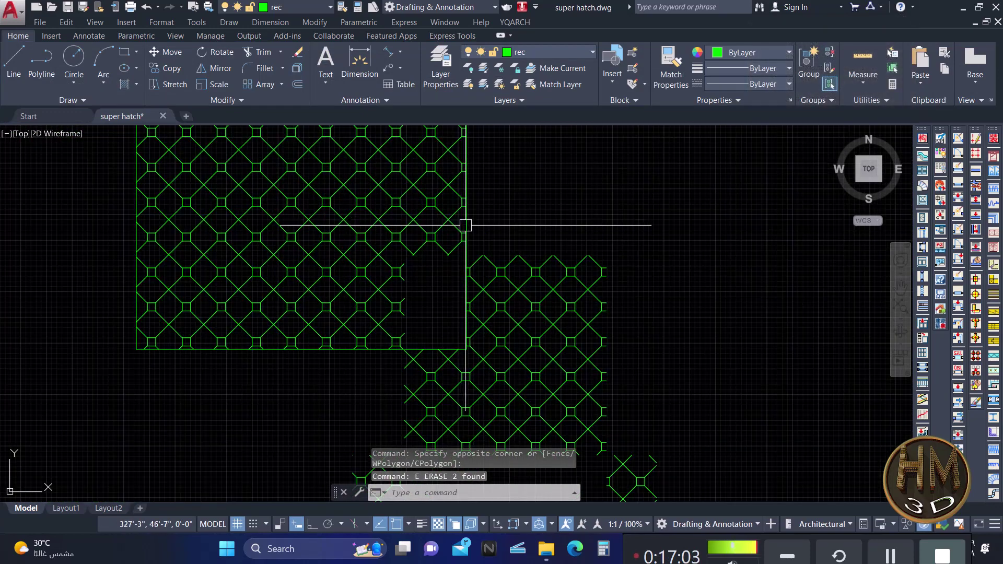
scroll(469, 249, "up", 4)
left_click(486, 246)
left_click(436, 275)
type("e")
key("Return")
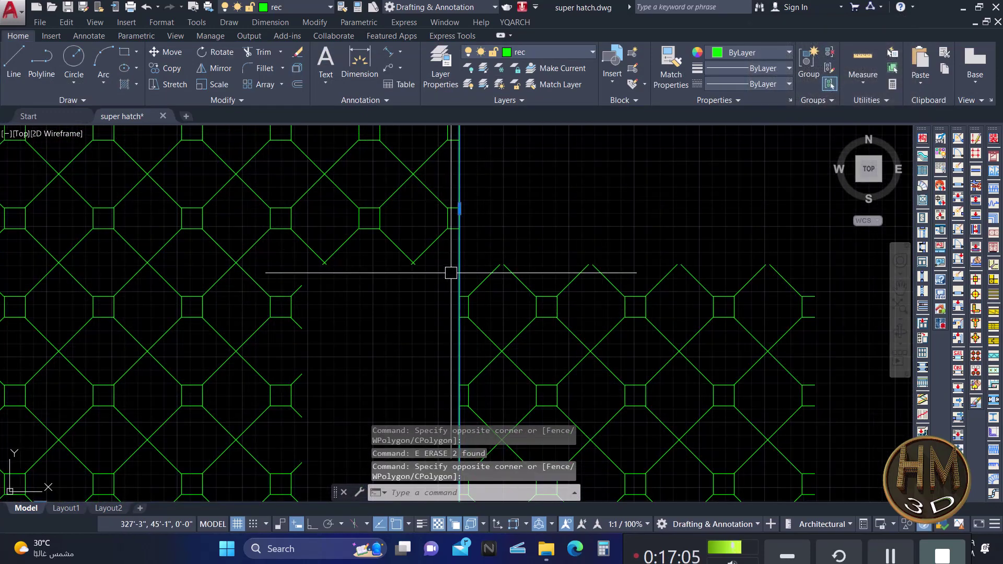
scroll(453, 264, "down", 6)
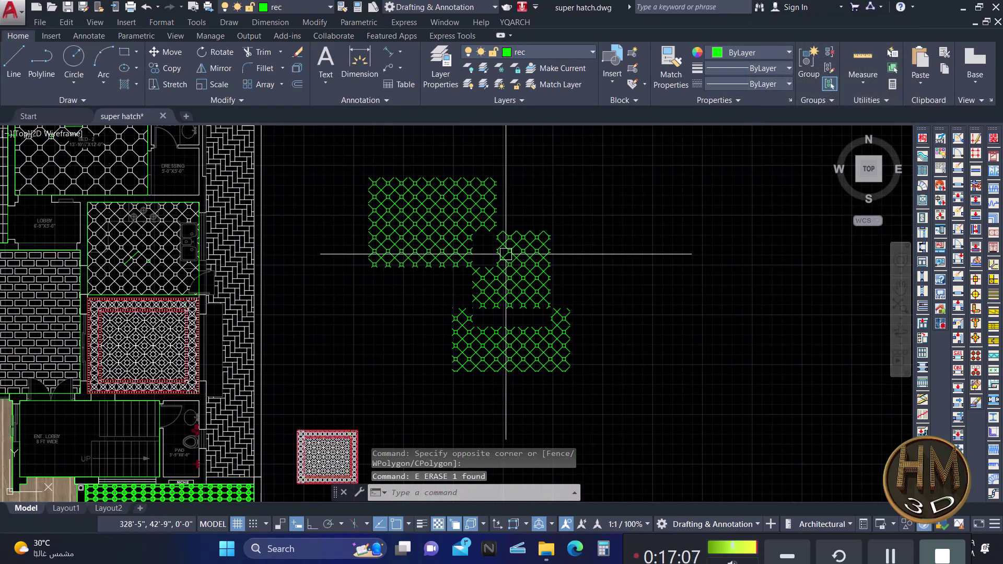
key("Escape")
Rebuild polyline borders around all three green hatch pieces with HHB.
type("hhb")
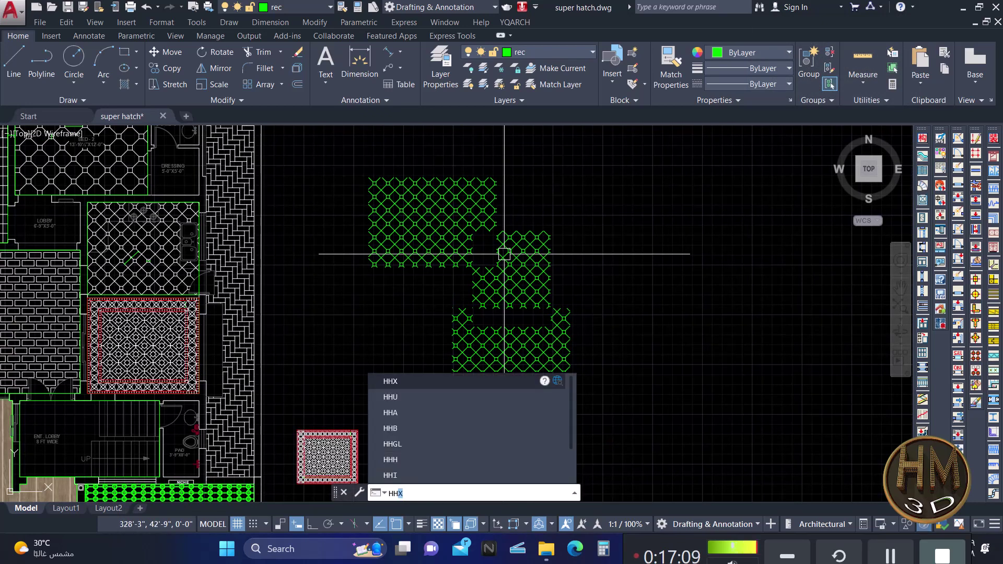
key("Return")
scroll(484, 270, "down", 5)
left_click(543, 193)
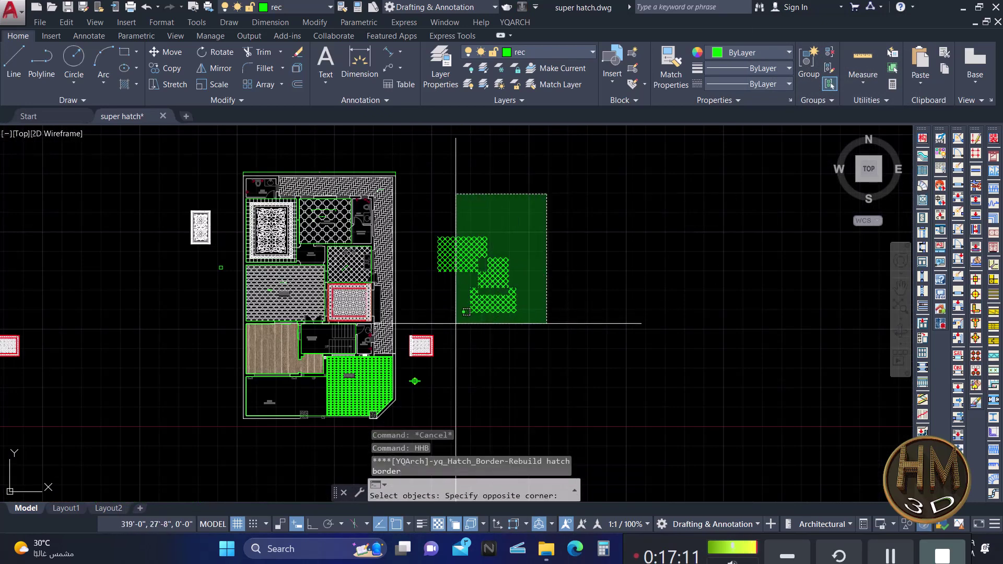
left_click(435, 332)
key("Return")
scroll(489, 255, "up", 8)
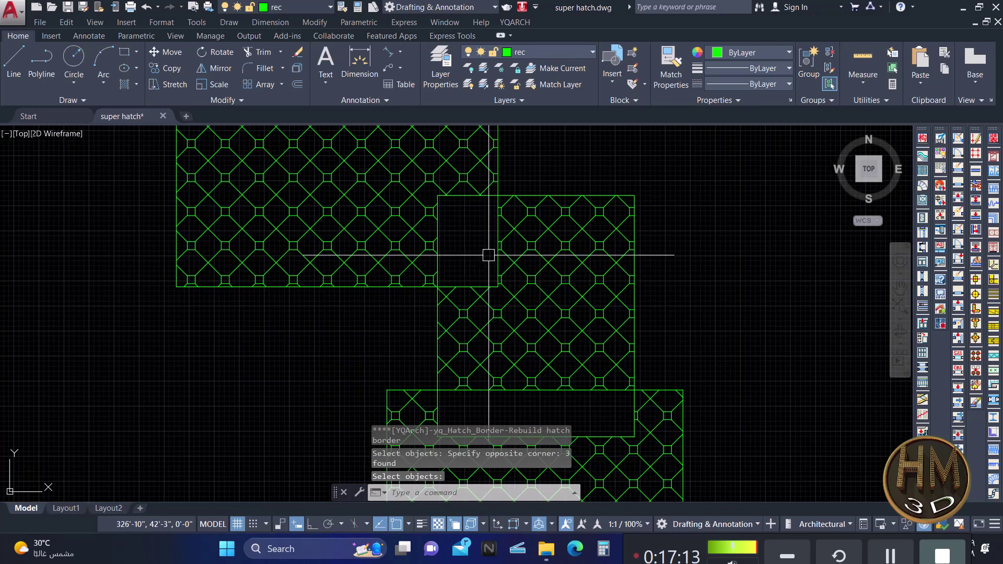
scroll(517, 207, "down", 2)
scroll(476, 235, "down", 2)
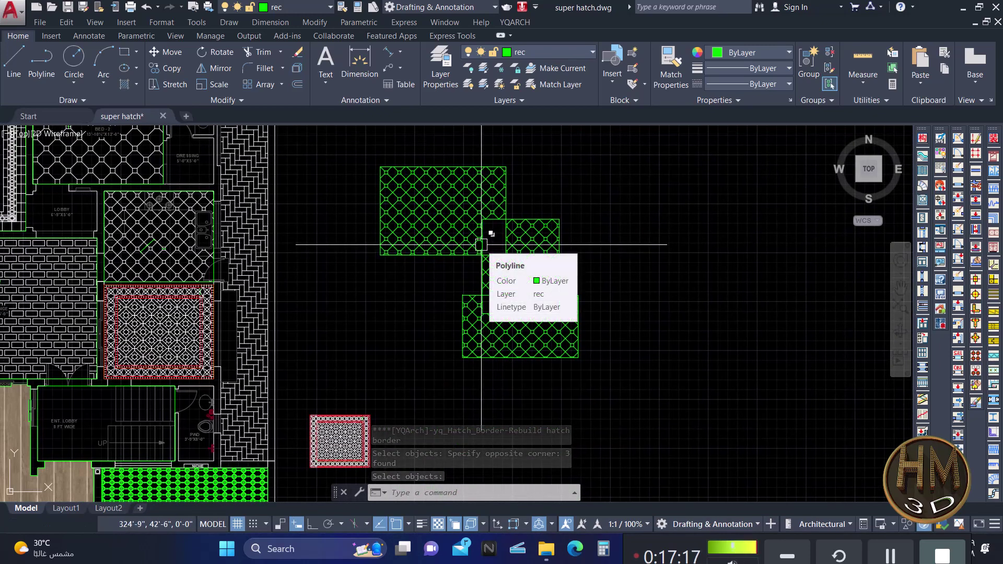
scroll(487, 240, "down", 3)
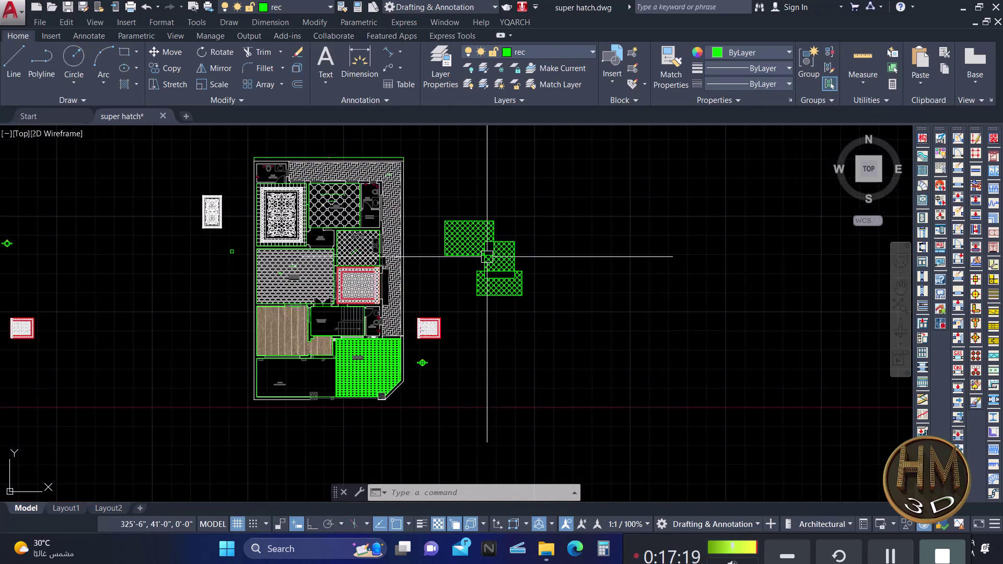
key("Escape")
scroll(328, 356, "up", 1)
scroll(328, 356, "up", 2)
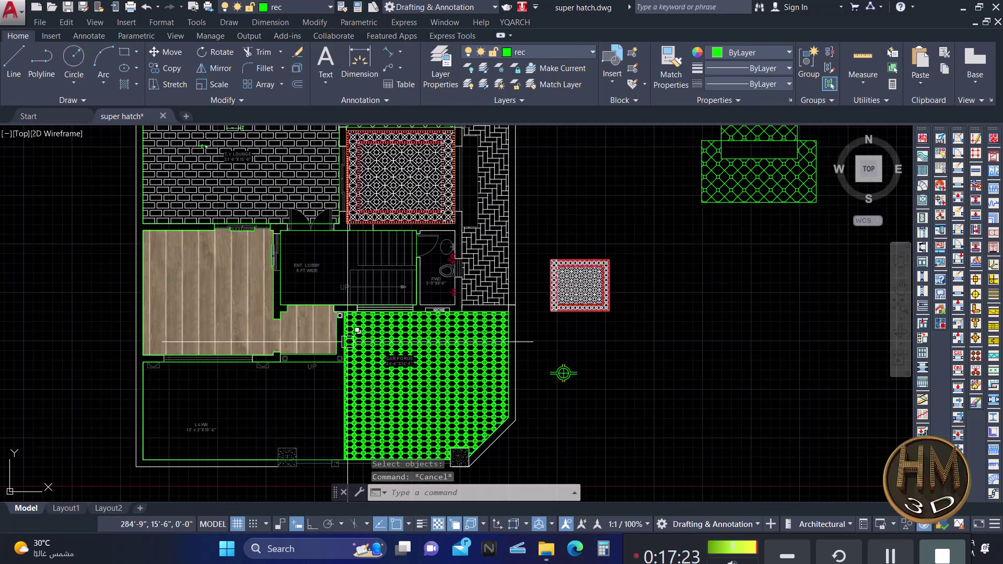
scroll(347, 342, "down", 2)
scroll(416, 313, "up", 1)
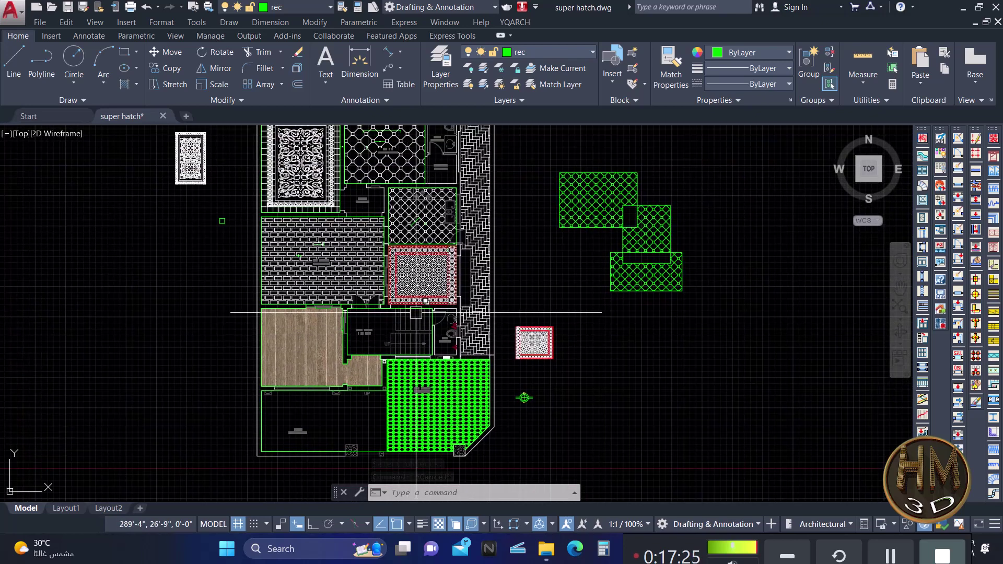
scroll(416, 313, "down", 2)
scroll(392, 225, "up", 4)
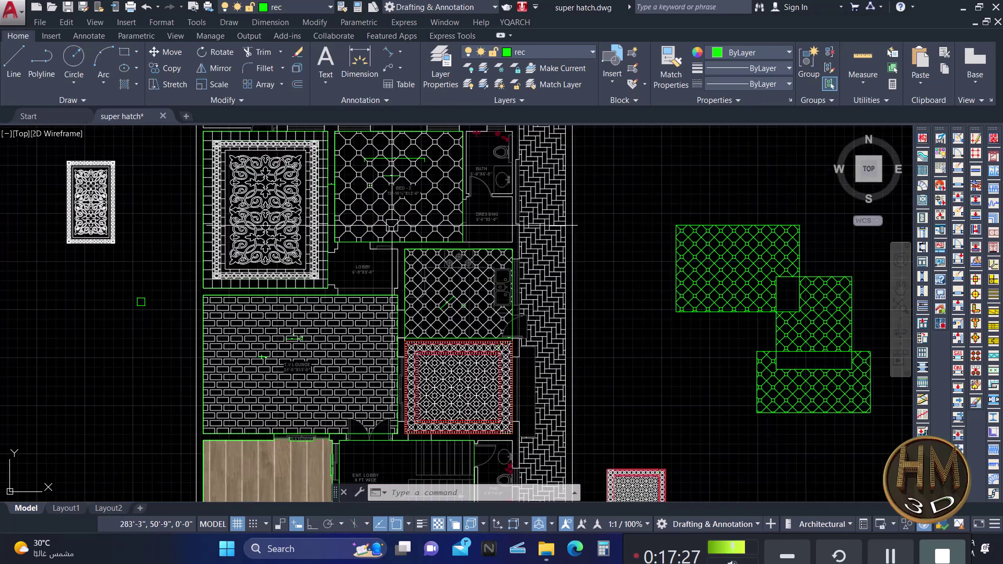
scroll(405, 230, "down", 2)
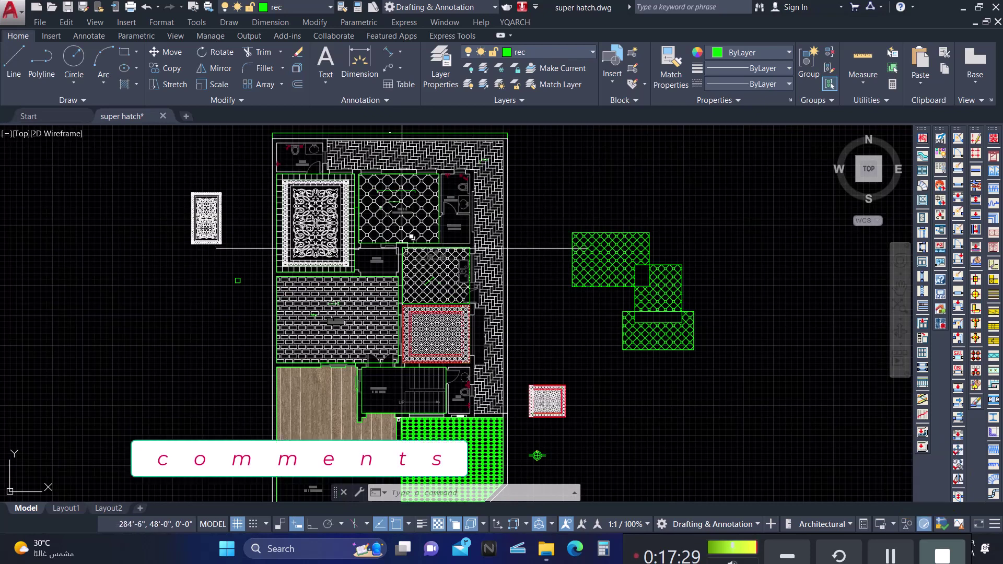
scroll(402, 258, "down", 2)
middle_click_drag(594, 247, 627, 233)
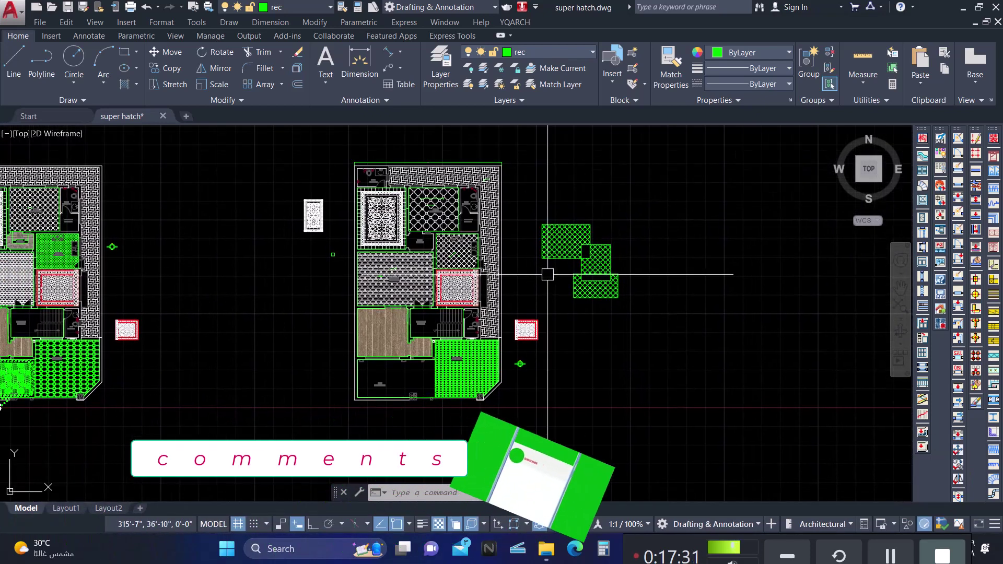